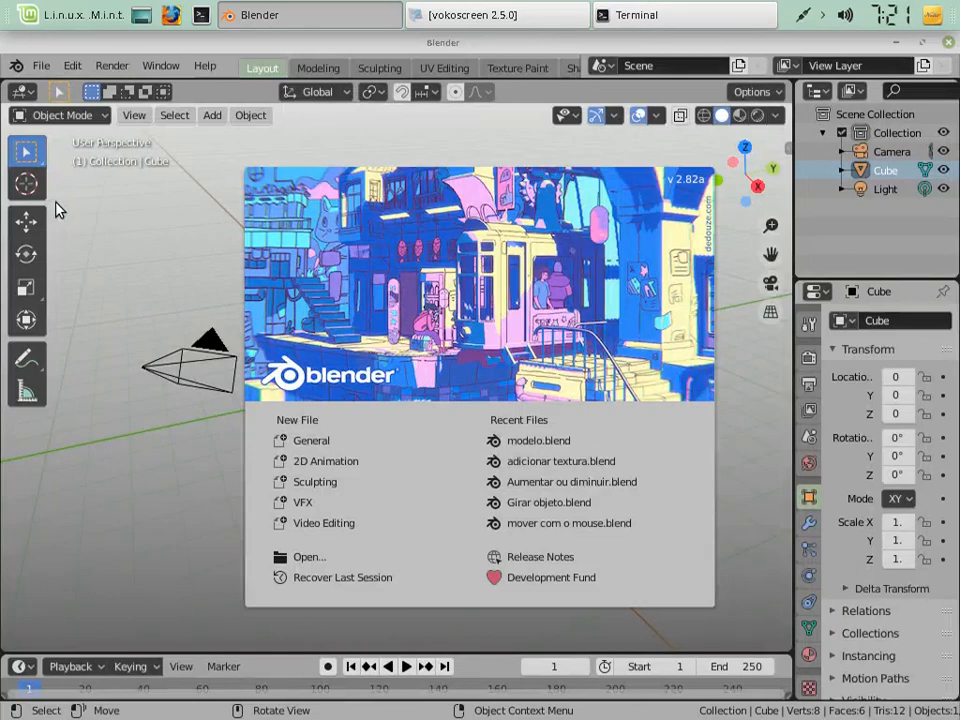
Open the recent file modelo.blend and select the cube, leaving it in Object Mode.
{"action": "left_click", "coordinate": [499, 440]}
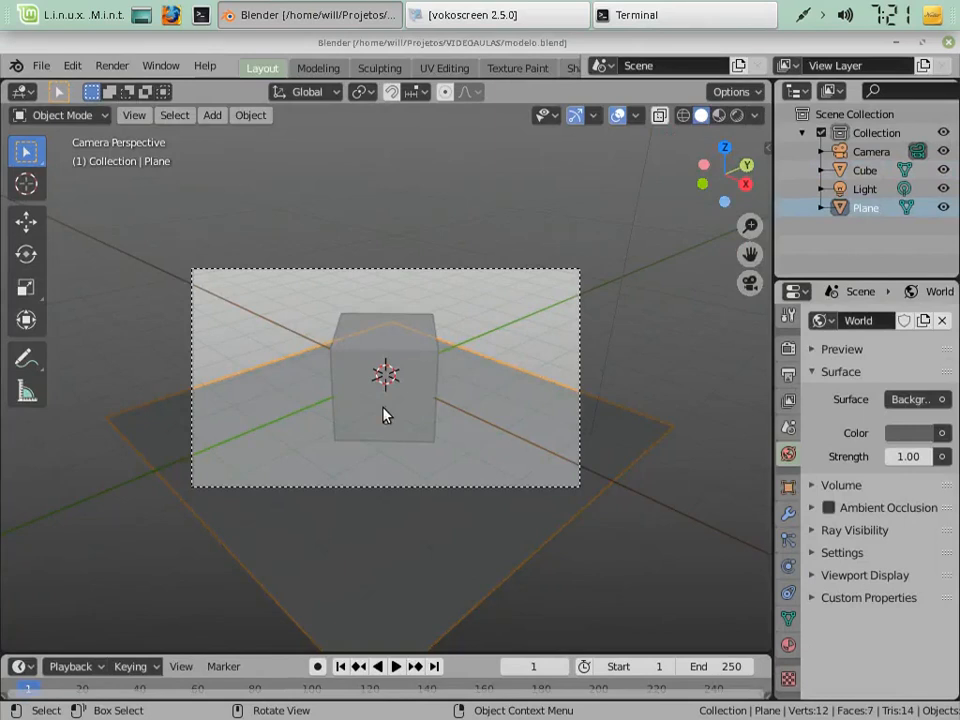
{"action": "key", "text": "Tab"}
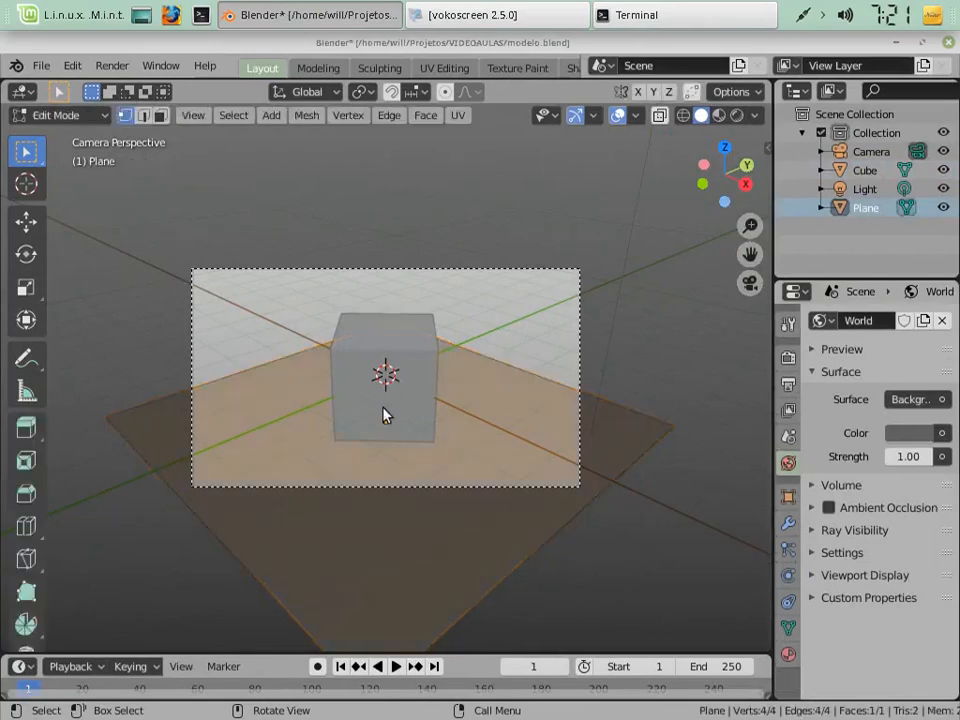
{"action": "key", "text": "Tab"}
{"action": "left_click", "coordinate": [376, 389]}
{"action": "key", "text": "Tab"}
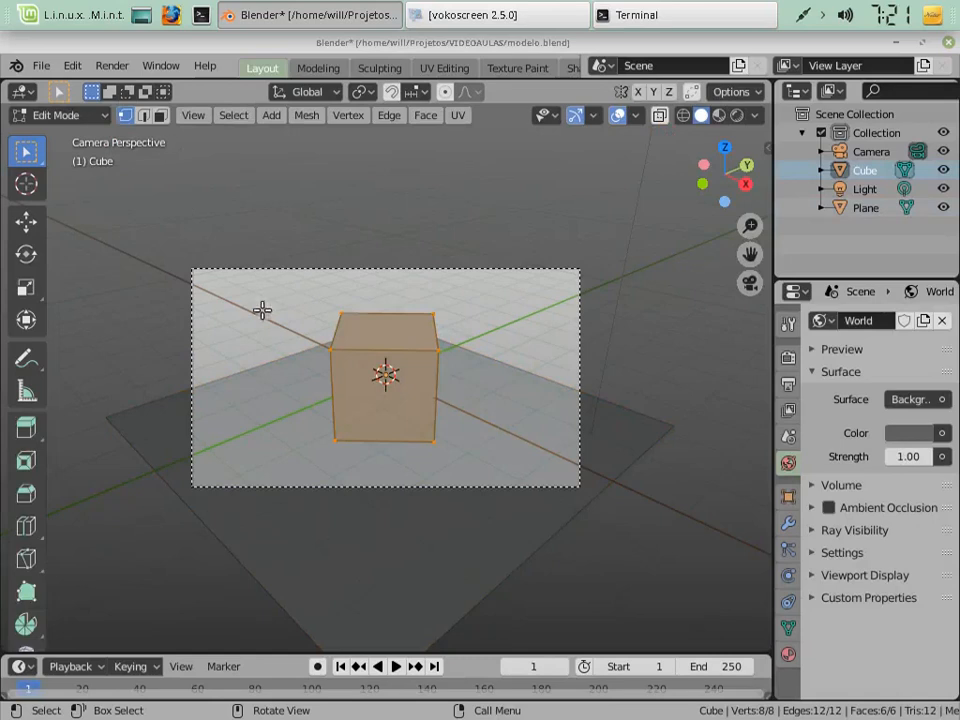
{"action": "key", "text": "Tab"}
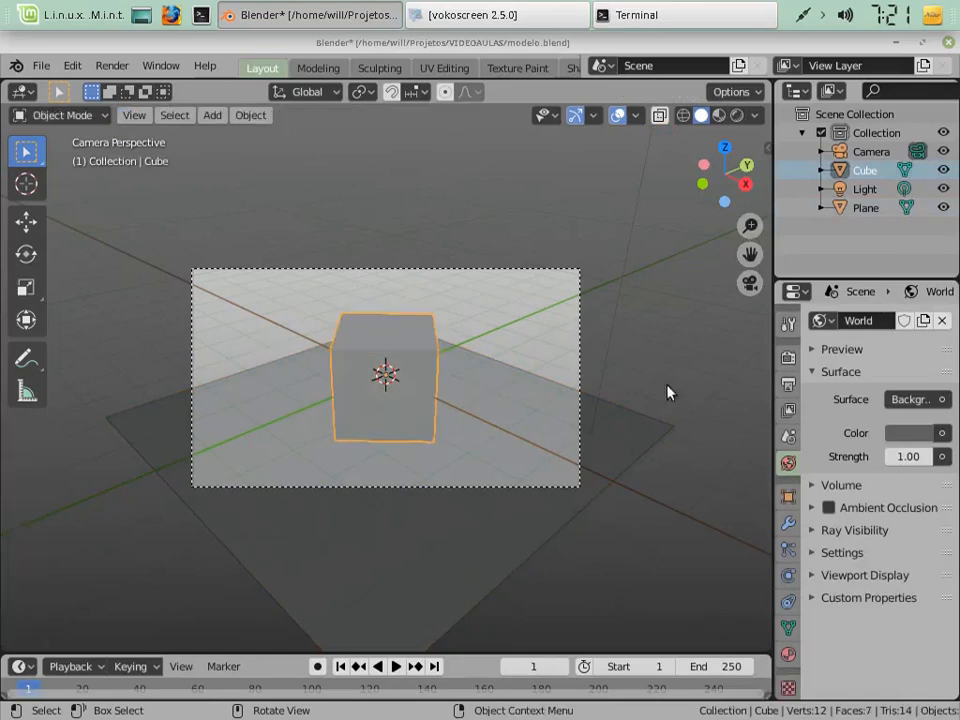
Enable the Screencast Keys display for the 3D viewport.
{"action": "key", "text": "n"}
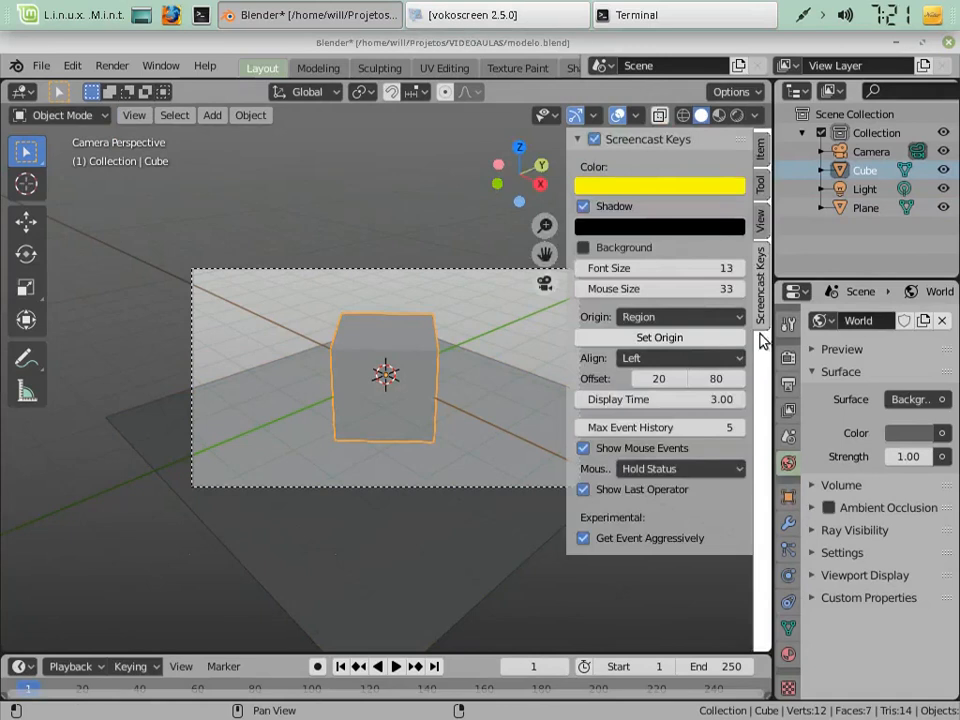
{"action": "key", "text": "n"}
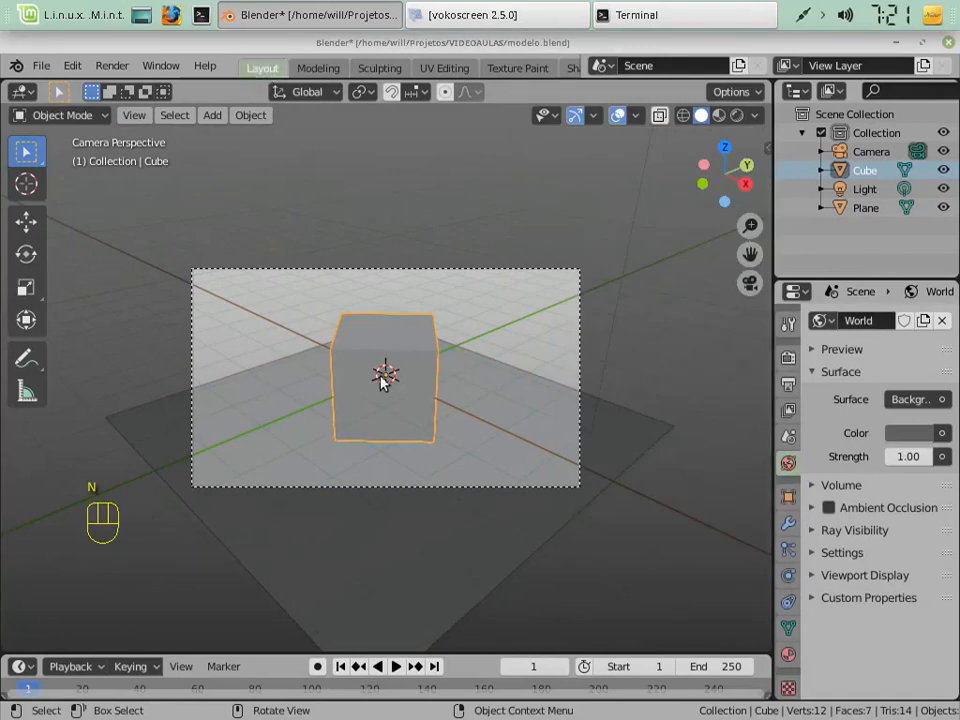
Select only the cube's front face in Edit Mode using face selection.
{"action": "key", "text": "Tab"}
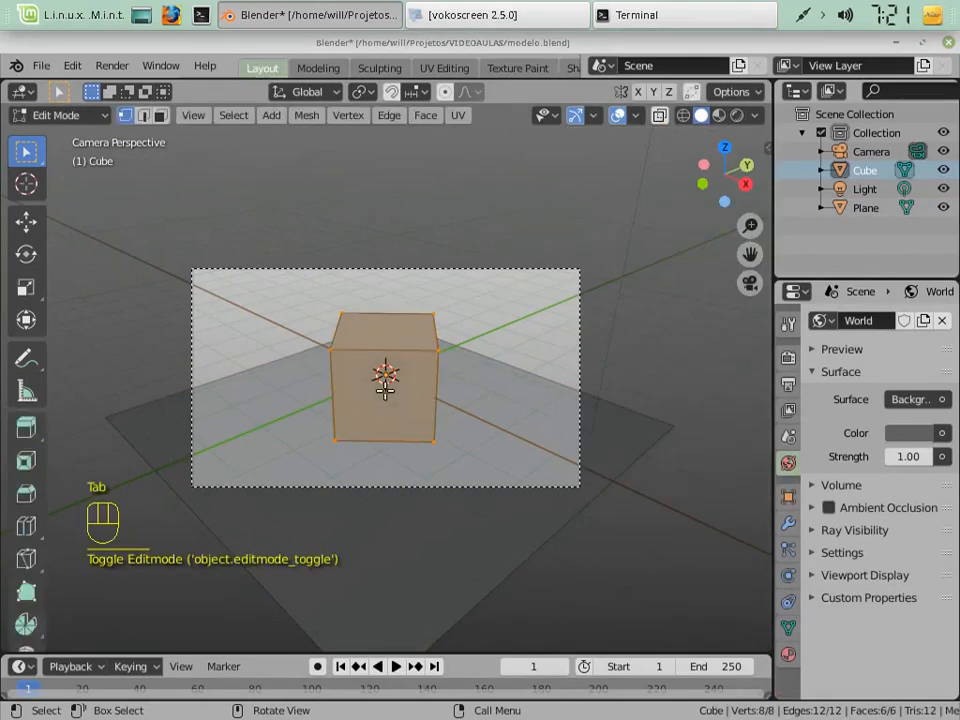
{"action": "left_click", "coordinate": [159, 116]}
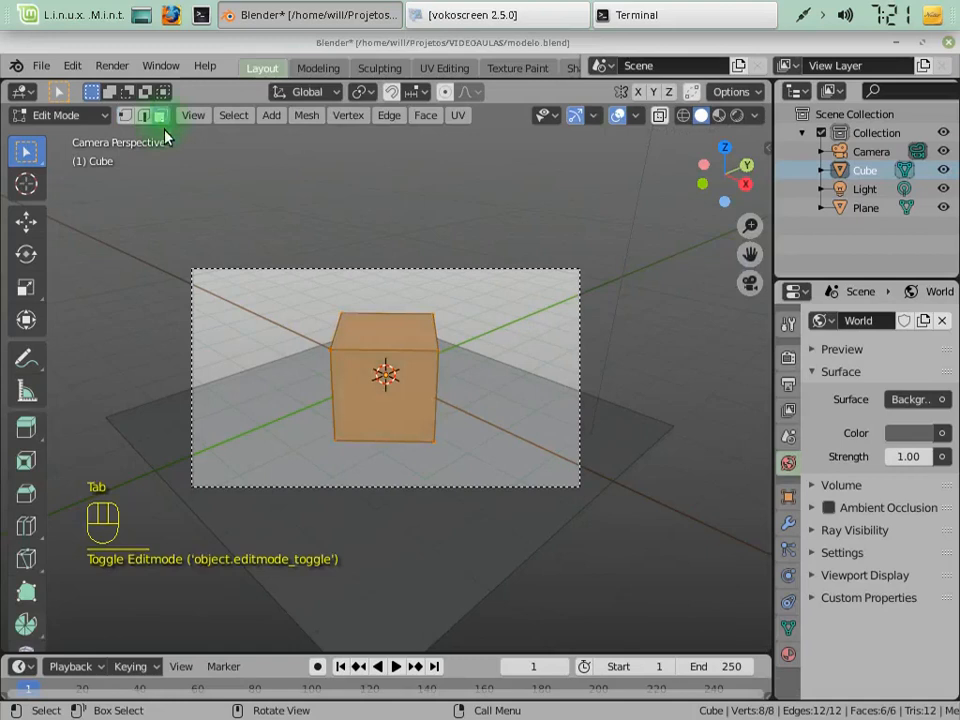
{"action": "left_click", "coordinate": [392, 405]}
{"action": "right_click", "coordinate": [372, 401]}
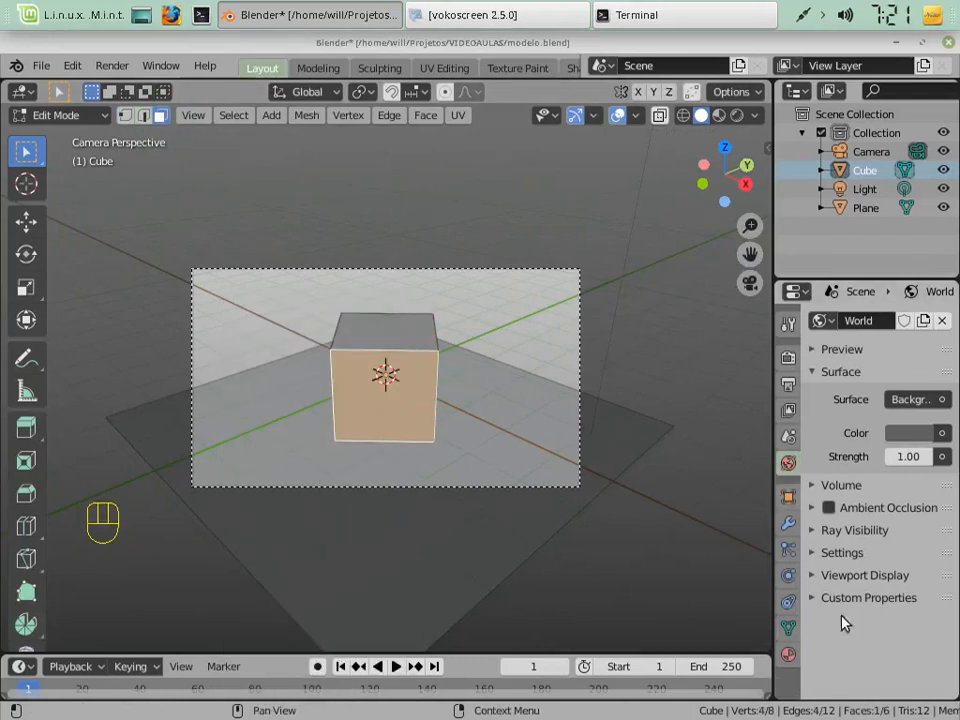
Set the Base Color of the cube's material to green and assign the material to the selected front face.
{"action": "left_click", "coordinate": [788, 652]}
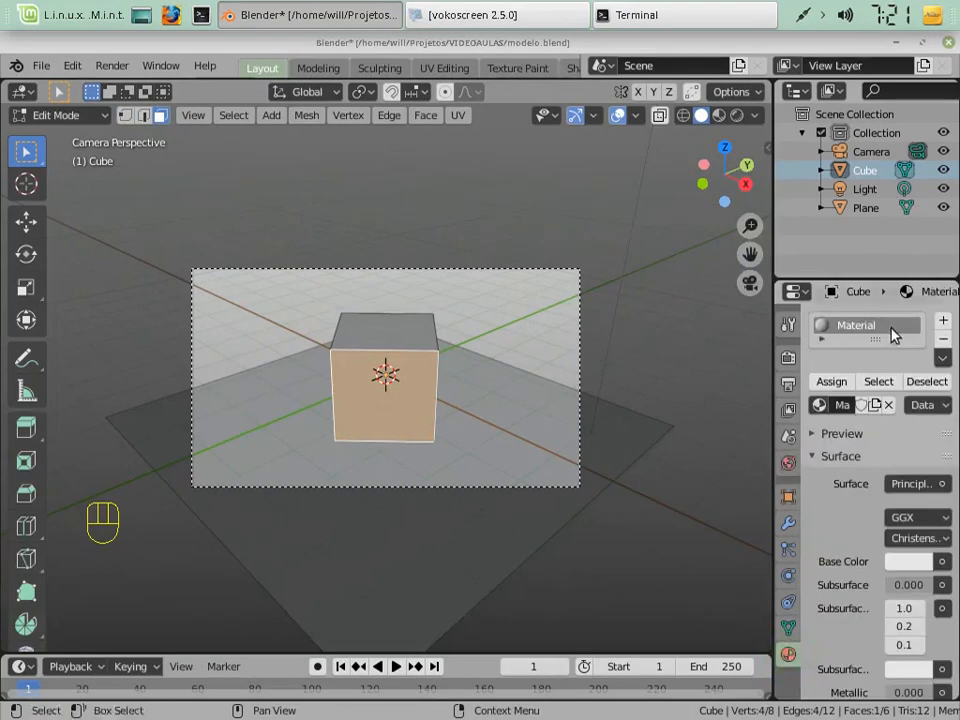
{"action": "left_click", "coordinate": [906, 561]}
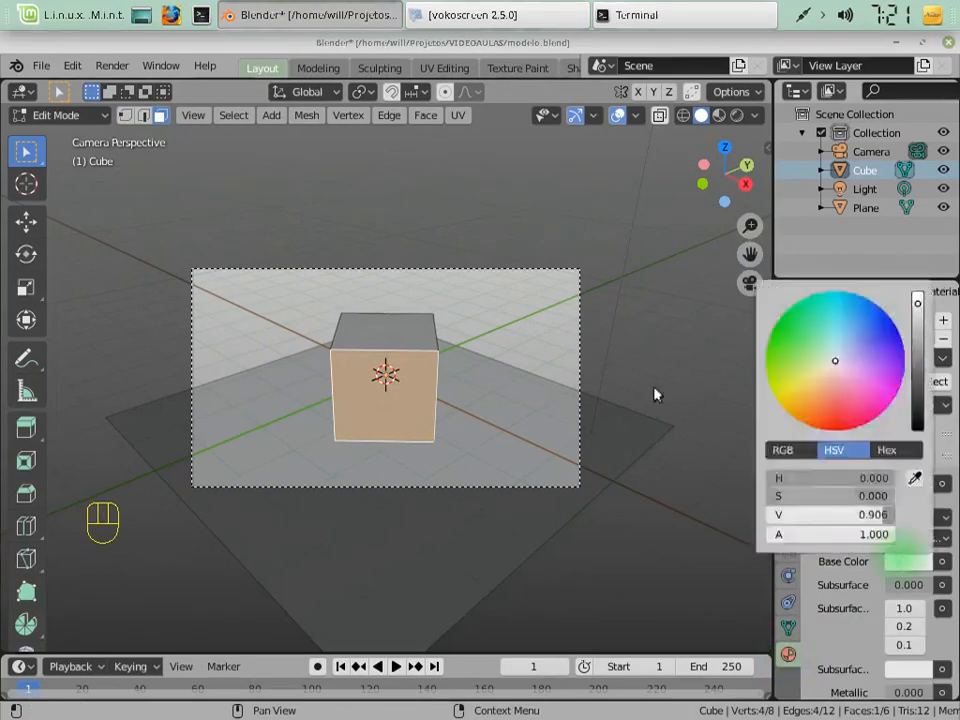
{"action": "left_click", "coordinate": [898, 561]}
{"action": "left_click_drag", "start_coordinate": [797, 392], "coordinate": [777, 324]}
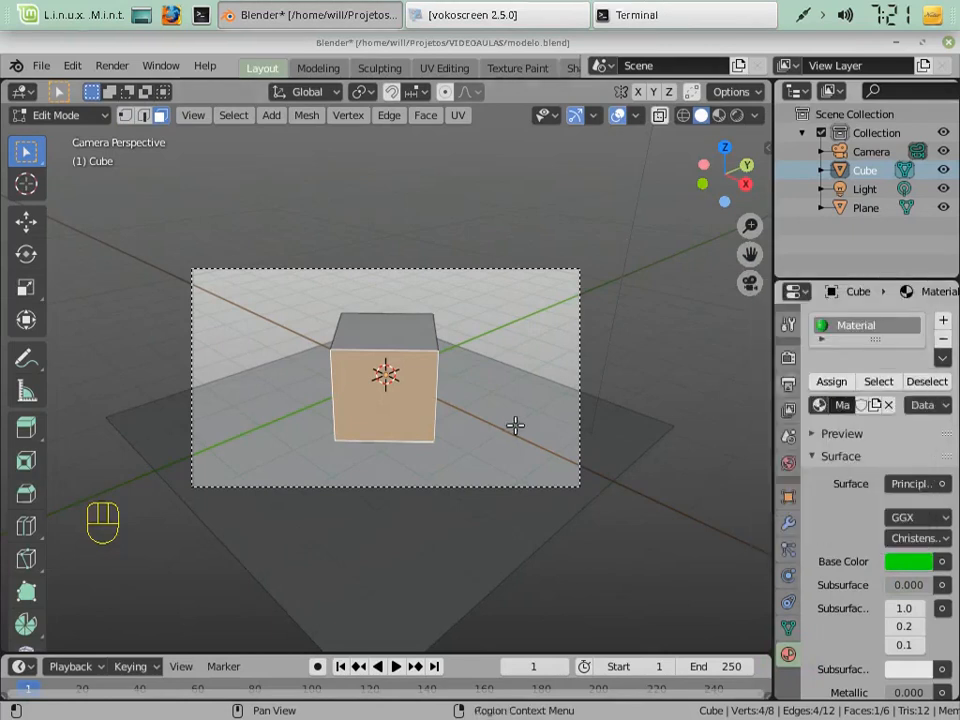
{"action": "left_click", "coordinate": [831, 381]}
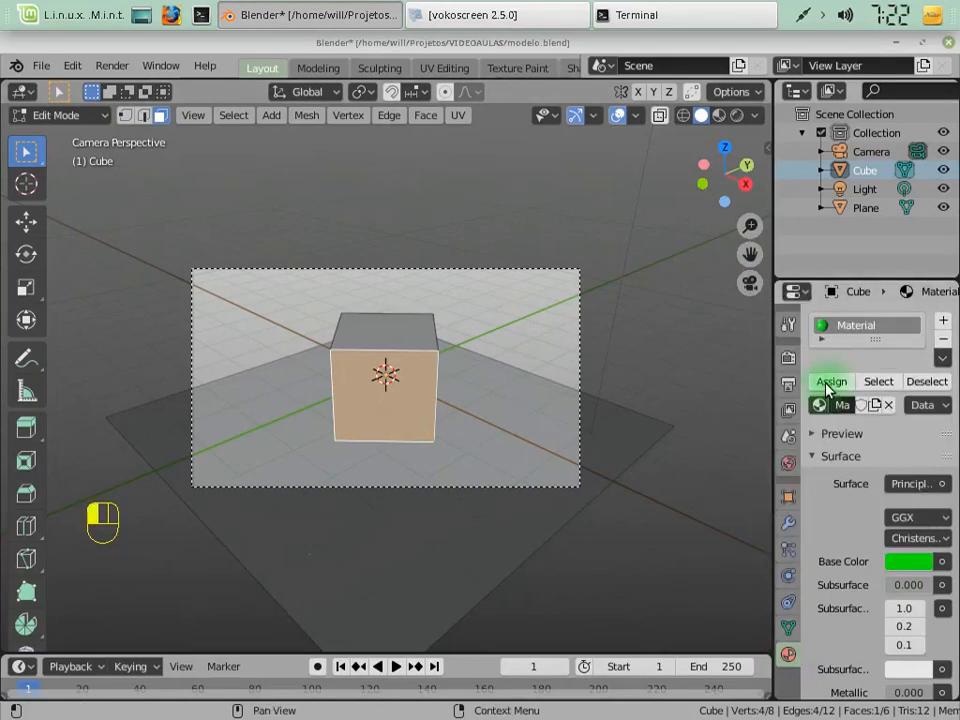
Render the scene from Object Mode to check the cube's color, and switch the viewport to rendered shading.
{"action": "key", "text": "Tab"}
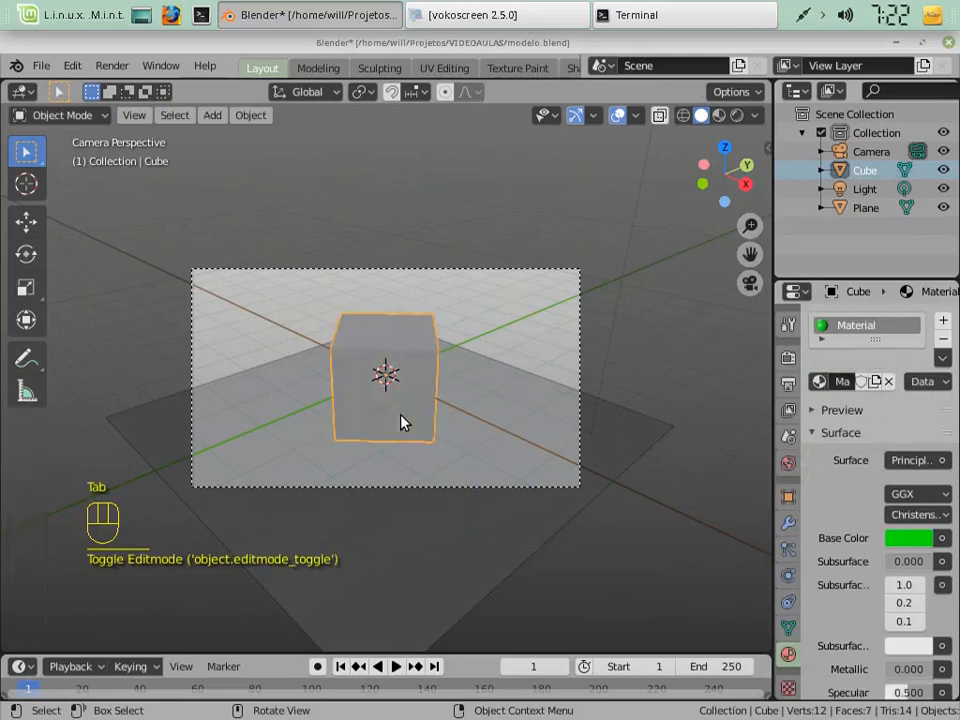
{"action": "key", "text": "Tab"}
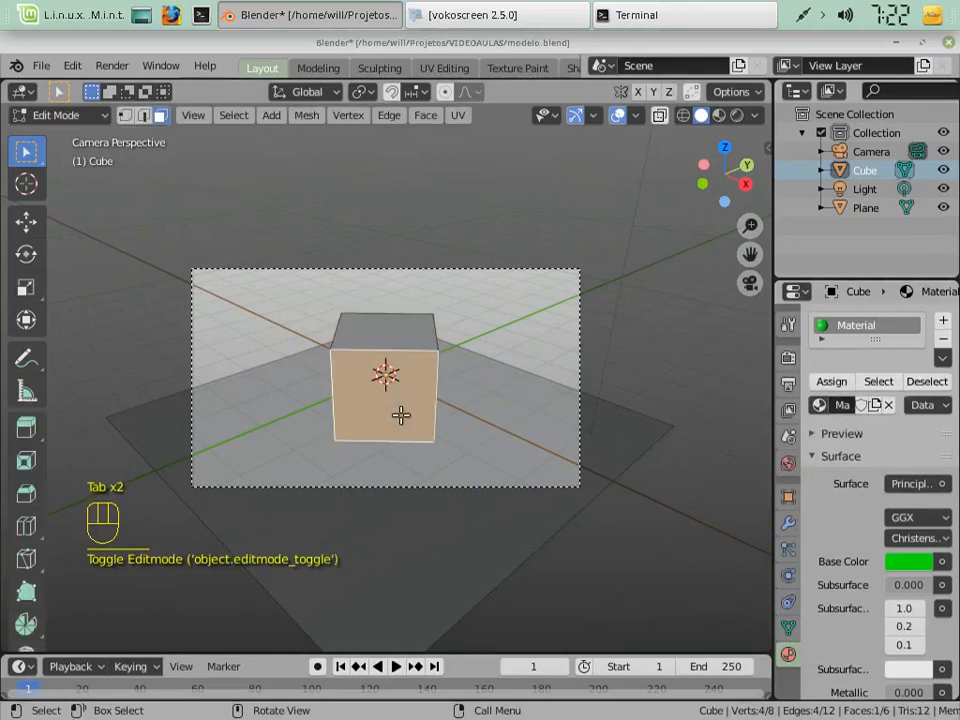
{"action": "key", "text": "Tab"}
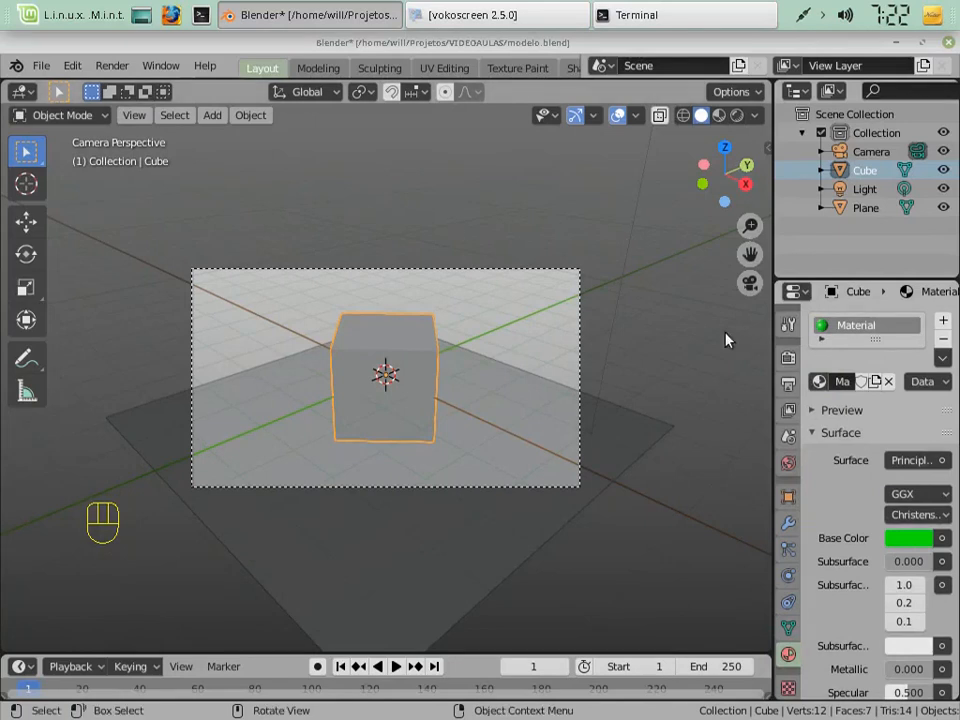
{"action": "key", "text": "F12"}
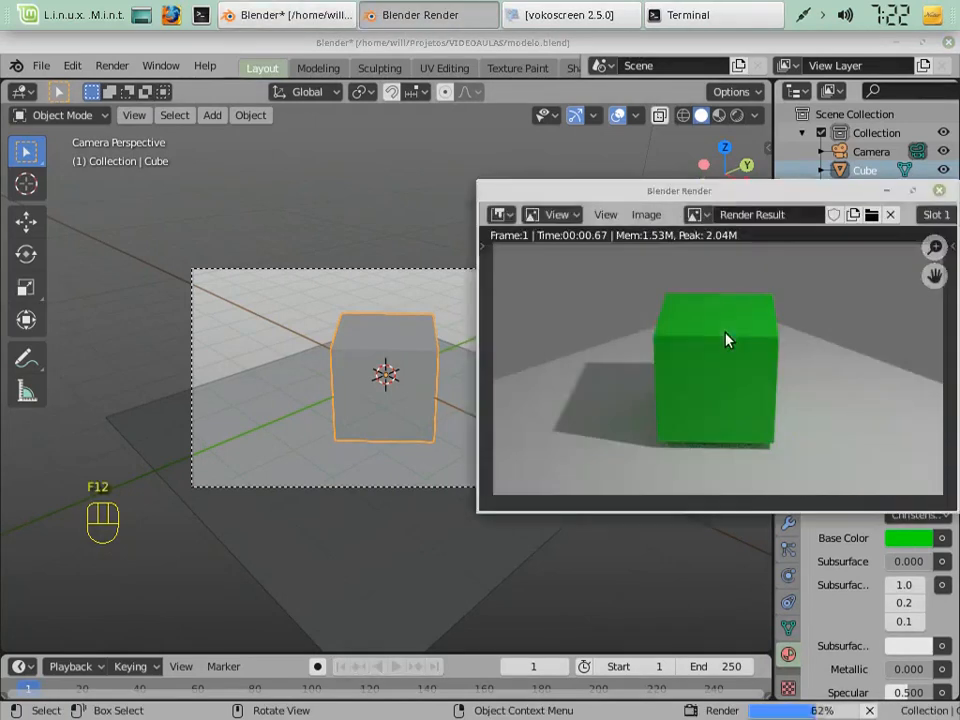
{"action": "left_click", "coordinate": [939, 190]}
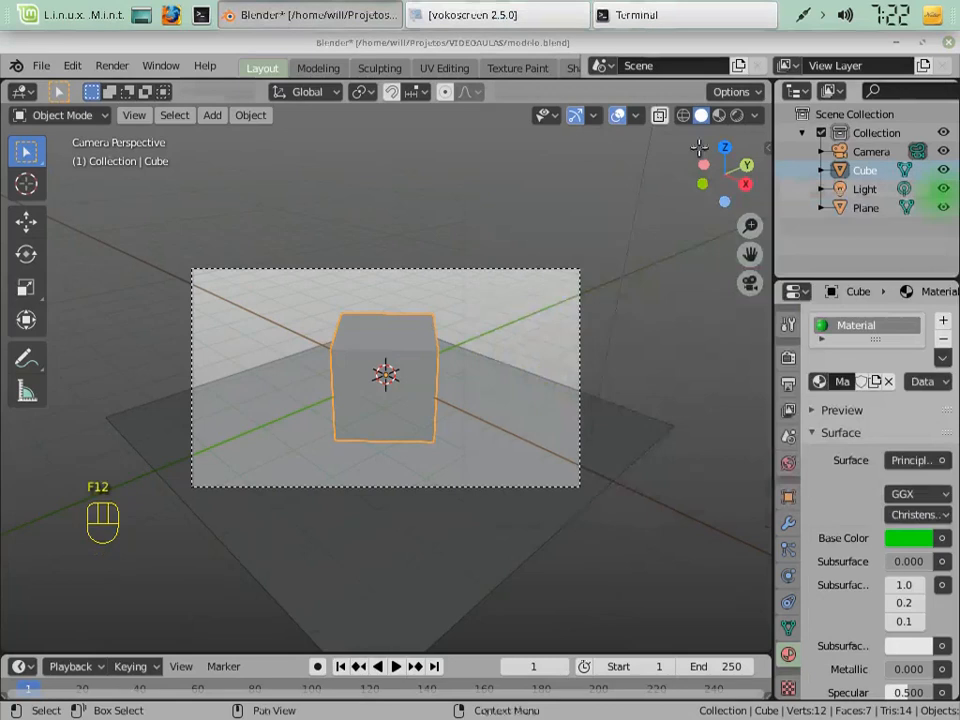
{"action": "left_click", "coordinate": [737, 118]}
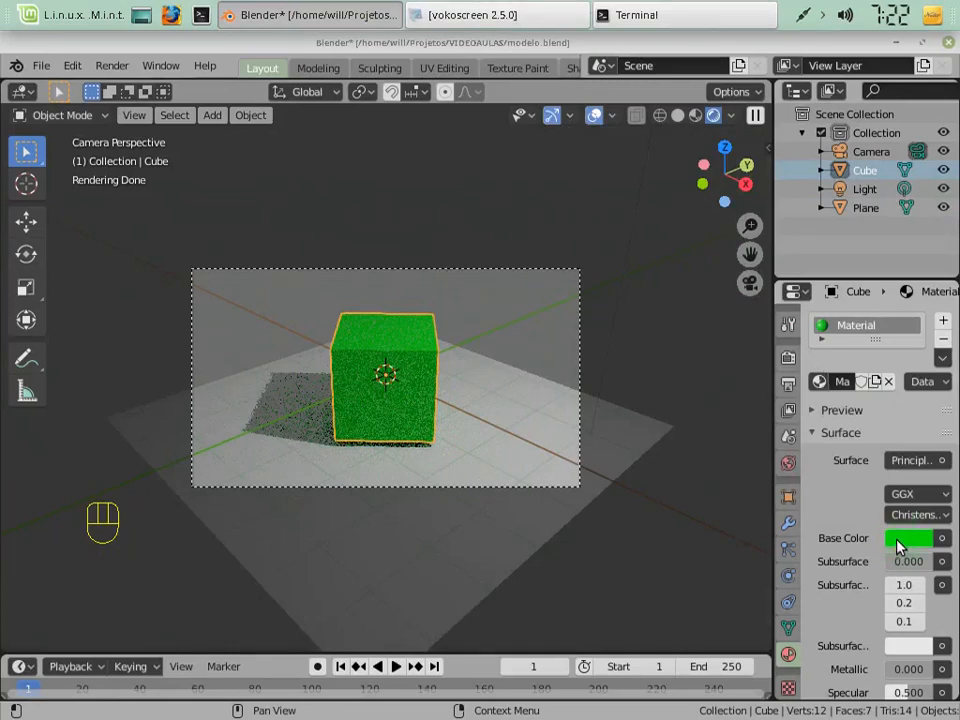
Undo the green Base Color change on the cube's material and return to Object Mode.
{"action": "key", "text": "ctrl+z"}
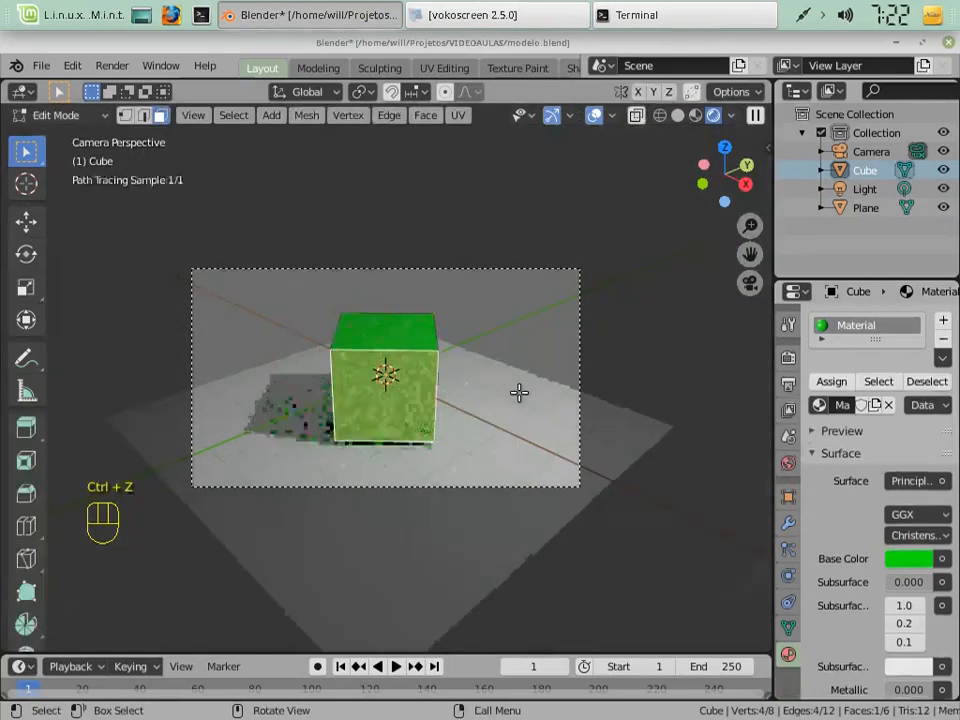
{"action": "key", "text": "ctrl+z"}
{"action": "key", "text": "ctrl+z"}
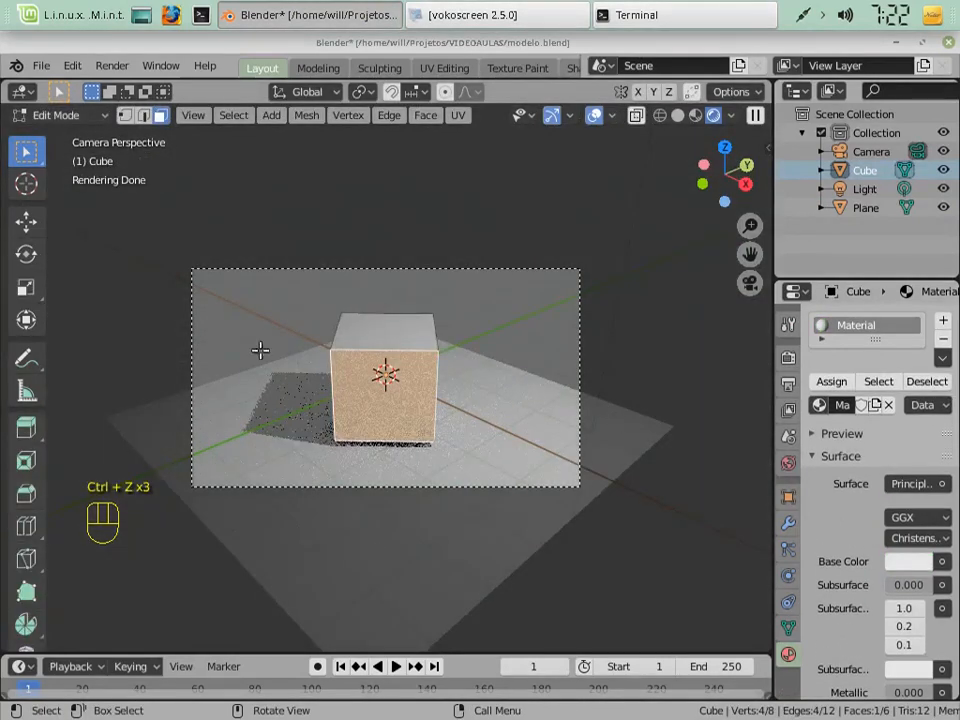
{"action": "key", "text": "Tab"}
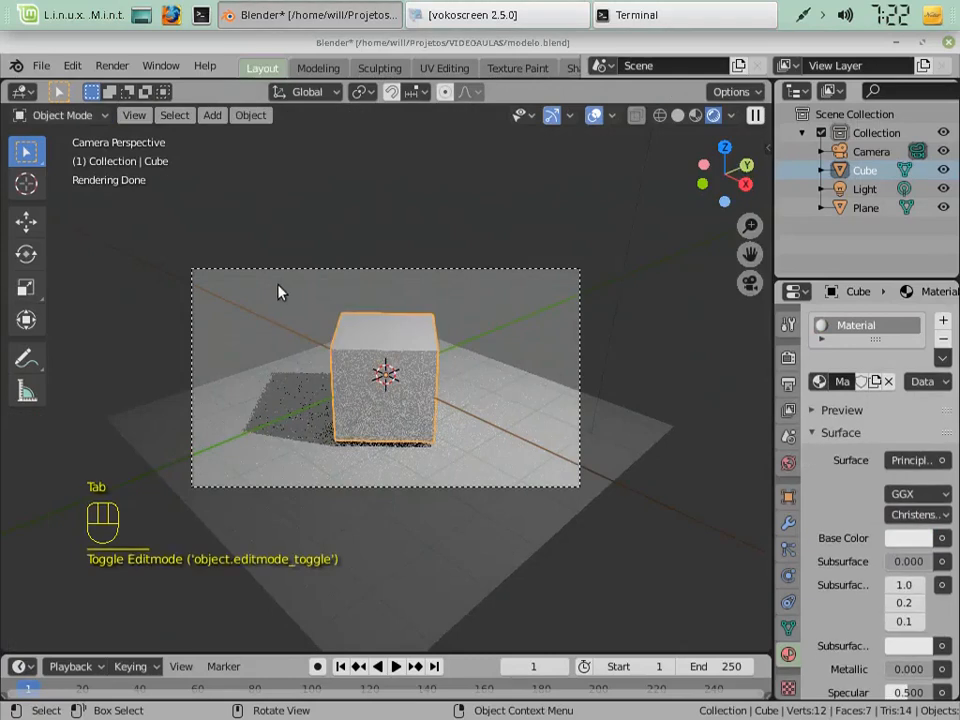
Switch to the Compositing workspace and change its node area to the Shader Editor.
{"action": "scroll", "coordinate": [366, 70], "scroll_direction": "down", "scroll_amount": 5}
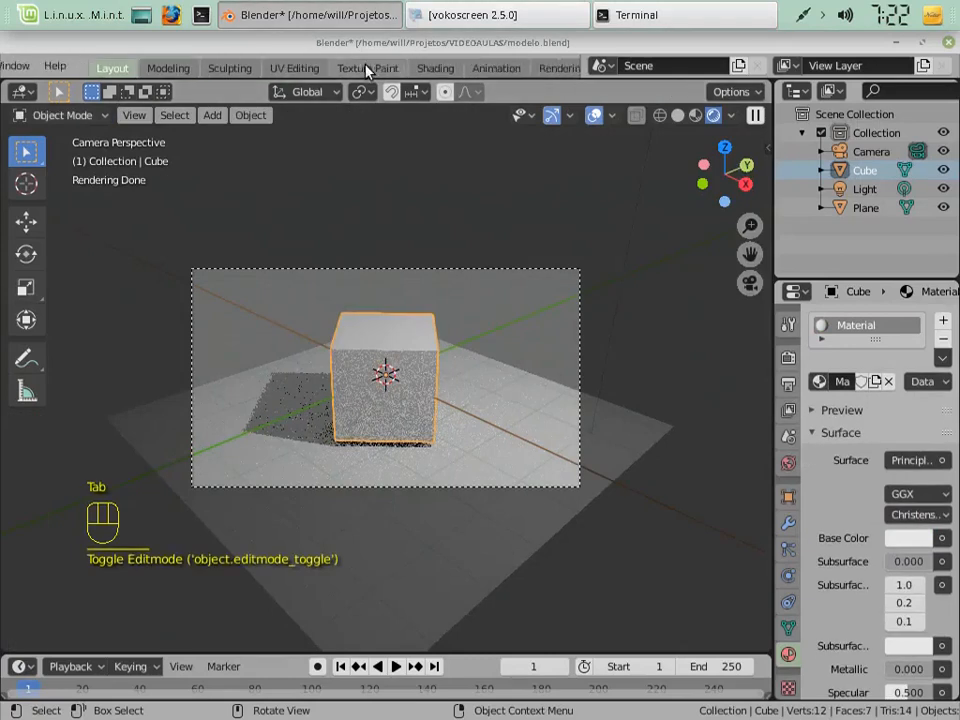
{"action": "scroll", "coordinate": [368, 70], "scroll_direction": "down", "scroll_amount": 3}
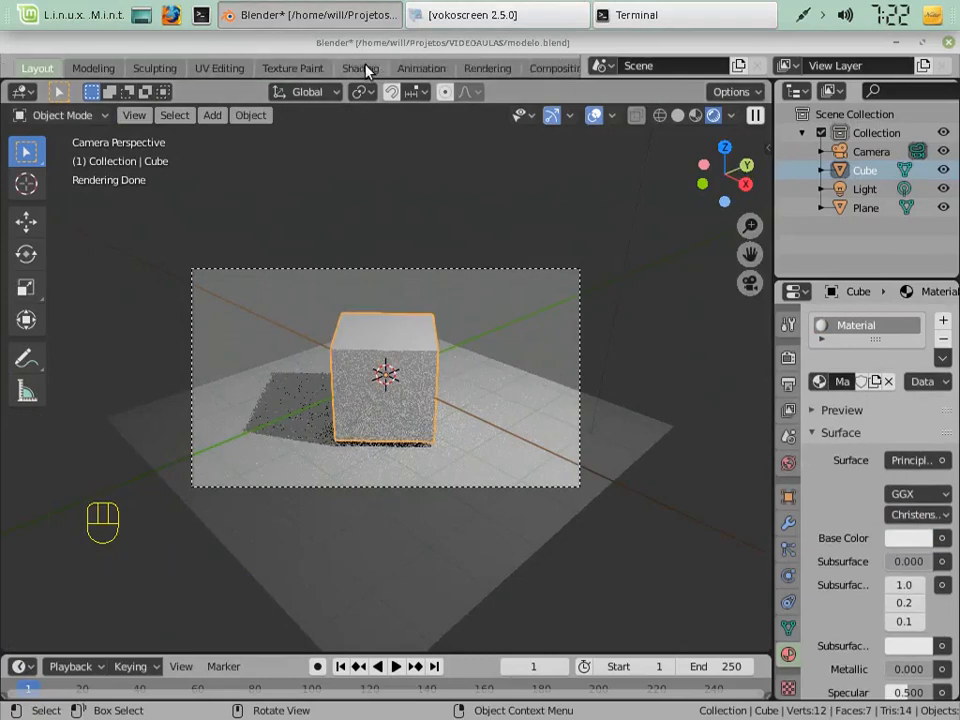
{"action": "left_click", "coordinate": [542, 70]}
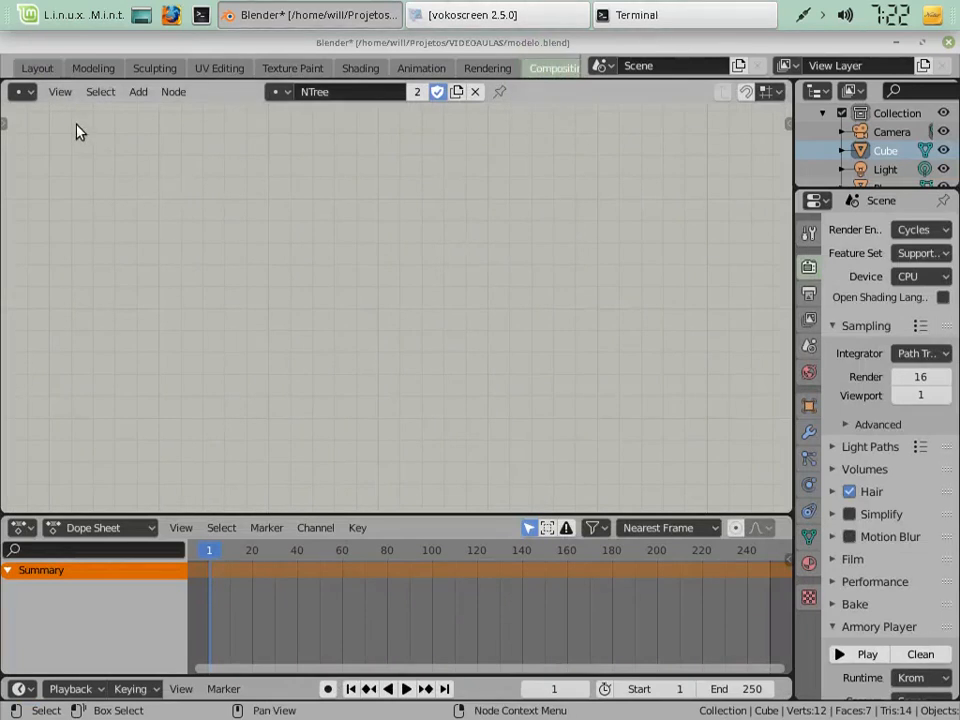
{"action": "left_click", "coordinate": [25, 92]}
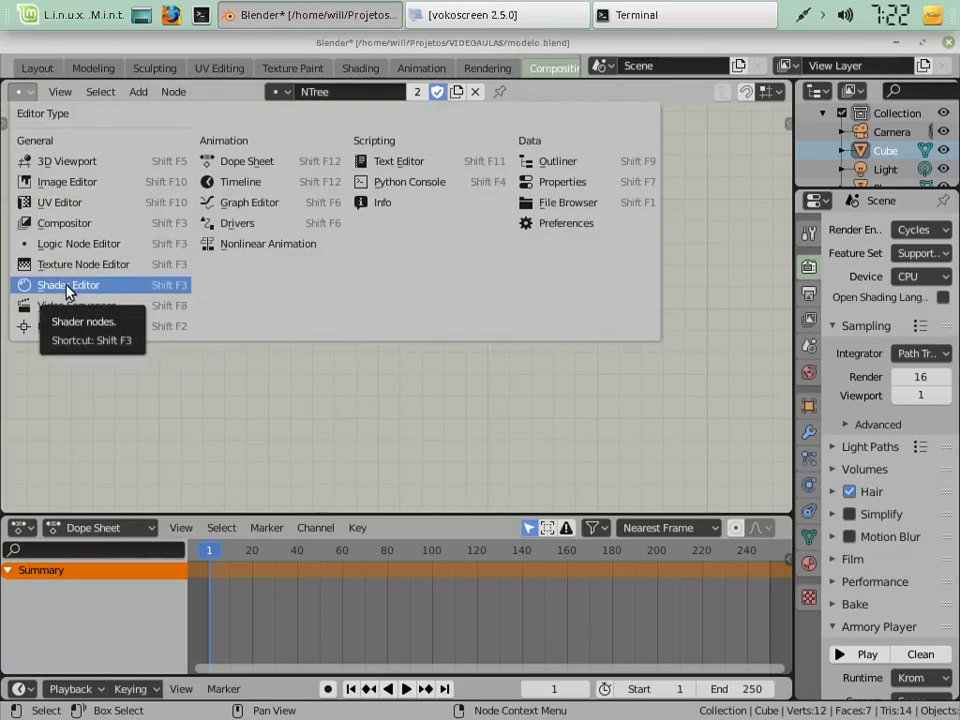
{"action": "left_click", "coordinate": [67, 288]}
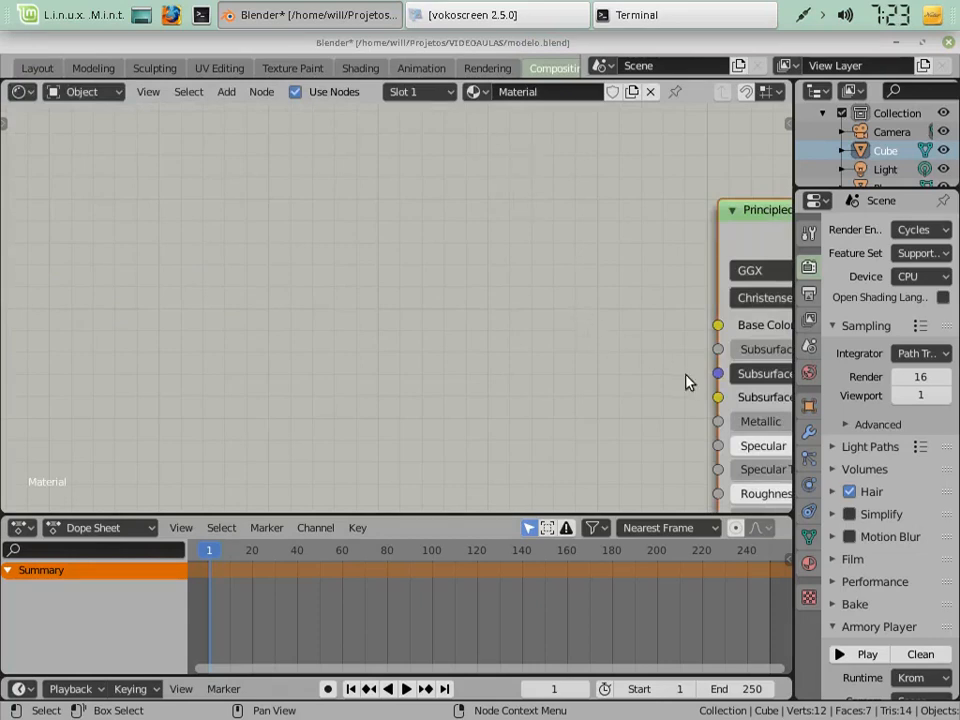
Move the Principled BSDF and Material Output nodes fully into view and show the cube's material properties.
{"action": "key", "text": "g"}
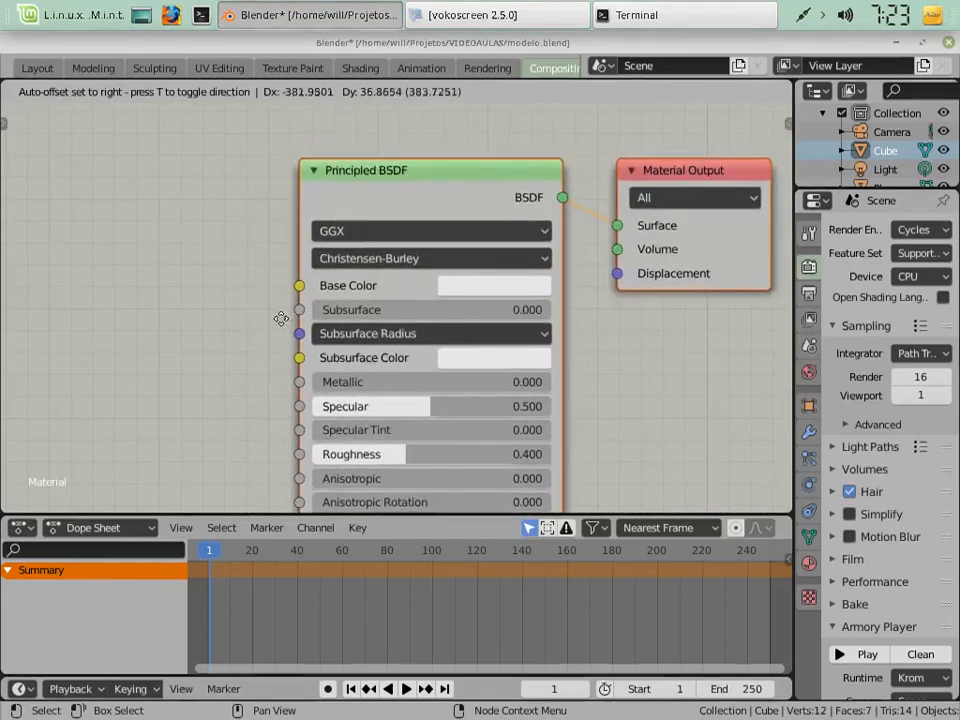
{"action": "left_click", "coordinate": [280, 318]}
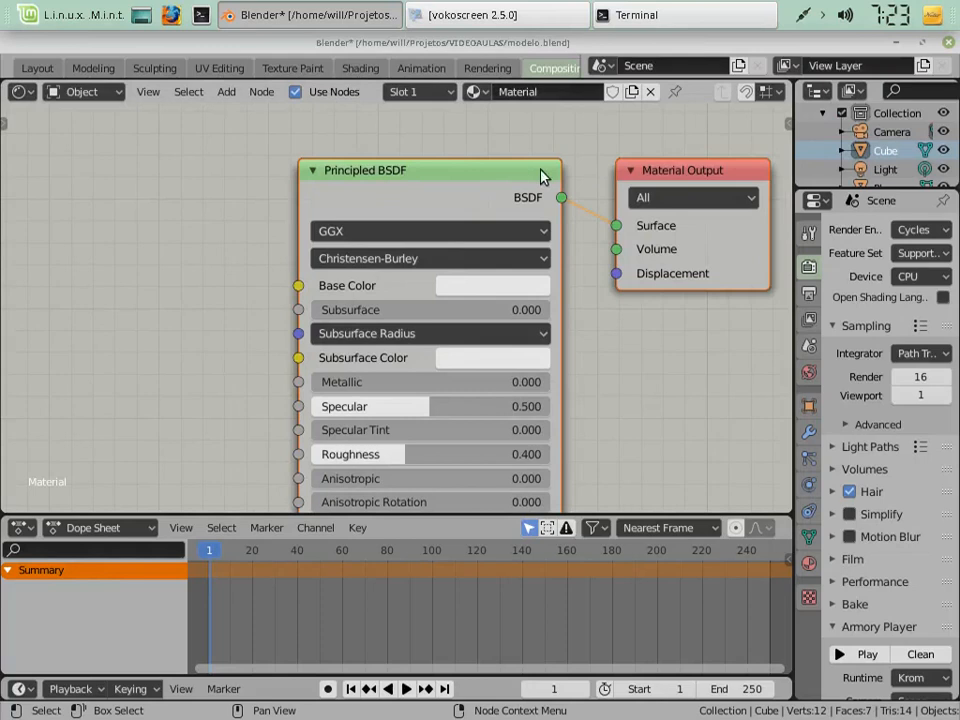
{"action": "left_click", "coordinate": [809, 563]}
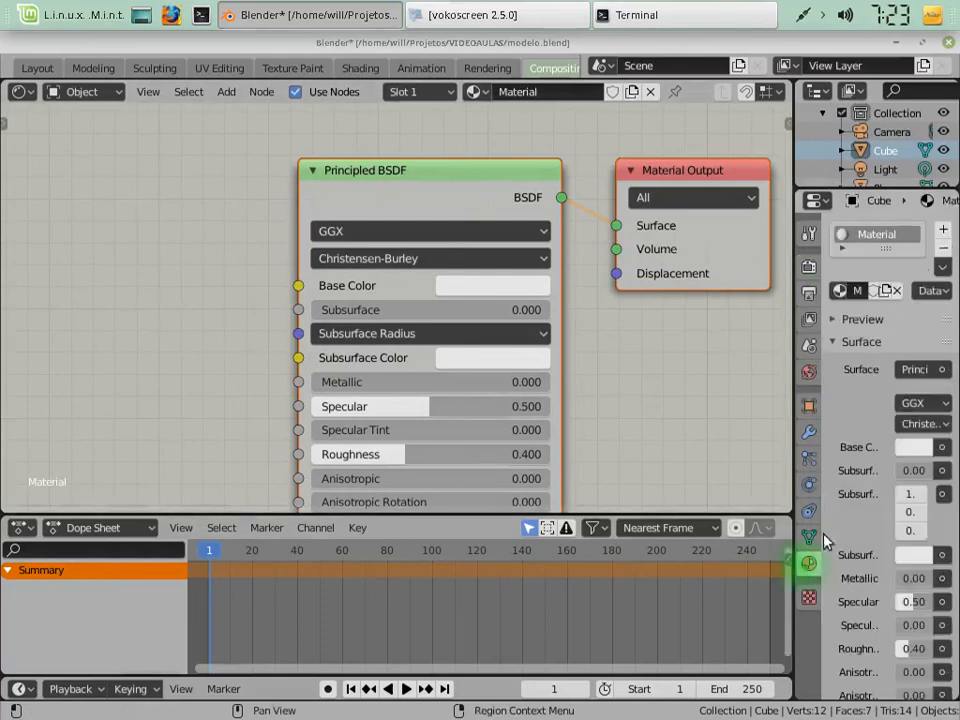
{"action": "left_click", "coordinate": [842, 291]}
{"action": "left_click", "coordinate": [844, 296]}
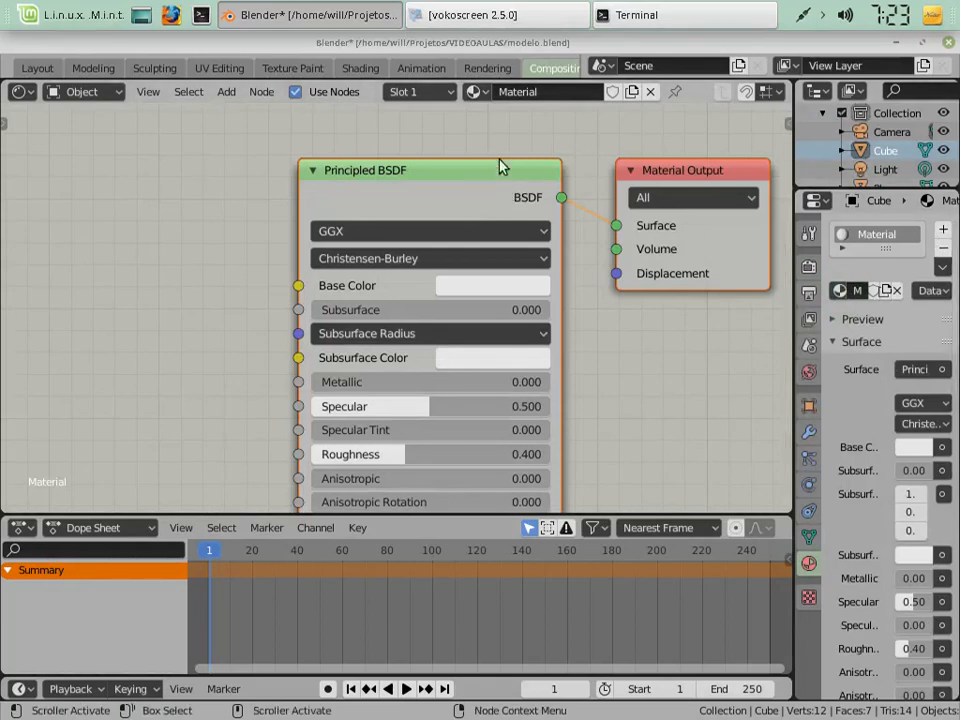
{"action": "scroll", "coordinate": [866, 160], "scroll_direction": "down", "scroll_amount": 1}
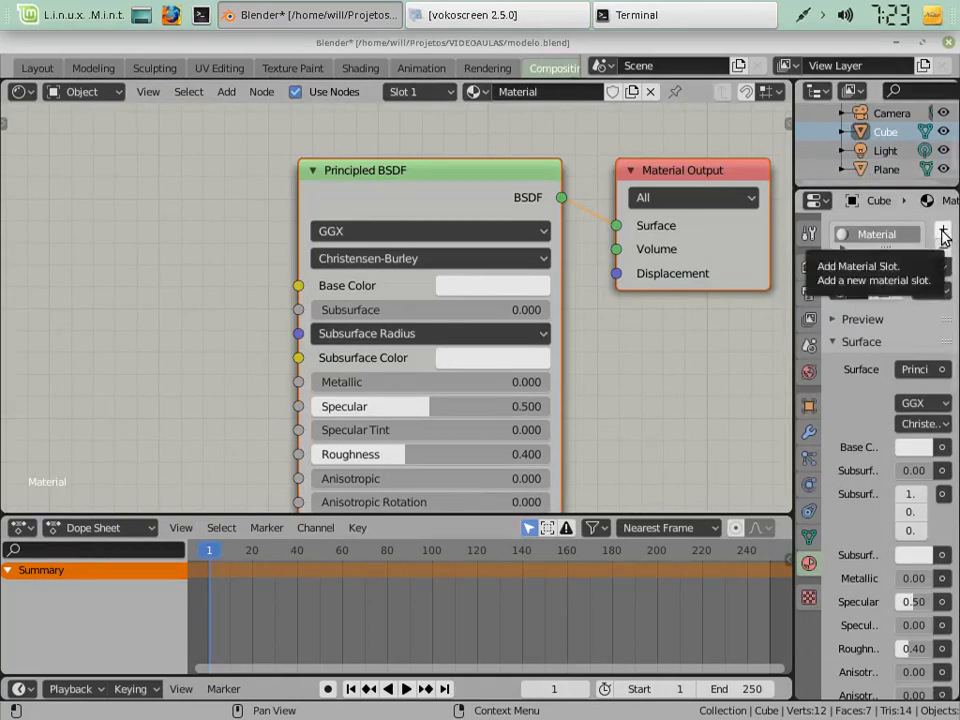
Add a second material slot to the Cube, create a new material in it and view the list of available materials.
{"action": "left_click", "coordinate": [943, 234]}
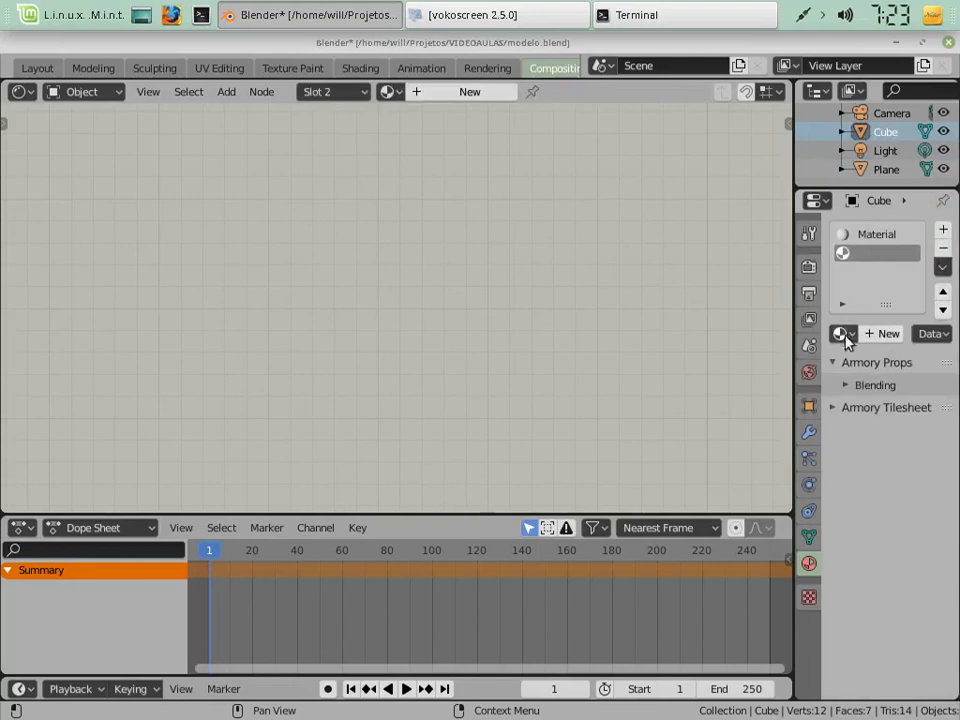
{"action": "left_click", "coordinate": [888, 336]}
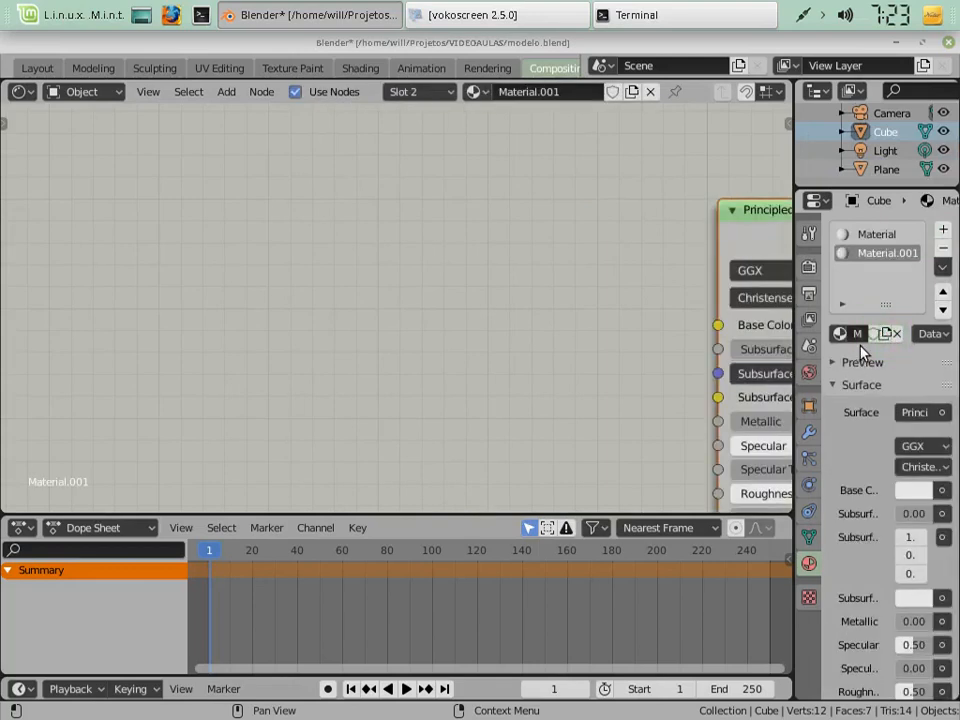
{"action": "left_click", "coordinate": [474, 91]}
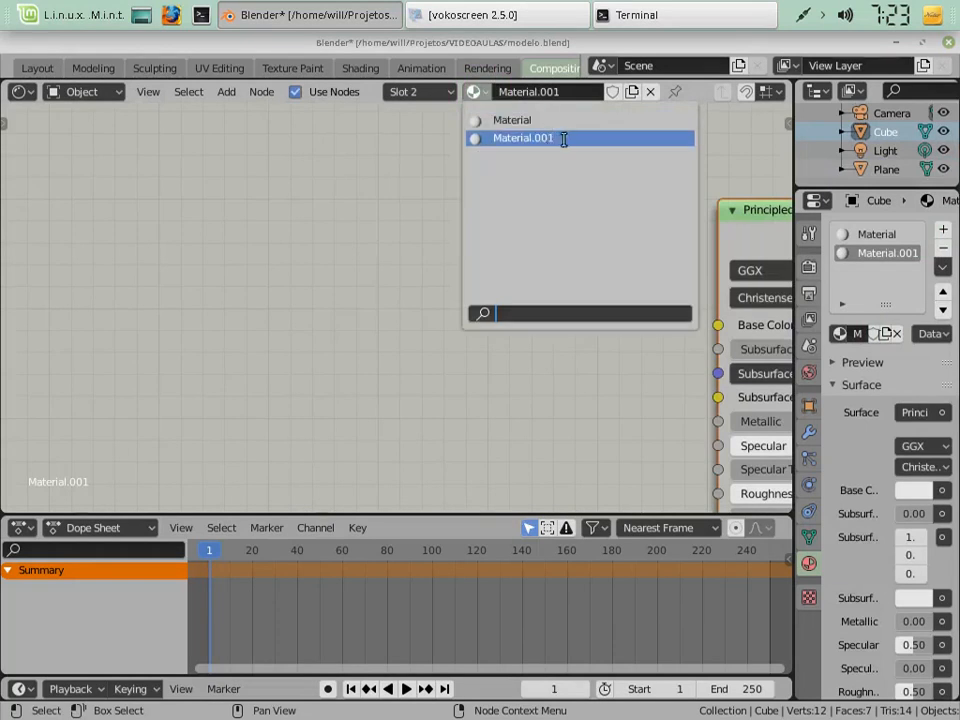
{"action": "left_click", "coordinate": [482, 91]}
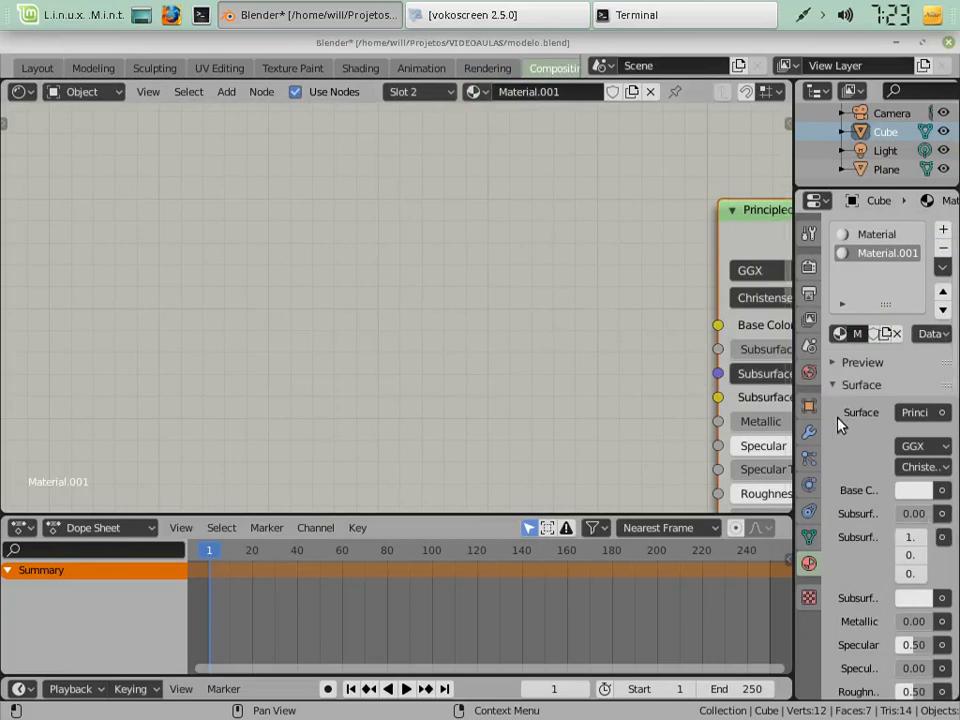
Assign Material.001 to the Plane with an orange Base Color and render the scene to check it.
{"action": "left_click", "coordinate": [888, 172]}
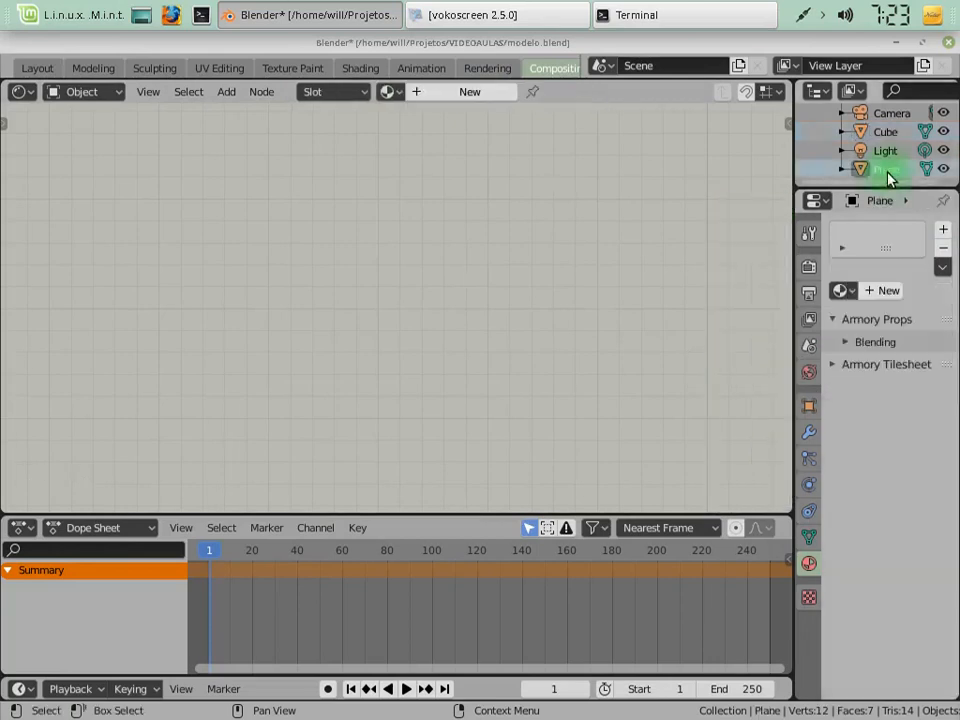
{"action": "left_click", "coordinate": [840, 290]}
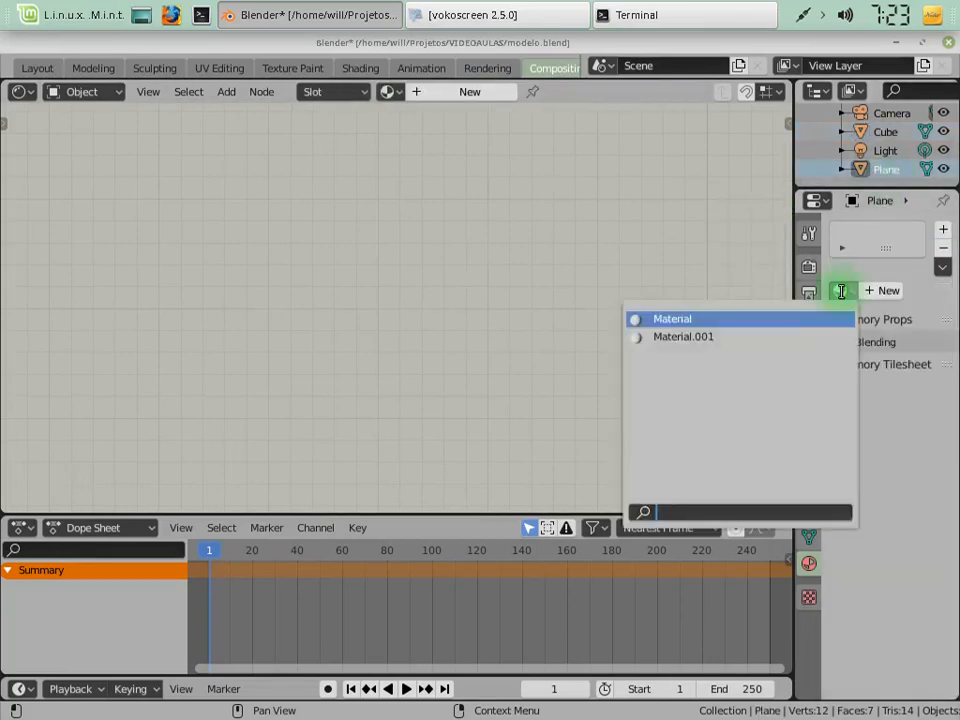
{"action": "left_click", "coordinate": [774, 338]}
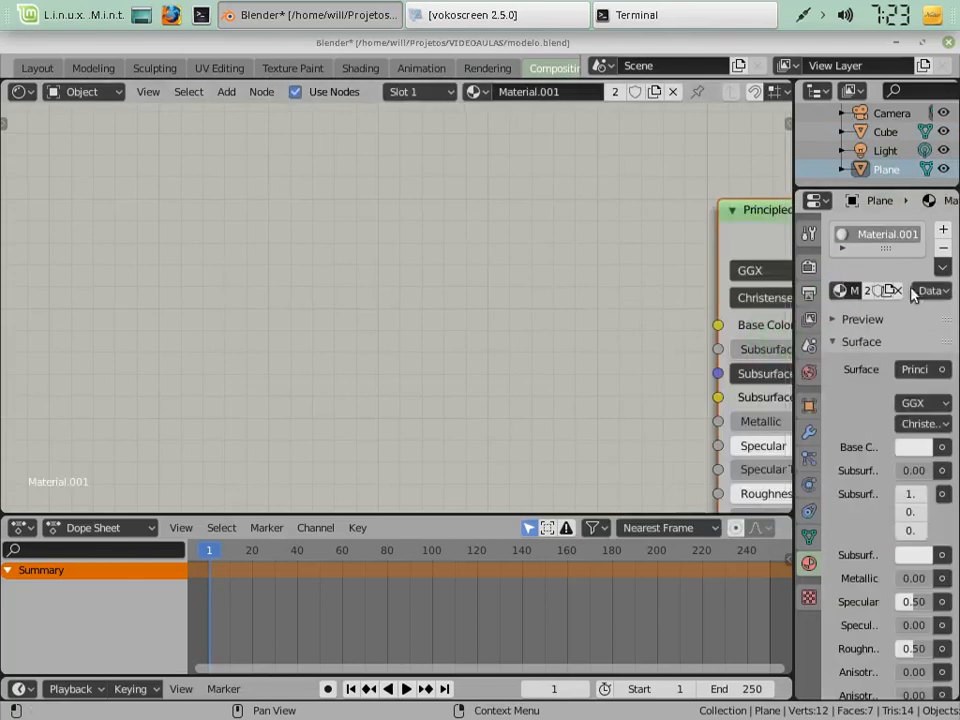
{"action": "left_click", "coordinate": [910, 446]}
{"action": "left_click_drag", "start_coordinate": [818, 253], "coordinate": [791, 300]}
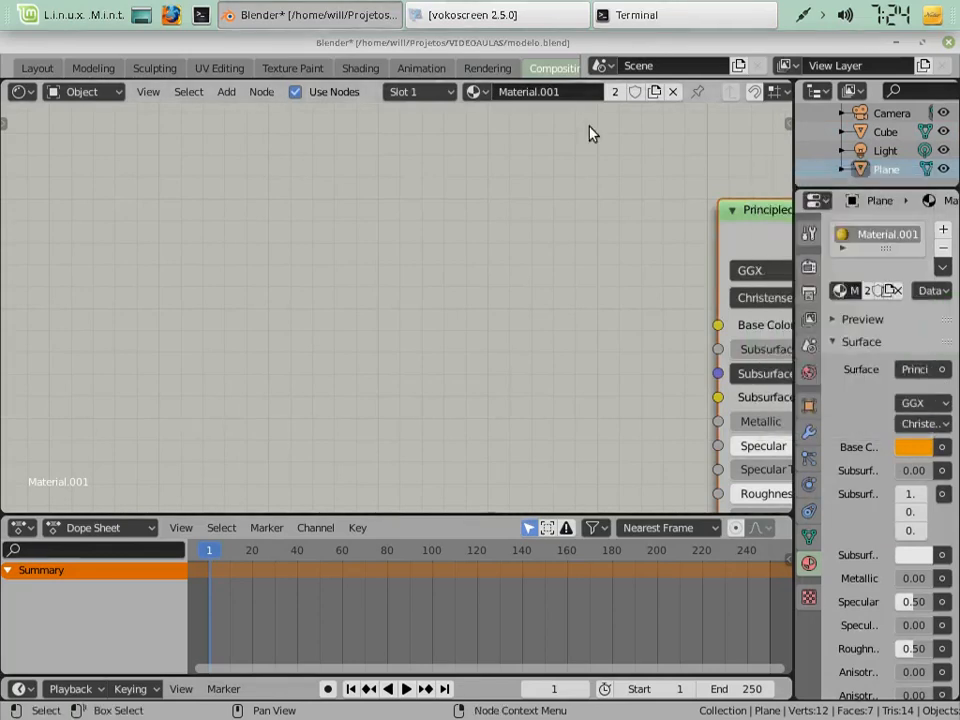
{"action": "key", "text": "F12"}
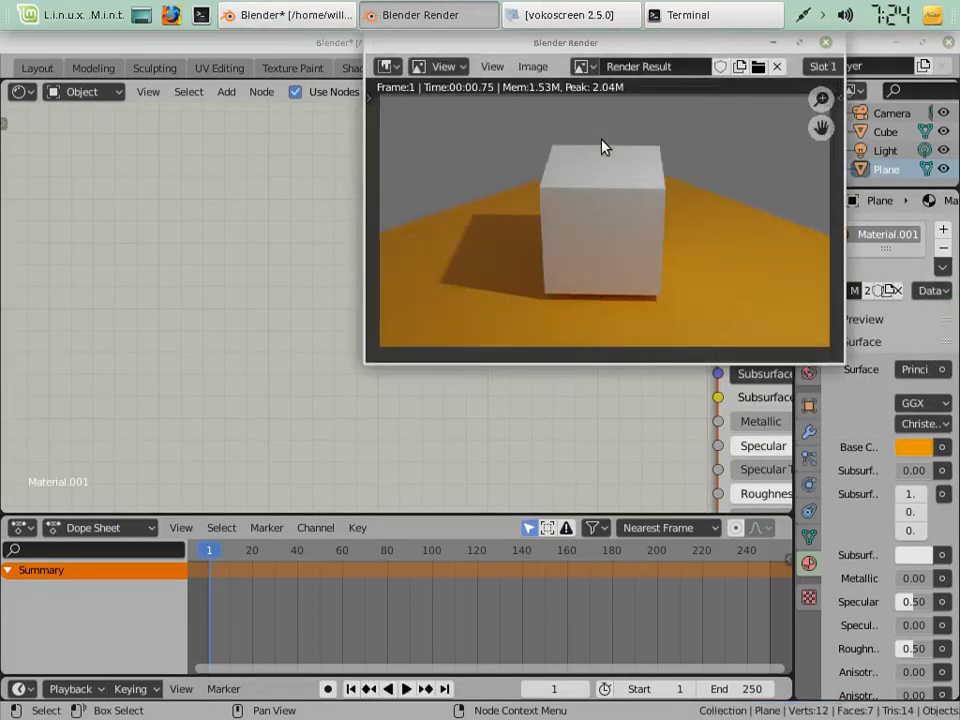
{"action": "left_click", "coordinate": [825, 42]}
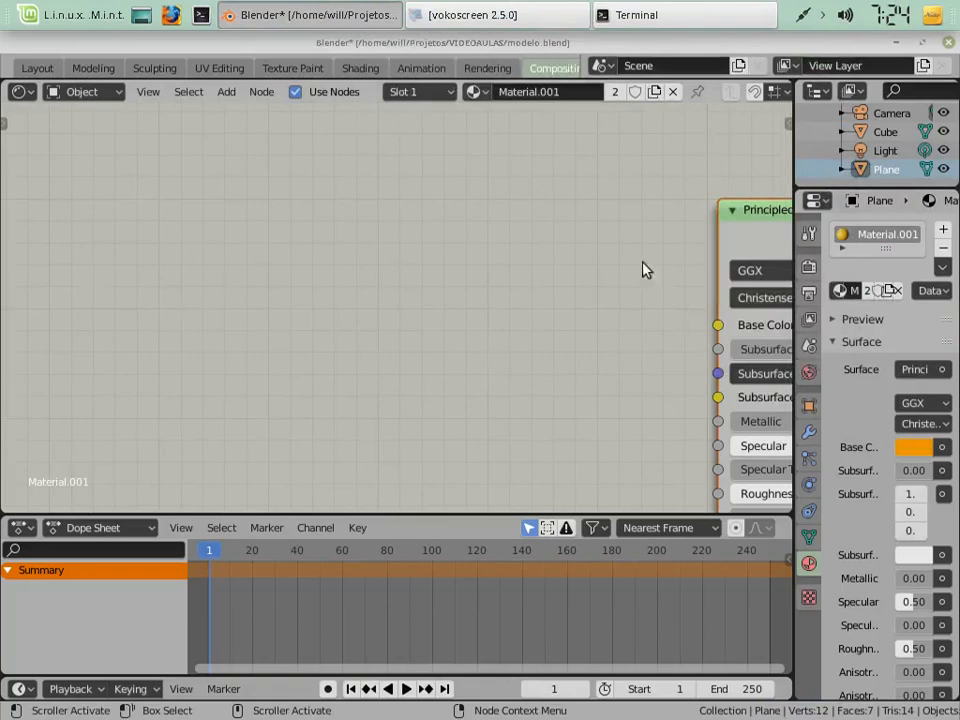
Replace the Plane's material with the existing one named Material.
{"action": "left_click", "coordinate": [475, 93]}
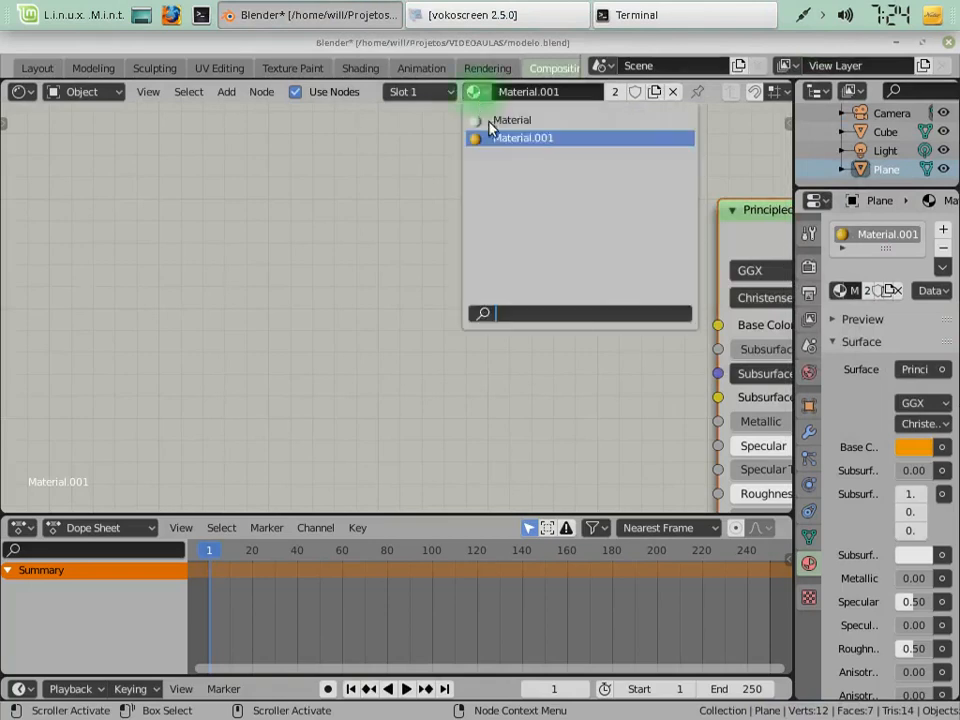
{"action": "left_click", "coordinate": [490, 121]}
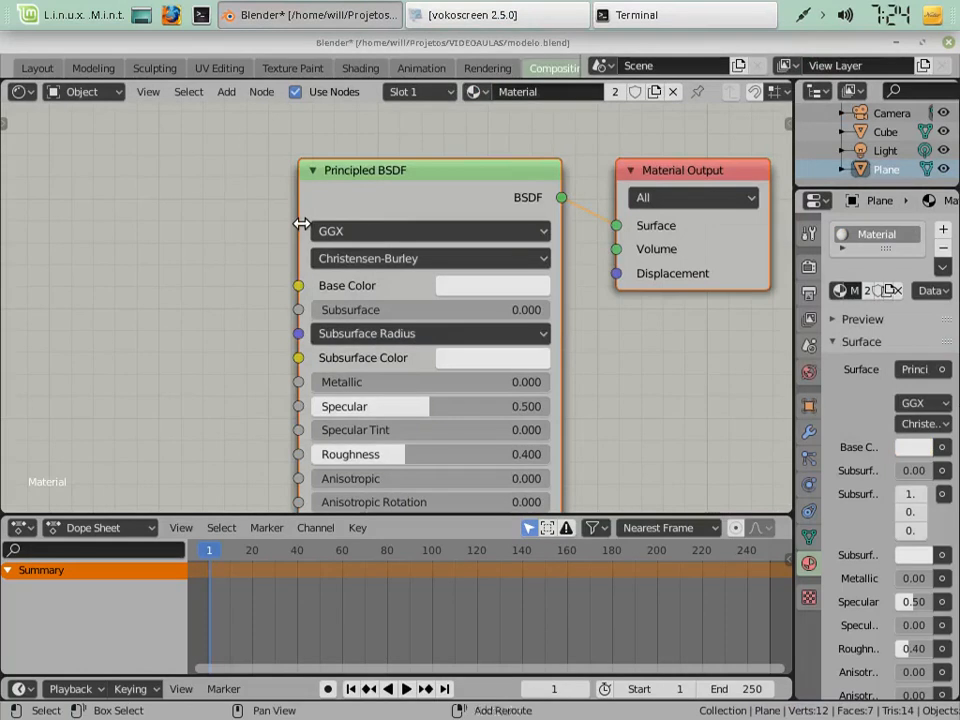
{"action": "left_click", "coordinate": [27, 95]}
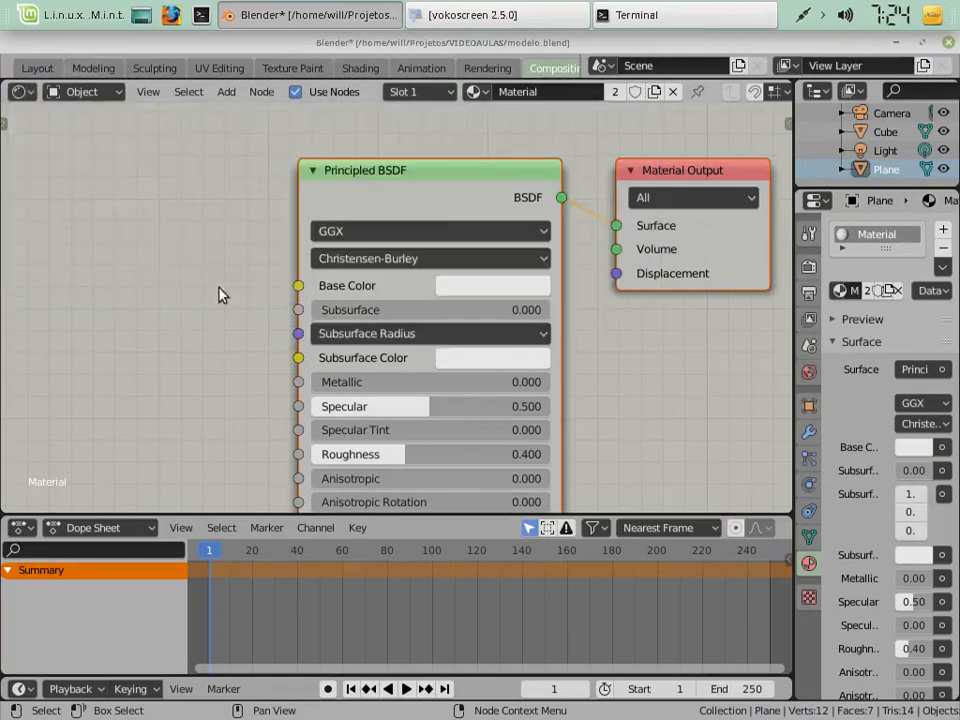
Add an Image Texture node and place it to the left of the Principled BSDF node.
{"action": "left_click", "coordinate": [226, 93]}
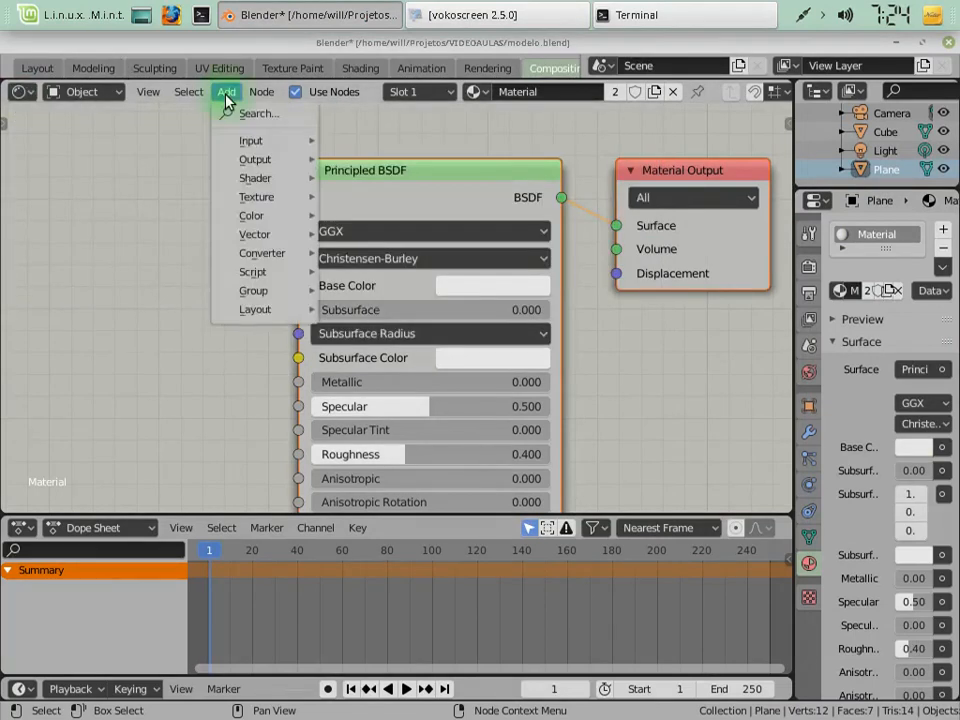
{"action": "mouse_move", "coordinate": [272, 180]}
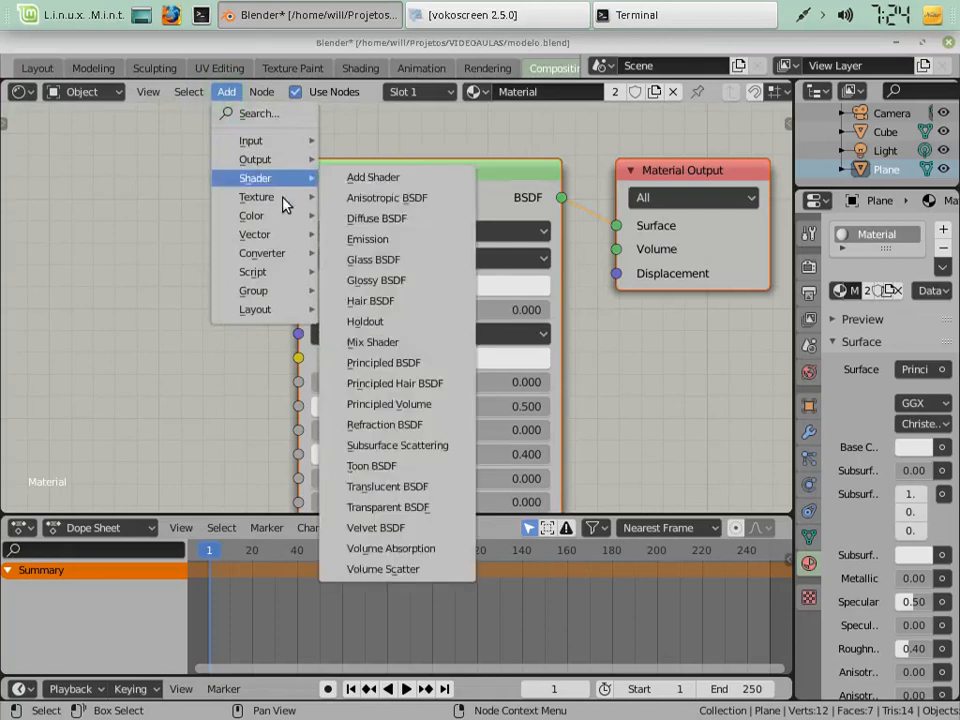
{"action": "mouse_move", "coordinate": [285, 204]}
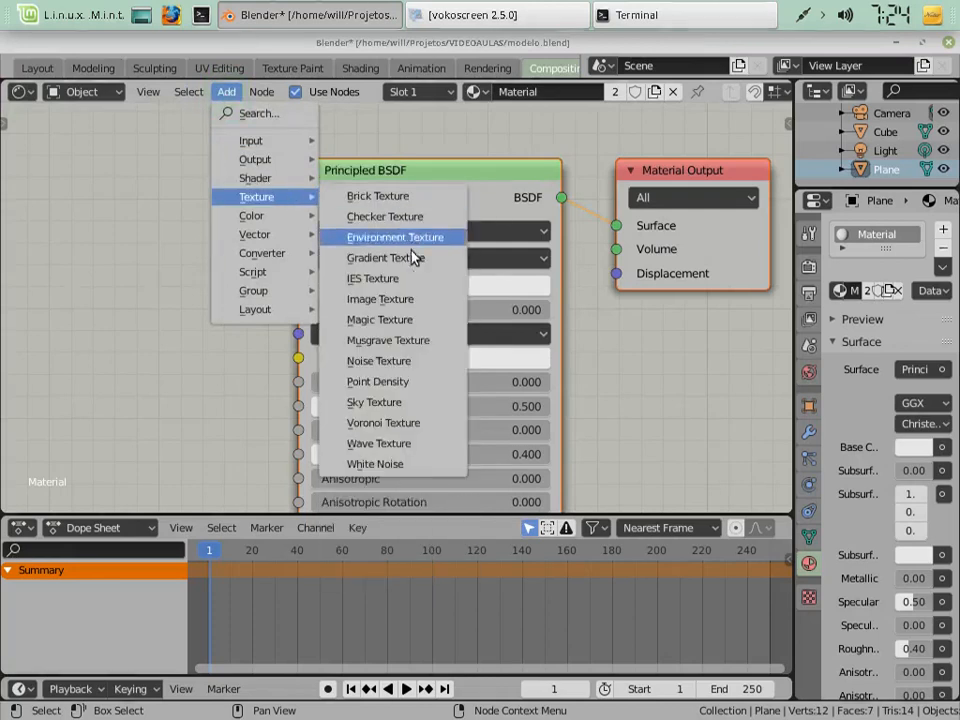
{"action": "left_click", "coordinate": [403, 299]}
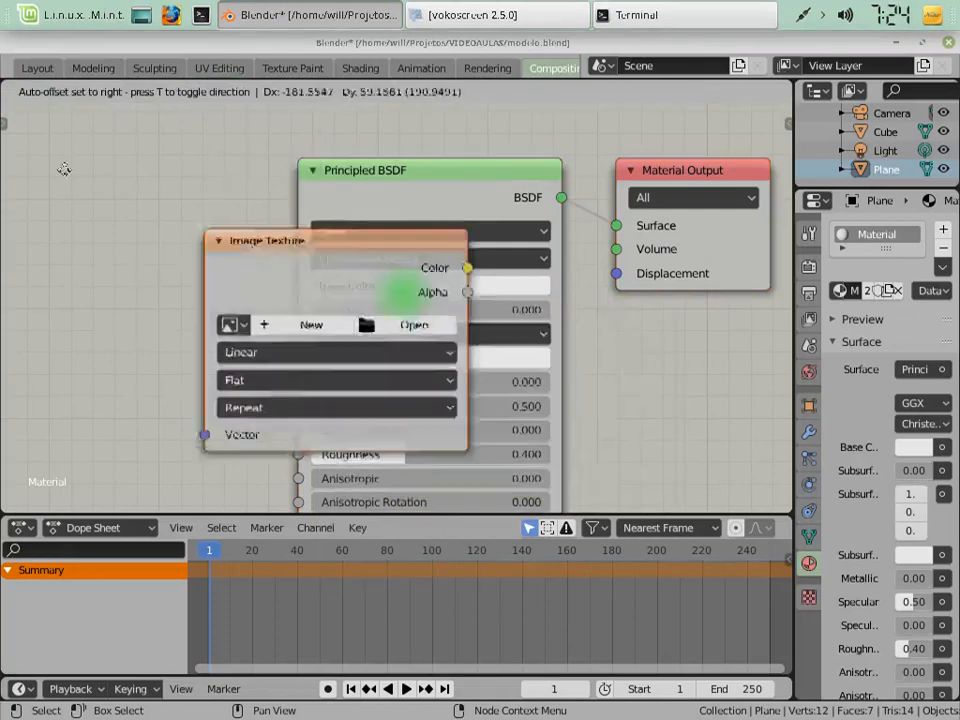
{"action": "left_click", "coordinate": [13, 165]}
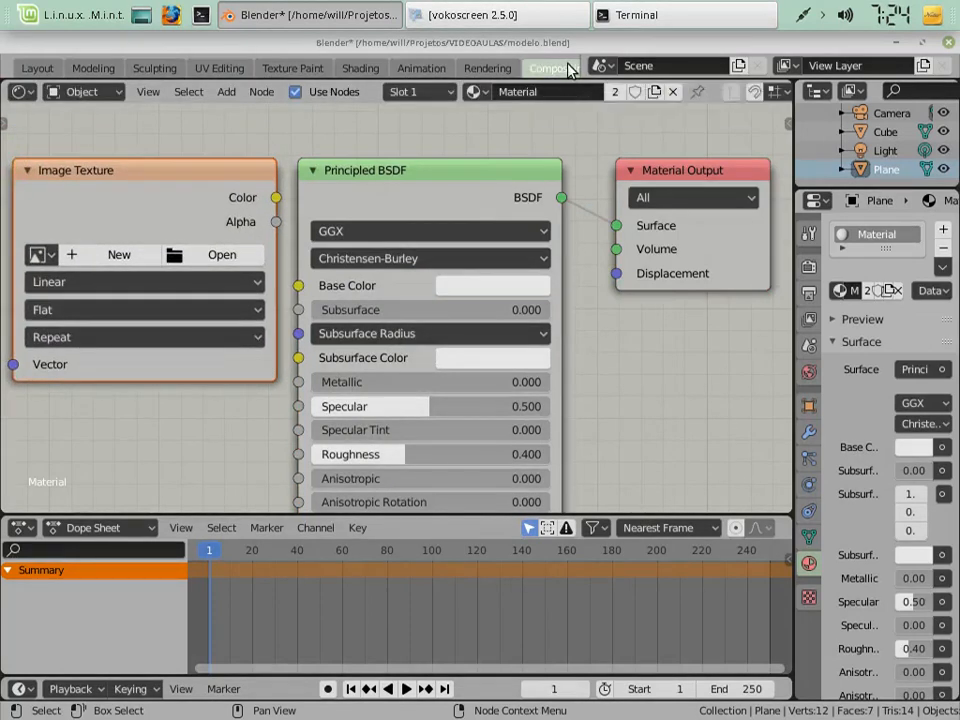
Switch to the file manager and open the folder Projetos/VIDEOAULAS/adicionar textura.
{"action": "key", "text": "super+e"}
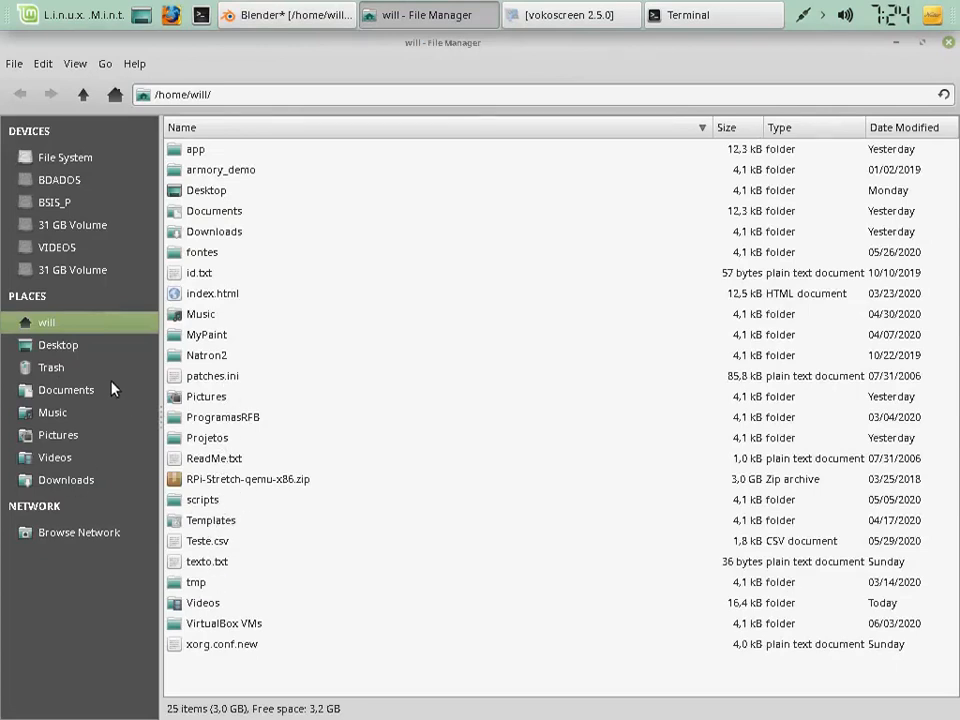
{"action": "double_click", "coordinate": [220, 438]}
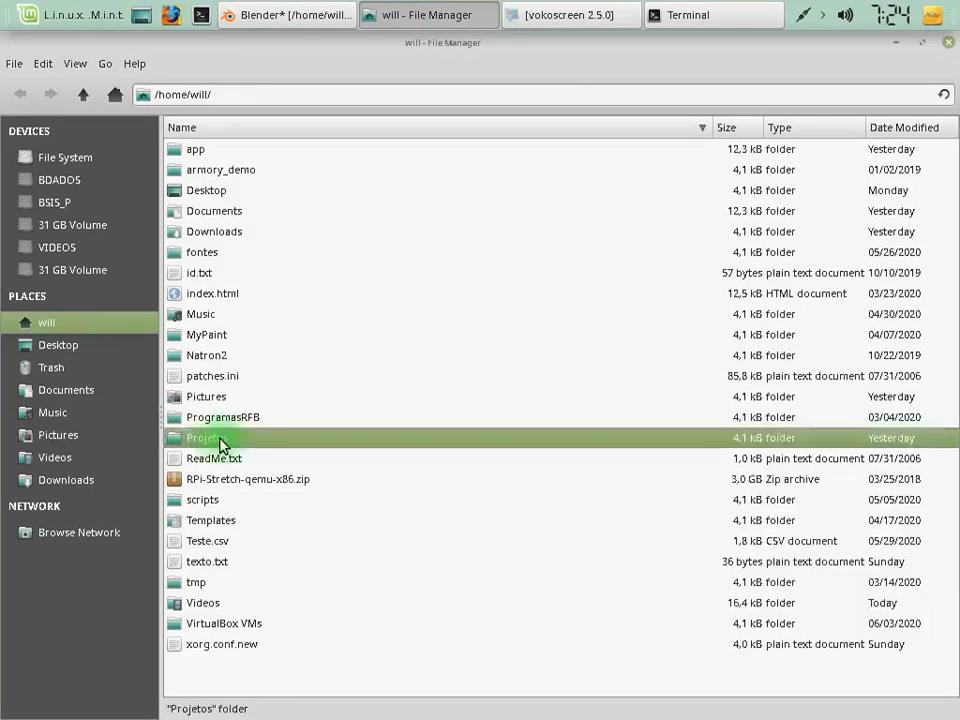
{"action": "double_click", "coordinate": [220, 338]}
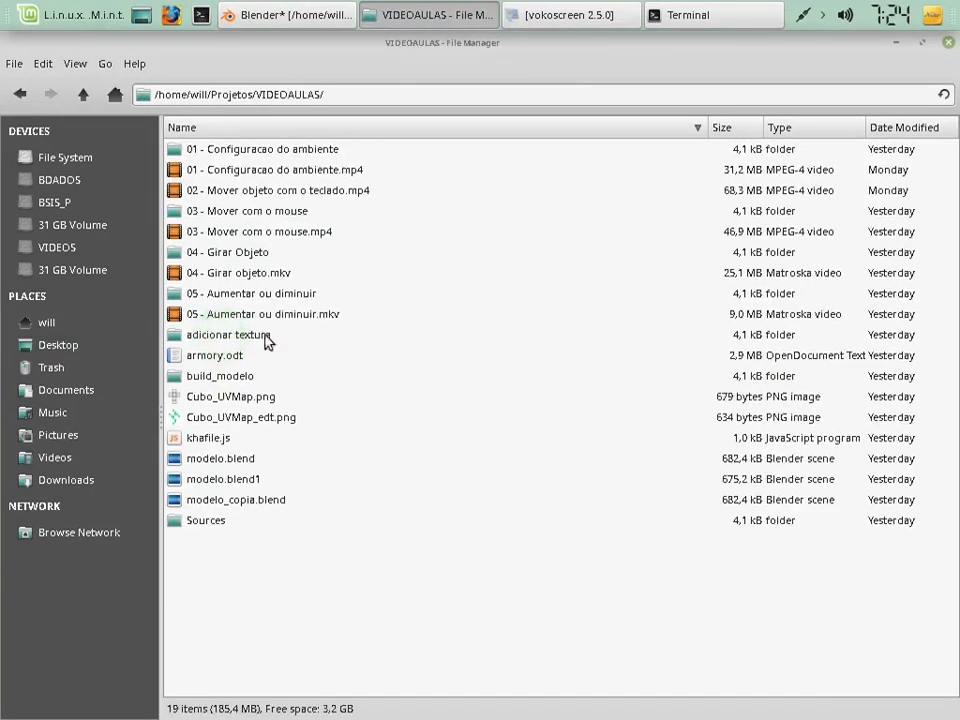
{"action": "double_click", "coordinate": [233, 336]}
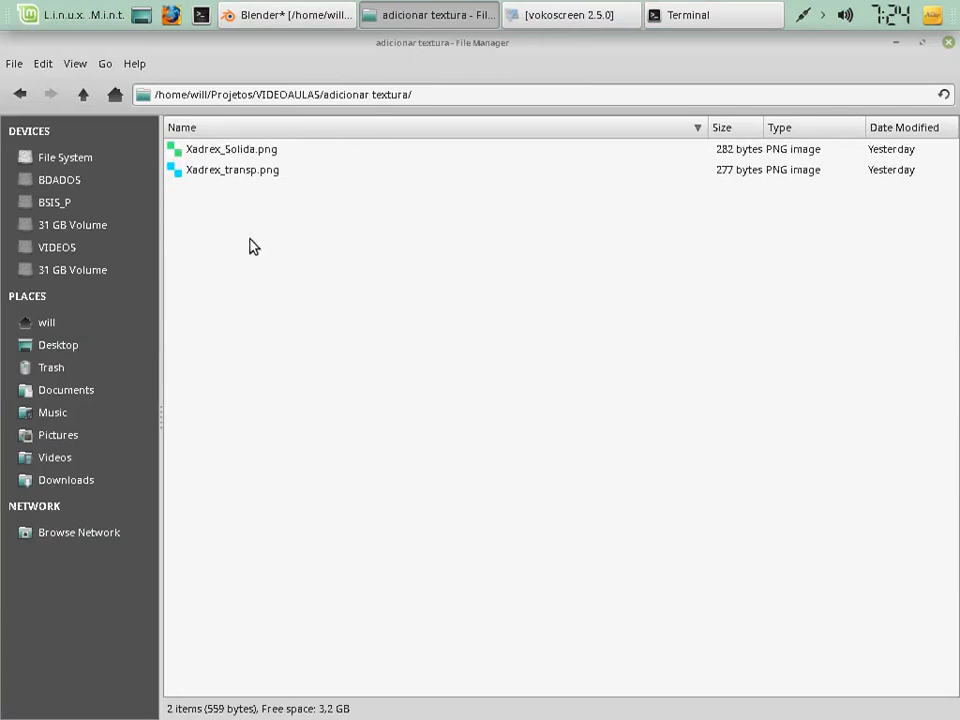
Preview Xadrex_Solida.png enlarged in the image viewer and close it again.
{"action": "left_click", "coordinate": [243, 158]}
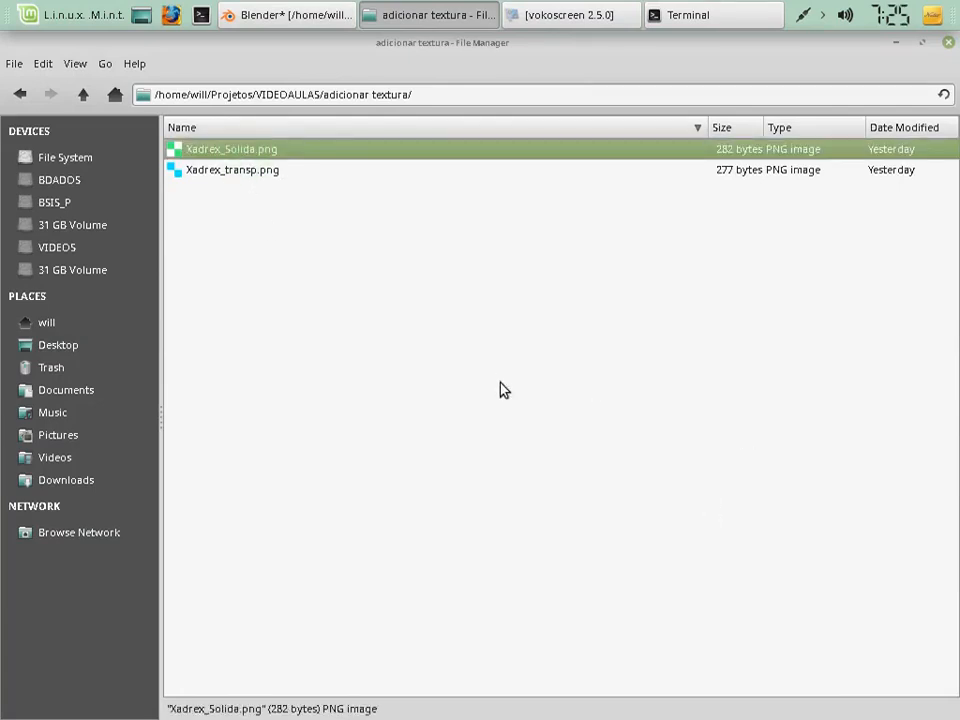
{"action": "double_click", "coordinate": [235, 149]}
{"action": "scroll", "coordinate": [478, 423], "scroll_direction": "up", "scroll_amount": 3}
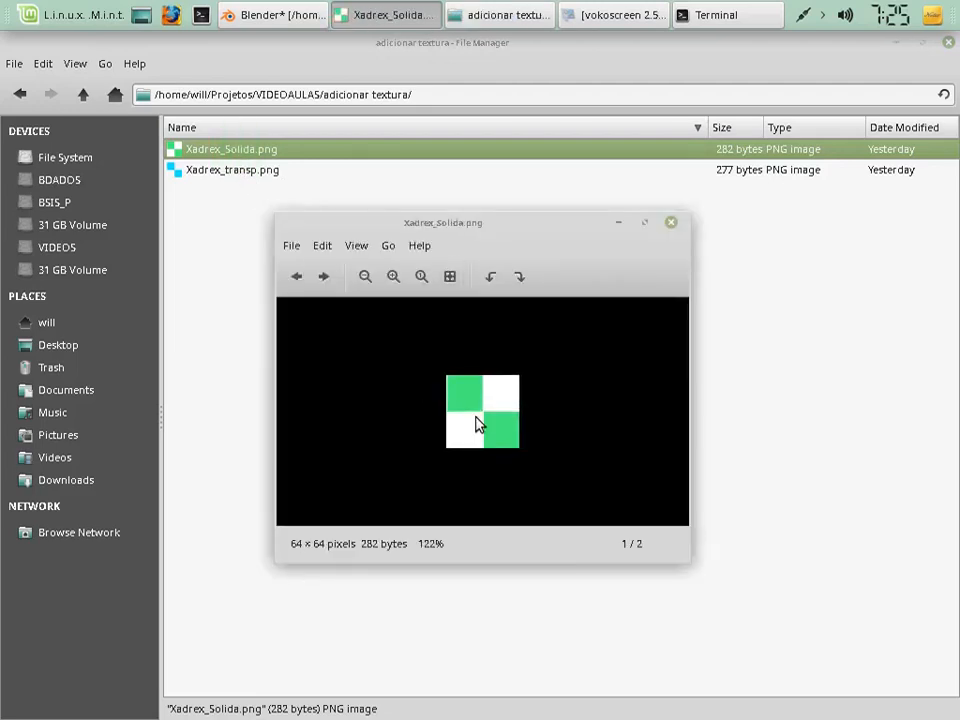
{"action": "scroll", "coordinate": [478, 424], "scroll_direction": "up", "scroll_amount": 2}
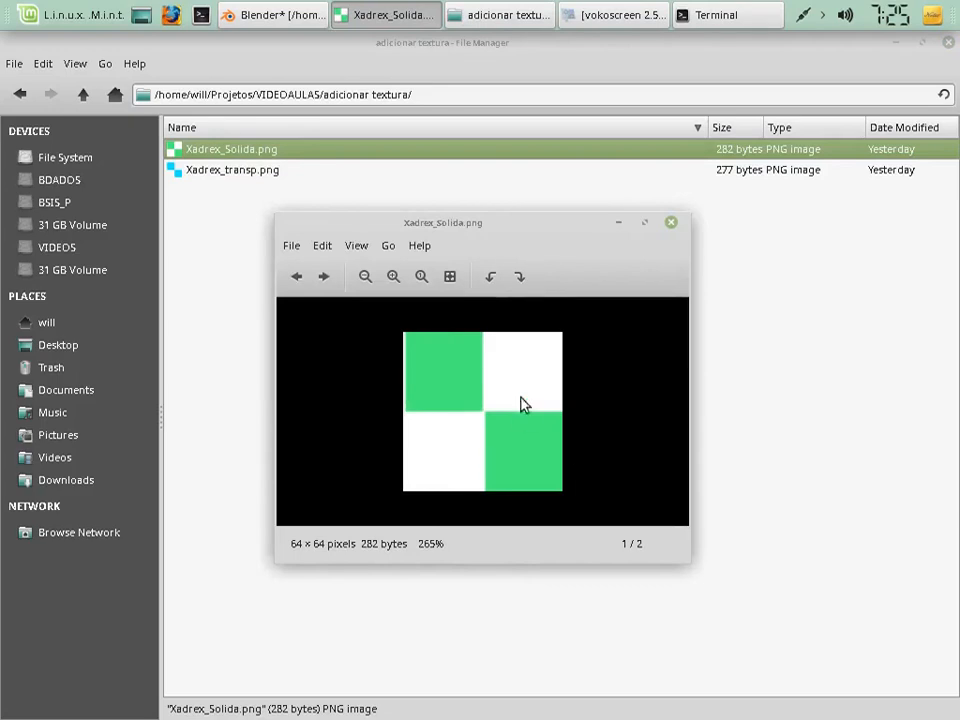
{"action": "left_click", "coordinate": [671, 224]}
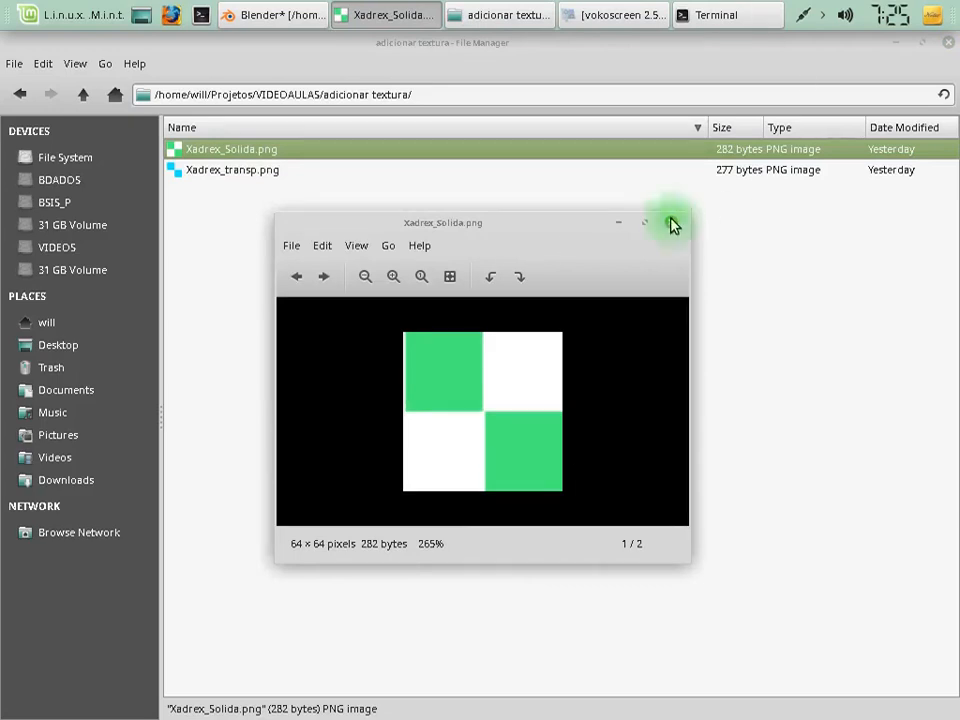
Return to Blender and load Xadrex_Solida.png from the adicionar textura folder into the Image Texture node.
{"action": "left_click", "coordinate": [262, 15]}
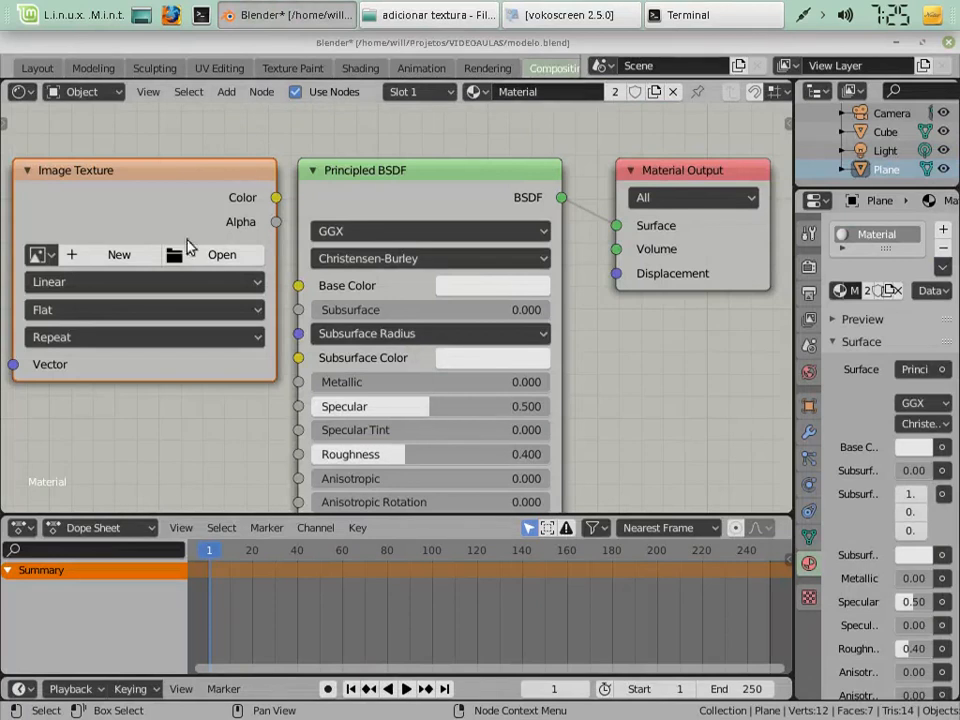
{"action": "left_click", "coordinate": [42, 256]}
{"action": "left_click", "coordinate": [120, 254]}
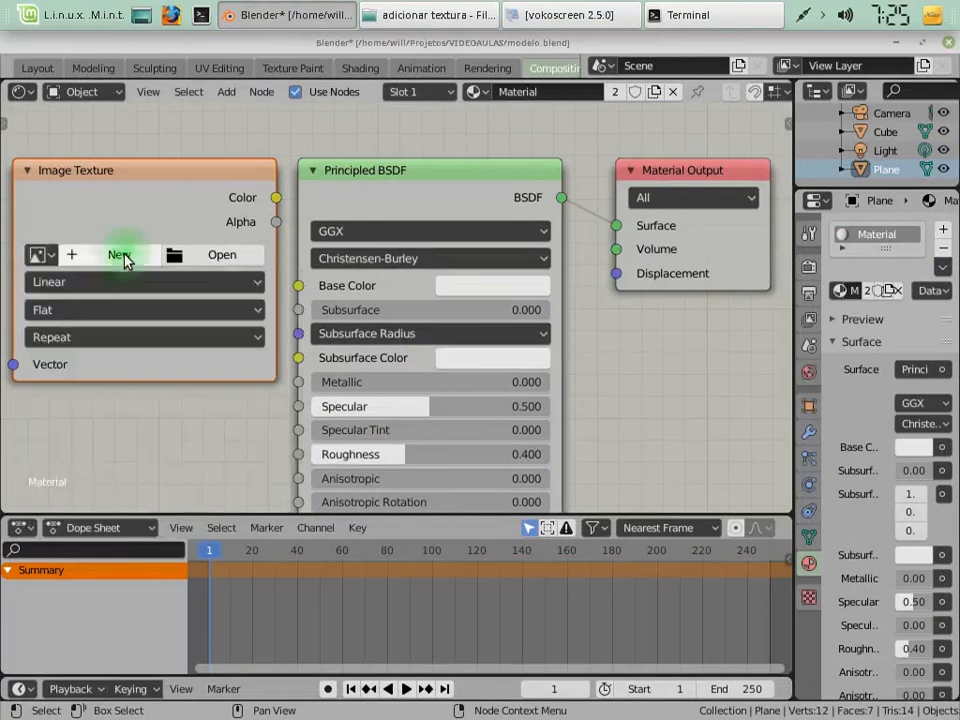
{"action": "left_click", "coordinate": [204, 262]}
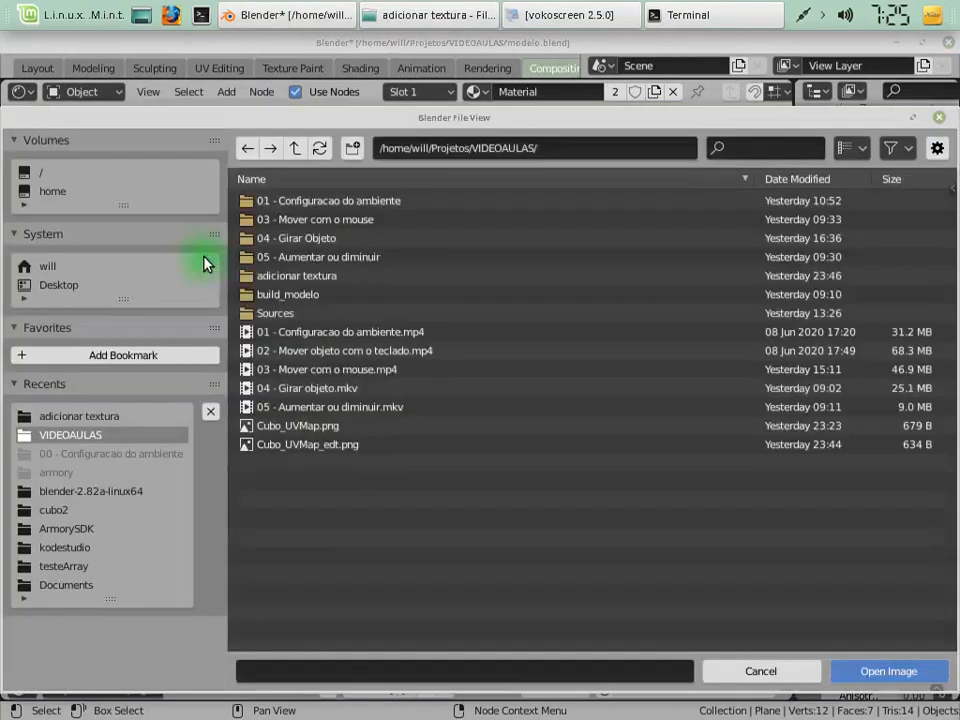
{"action": "left_click", "coordinate": [318, 278]}
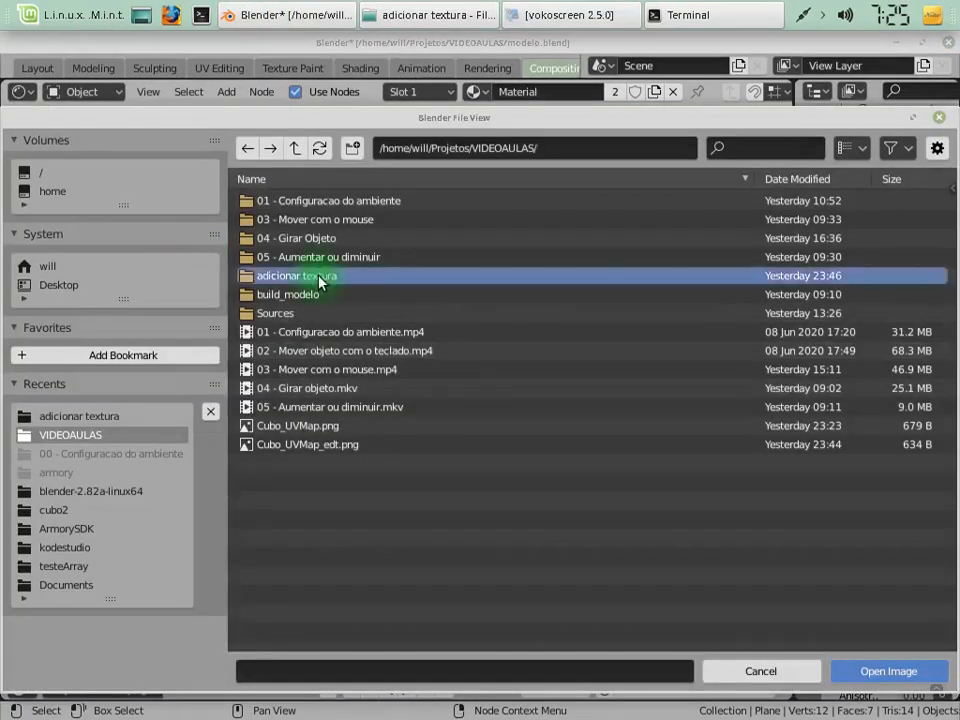
{"action": "double_click", "coordinate": [318, 278]}
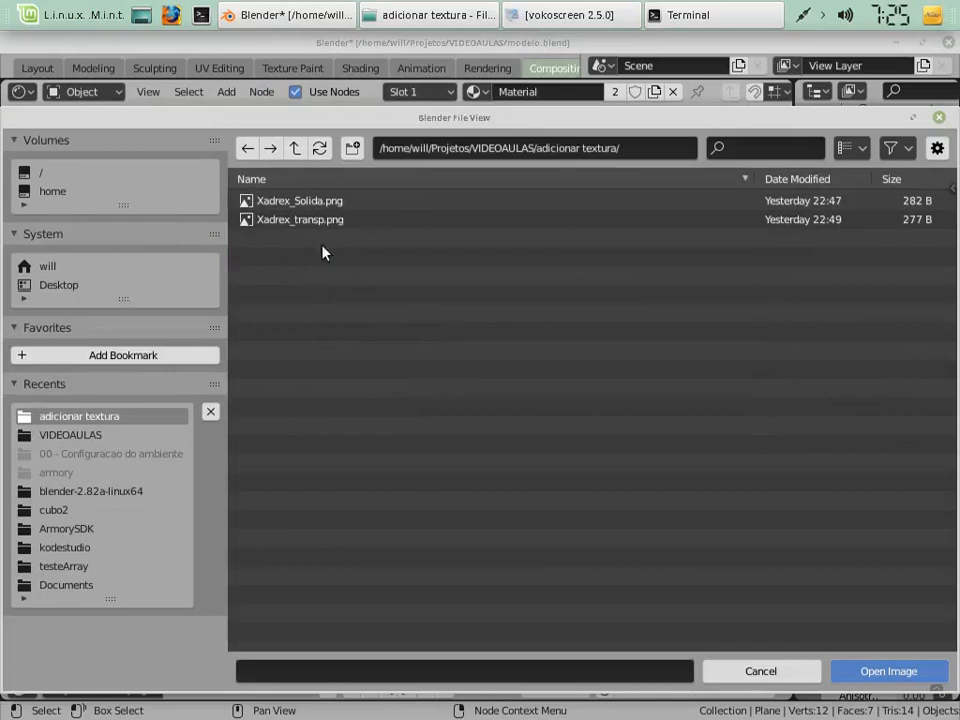
{"action": "left_click", "coordinate": [322, 202]}
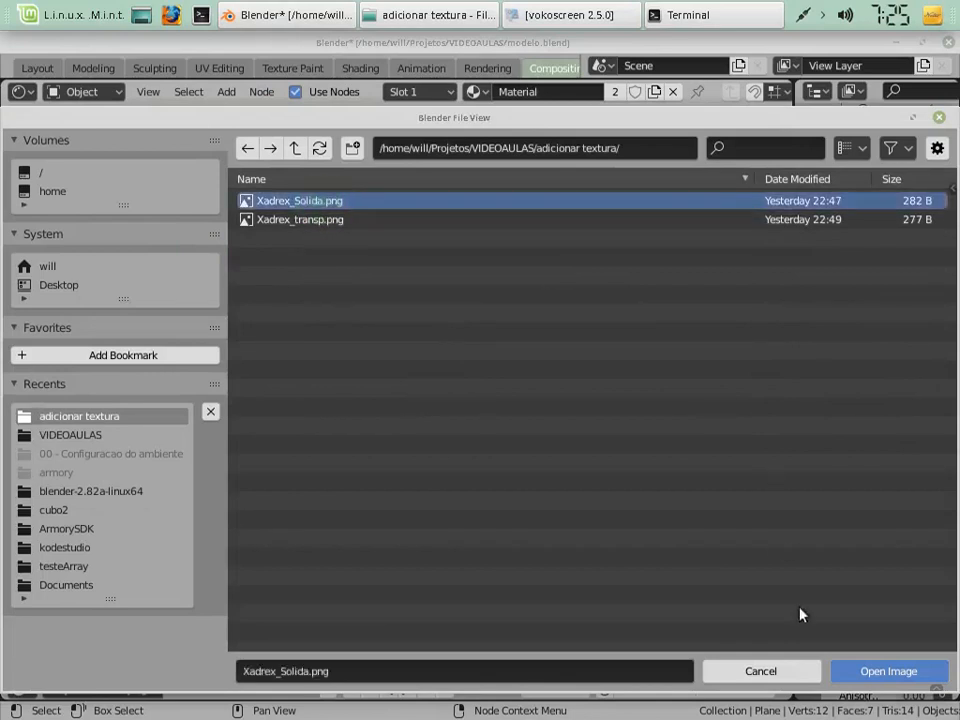
{"action": "left_click", "coordinate": [850, 673]}
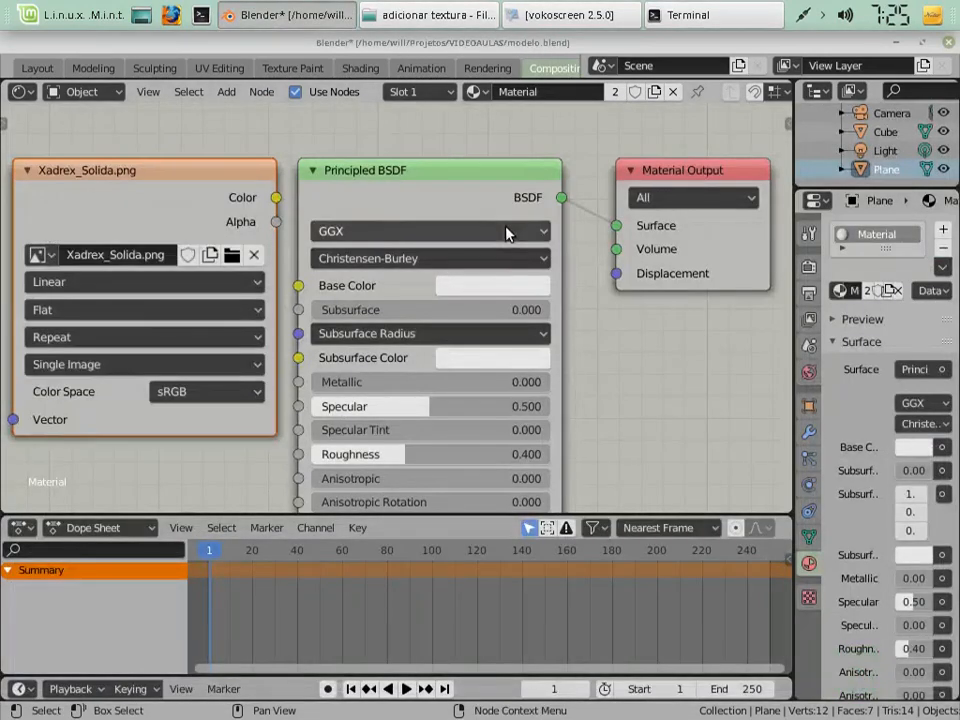
Space the image and Principled BSDF nodes apart and connect the image's Color output to the shader's Base Color input.
{"action": "mouse_move", "coordinate": [278, 199]}
{"action": "left_mouse_down"}
{"action": "mouse_move", "coordinate": [300, 295]}
{"action": "mouse_move", "coordinate": [279, 199]}
{"action": "left_mouse_up"}
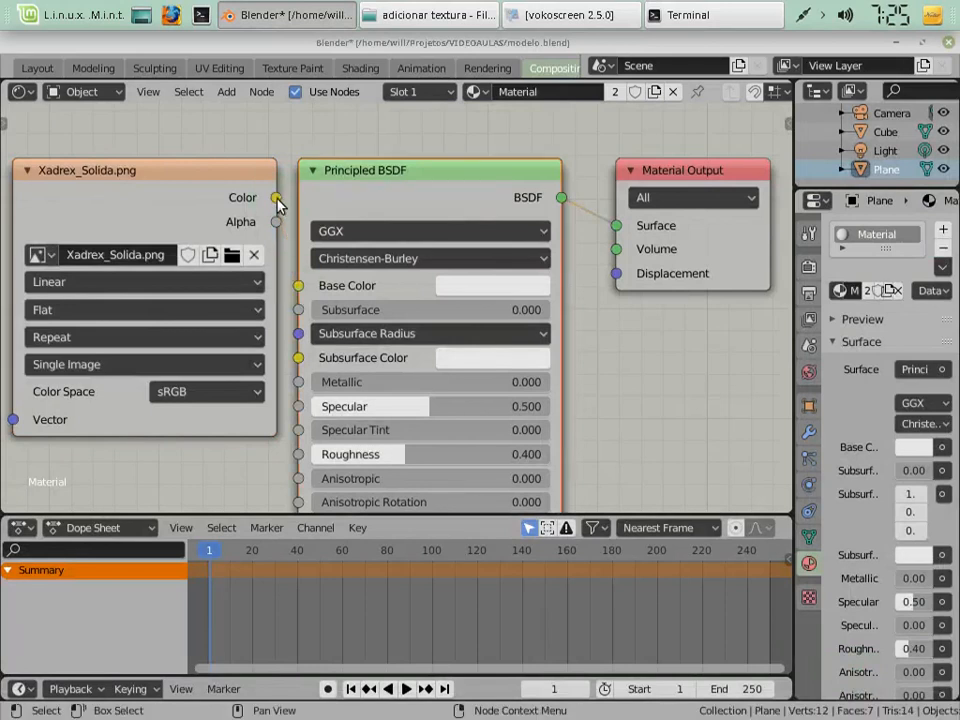
{"action": "left_click_drag", "start_coordinate": [465, 170], "coordinate": [486, 174]}
{"action": "left_click_drag", "start_coordinate": [213, 175], "coordinate": [320, 289]}
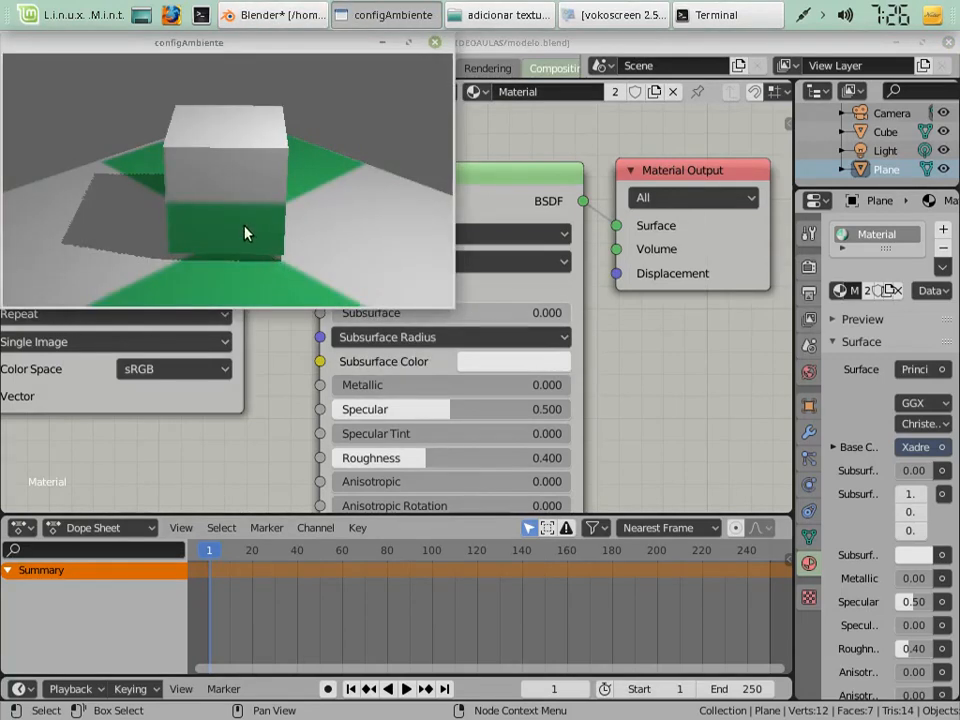
Undo the link from the image's Color output to Base Color and assign Material.001 to the plane.
{"action": "left_click", "coordinate": [435, 43]}
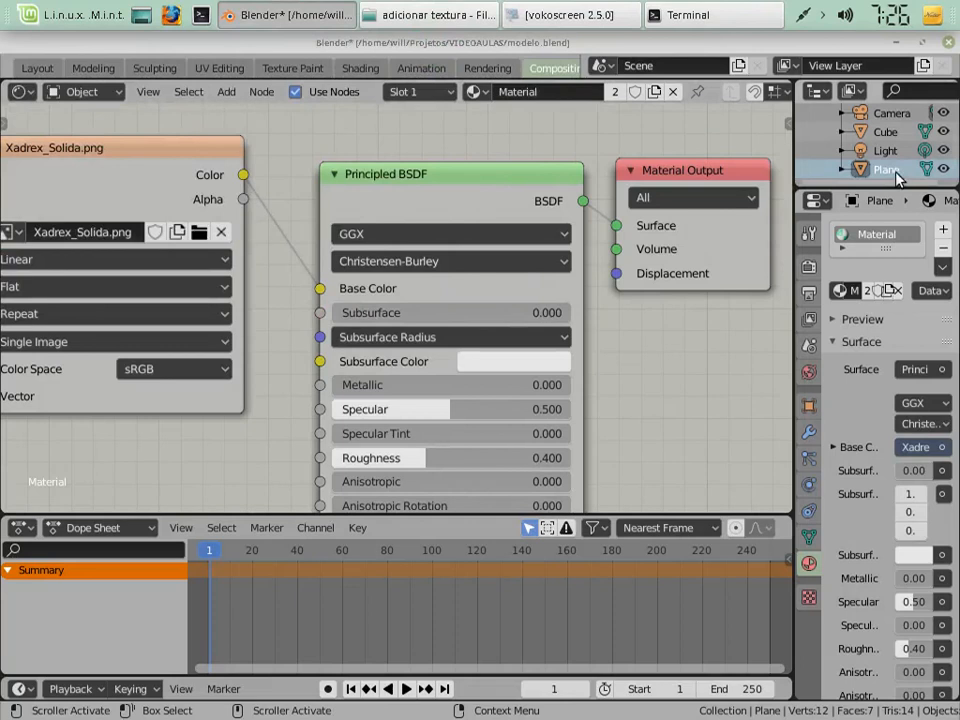
{"action": "left_click", "coordinate": [478, 92]}
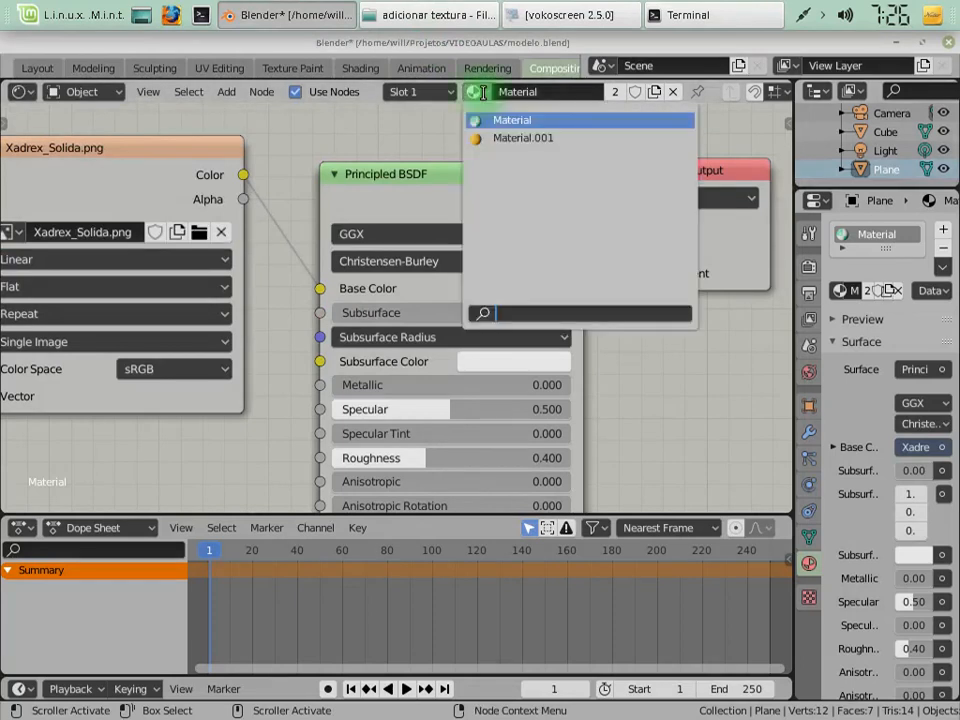
{"action": "left_click", "coordinate": [481, 93]}
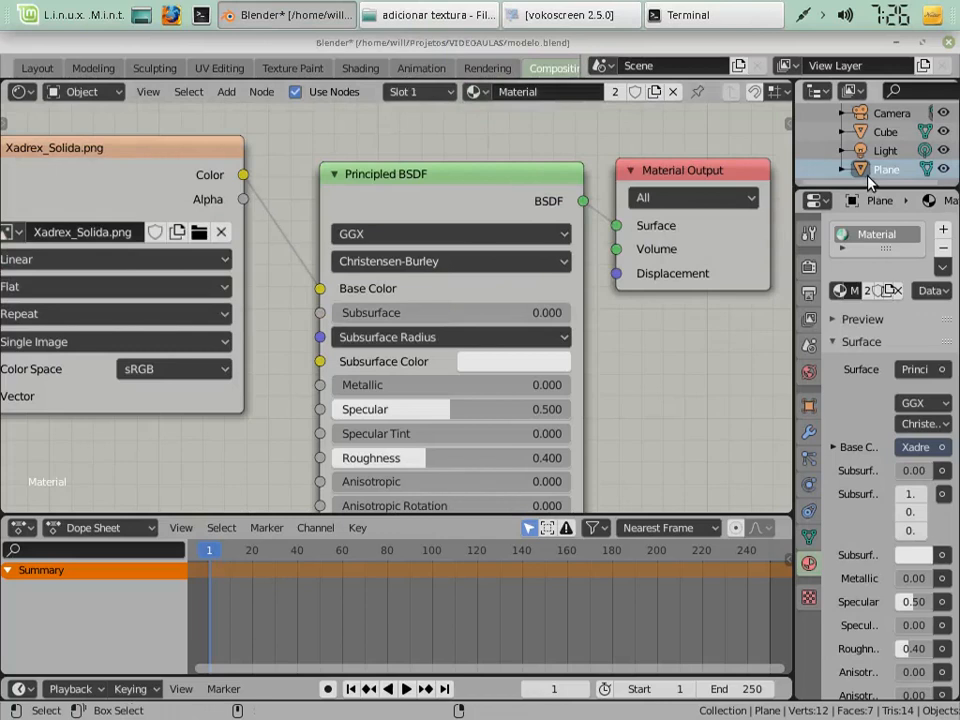
{"action": "key", "text": "ctrl+z"}
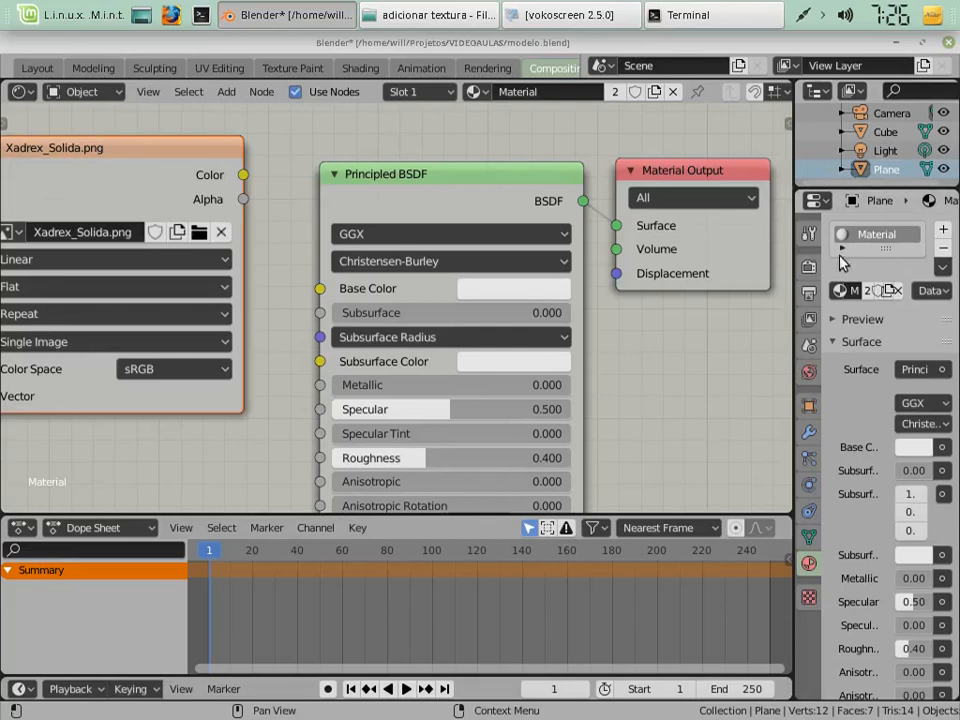
{"action": "left_click", "coordinate": [840, 290]}
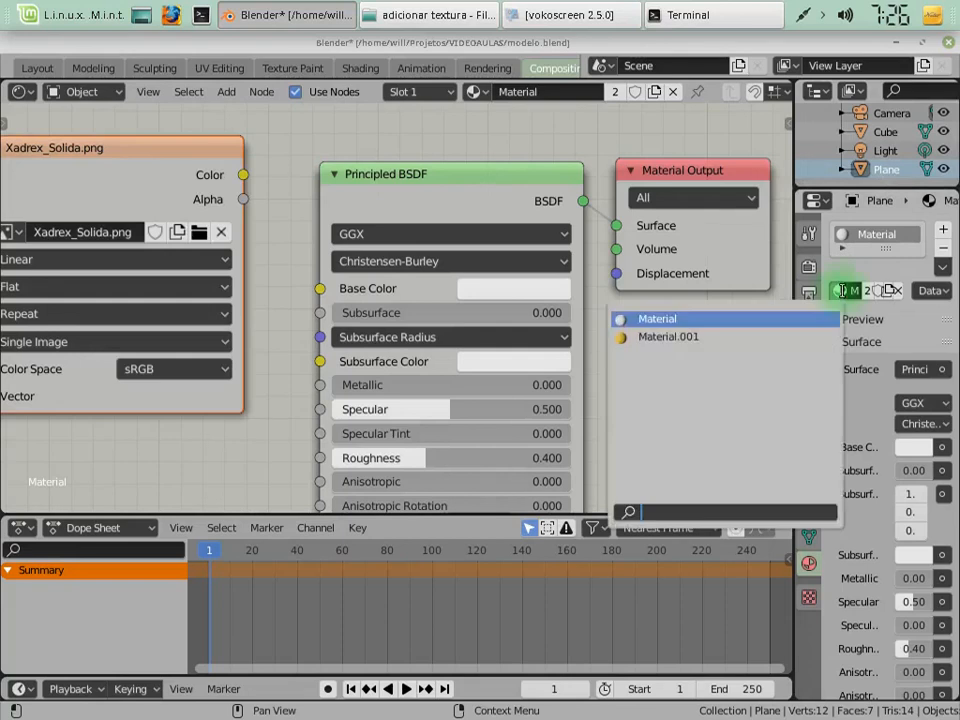
{"action": "left_click", "coordinate": [786, 340]}
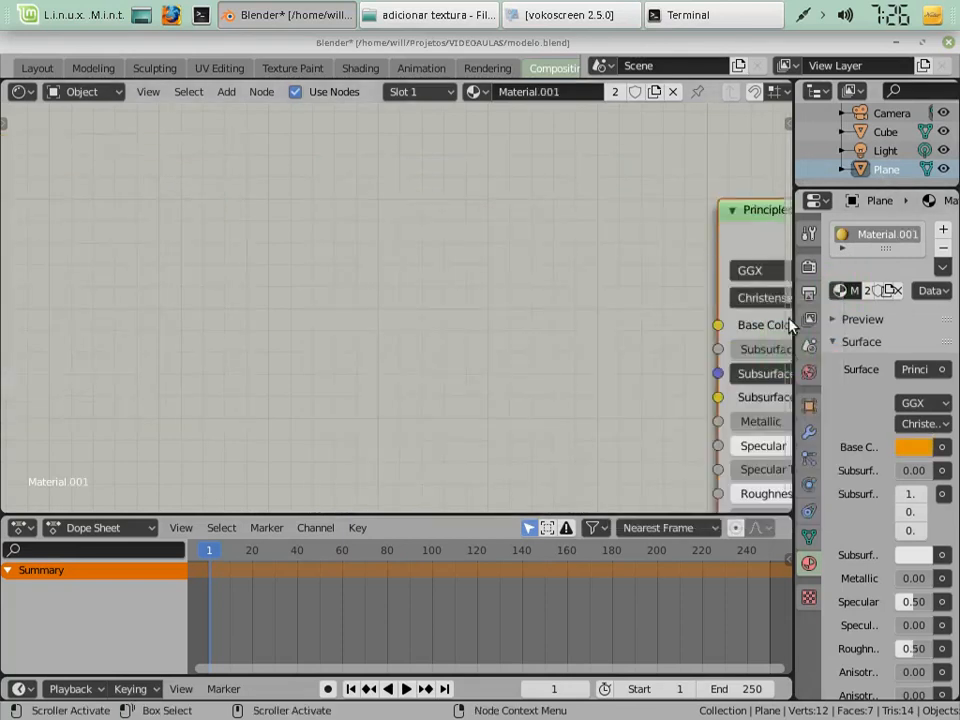
Assign Material to the cube's second slot and connect the Xadrex_Solida.png Color output to the Principled BSDF's Base Color input.
{"action": "left_click", "coordinate": [884, 133]}
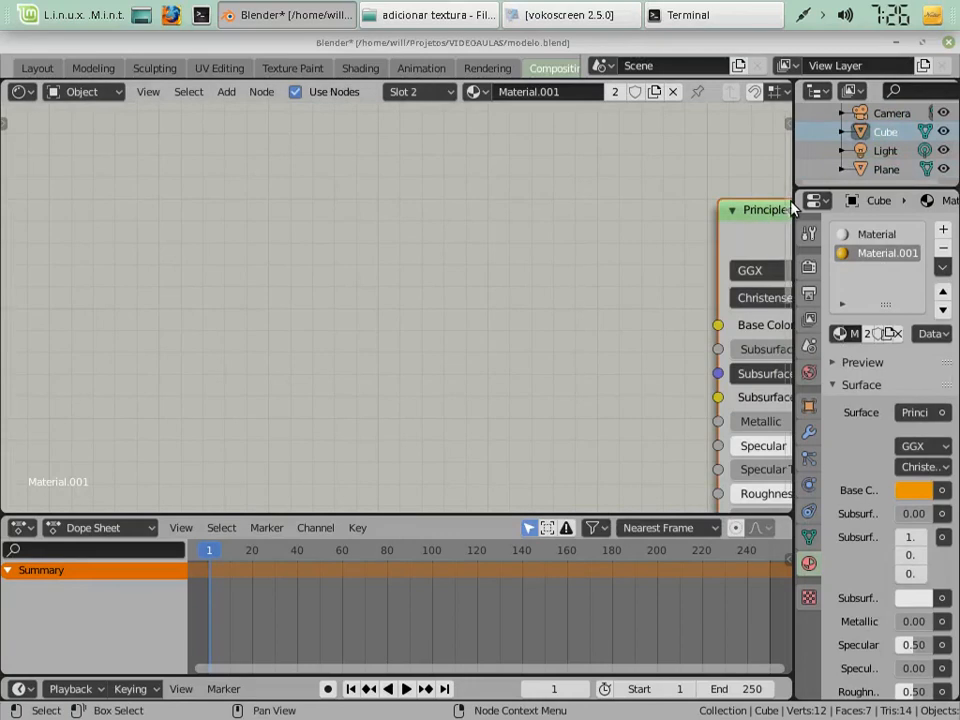
{"action": "left_click", "coordinate": [474, 92]}
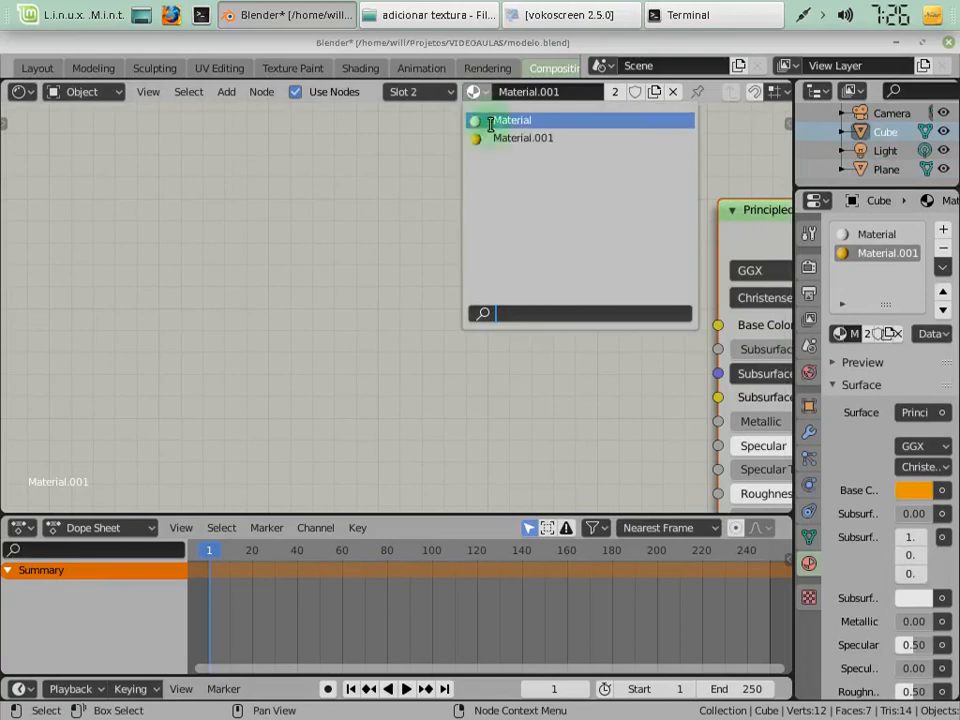
{"action": "left_click", "coordinate": [490, 121]}
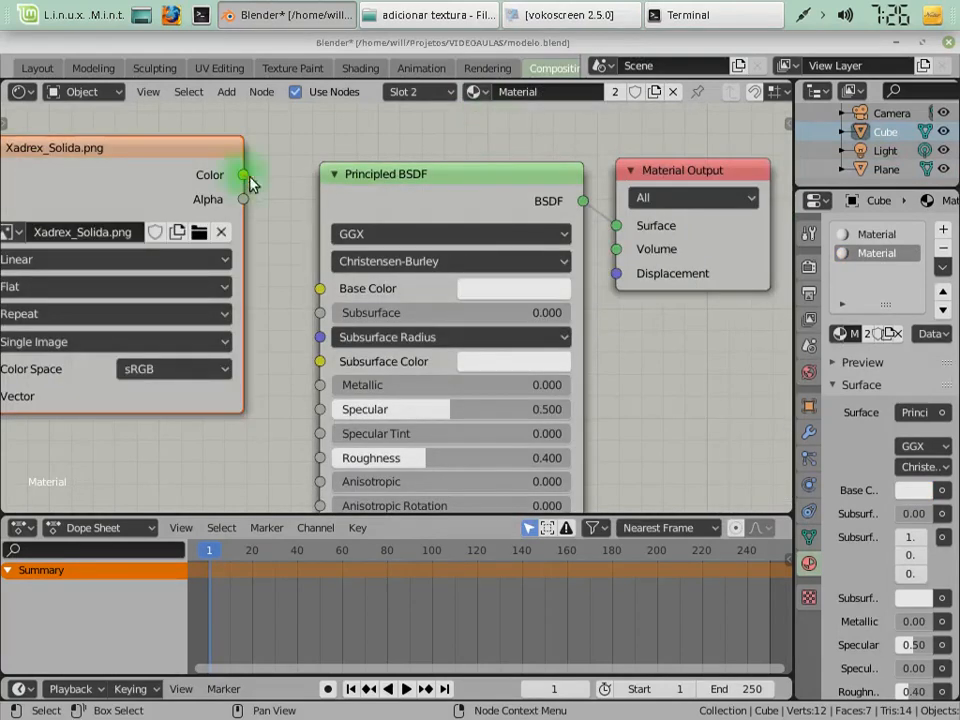
{"action": "left_click_drag", "start_coordinate": [243, 175], "coordinate": [324, 290]}
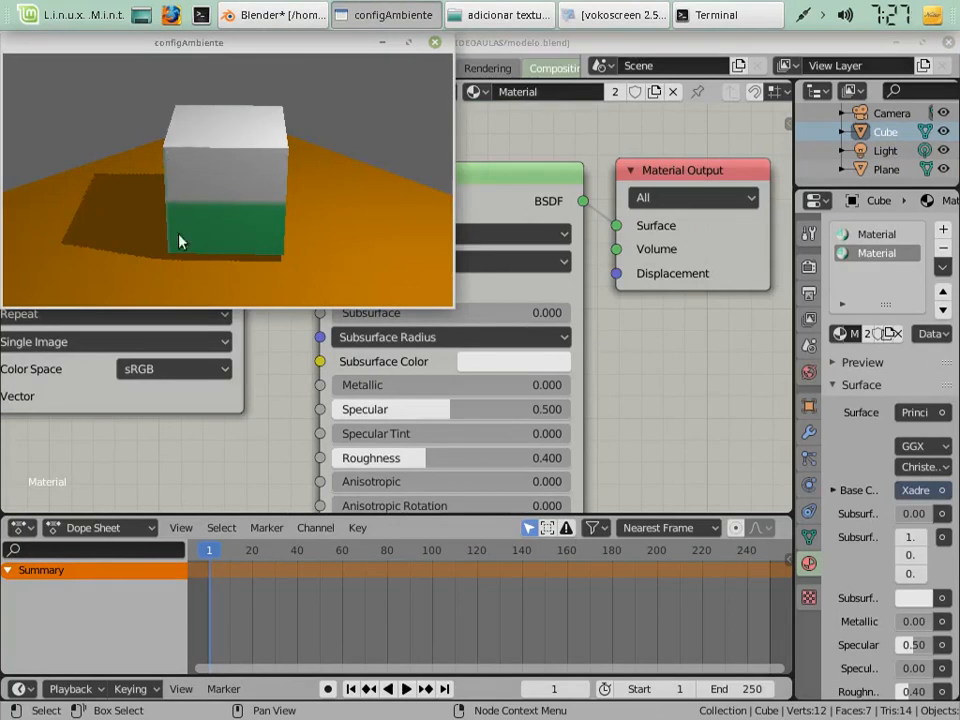
{"action": "left_click", "coordinate": [437, 44]}
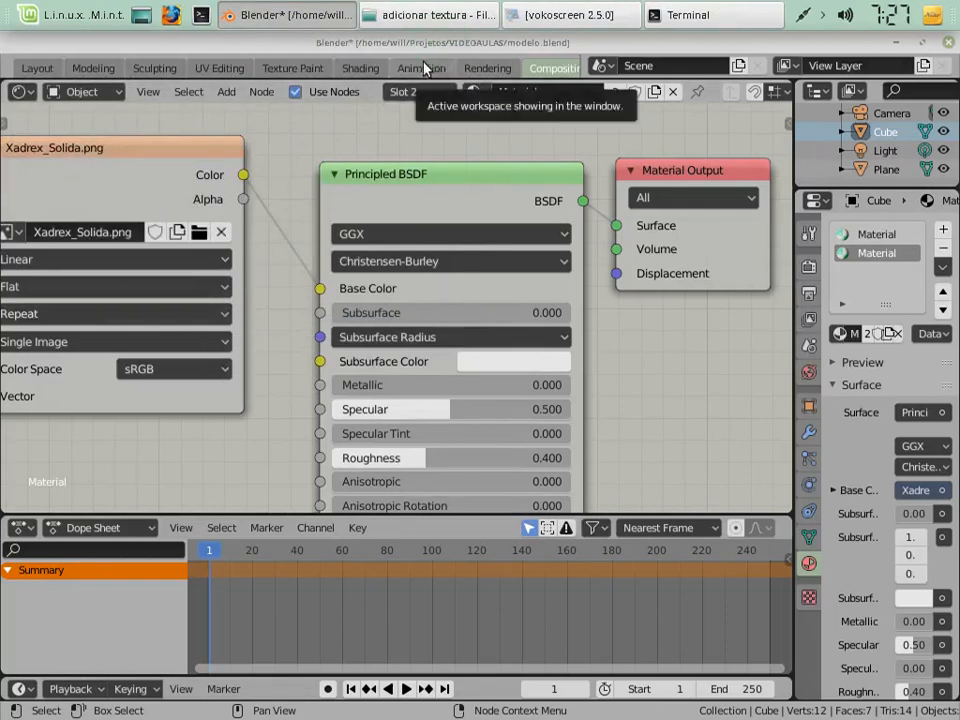
Switch to the UV Editing workspace to display the cube's UV layout over Xadrex_Solida.png.
{"action": "left_click", "coordinate": [221, 74]}
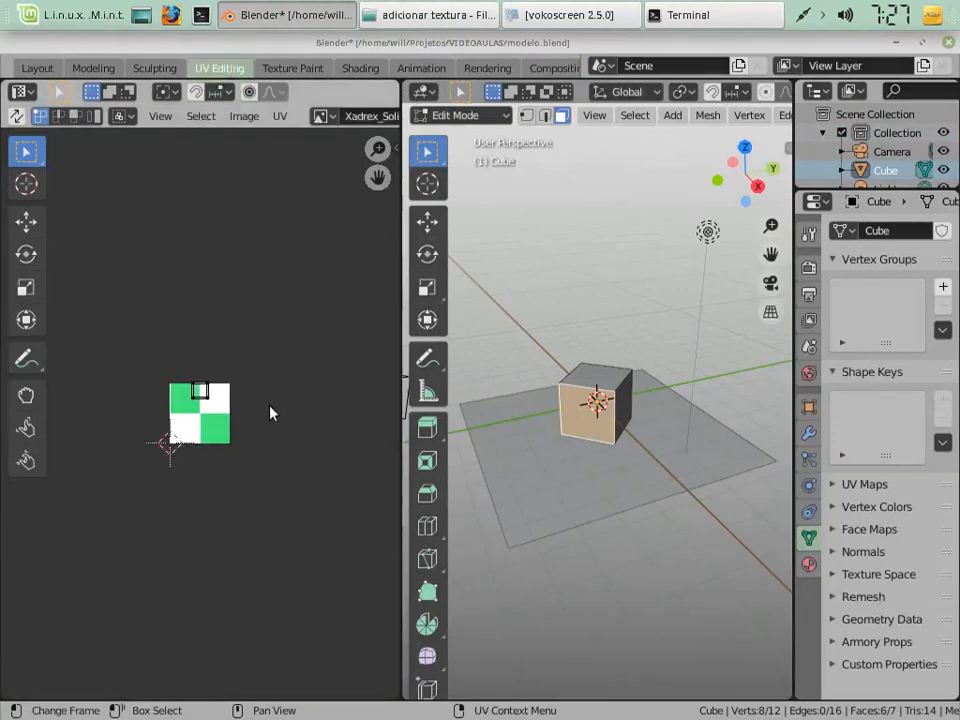
{"action": "scroll", "coordinate": [270, 412], "scroll_direction": "up", "scroll_amount": 6}
{"action": "scroll", "coordinate": [270, 412], "scroll_direction": "up", "scroll_amount": 1}
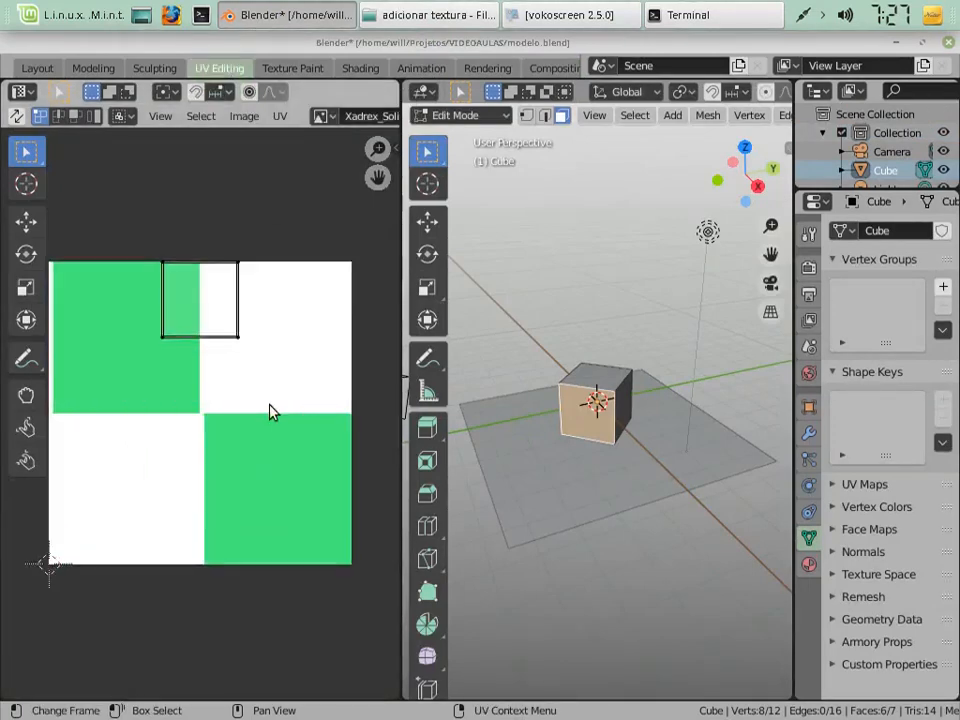
{"action": "scroll", "coordinate": [270, 412], "scroll_direction": "down", "scroll_amount": 1}
{"action": "scroll", "coordinate": [270, 412], "scroll_direction": "up", "scroll_amount": 1}
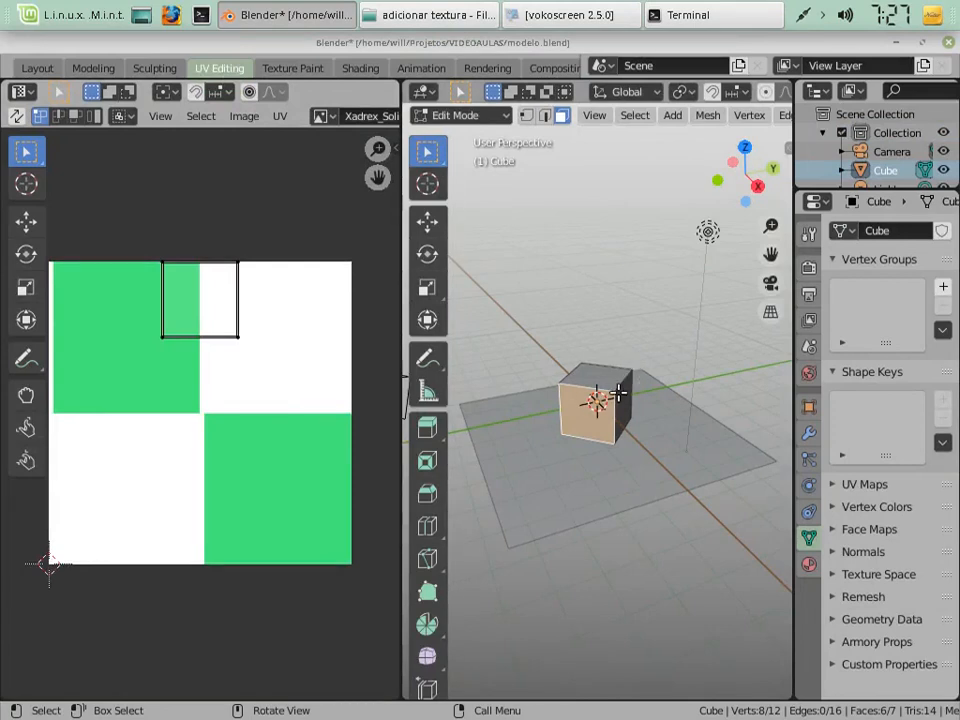
{"action": "key", "text": "Tab"}
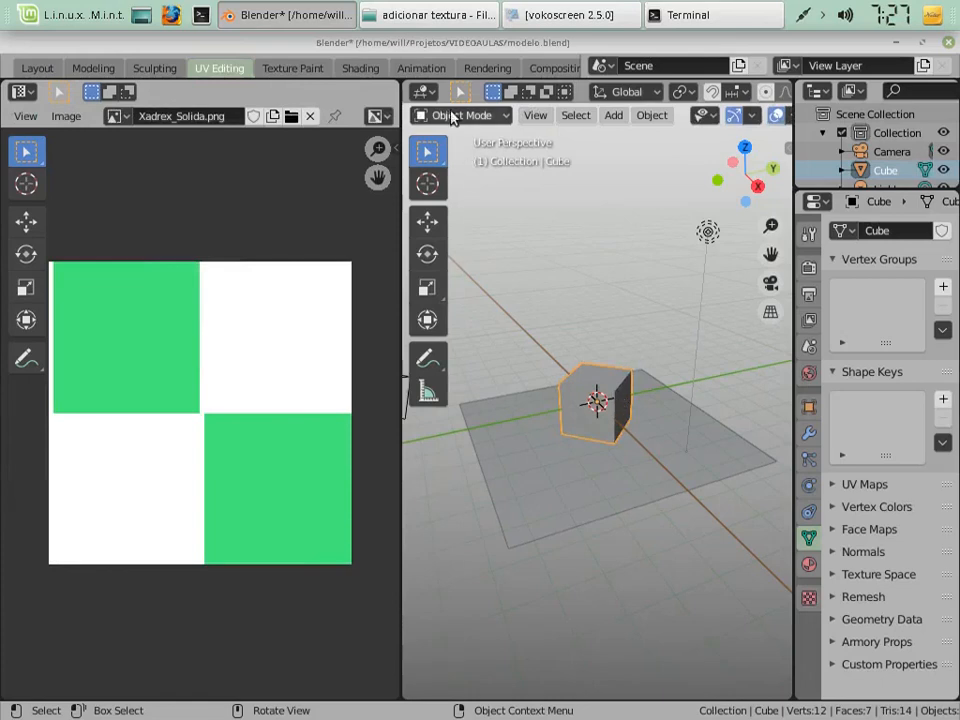
{"action": "scroll", "coordinate": [458, 117], "scroll_direction": "down", "scroll_amount": 3}
{"action": "scroll", "coordinate": [458, 117], "scroll_direction": "up", "scroll_amount": 3}
{"action": "scroll", "coordinate": [458, 117], "scroll_direction": "down", "scroll_amount": 5}
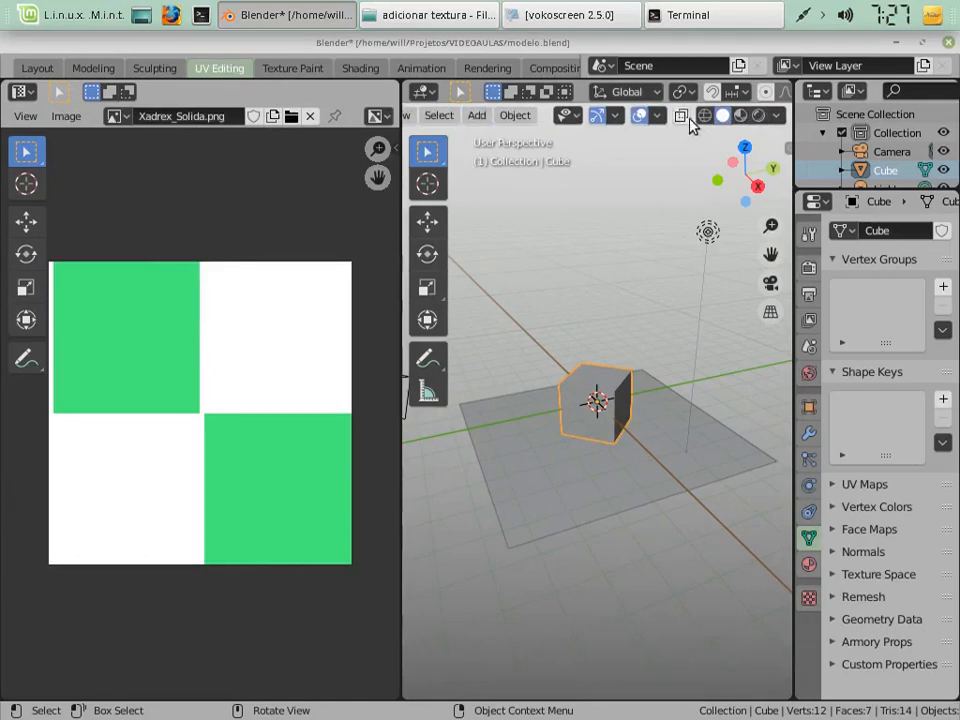
{"action": "scroll", "coordinate": [621, 118], "scroll_direction": "up", "scroll_amount": 5}
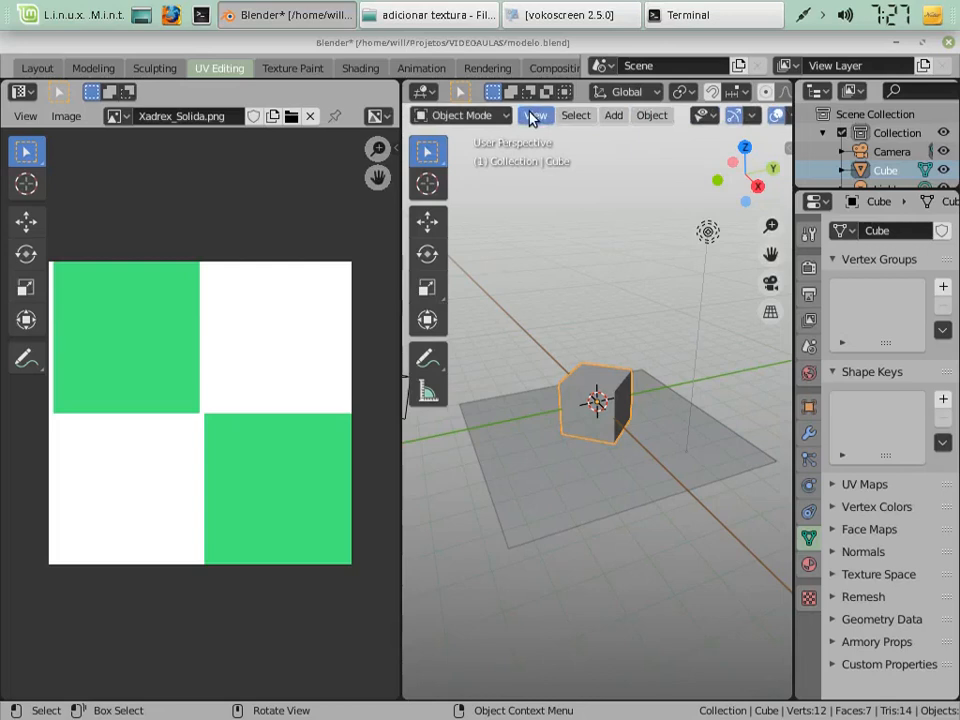
{"action": "scroll", "coordinate": [531, 117], "scroll_direction": "down", "scroll_amount": 5}
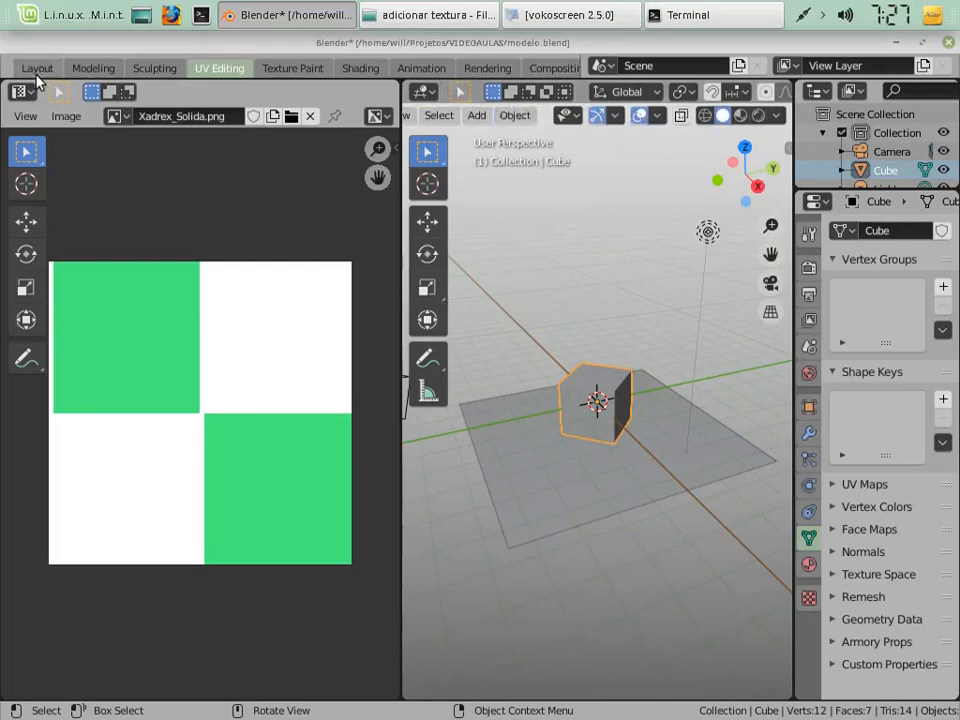
Look at the rendered cube and plane in the Layout workspace and return to UV Editing.
{"action": "left_click", "coordinate": [37, 70]}
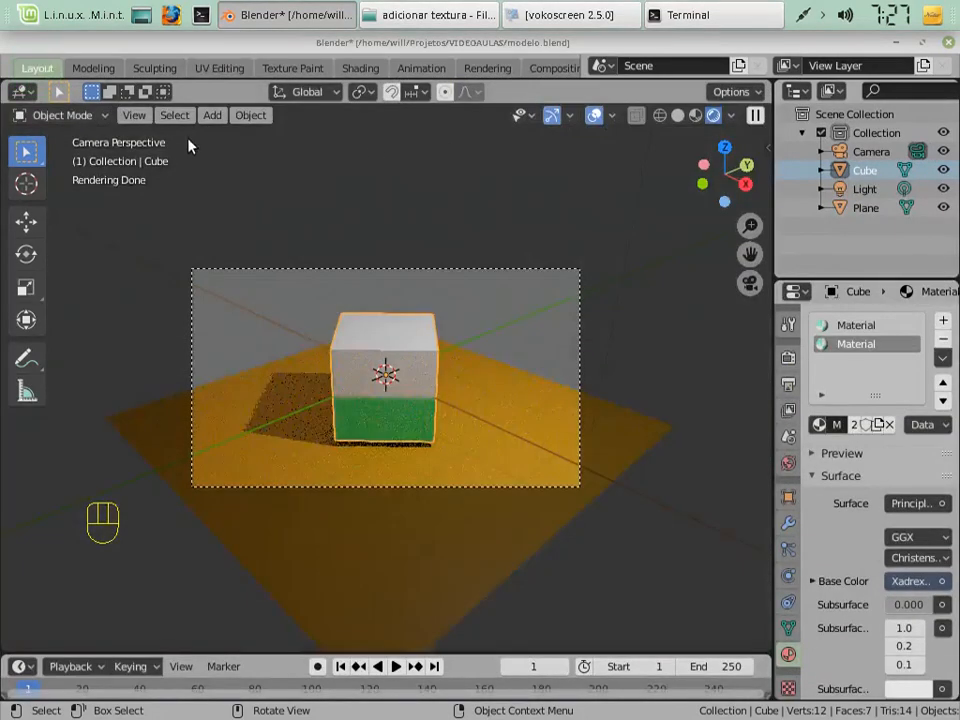
{"action": "scroll", "coordinate": [188, 146], "scroll_direction": "up", "scroll_amount": 3}
{"action": "scroll", "coordinate": [188, 146], "scroll_direction": "down", "scroll_amount": 3}
{"action": "left_click", "coordinate": [222, 68]}
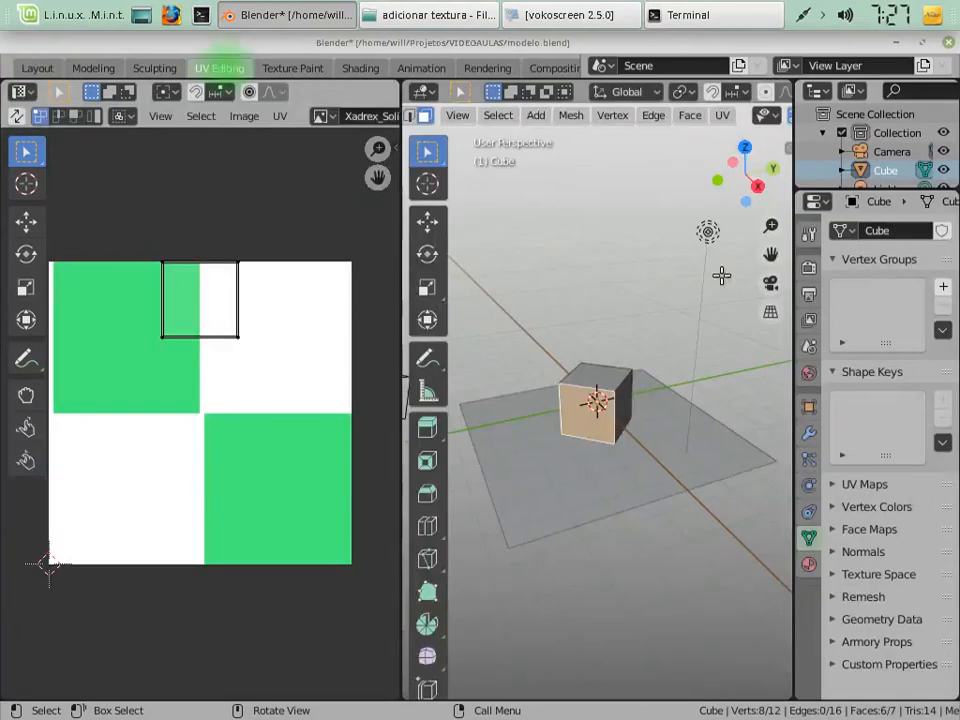
Leave and re-enter Edit Mode with only the cube being edited.
{"action": "scroll", "coordinate": [549, 173], "scroll_direction": "up", "scroll_amount": 3}
{"action": "key", "text": "Tab"}
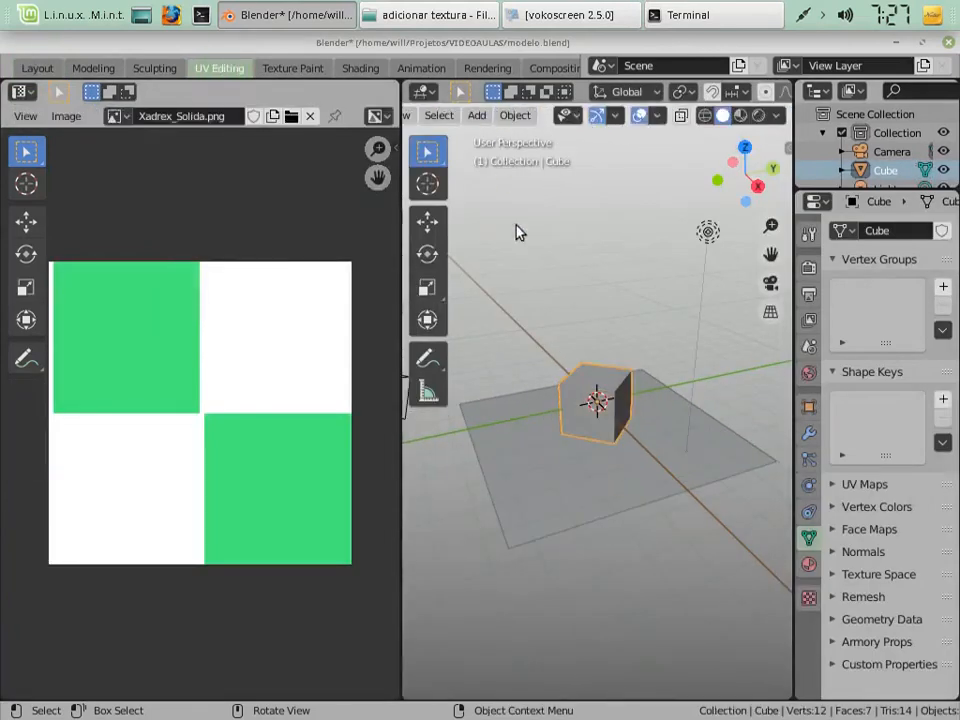
{"action": "key", "text": "Tab"}
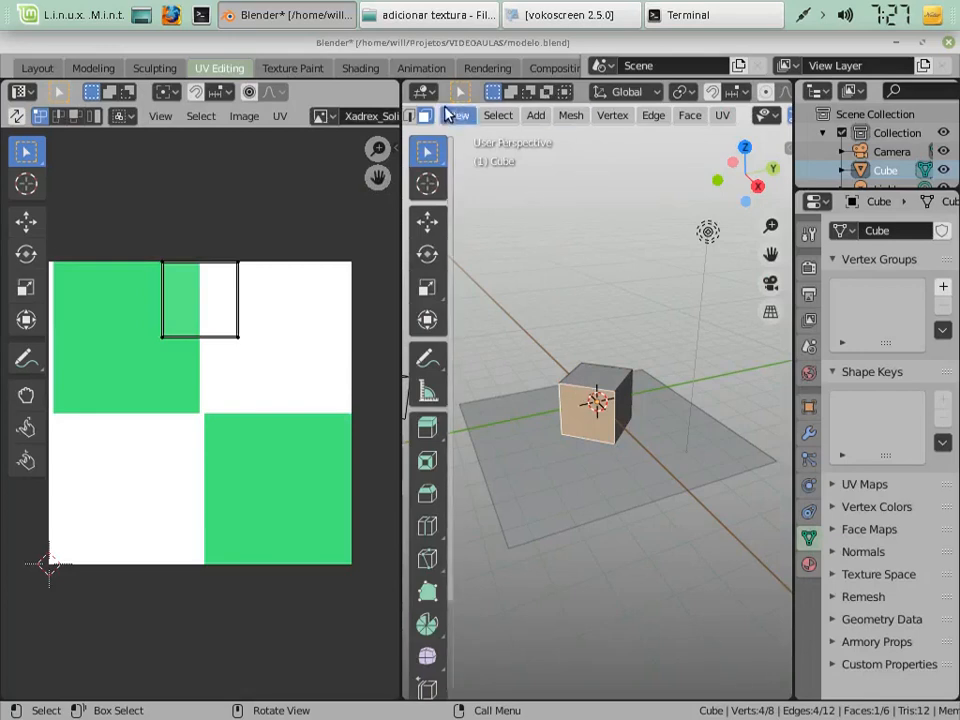
{"action": "scroll", "coordinate": [446, 98], "scroll_direction": "down", "scroll_amount": 5}
{"action": "scroll", "coordinate": [446, 98], "scroll_direction": "up", "scroll_amount": 4}
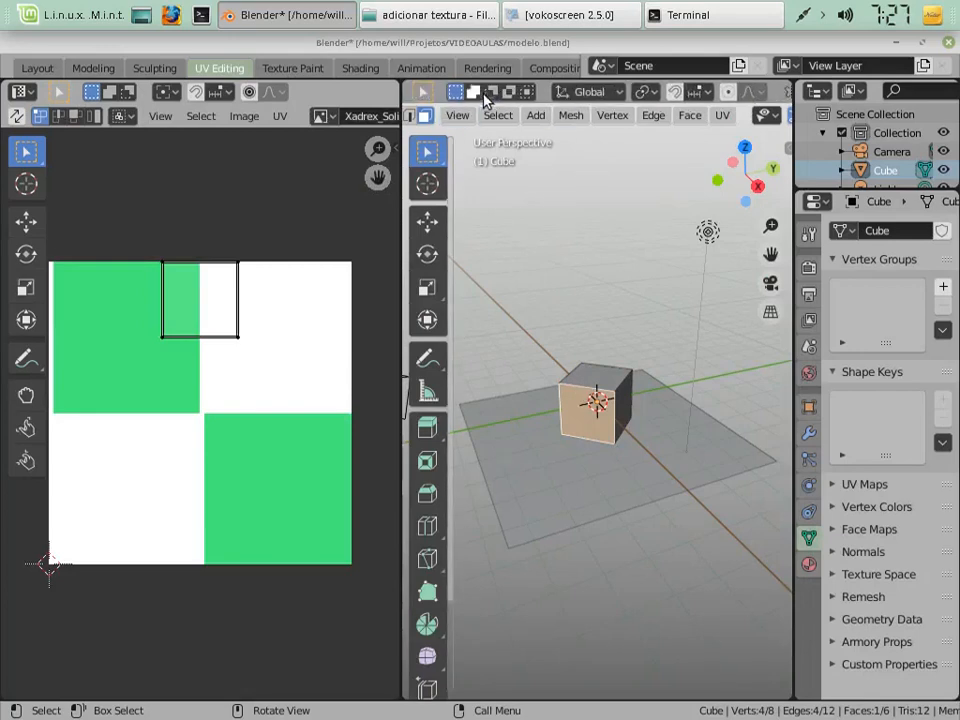
{"action": "scroll", "coordinate": [530, 95], "scroll_direction": "down", "scroll_amount": 5}
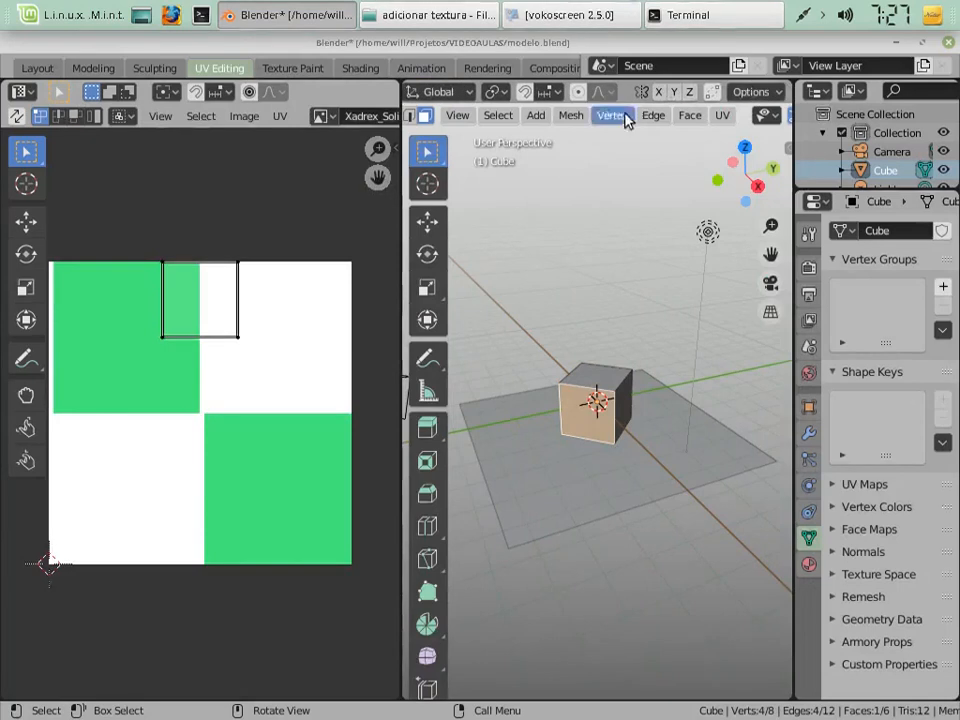
{"action": "scroll", "coordinate": [710, 124], "scroll_direction": "down", "scroll_amount": 4}
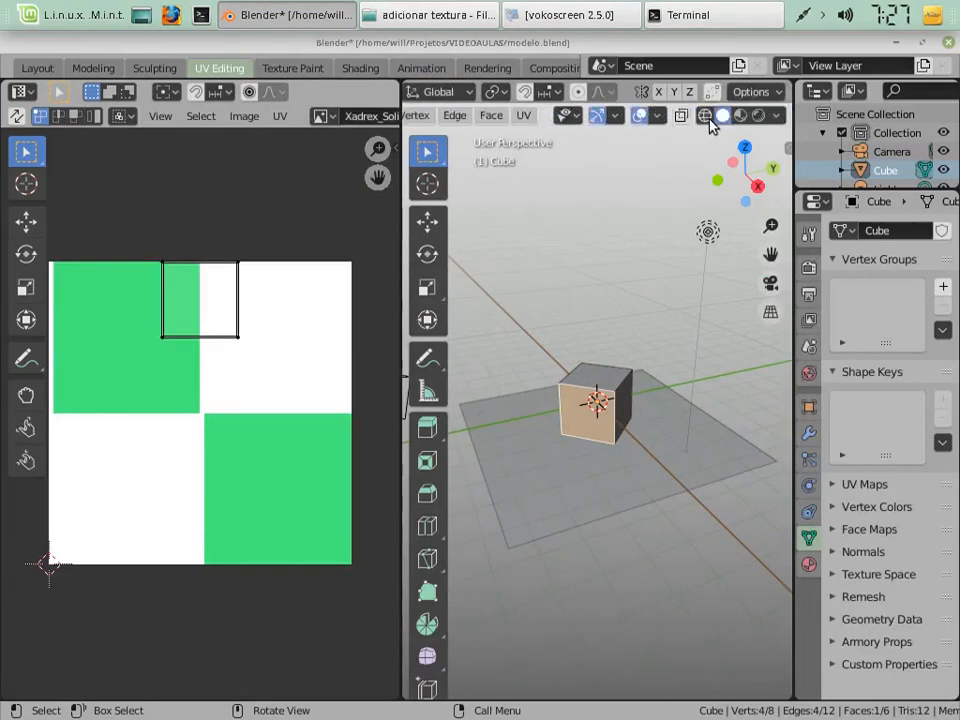
{"action": "scroll", "coordinate": [711, 122], "scroll_direction": "up", "scroll_amount": 4}
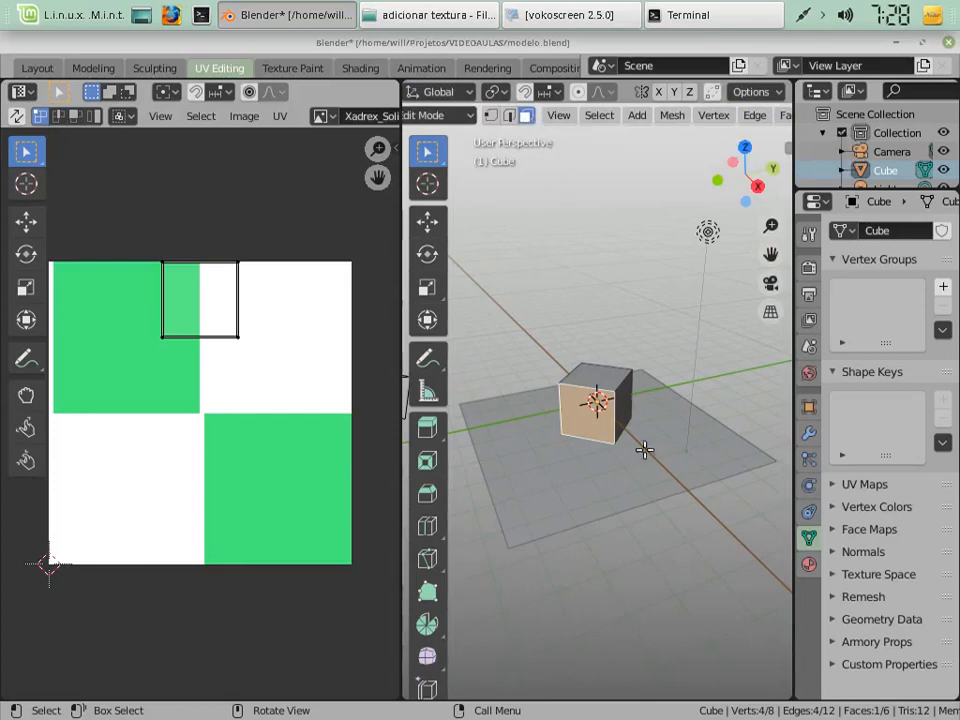
{"action": "key", "text": "Tab"}
{"action": "key", "text": "Tab"}
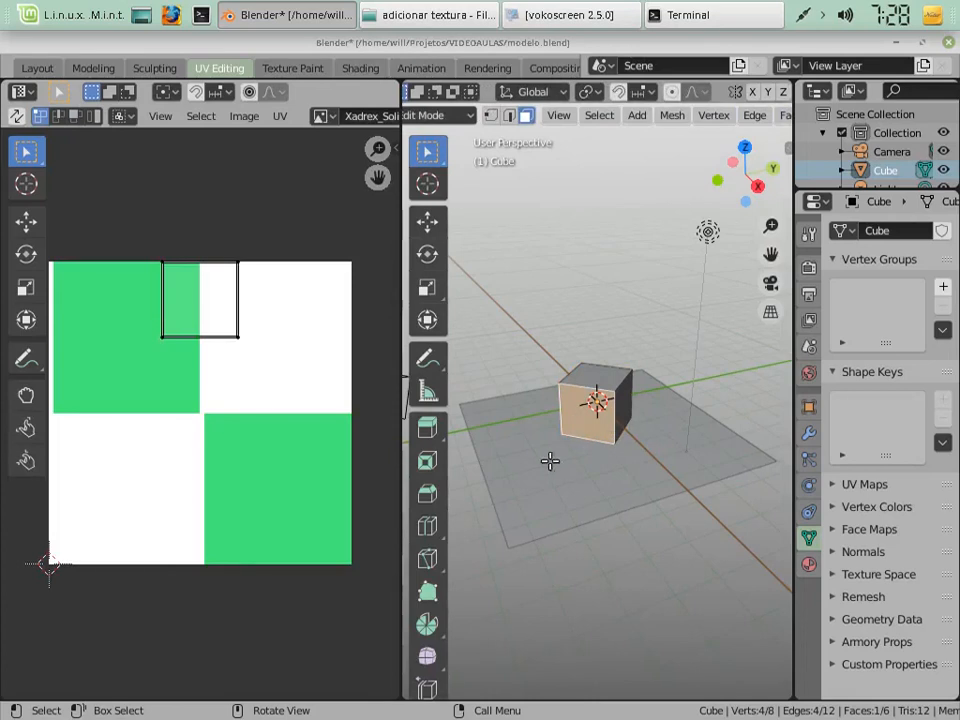
Select all the cube's faces and its front, top and side faces individually to examine their UV placement on the image.
{"action": "key", "text": "a"}
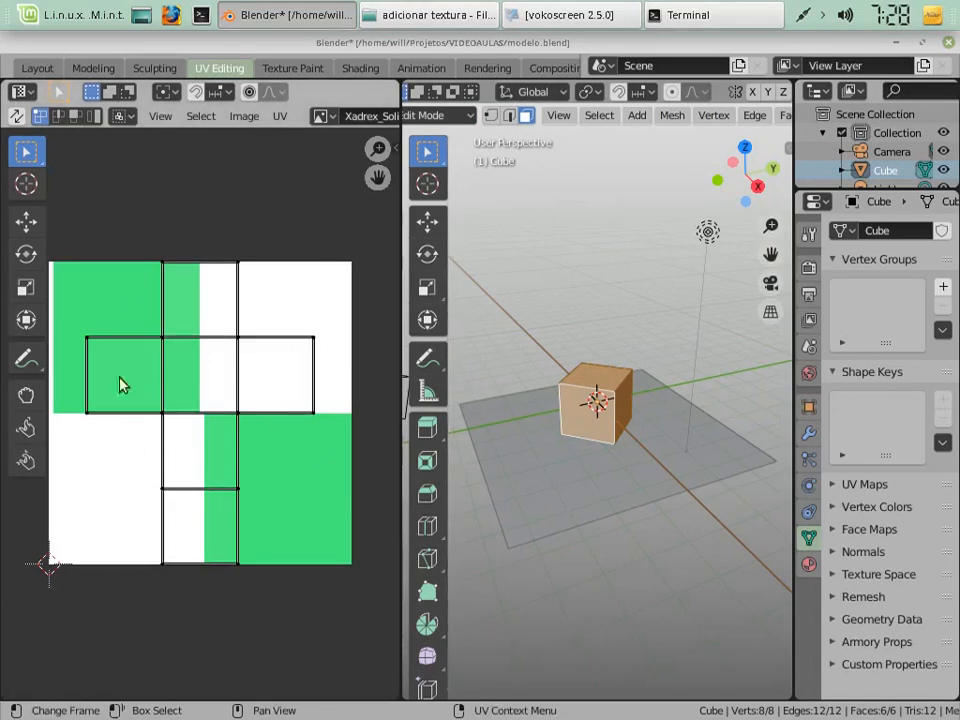
{"action": "left_click", "coordinate": [591, 403]}
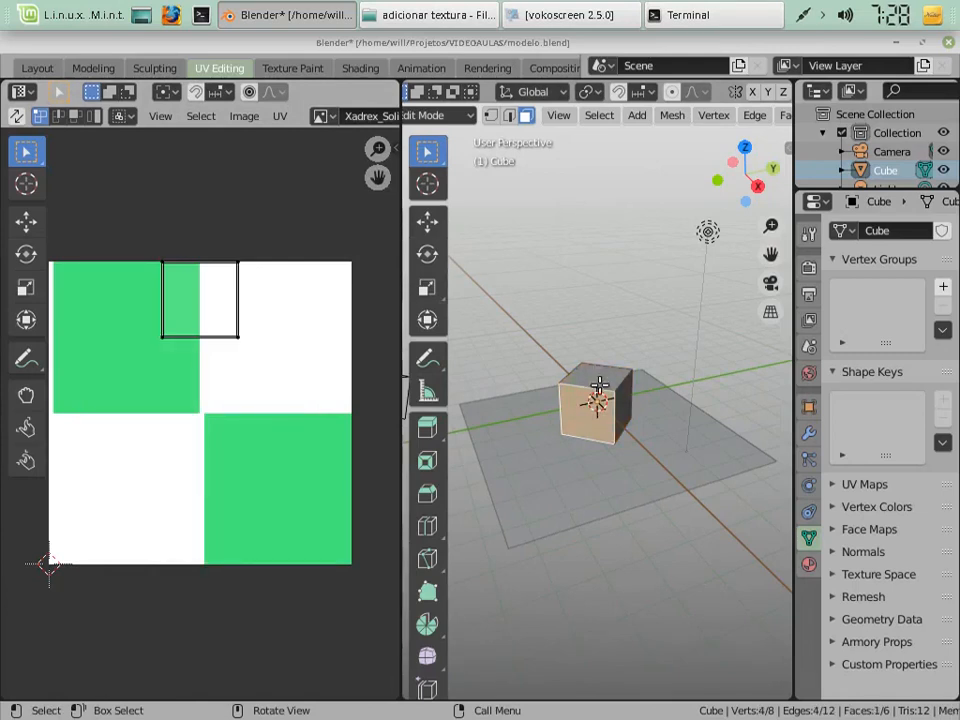
{"action": "left_click", "coordinate": [597, 376]}
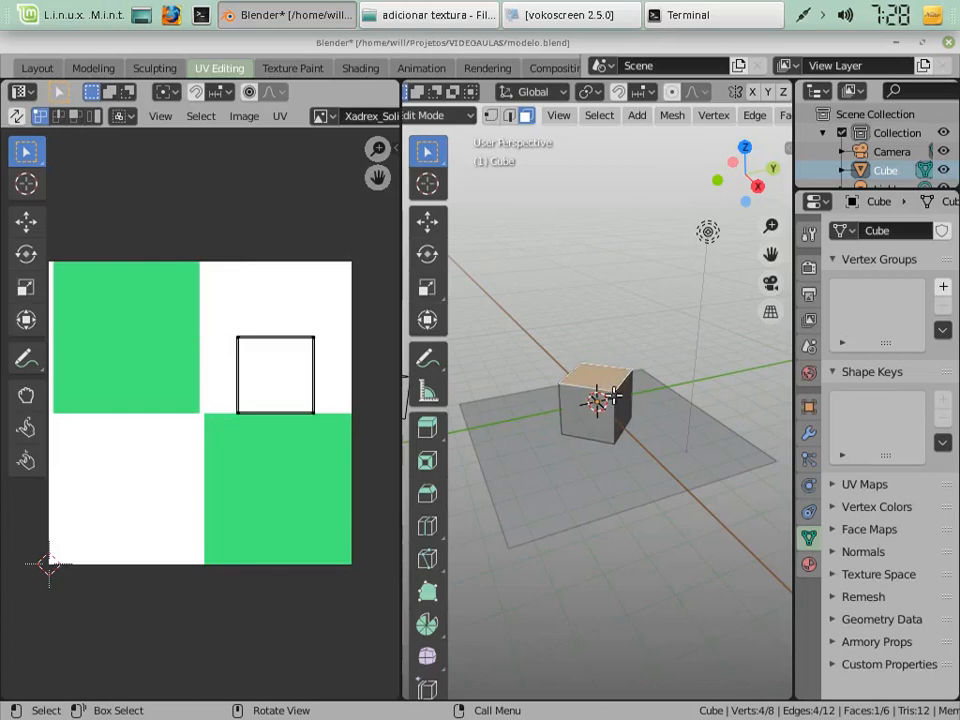
{"action": "left_click", "coordinate": [619, 406]}
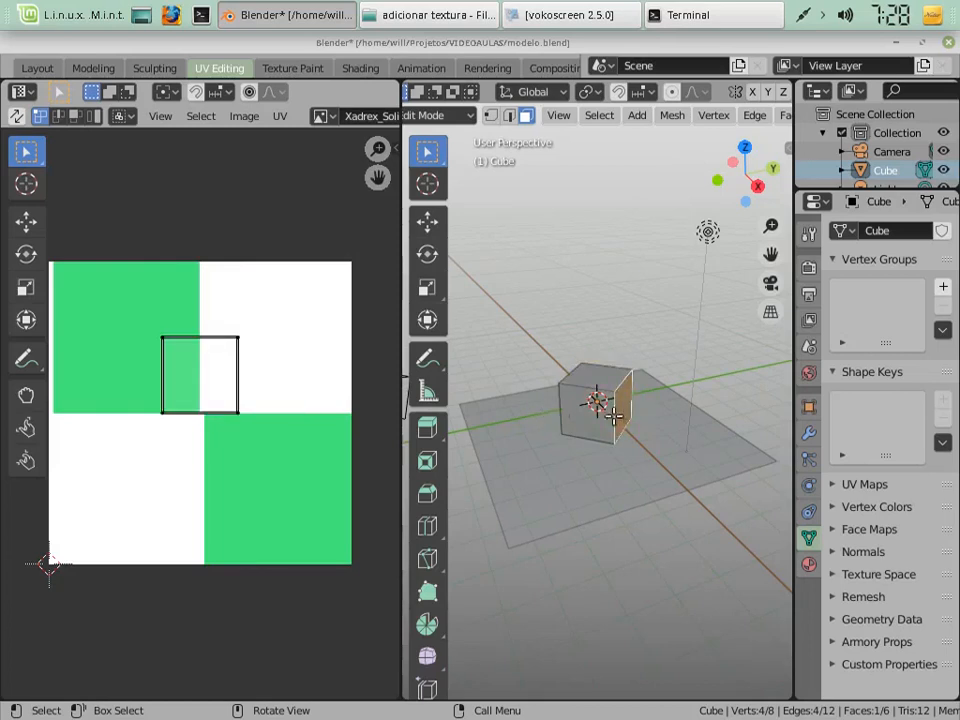
{"action": "mouse_move", "coordinate": [624, 413]}
{"action": "middle_mouse_down"}
{"action": "mouse_move", "coordinate": [598, 401]}
{"action": "mouse_move", "coordinate": [614, 413]}
{"action": "mouse_move", "coordinate": [602, 402]}
{"action": "mouse_move", "coordinate": [612, 404]}
{"action": "middle_mouse_up"}
{"action": "left_click", "coordinate": [624, 413]}
{"action": "left_click", "coordinate": [606, 405]}
{"action": "left_click", "coordinate": [609, 404]}
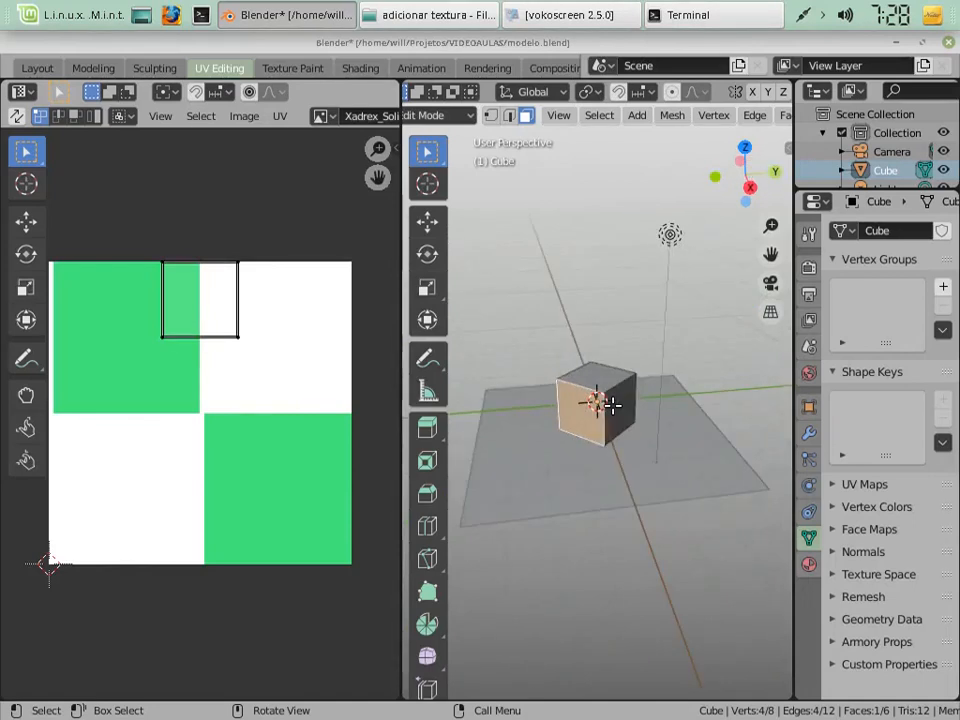
Switch the 3D viewport beside the UV editor to Rendered shading.
{"action": "scroll", "coordinate": [704, 130], "scroll_direction": "down", "scroll_amount": 3}
{"action": "scroll", "coordinate": [704, 130], "scroll_direction": "up", "scroll_amount": 3}
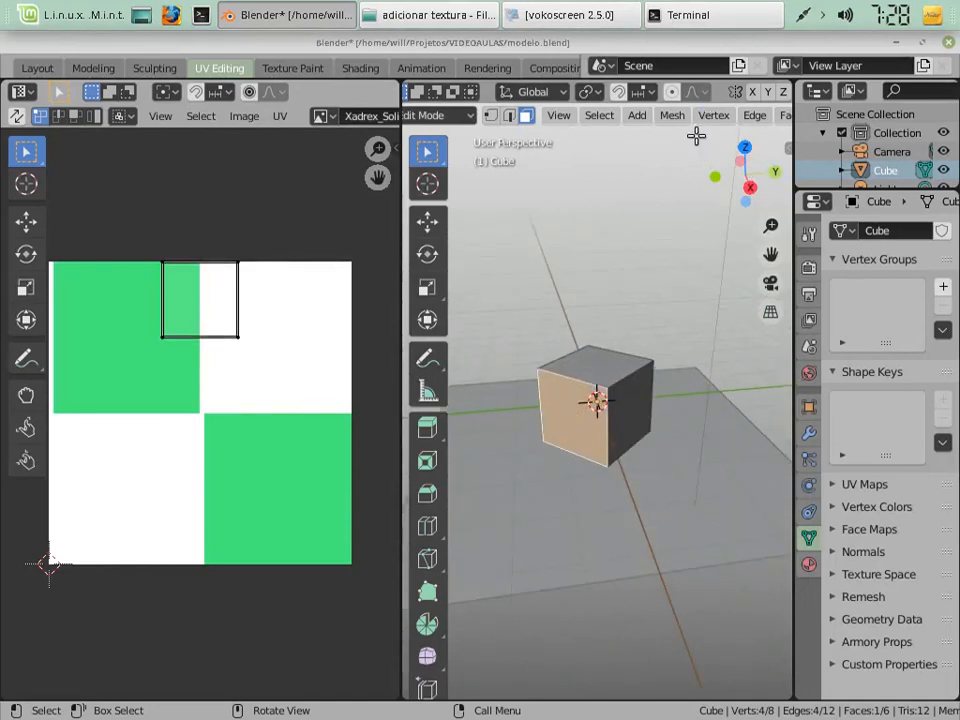
{"action": "scroll", "coordinate": [716, 122], "scroll_direction": "down", "scroll_amount": 5}
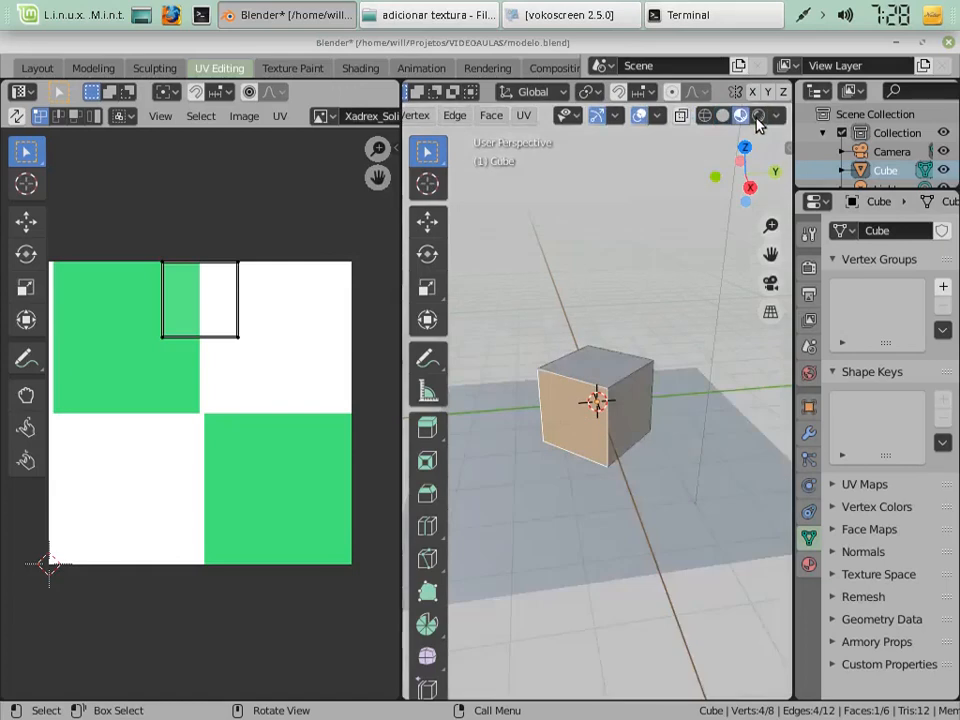
{"action": "left_click", "coordinate": [757, 116]}
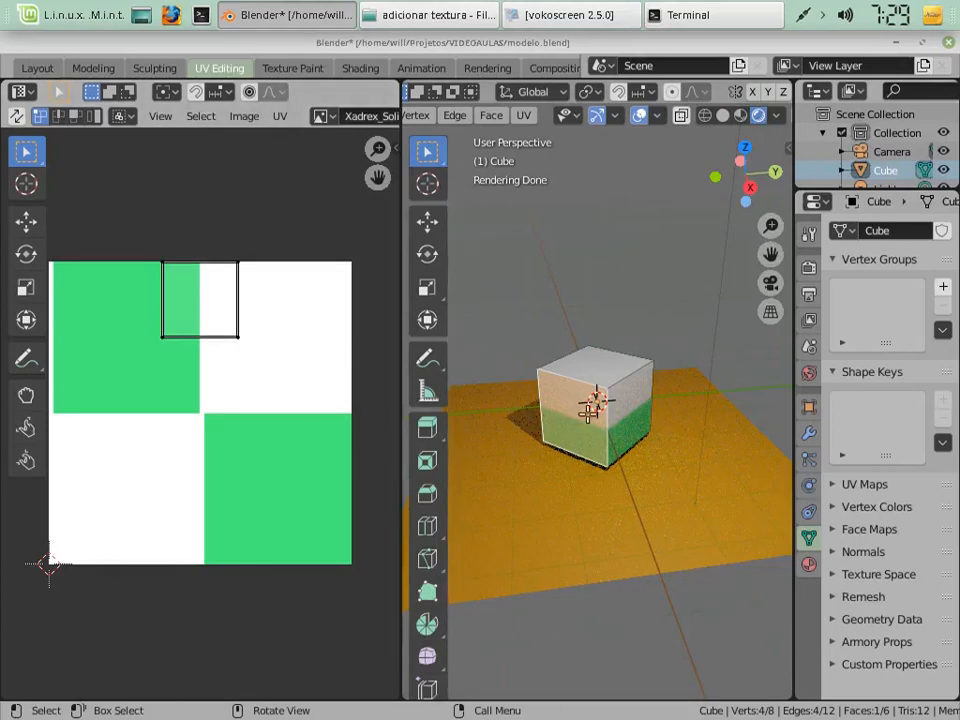
Switch the cube's mesh selection to vertex mode and back to face mode.
{"action": "scroll", "coordinate": [515, 120], "scroll_direction": "up", "scroll_amount": 3}
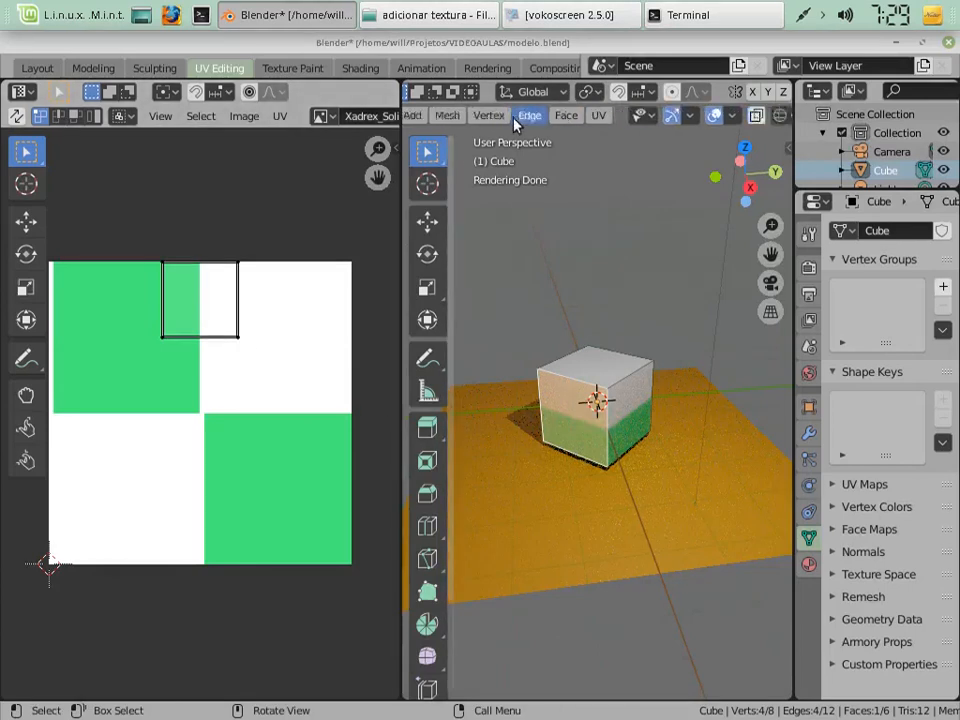
{"action": "scroll", "coordinate": [515, 120], "scroll_direction": "up", "scroll_amount": 4}
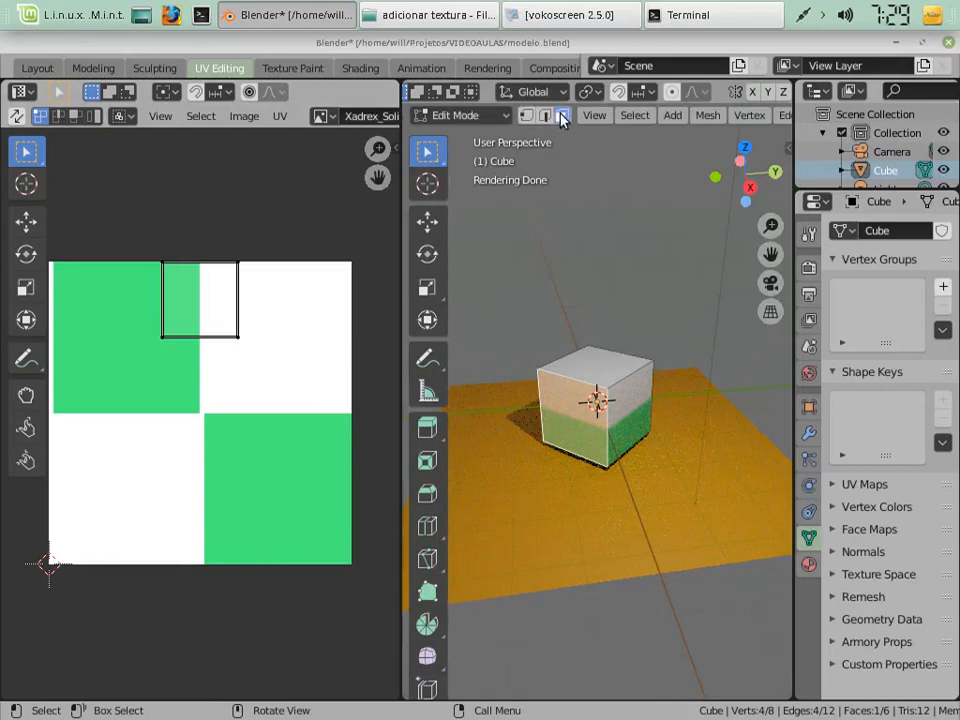
{"action": "left_click", "coordinate": [526, 116]}
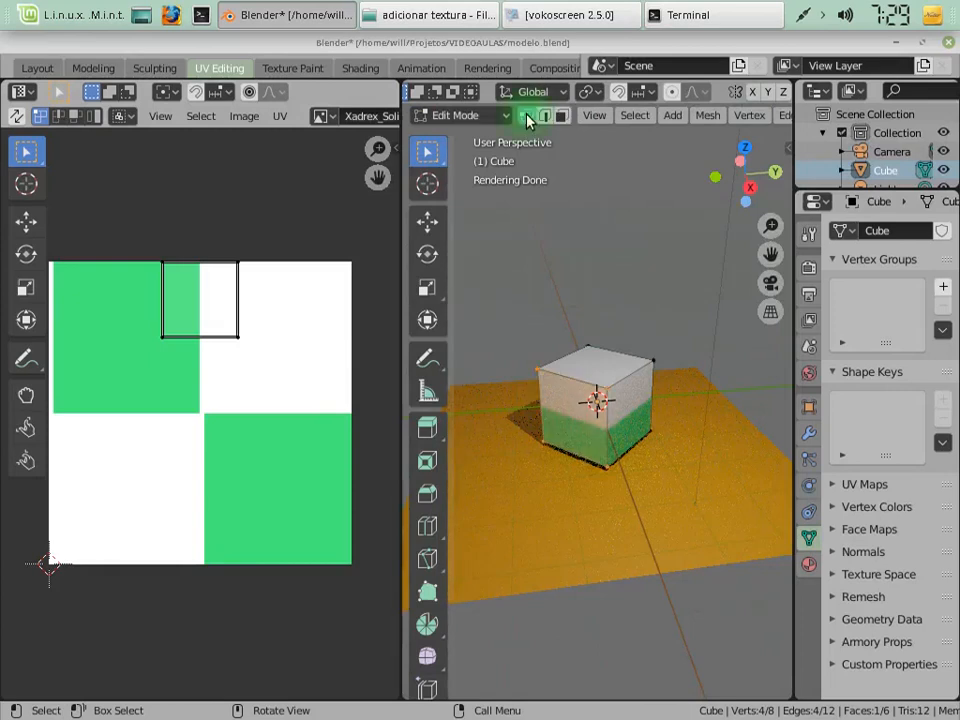
{"action": "left_click", "coordinate": [561, 116]}
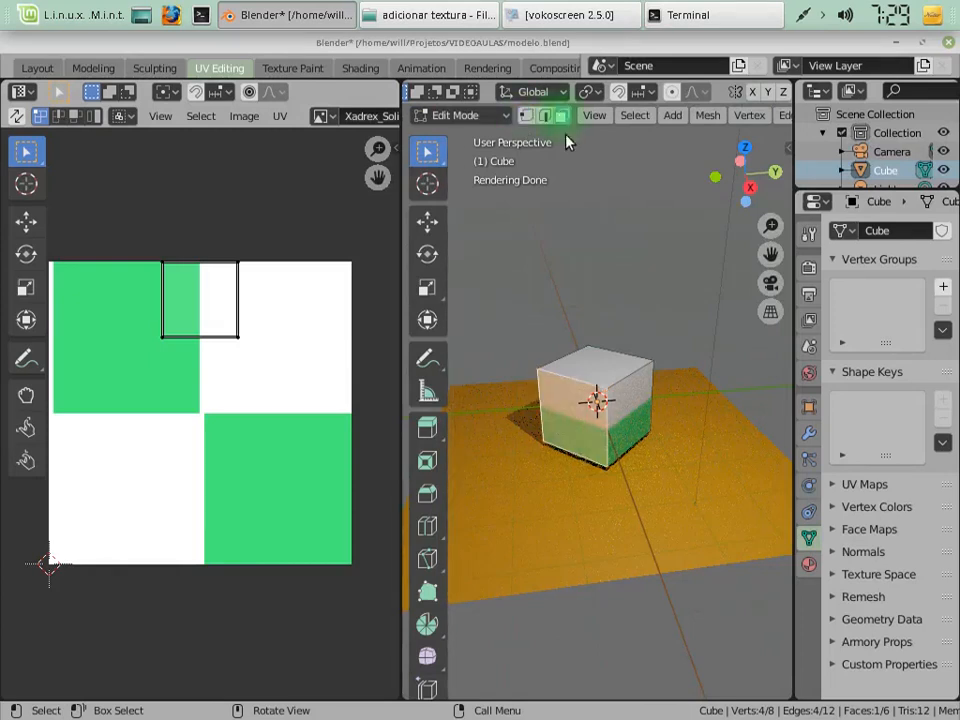
Move the selected side face's UV square about 0.37 down, centring it where the four checker squares meet.
{"action": "left_click", "coordinate": [200, 316]}
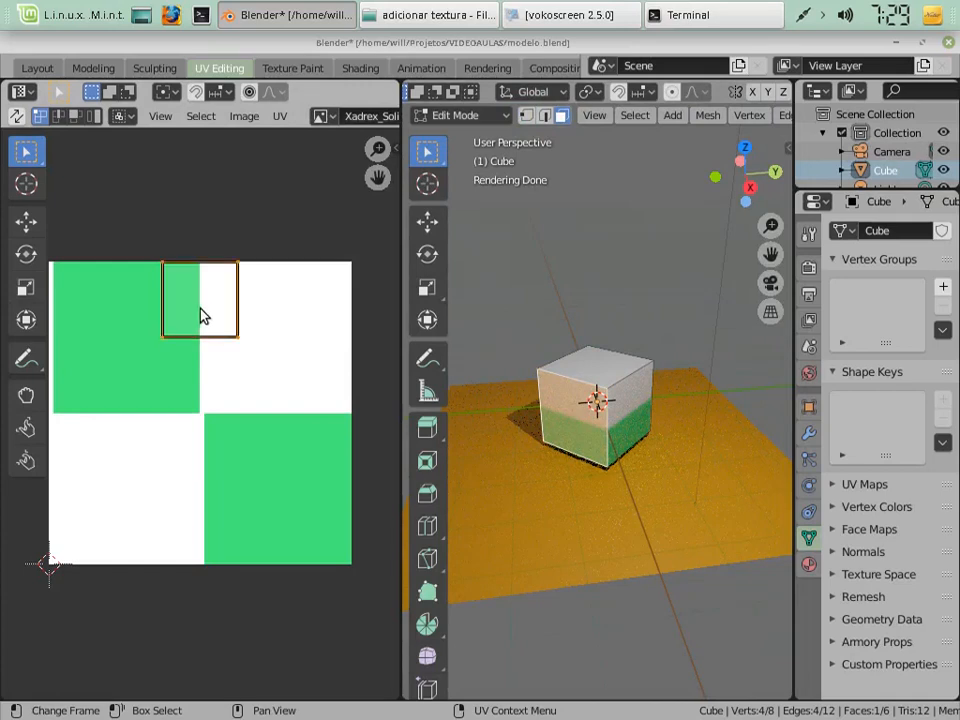
{"action": "key", "text": "g"}
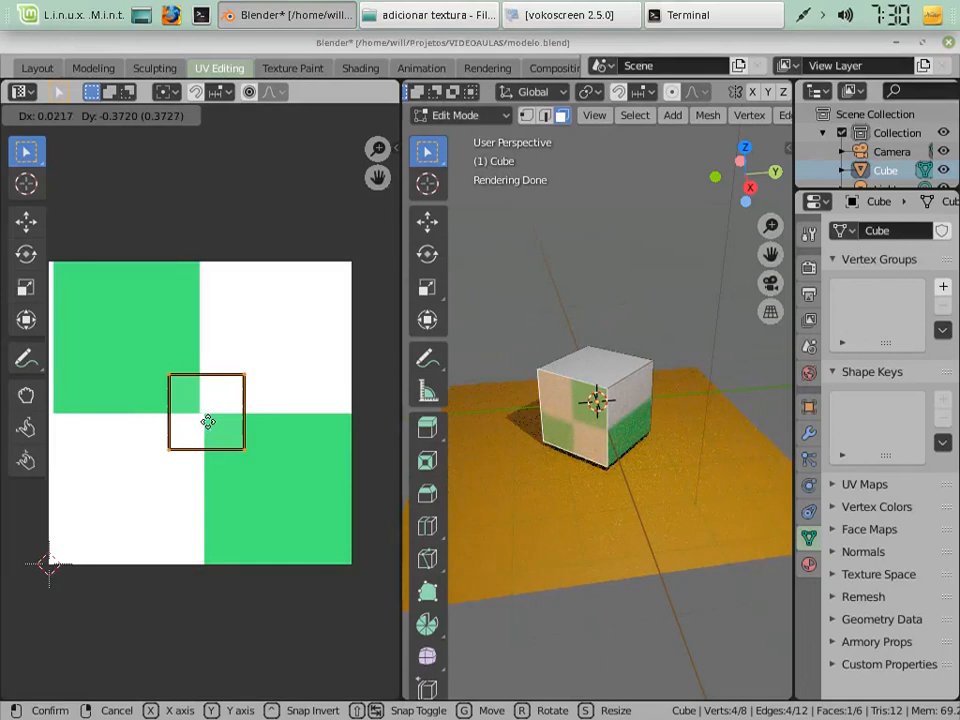
{"action": "left_click", "coordinate": [208, 426]}
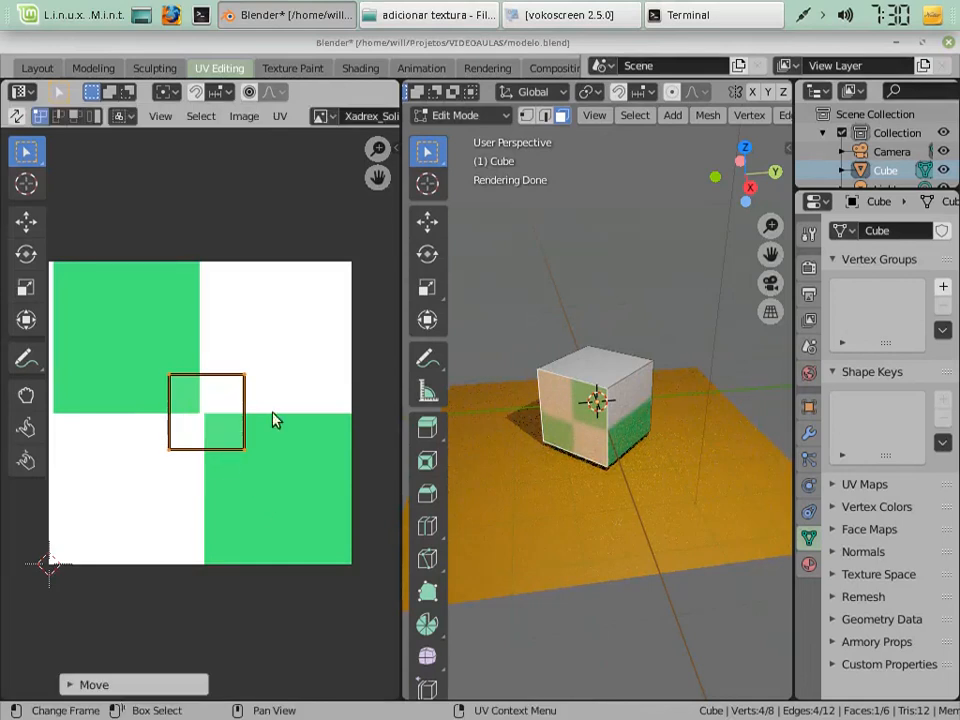
Select the adjacent side face of the cube and move its UV square about 0.12 down onto the checker junction.
{"action": "key", "text": "ctrl+z"}
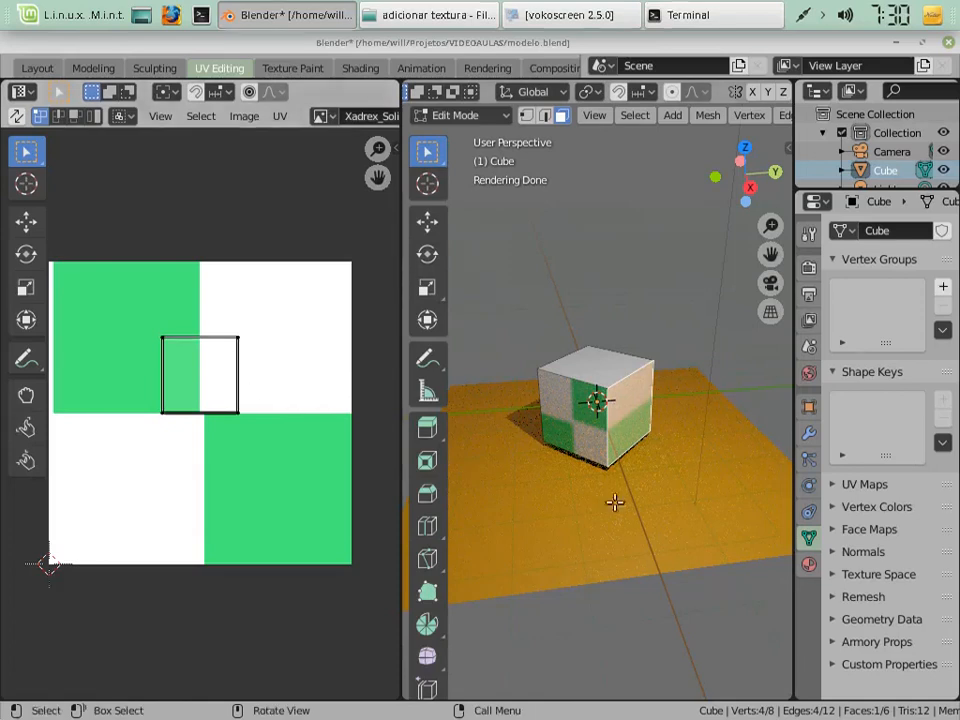
{"action": "left_click", "coordinate": [205, 363]}
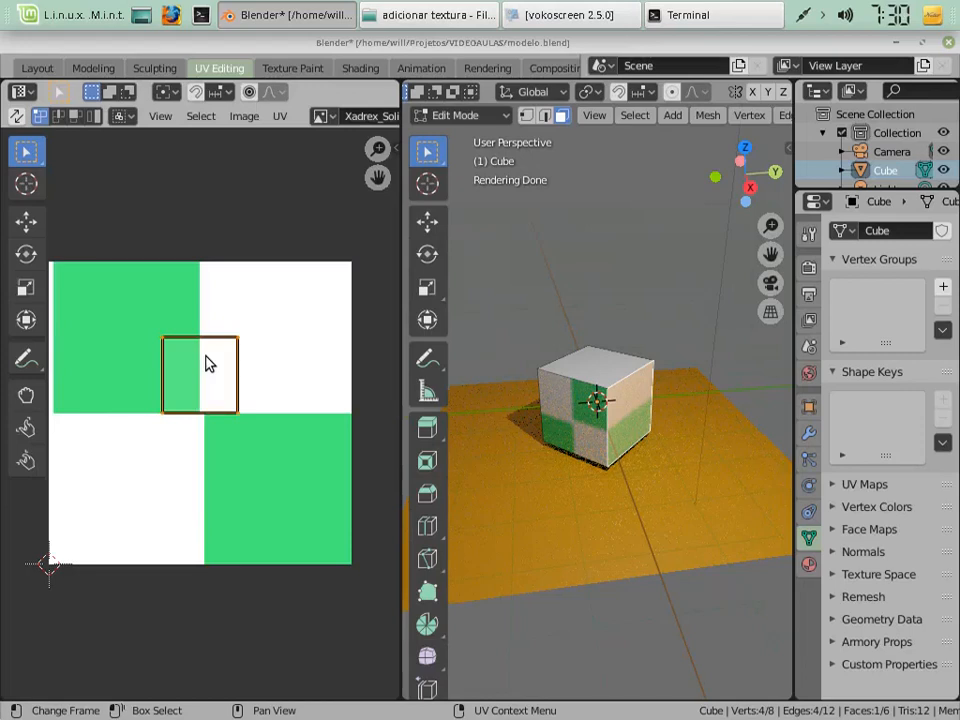
{"action": "key", "text": "g"}
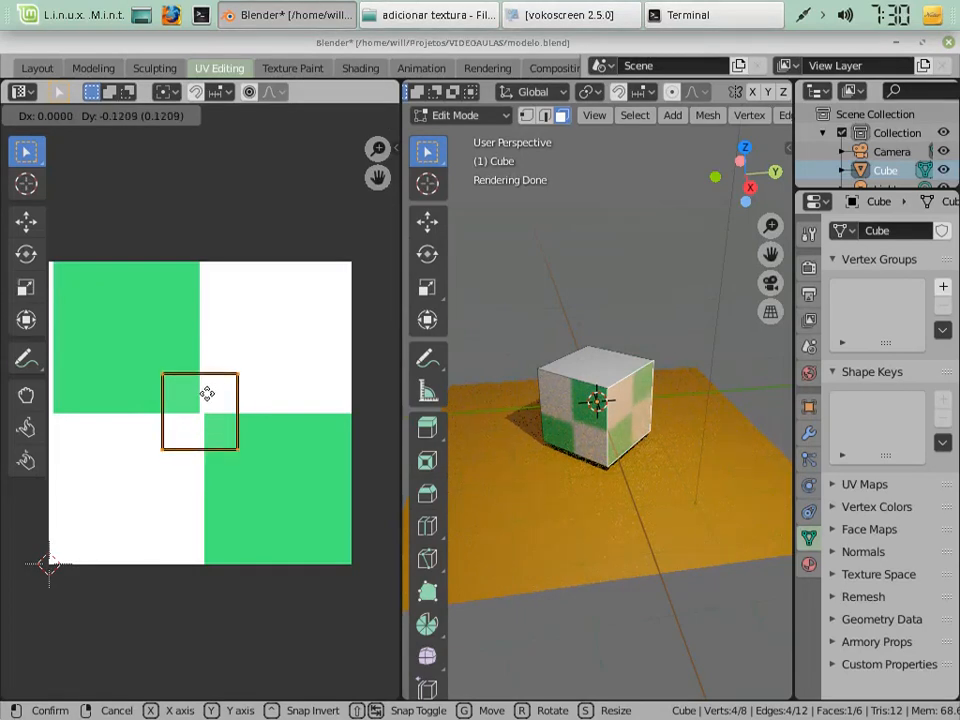
{"action": "left_click", "coordinate": [207, 393]}
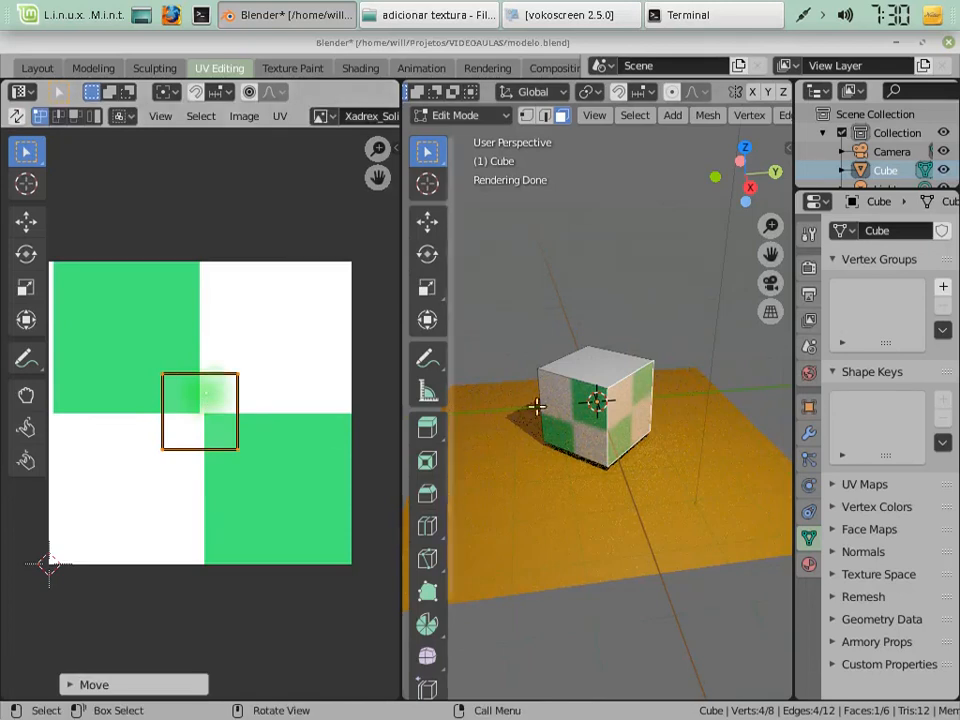
Select the side face whose UVs lie at the image's lower edge and move them about 0.38 up onto the checker junction.
{"action": "mouse_move", "coordinate": [570, 403]}
{"action": "middle_mouse_down"}
{"action": "mouse_move", "coordinate": [591, 402]}
{"action": "mouse_move", "coordinate": [559, 423]}
{"action": "middle_mouse_up"}
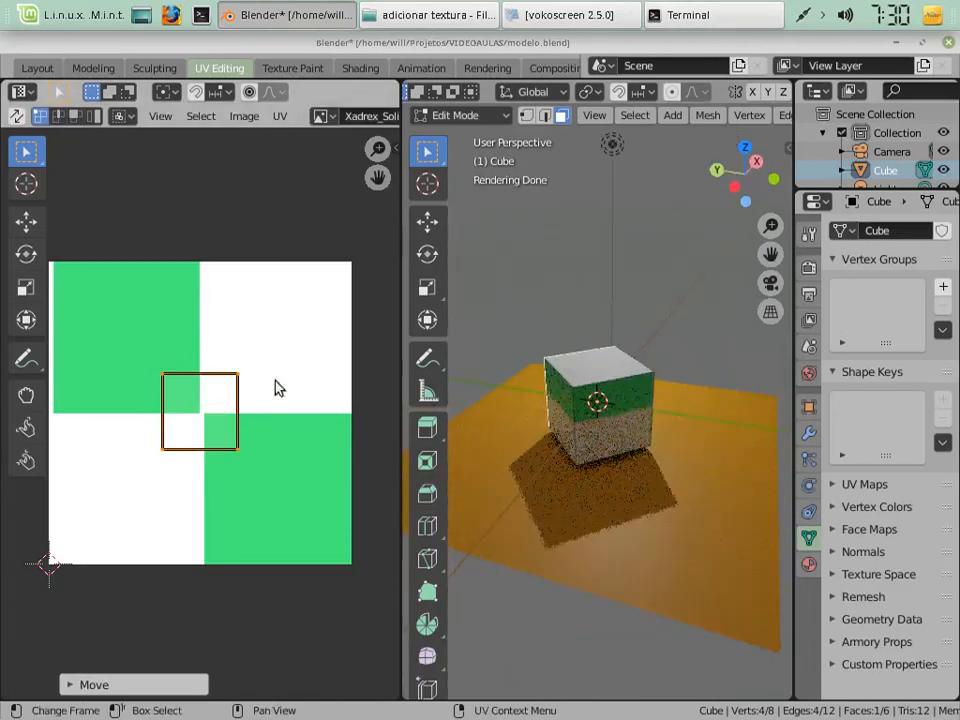
{"action": "key", "text": "ctrl+z"}
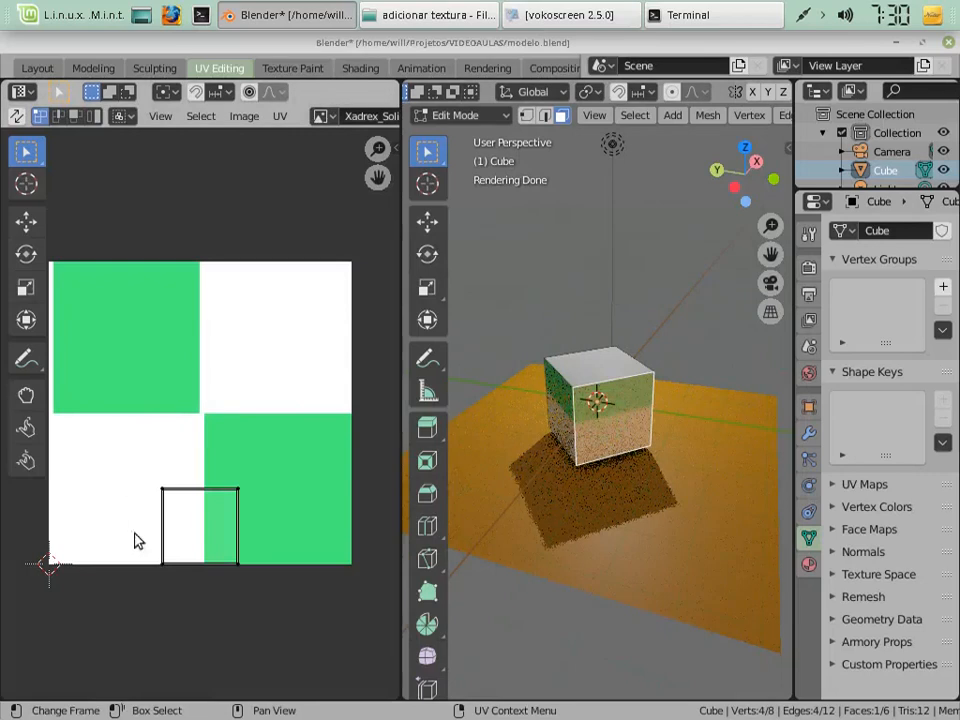
{"action": "left_click", "coordinate": [598, 421]}
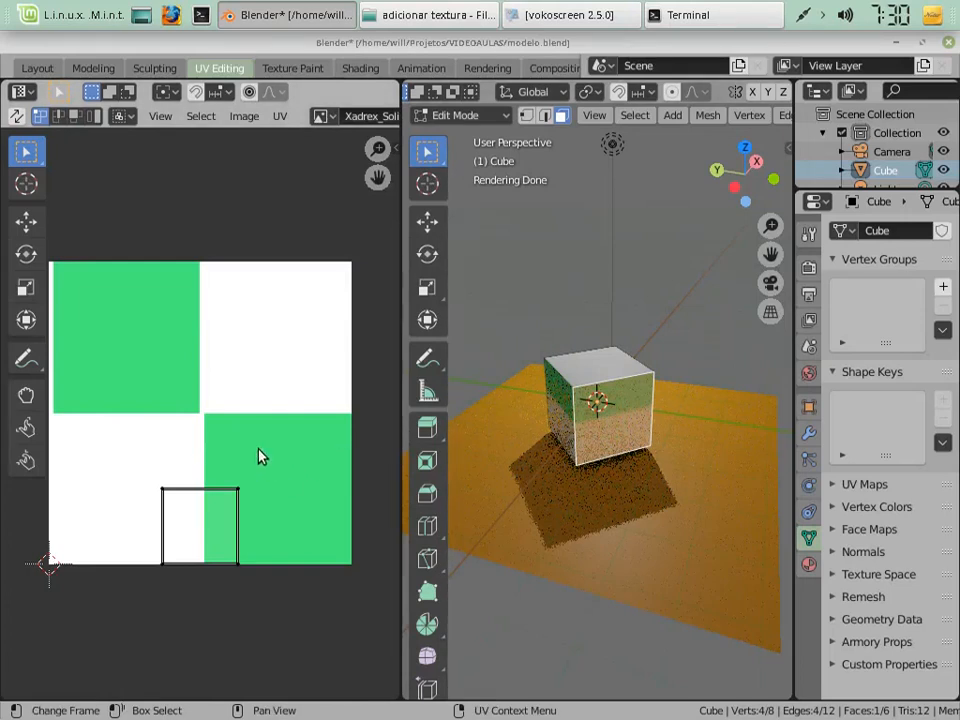
{"action": "key", "text": "a"}
{"action": "key", "text": "g"}
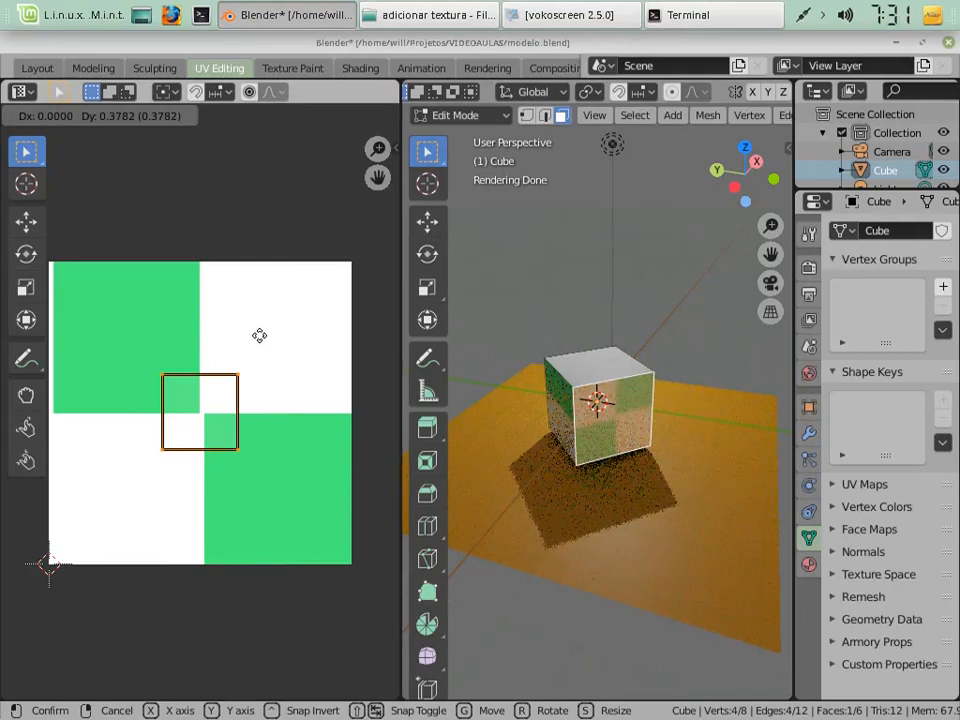
{"action": "left_click", "coordinate": [259, 335]}
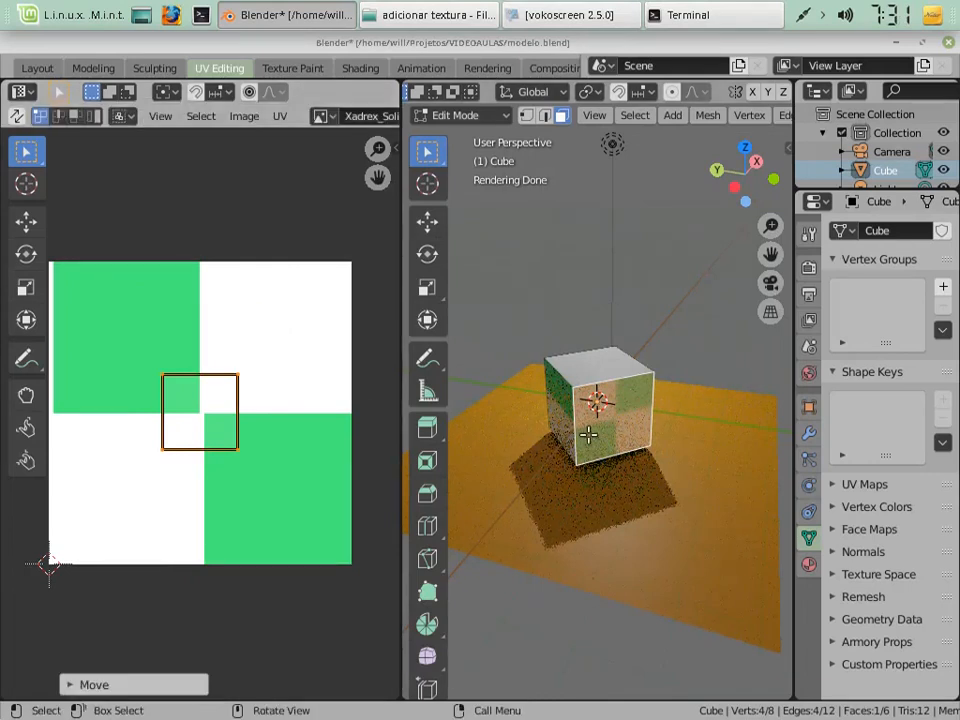
Select the remaining untouched side face and move its UV square about 0.12 up onto the checker junction.
{"action": "key", "text": "KP_4"}
{"action": "key", "text": "KP_4"}
{"action": "key", "text": "KP_4"}
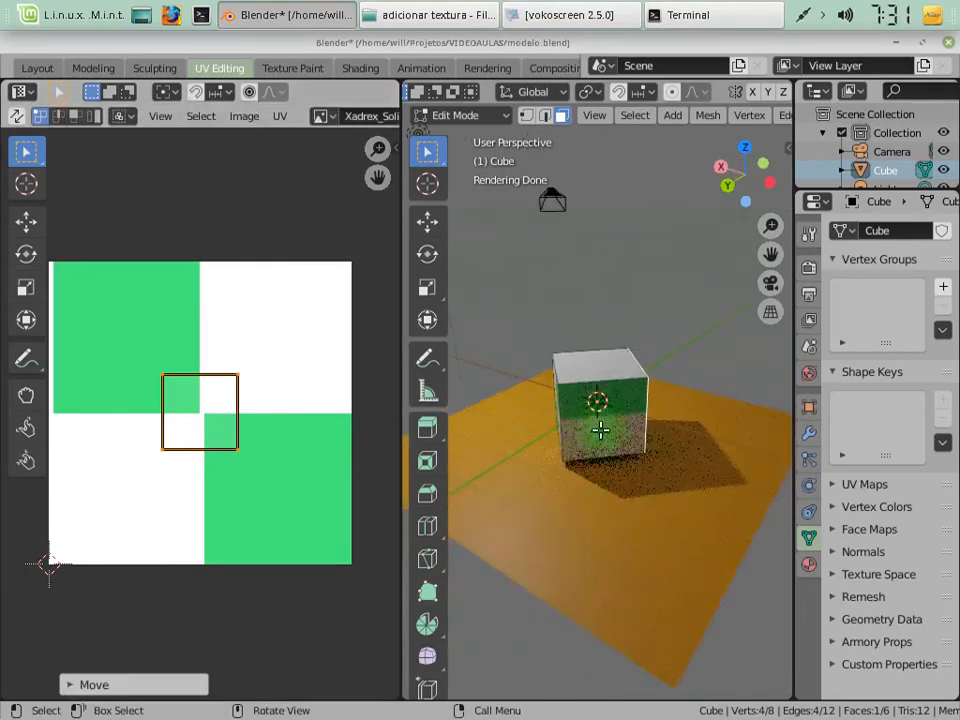
{"action": "left_click", "coordinate": [600, 429]}
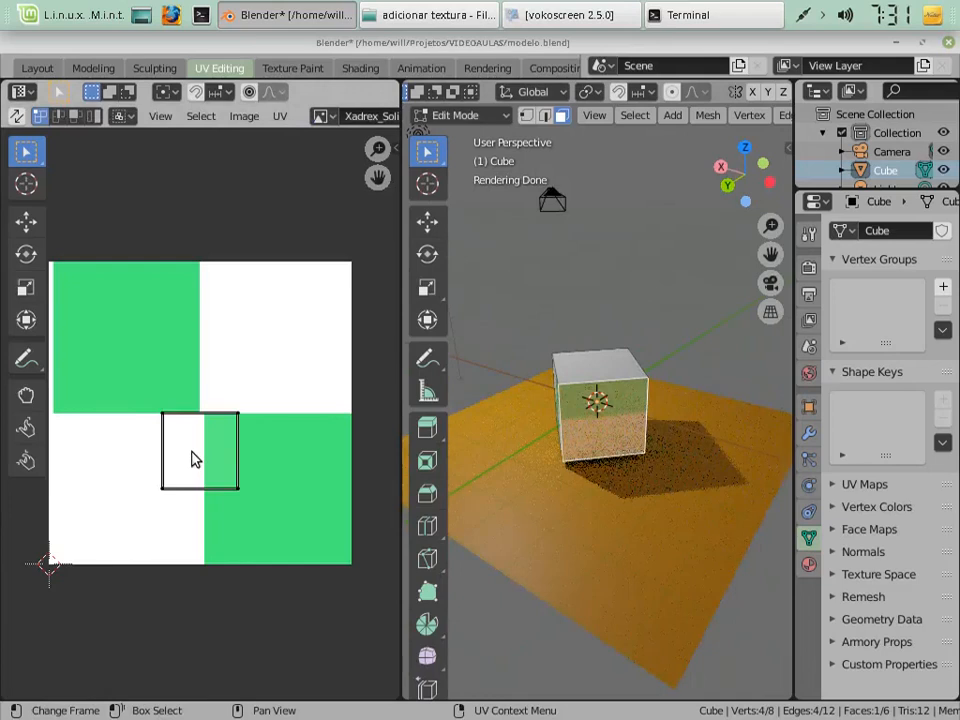
{"action": "key", "text": "a"}
{"action": "key", "text": "g"}
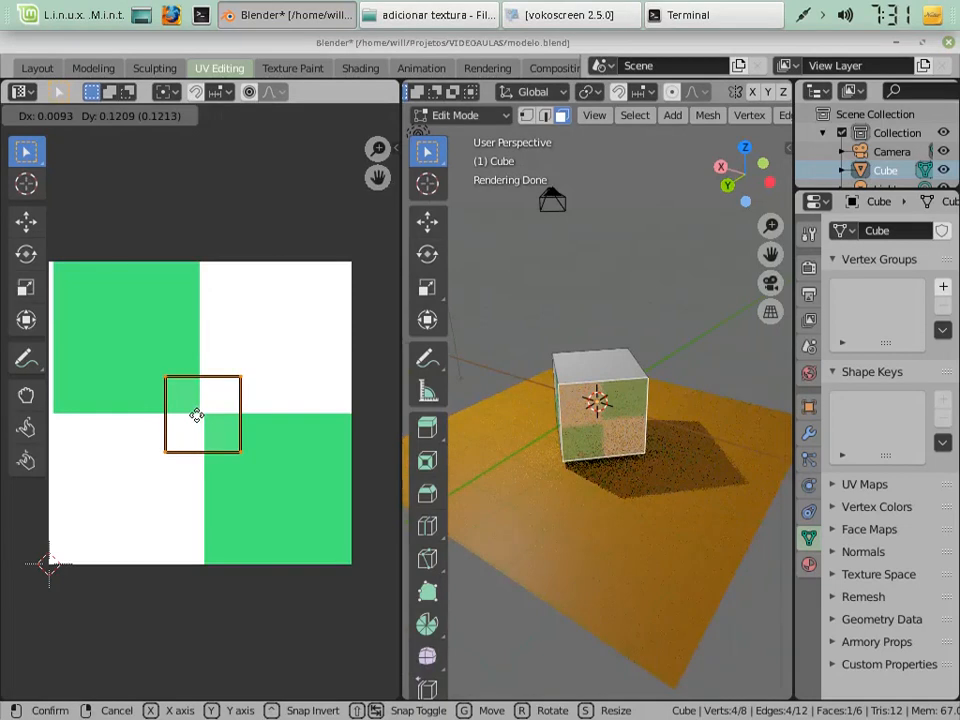
{"action": "left_click", "coordinate": [197, 417]}
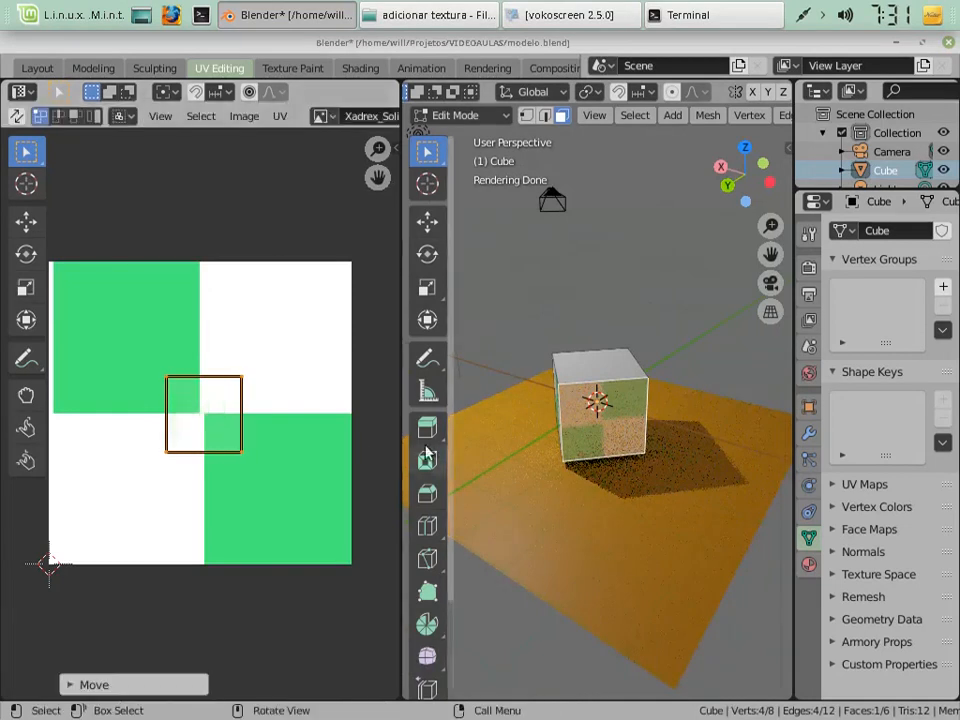
Orbit around the cube to examine the checker pattern on its four side faces.
{"action": "key", "text": "KP_4"}
{"action": "key", "text": "KP_4"}
{"action": "key", "text": "KP_6"}
{"action": "key", "text": "KP_6"}
{"action": "key", "text": "KP_6"}
{"action": "key", "text": "KP_6"}
{"action": "key", "text": "KP_6"}
{"action": "key", "text": "KP_6"}
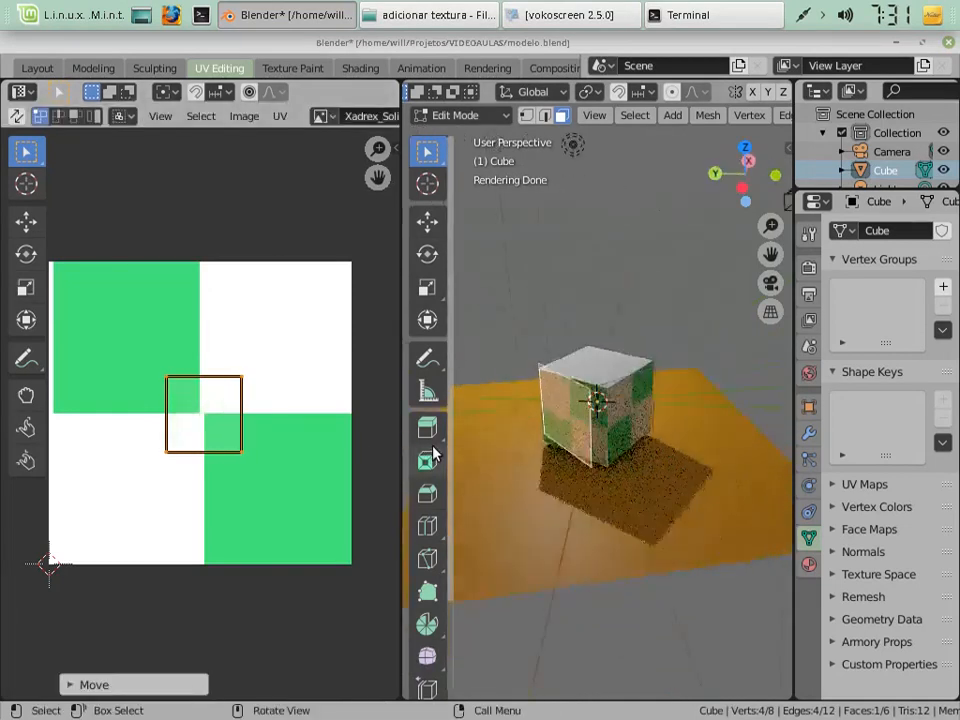
{"action": "key", "text": "KP_4"}
{"action": "key", "text": "KP_4"}
{"action": "key", "text": "KP_4"}
{"action": "key", "text": "KP_4"}
{"action": "key", "text": "KP_4"}
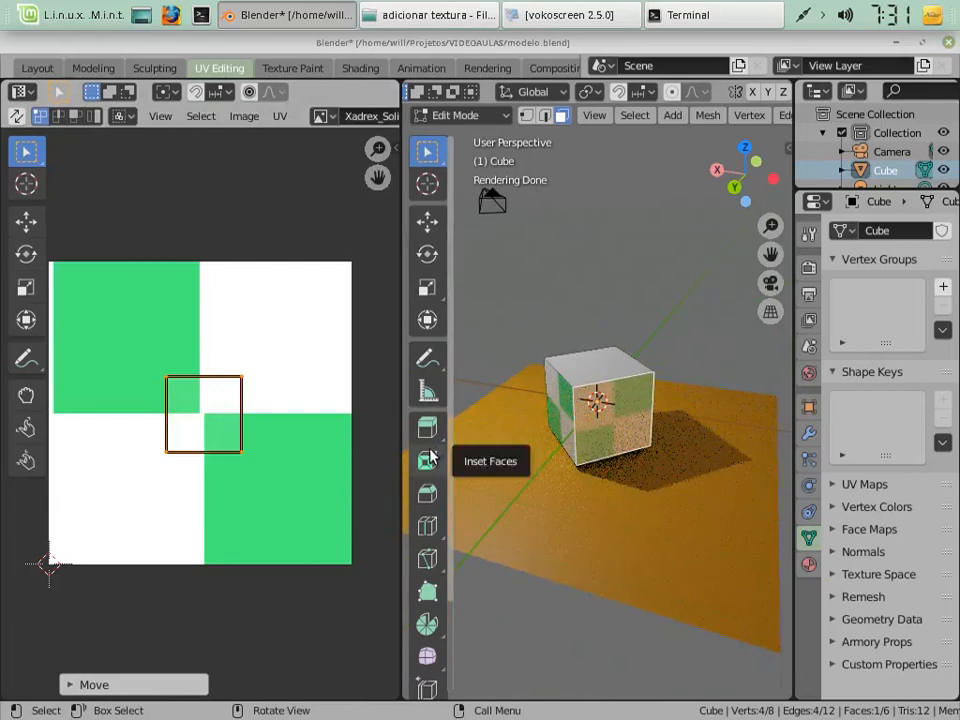
Nudge the last side face's UV square about 0.01 left, then close the configAmbiente window.
{"action": "key", "text": "g"}
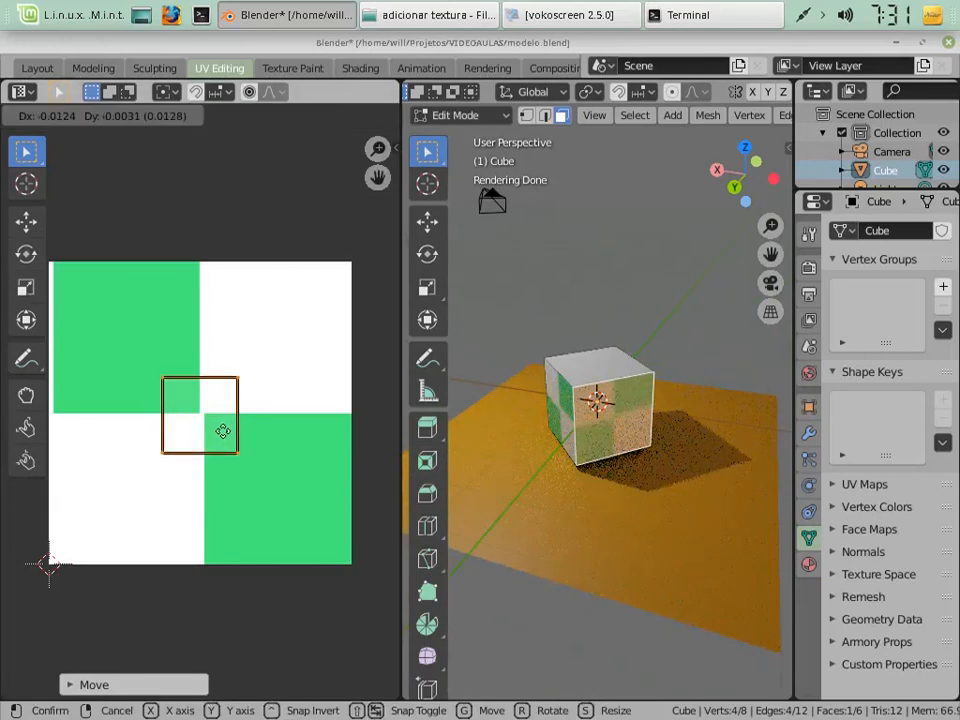
{"action": "left_click", "coordinate": [223, 433]}
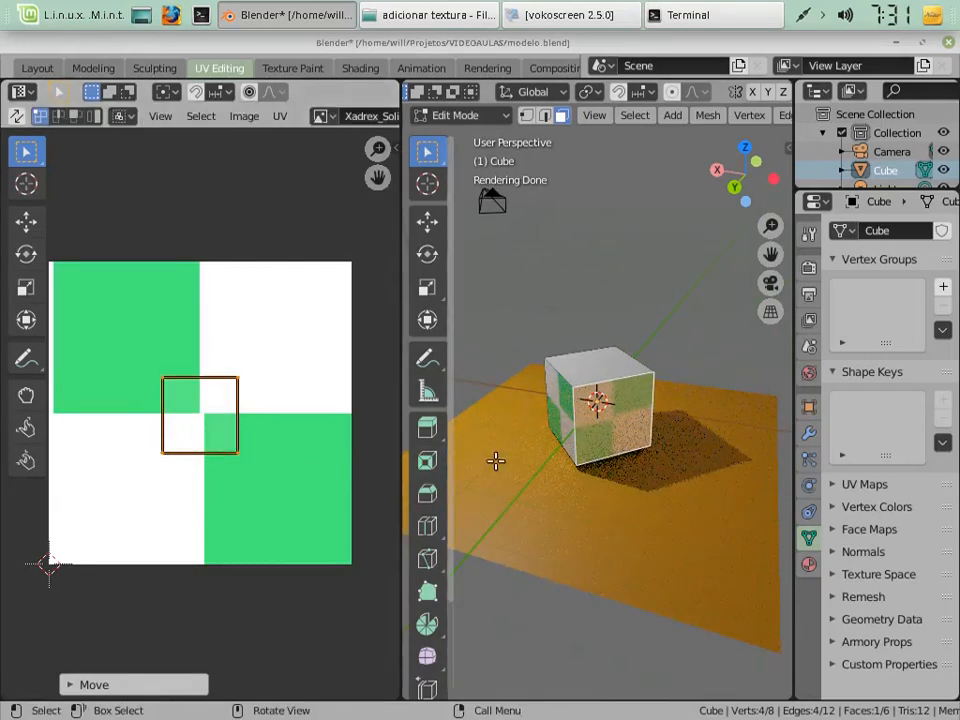
{"action": "middle_click_drag", "start_coordinate": [493, 461], "coordinate": [461, 461]}
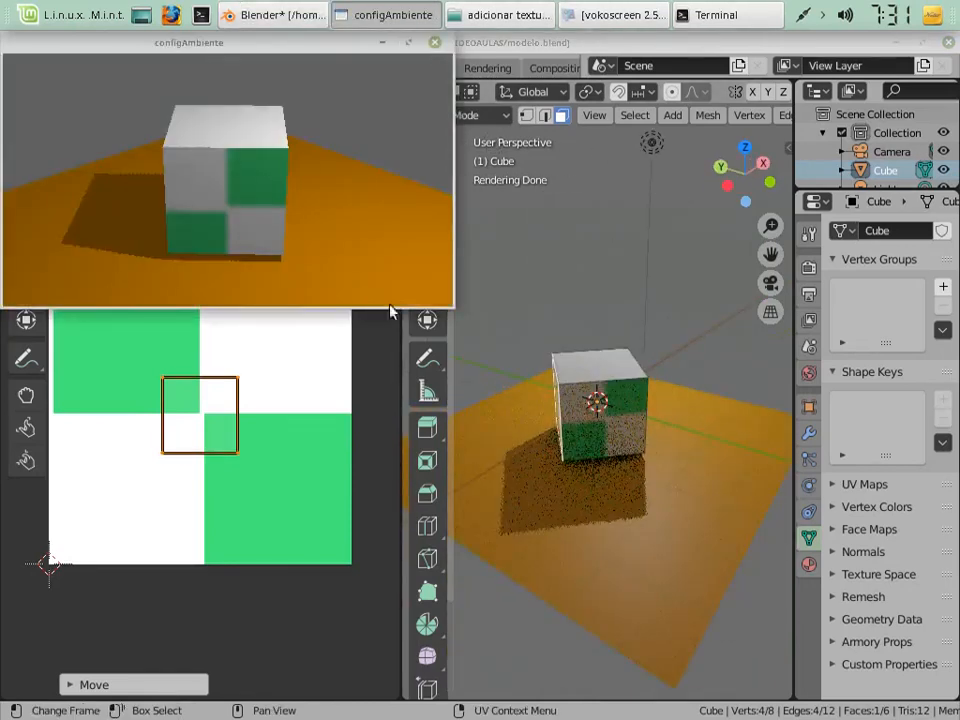
{"action": "left_click", "coordinate": [433, 40]}
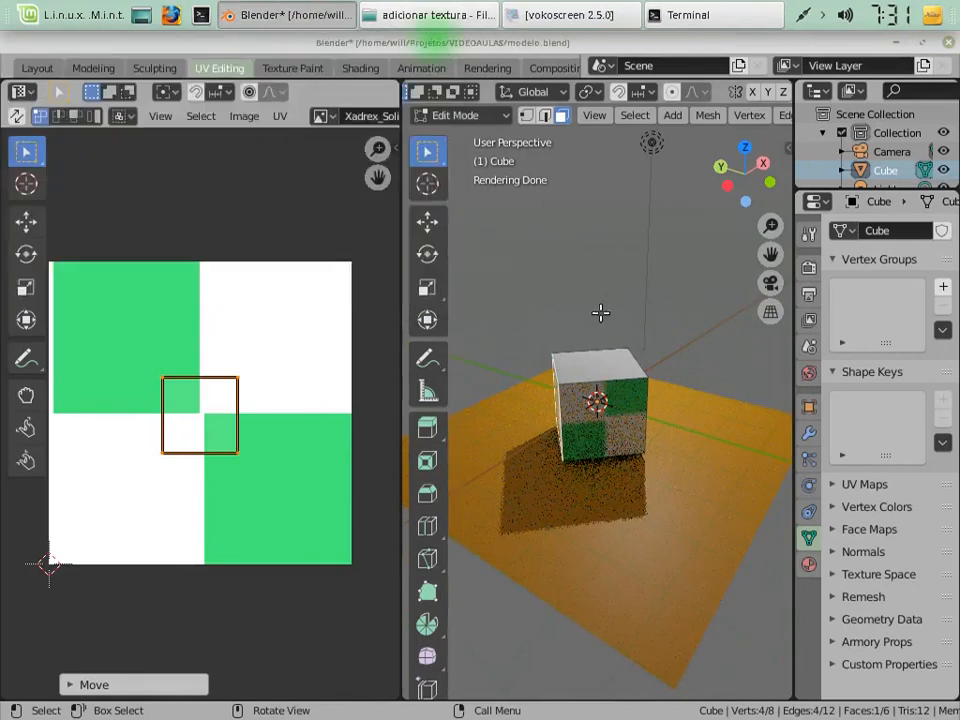
Select the cube's top face and move its UV square about 0.25 left and 0.12 down onto the checker junction.
{"action": "left_click", "coordinate": [588, 368]}
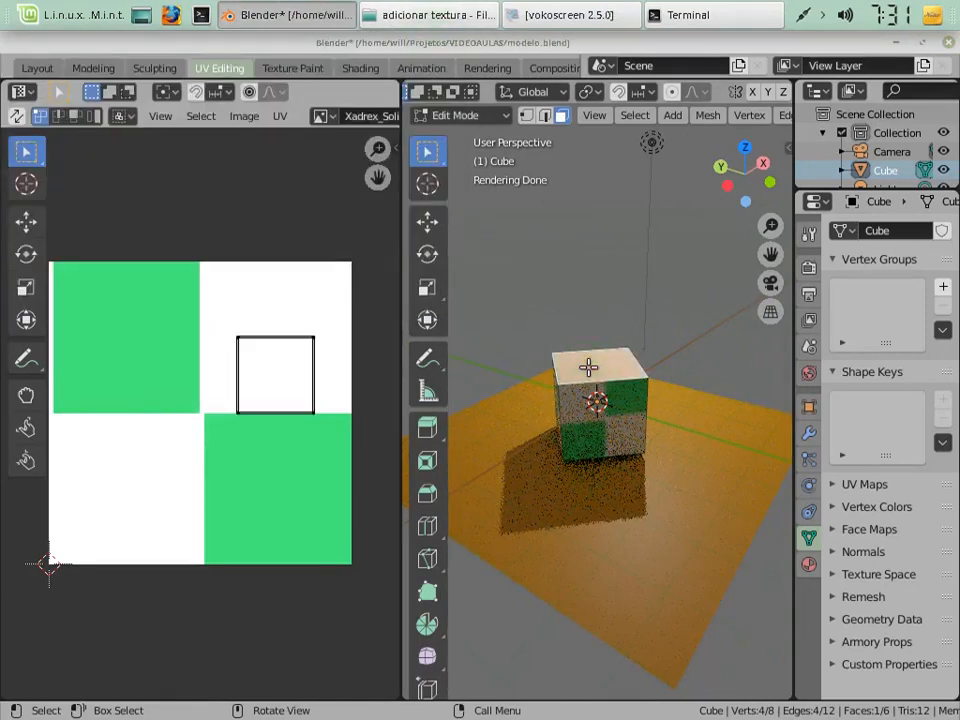
{"action": "key", "text": "a"}
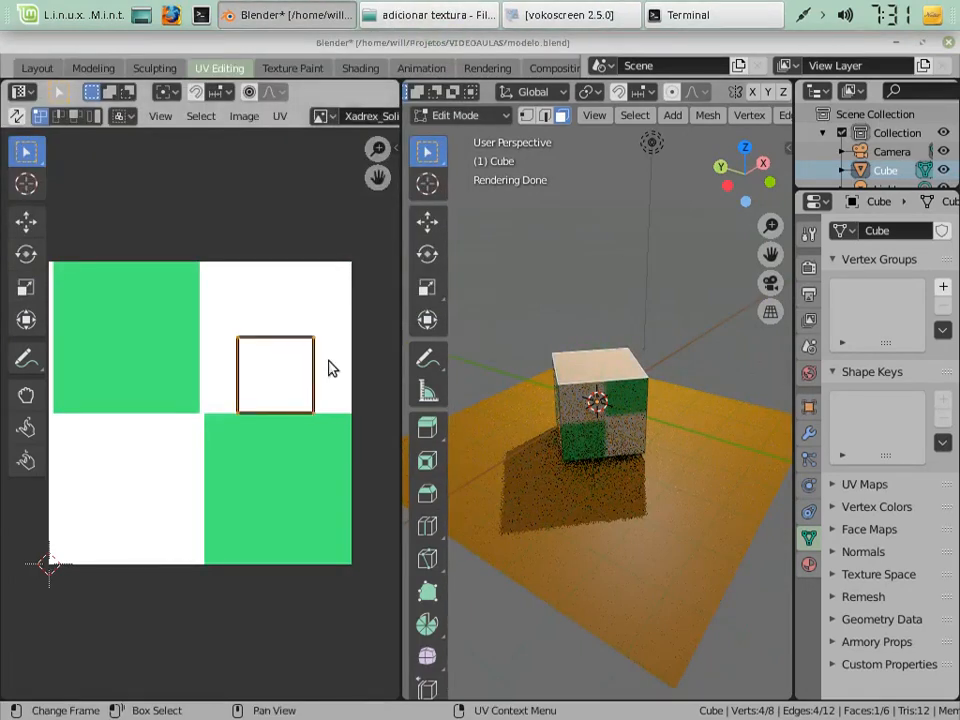
{"action": "key", "text": "g"}
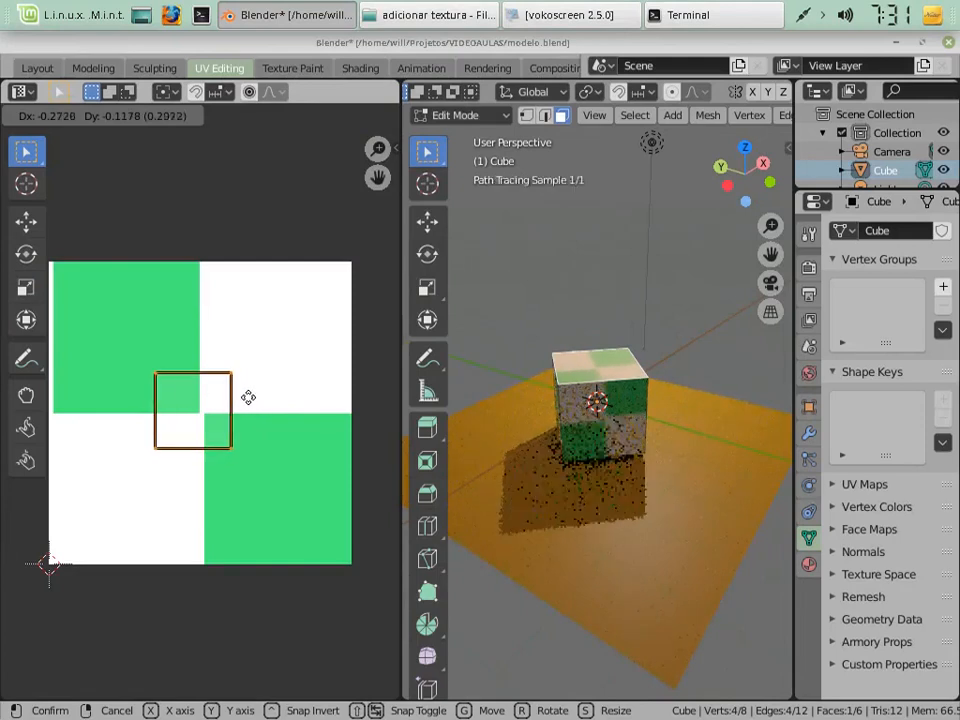
{"action": "left_click", "coordinate": [253, 401]}
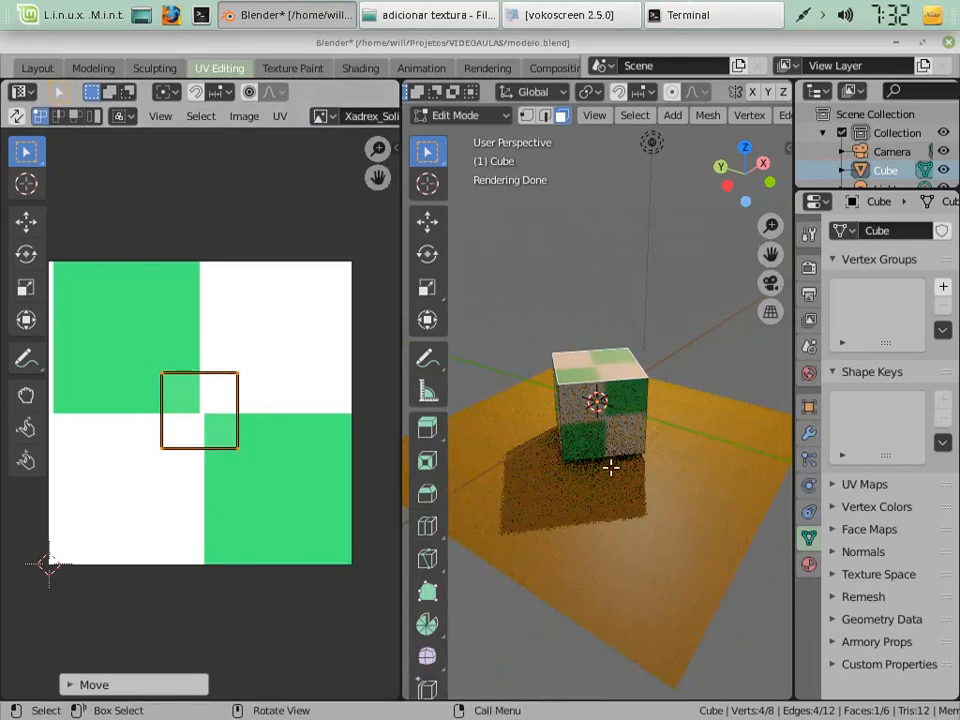
Hide the Plane object in the viewport to expose the cube's underside.
{"action": "key", "text": "KP_2"}
{"action": "key", "text": "KP_2"}
{"action": "key", "text": "KP_2"}
{"action": "key", "text": "KP_2"}
{"action": "key", "text": "KP_8"}
{"action": "key", "text": "KP_8"}
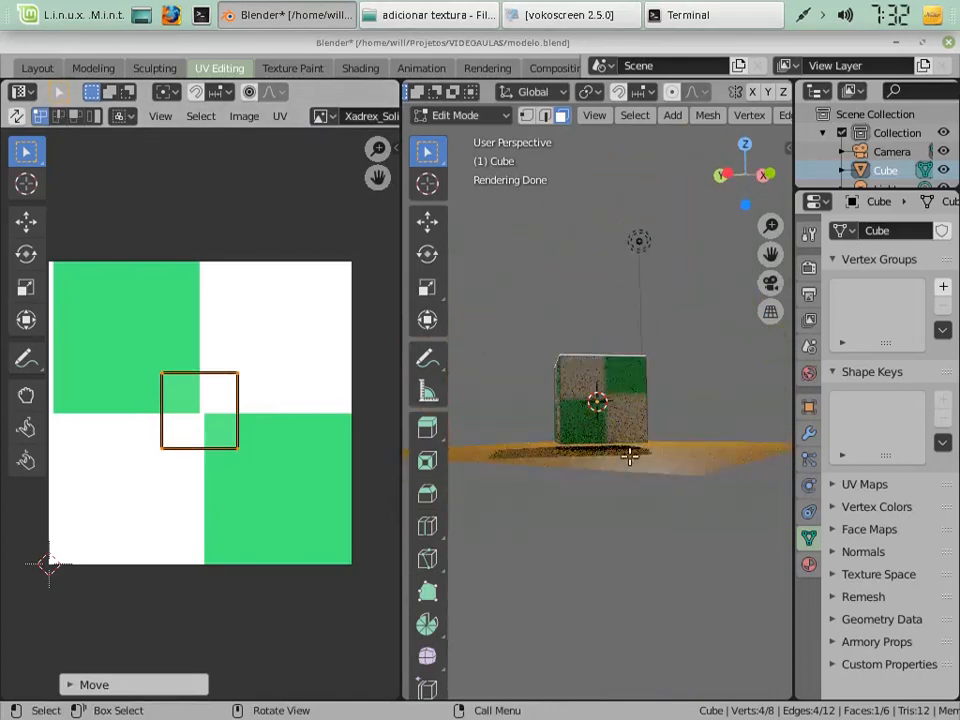
{"action": "scroll", "coordinate": [894, 150], "scroll_direction": "down", "scroll_amount": 1}
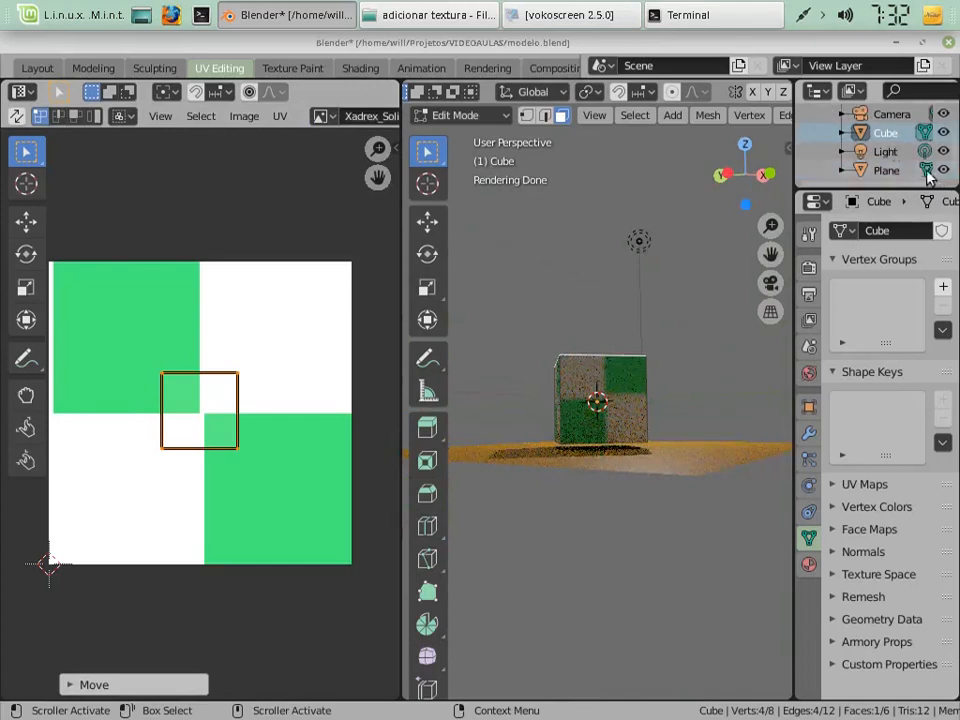
{"action": "left_click", "coordinate": [943, 170]}
Select the cube's bottom face and move its UV square about 0.26 right and 0.14 down onto the checker junction.
{"action": "key", "text": "KP_2"}
{"action": "key", "text": "KP_2"}
{"action": "key", "text": "KP_2"}
{"action": "key", "text": "KP_2"}
{"action": "key", "text": "KP_2"}
{"action": "key", "text": "KP_2"}
{"action": "key", "text": "KP_2"}
{"action": "key", "text": "KP_2"}
{"action": "key", "text": "KP_2"}
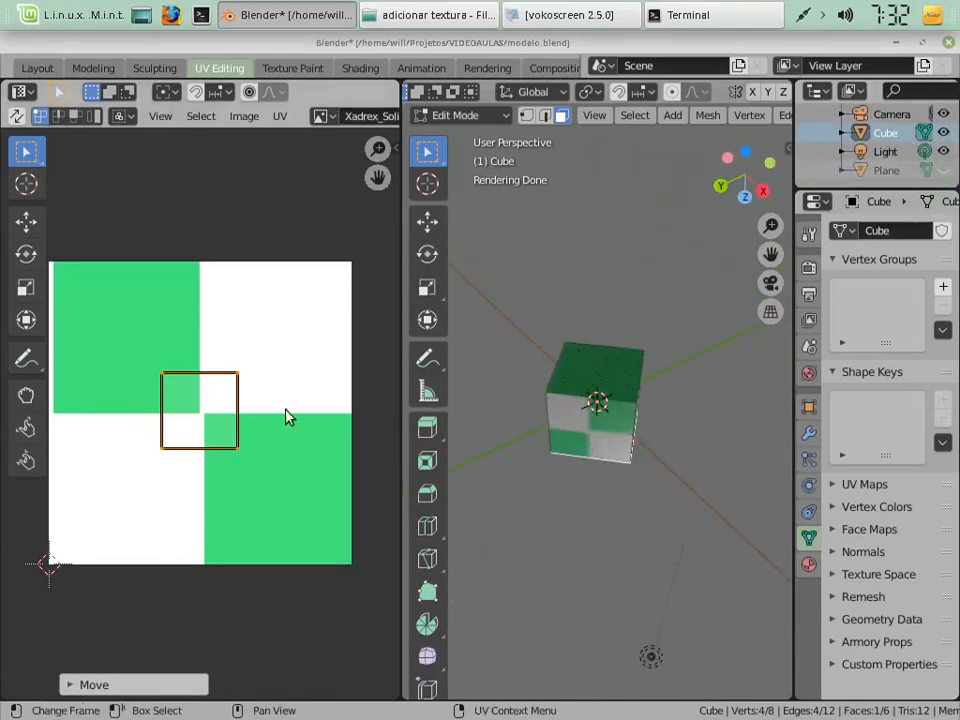
{"action": "left_click", "coordinate": [601, 377]}
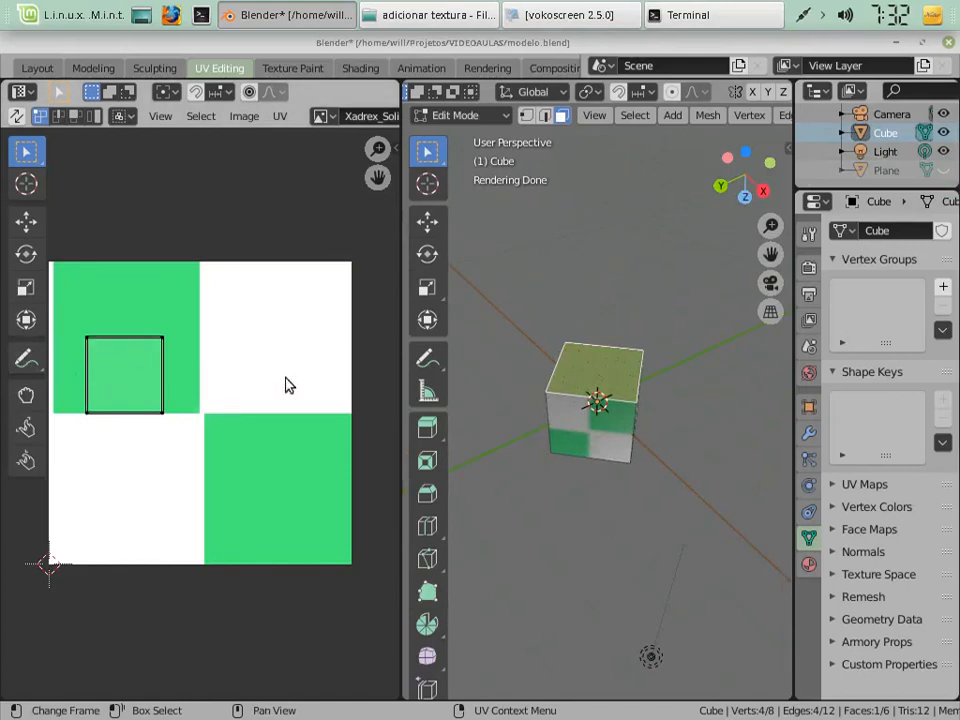
{"action": "key", "text": "a"}
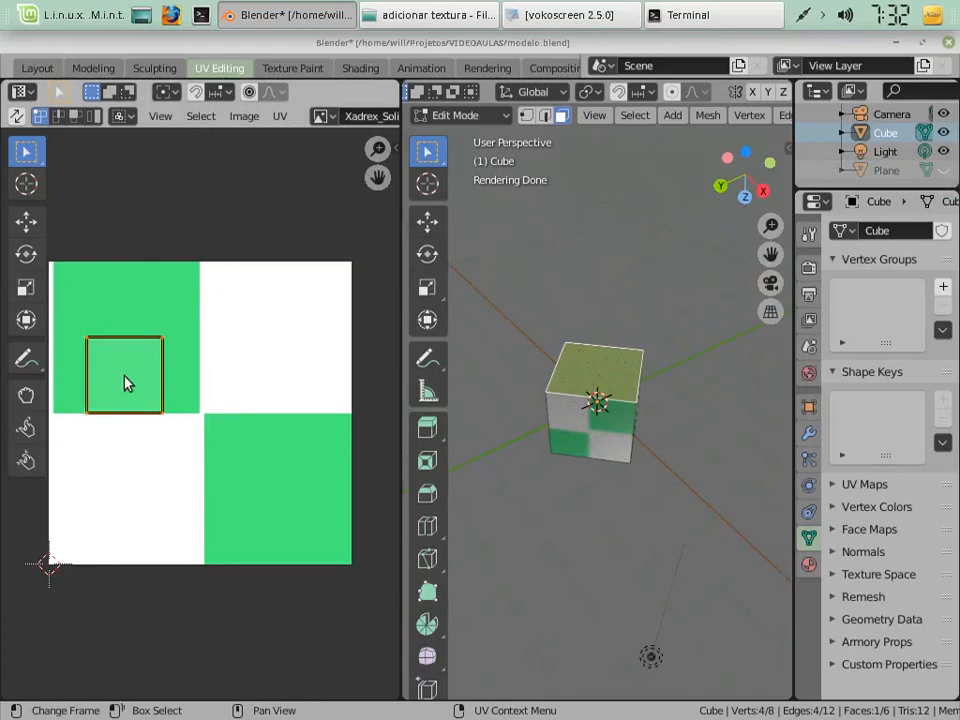
{"action": "key", "text": "g"}
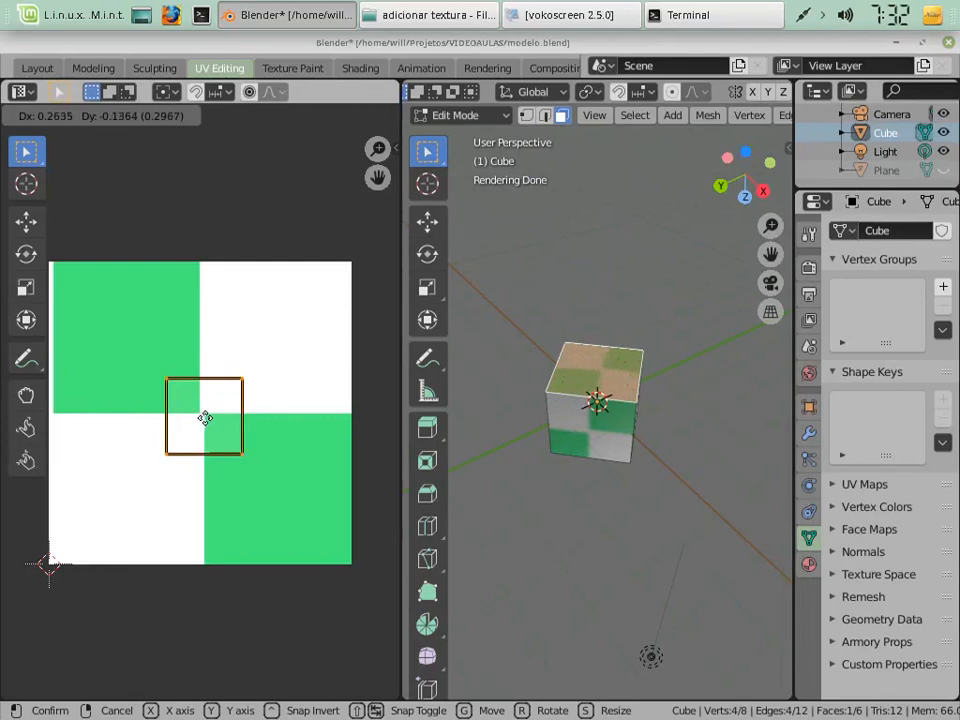
{"action": "left_click", "coordinate": [204, 419]}
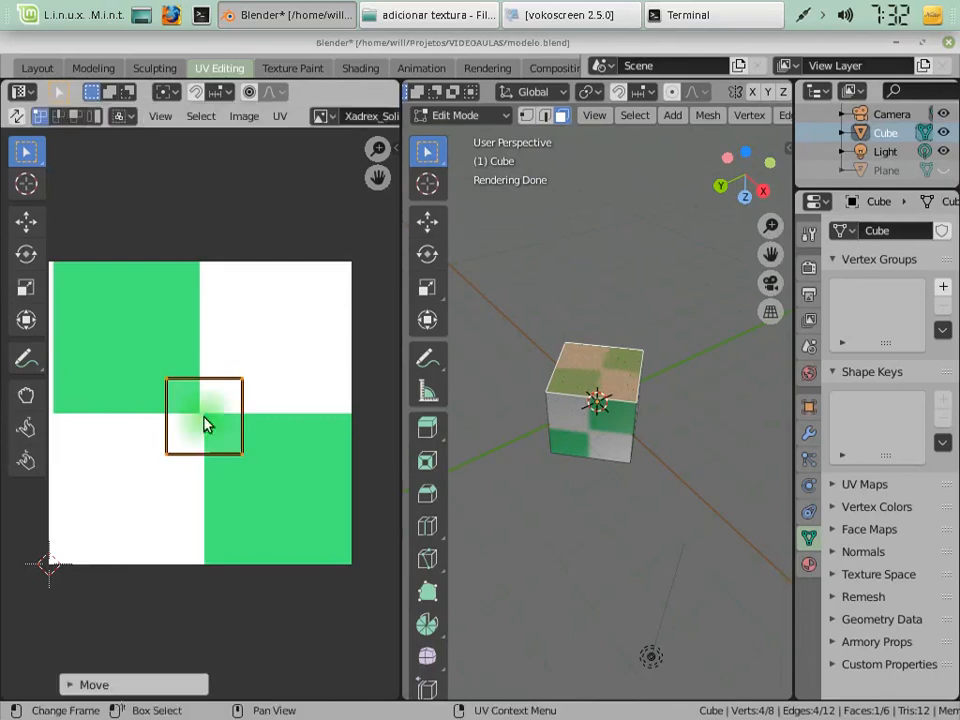
Unhide the Plane object and examine the cube from above and in the configAmbiente preview, closing that window at the end.
{"action": "left_click", "coordinate": [944, 170]}
{"action": "key", "text": "KP_8"}
{"action": "key", "text": "KP_8"}
{"action": "key", "text": "KP_8"}
{"action": "key", "text": "KP_8"}
{"action": "key", "text": "KP_8"}
{"action": "key", "text": "KP_8"}
{"action": "key", "text": "KP_8"}
{"action": "key", "text": "KP_8"}
{"action": "key", "text": "KP_8"}
{"action": "key", "text": "KP_8"}
{"action": "key", "text": "KP_8"}
{"action": "key", "text": "KP_8"}
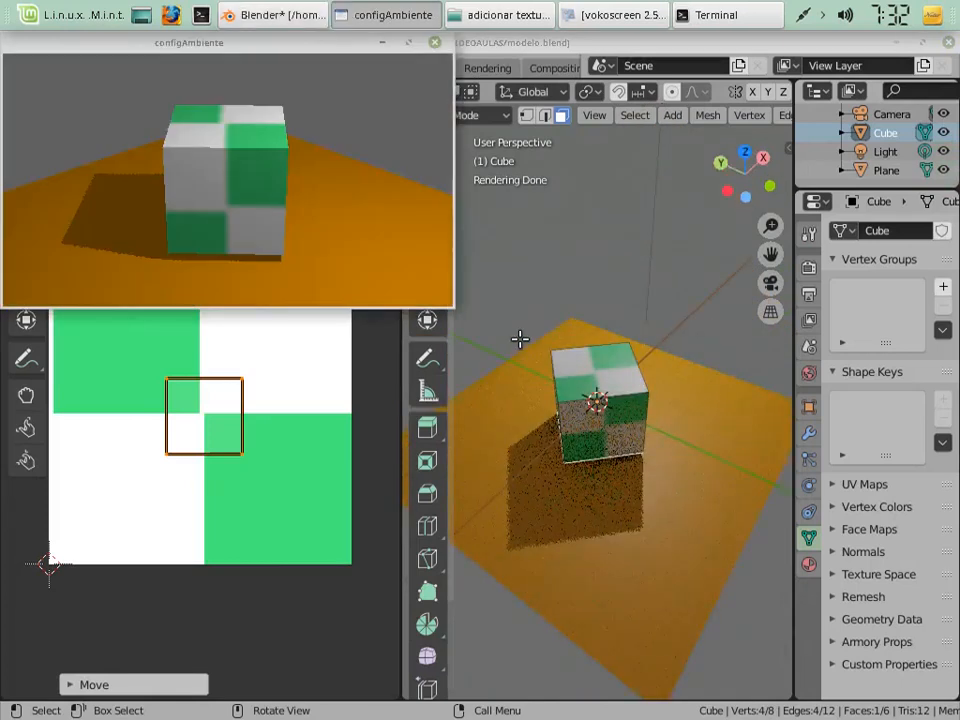
{"action": "left_click", "coordinate": [435, 43]}
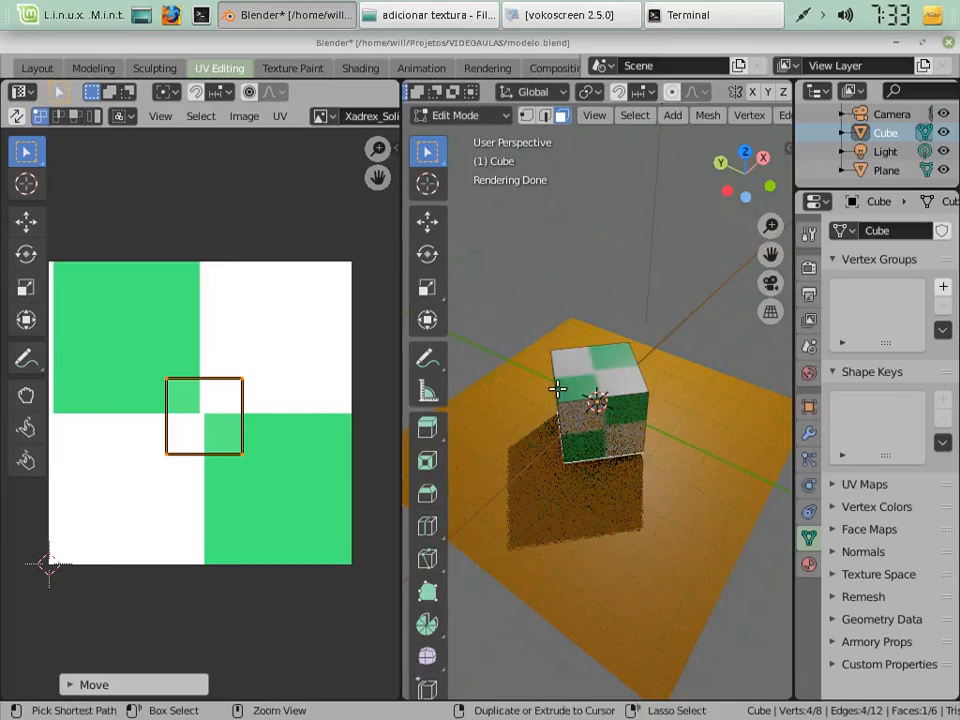
Undo the UV moves made on the cube's faces, return to Object Mode and close the configAmbiente preview.
{"action": "key", "text": "ctrl+z"}
{"action": "key", "text": "ctrl+z"}
{"action": "key", "text": "ctrl+z"}
{"action": "key", "text": "ctrl+z"}
{"action": "key", "text": "ctrl+z"}
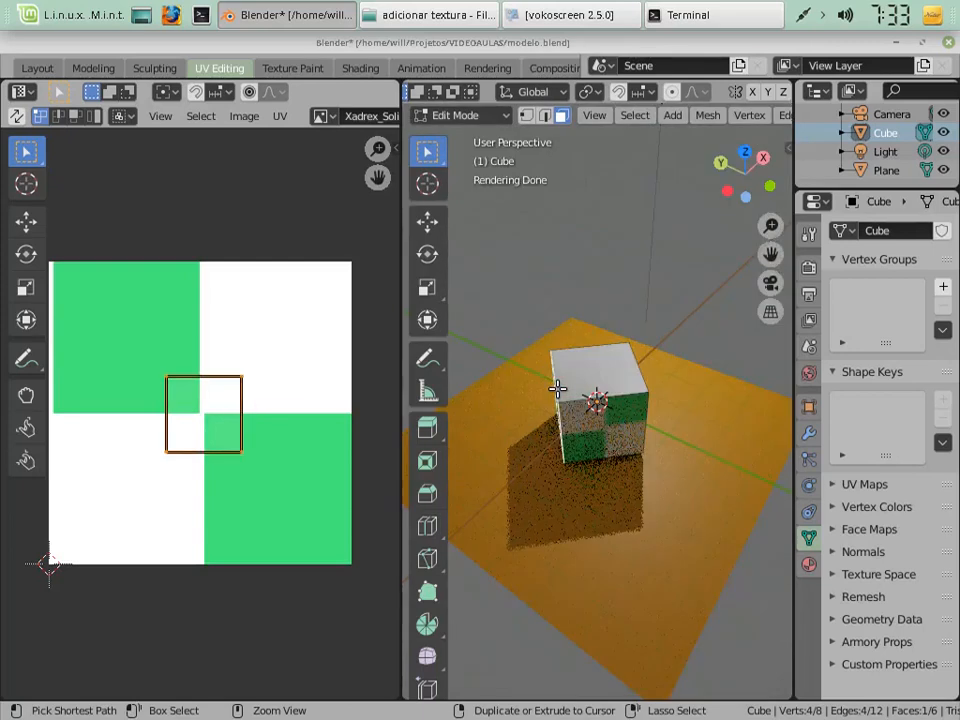
{"action": "key", "text": "ctrl+z"}
{"action": "key", "text": "ctrl+z"}
{"action": "key", "text": "ctrl+z"}
{"action": "key", "text": "ctrl+z"}
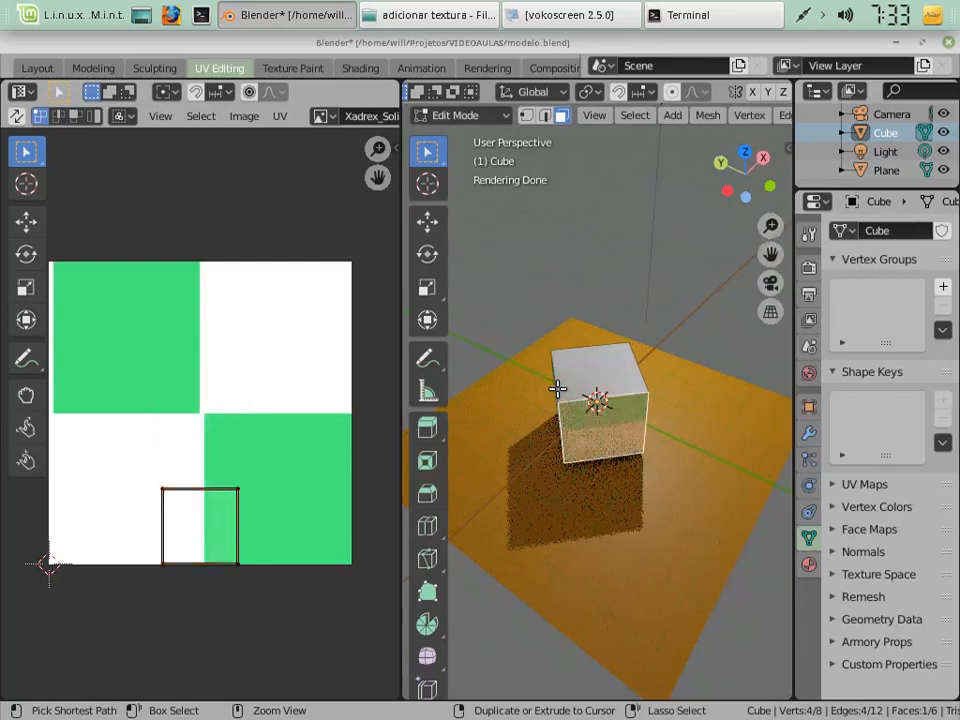
{"action": "key", "text": "ctrl+z"}
{"action": "key", "text": "ctrl+z"}
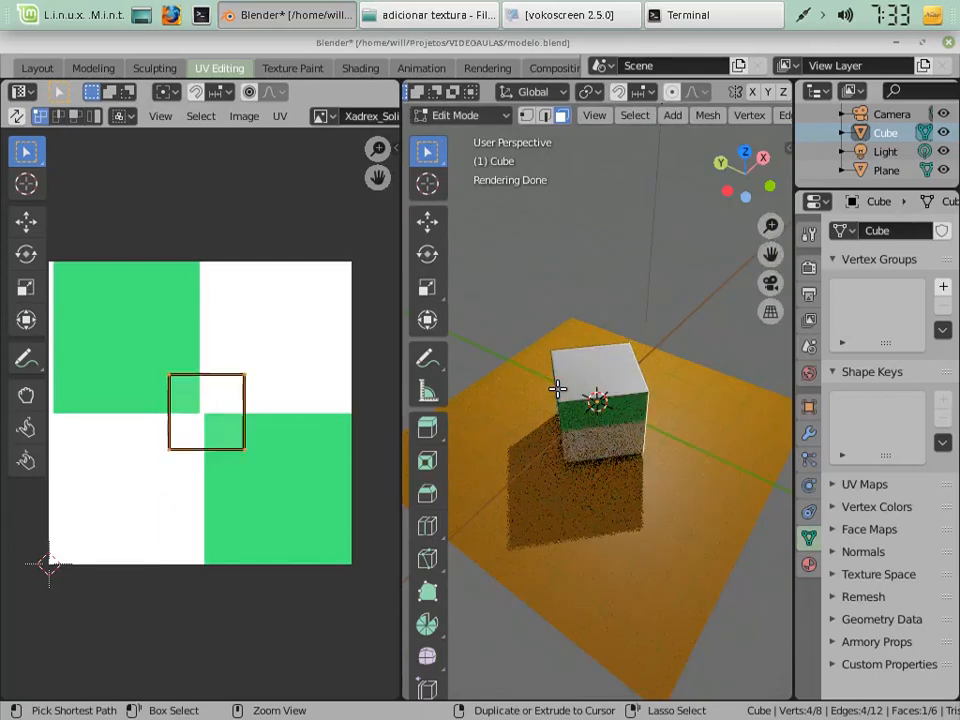
{"action": "key", "text": "ctrl+z"}
{"action": "key", "text": "1"}
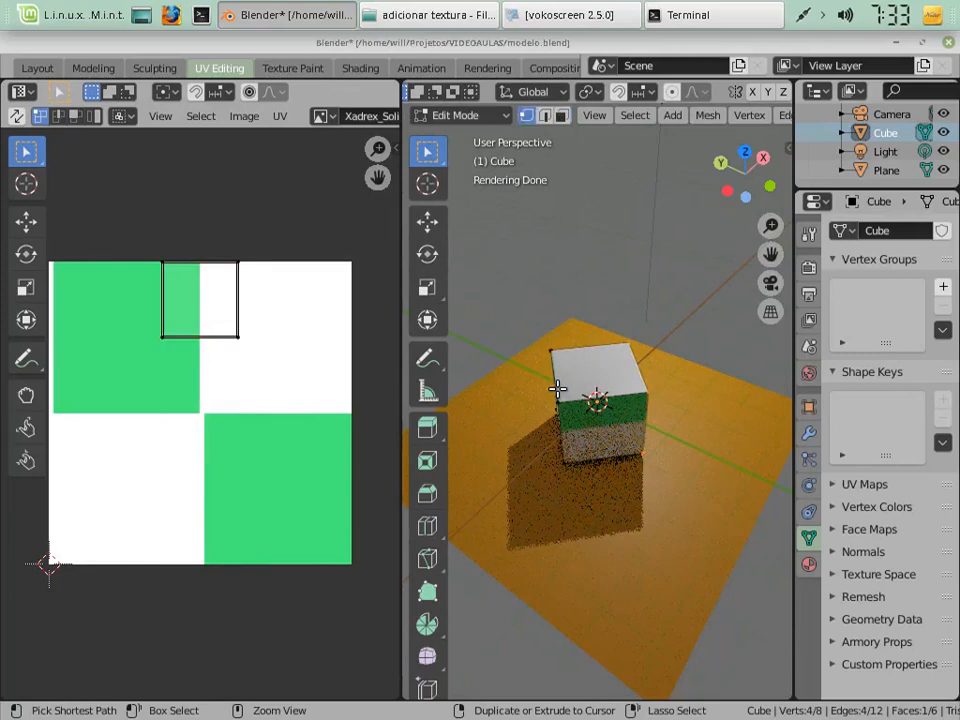
{"action": "key", "text": "ctrl+z"}
{"action": "key", "text": "ctrl+z"}
{"action": "key", "text": "ctrl+z"}
{"action": "key", "text": "ctrl+z"}
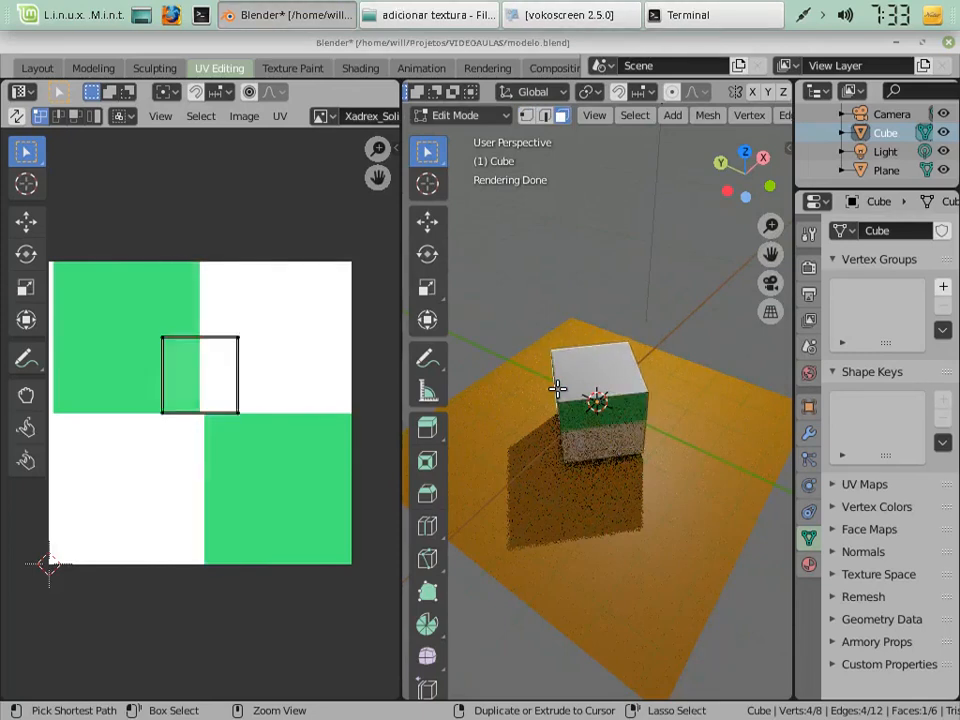
{"action": "key", "text": "ctrl+z"}
{"action": "key", "text": "ctrl+shift+z"}
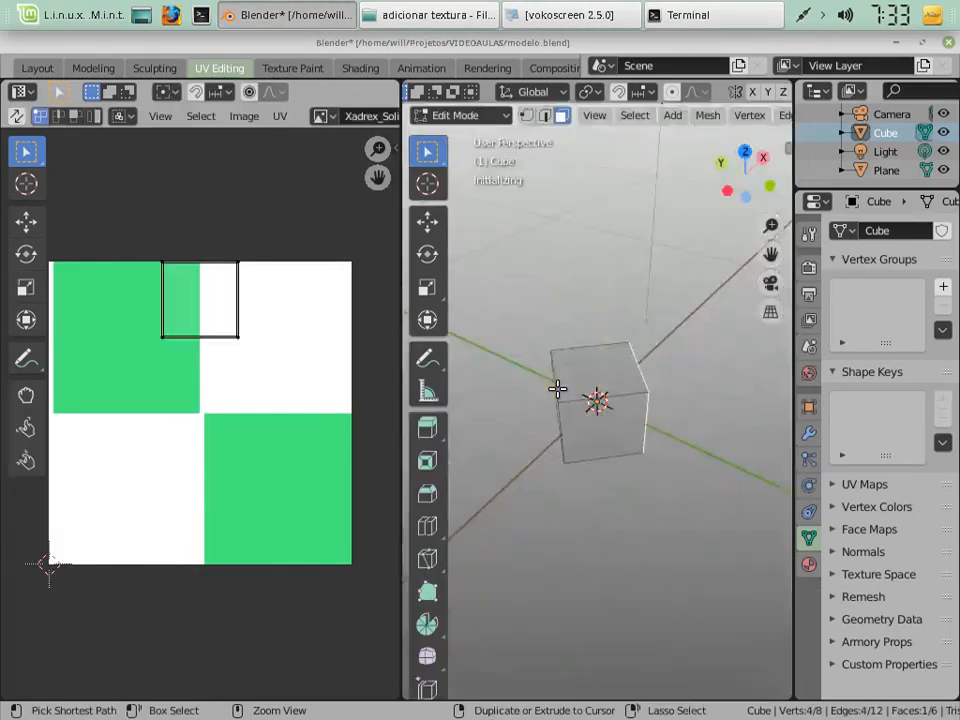
{"action": "key", "text": "Tab"}
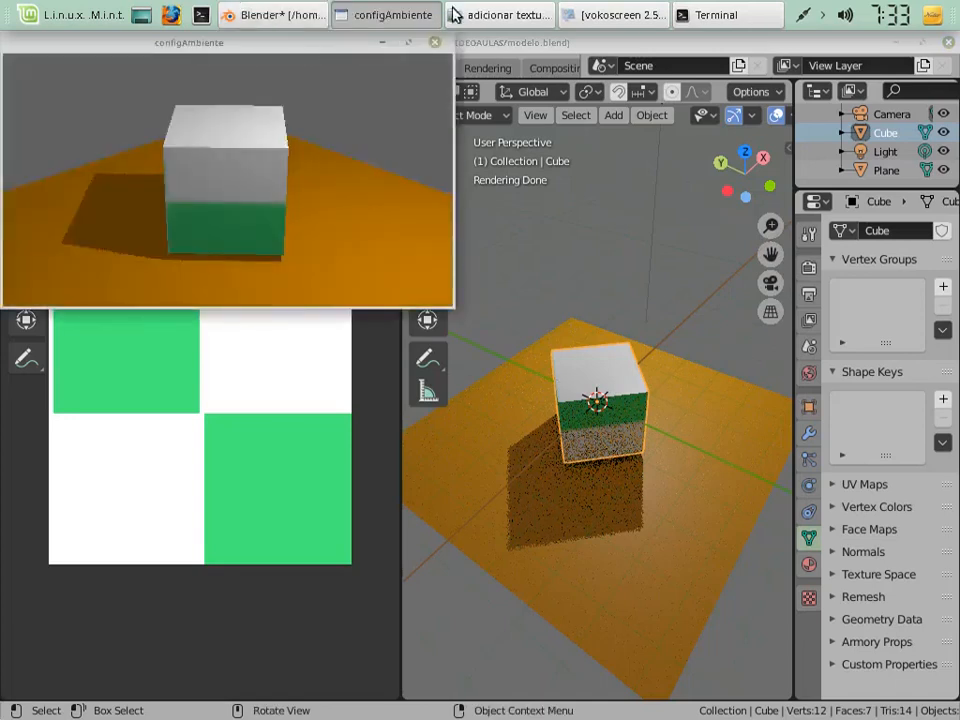
{"action": "left_click", "coordinate": [433, 43]}
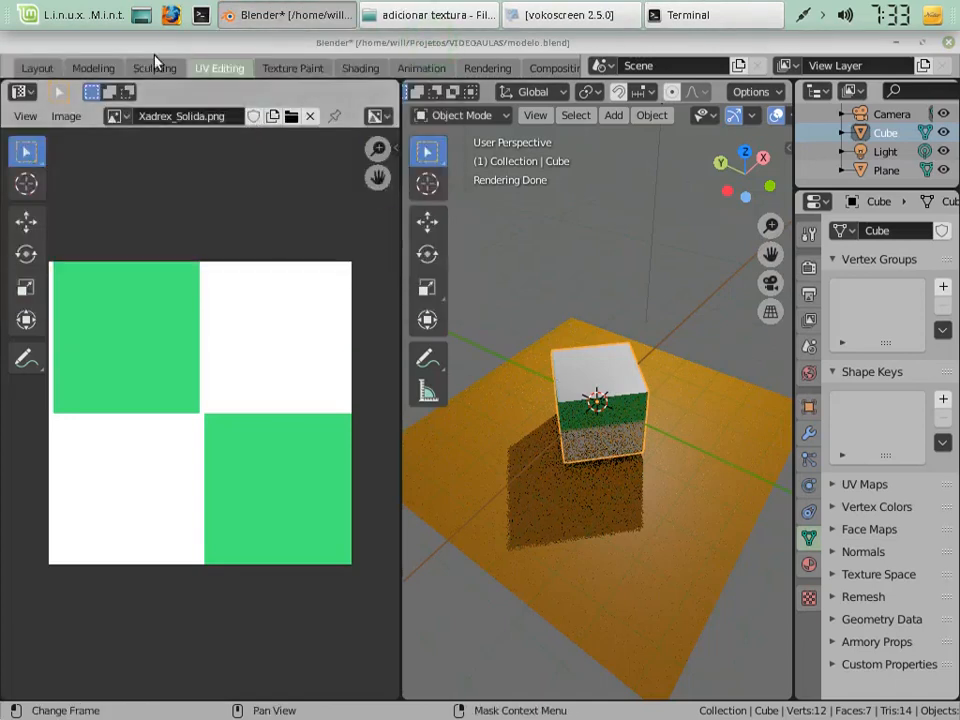
Quit Blender without saving the changes to modelo.
{"action": "scroll", "coordinate": [140, 66], "scroll_direction": "up", "scroll_amount": 5}
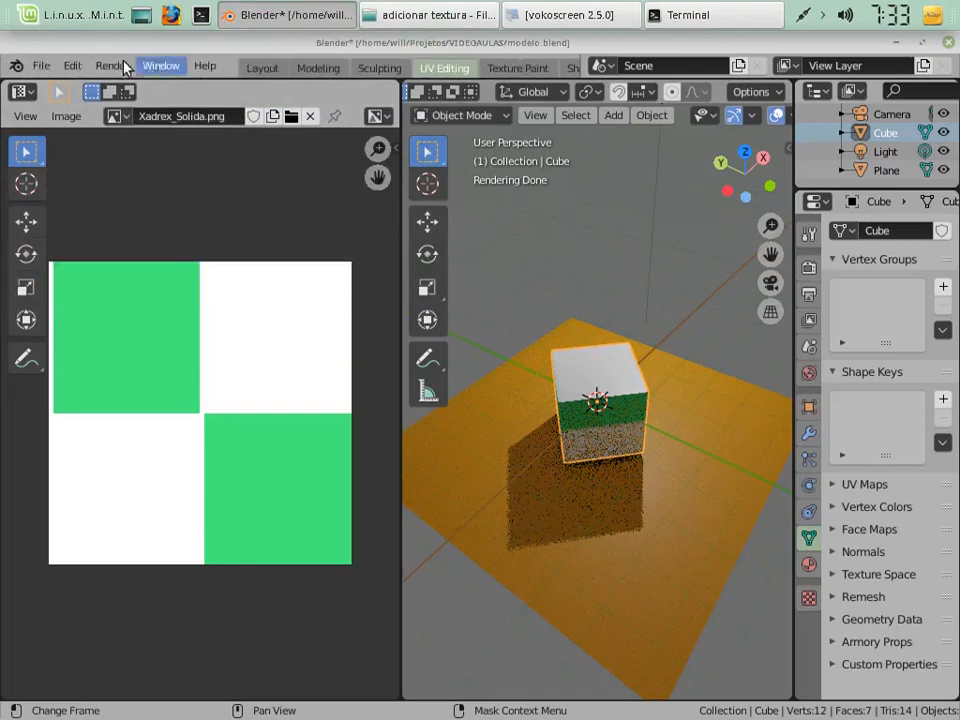
{"action": "left_click", "coordinate": [48, 65]}
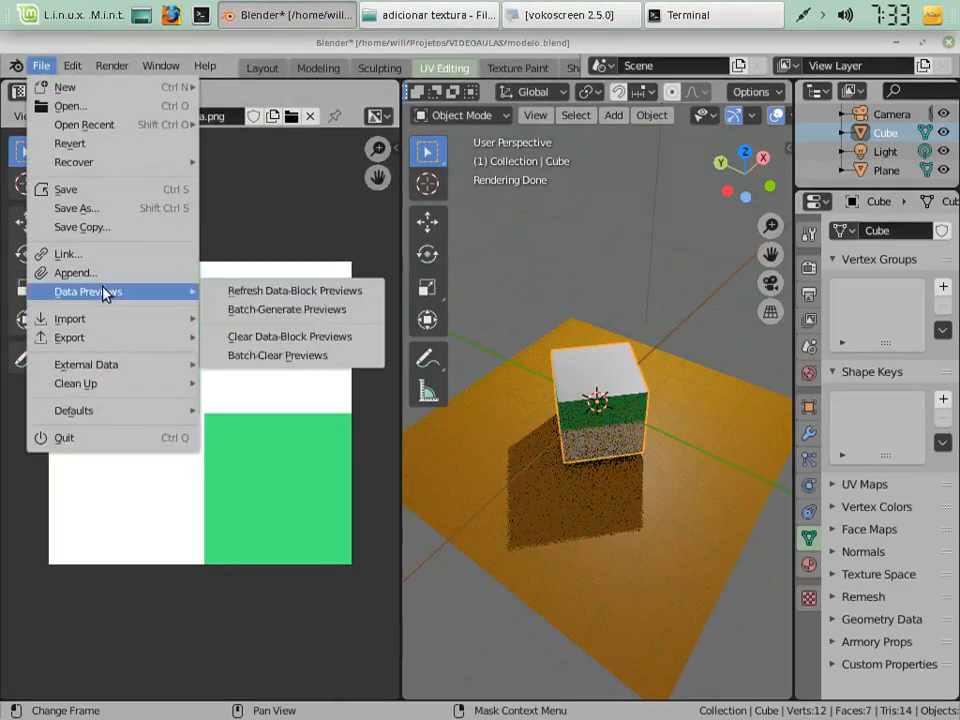
{"action": "left_click", "coordinate": [125, 439]}
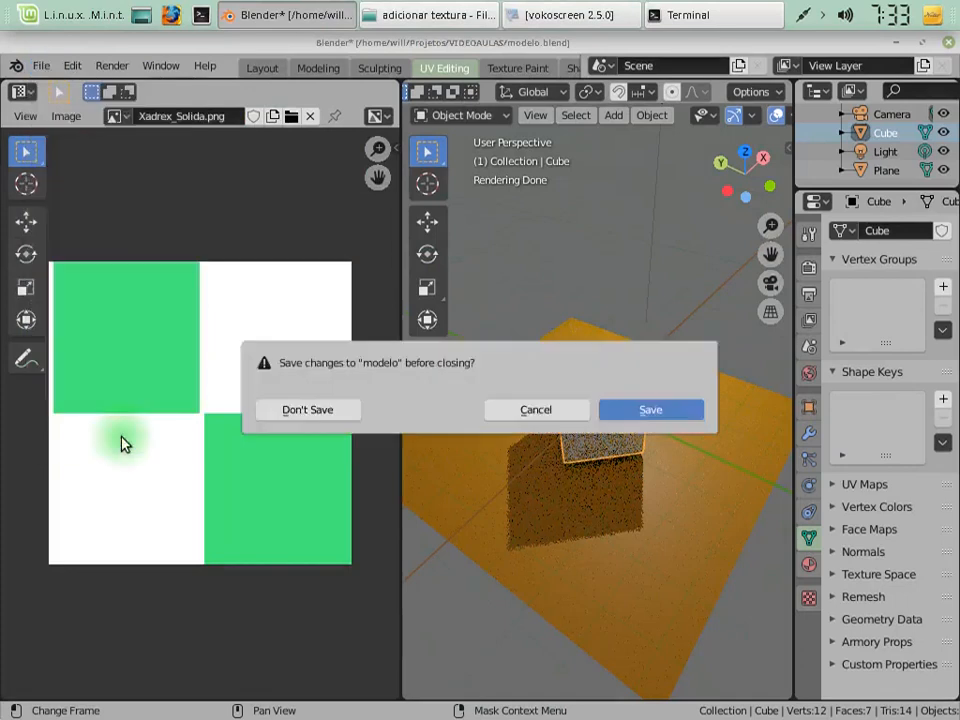
{"action": "left_click", "coordinate": [313, 412]}
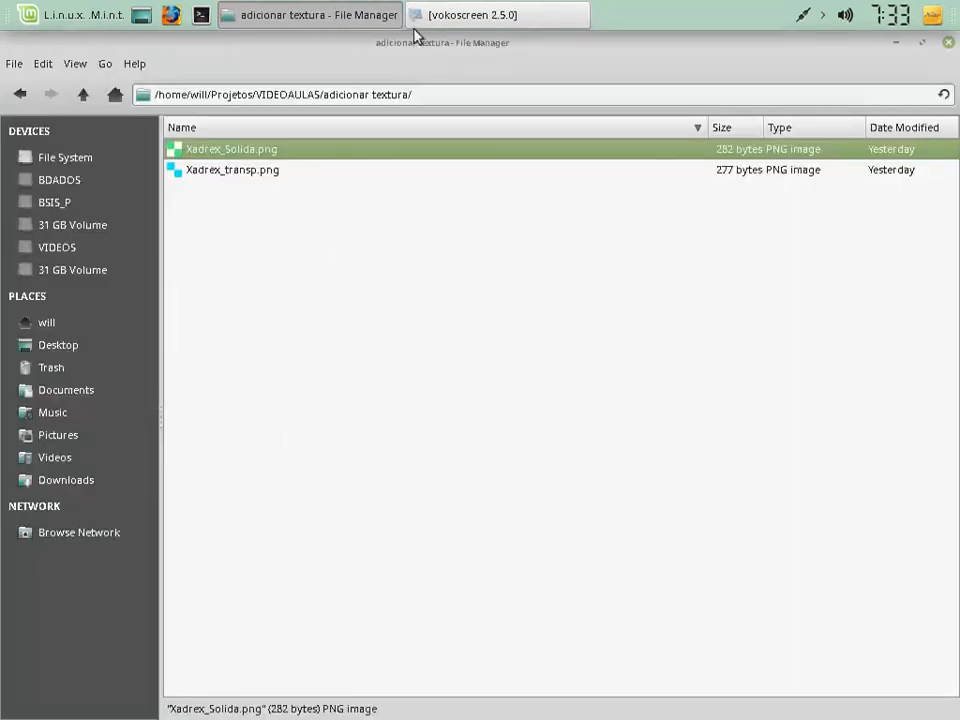
Relaunch Blender and reopen the recent file modelo.blend.
{"action": "left_click", "coordinate": [338, 14]}
{"action": "double_click", "coordinate": [76, 212]}
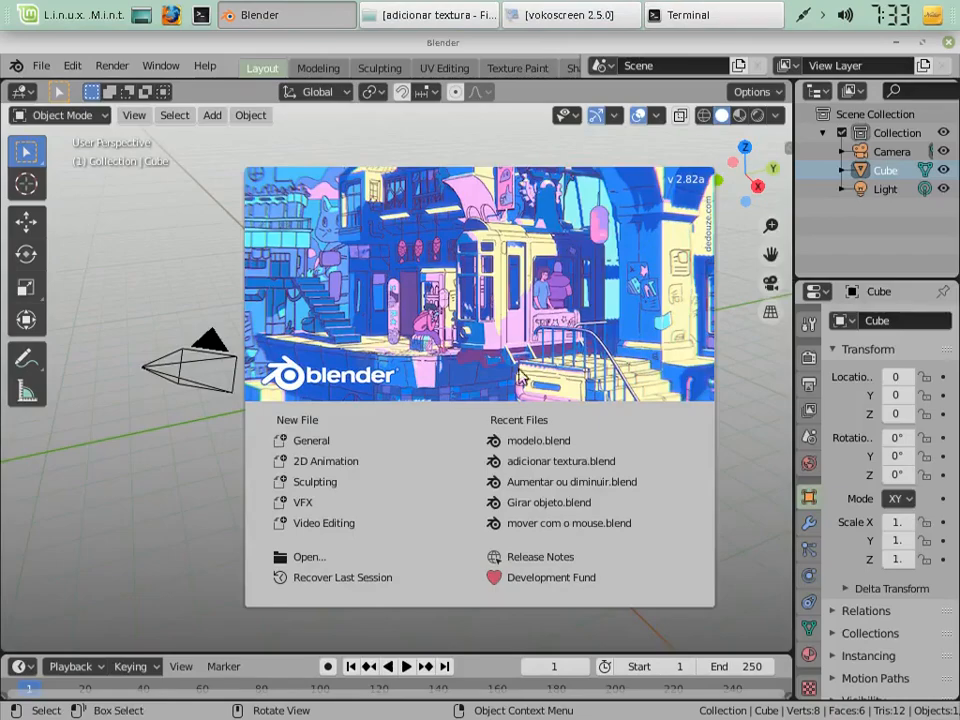
{"action": "left_click", "coordinate": [540, 440]}
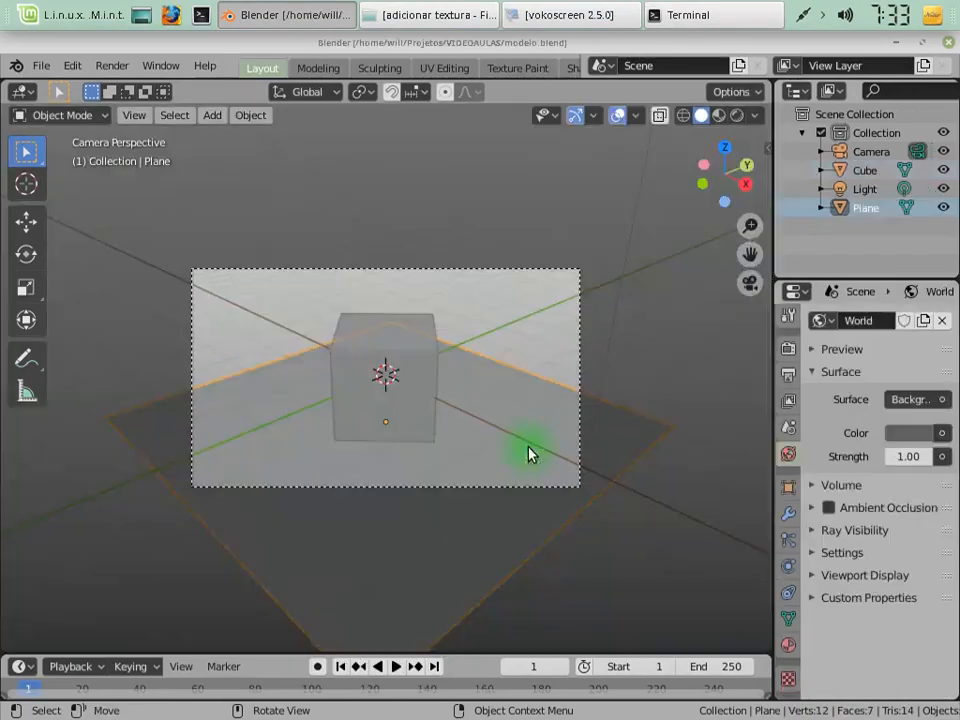
Give the Plane a new material with a muted red base colour of H 0.012, S 0.522 and V 0.727.
{"action": "left_click", "coordinate": [407, 356]}
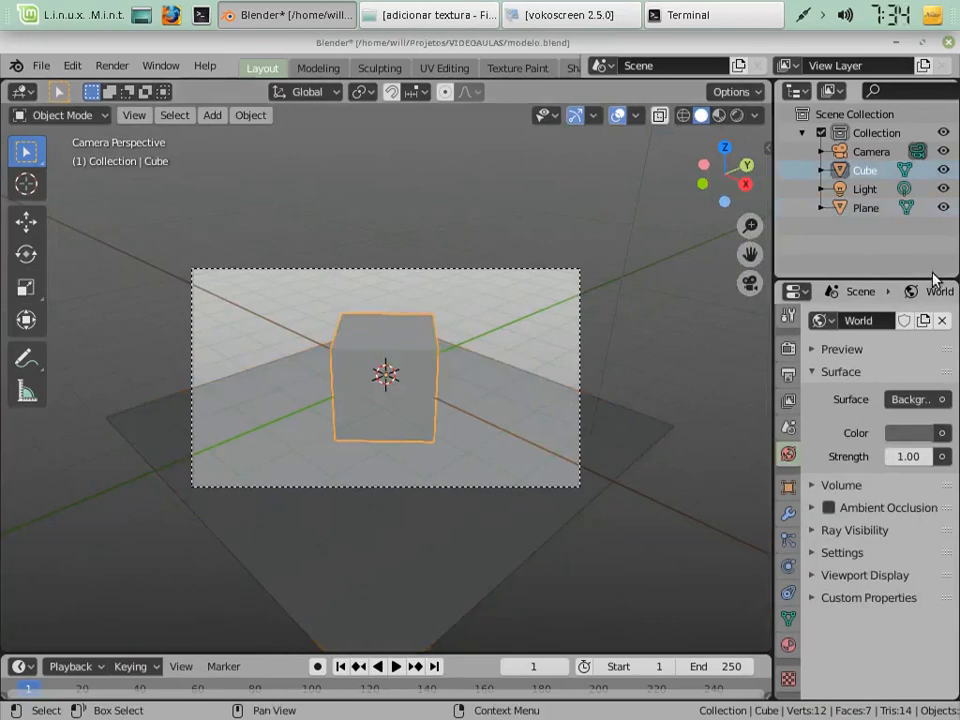
{"action": "left_click", "coordinate": [486, 435]}
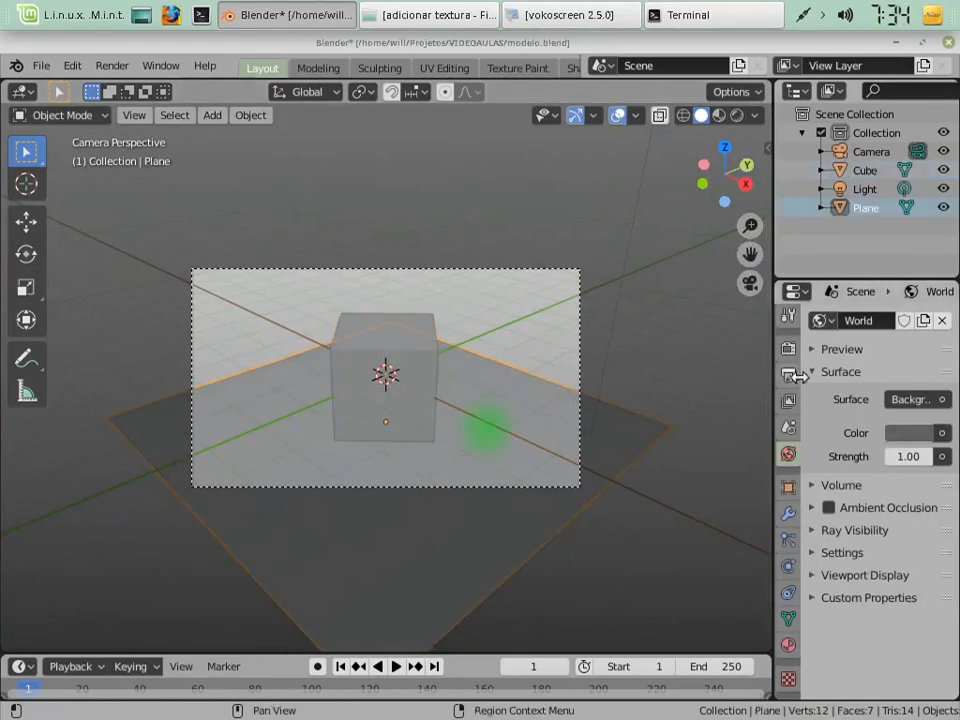
{"action": "left_click", "coordinate": [788, 645]}
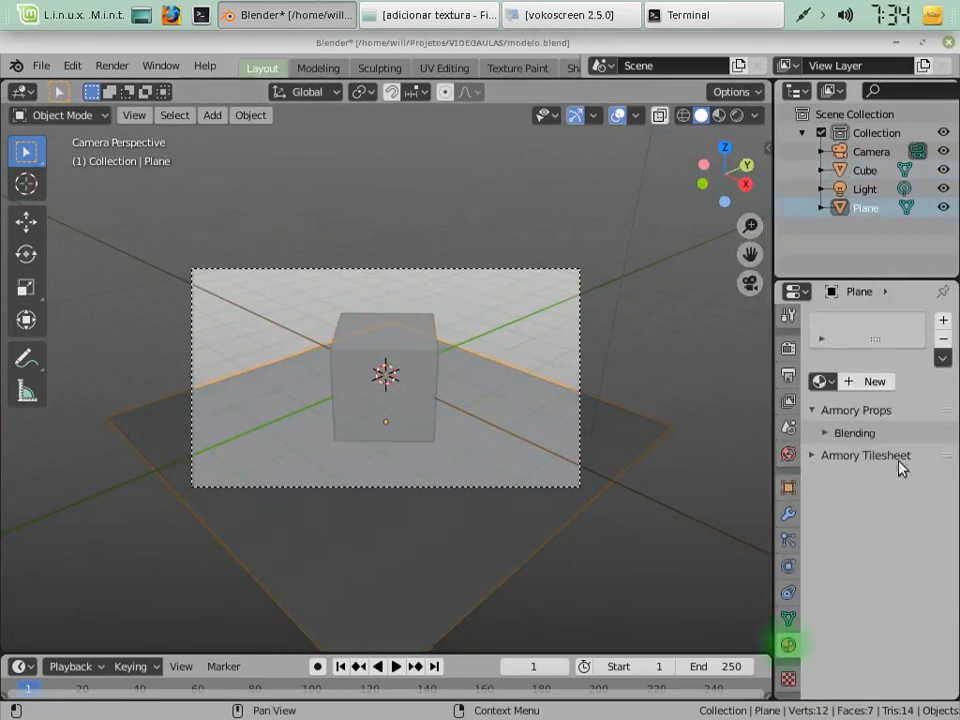
{"action": "left_click", "coordinate": [866, 384]}
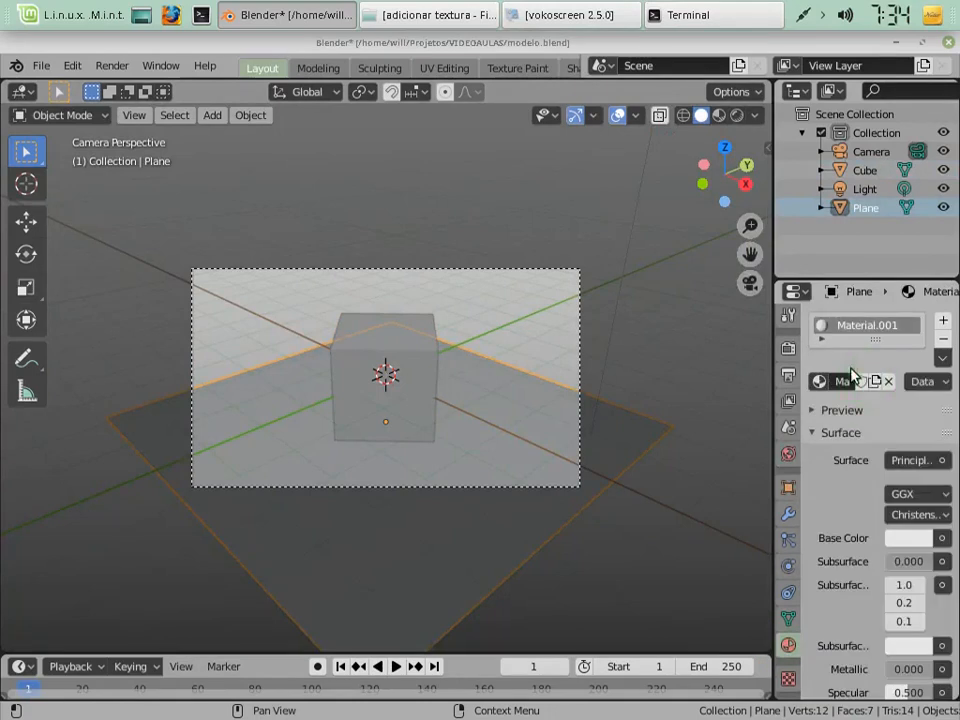
{"action": "left_click", "coordinate": [895, 540]}
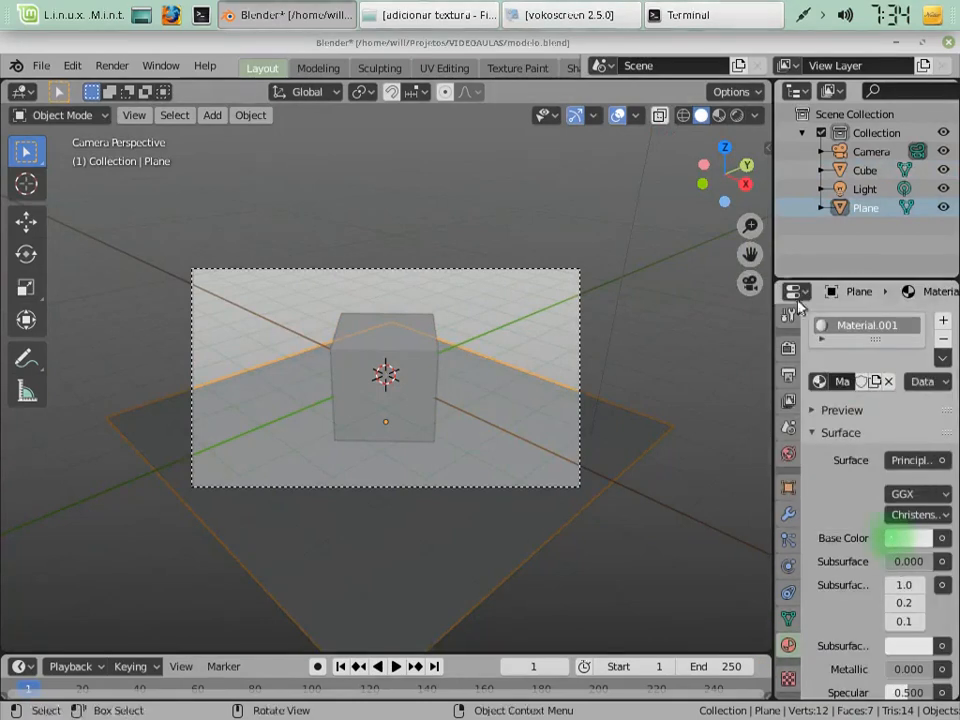
{"action": "left_click", "coordinate": [900, 542]}
{"action": "left_click", "coordinate": [832, 374]}
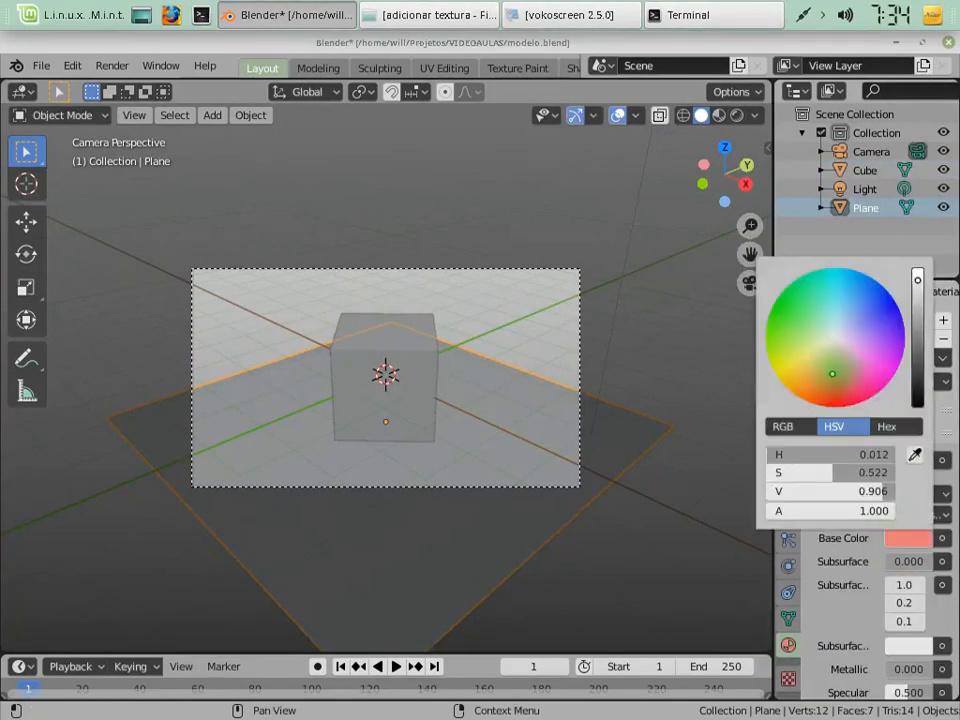
{"action": "left_click", "coordinate": [918, 311]}
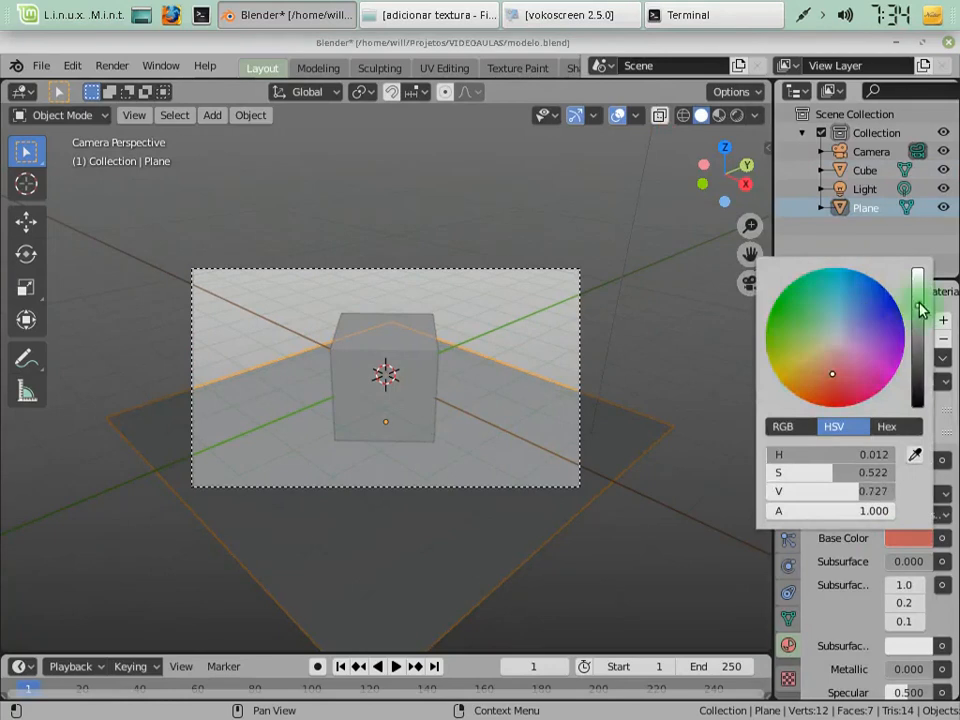
Display the cube's material in a Shader Editor in the Compositing workspace and reposition its Principled BSDF and Material Output nodes.
{"action": "left_click", "coordinate": [396, 398]}
{"action": "scroll", "coordinate": [447, 75], "scroll_direction": "down", "scroll_amount": 5}
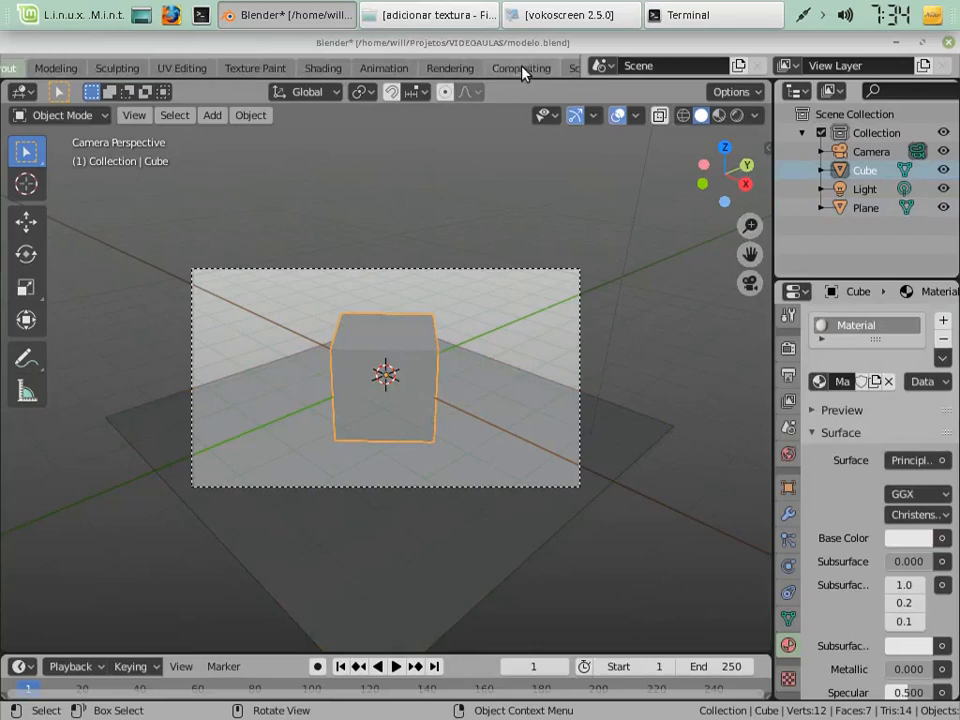
{"action": "left_click", "coordinate": [525, 69]}
{"action": "left_click", "coordinate": [20, 91]}
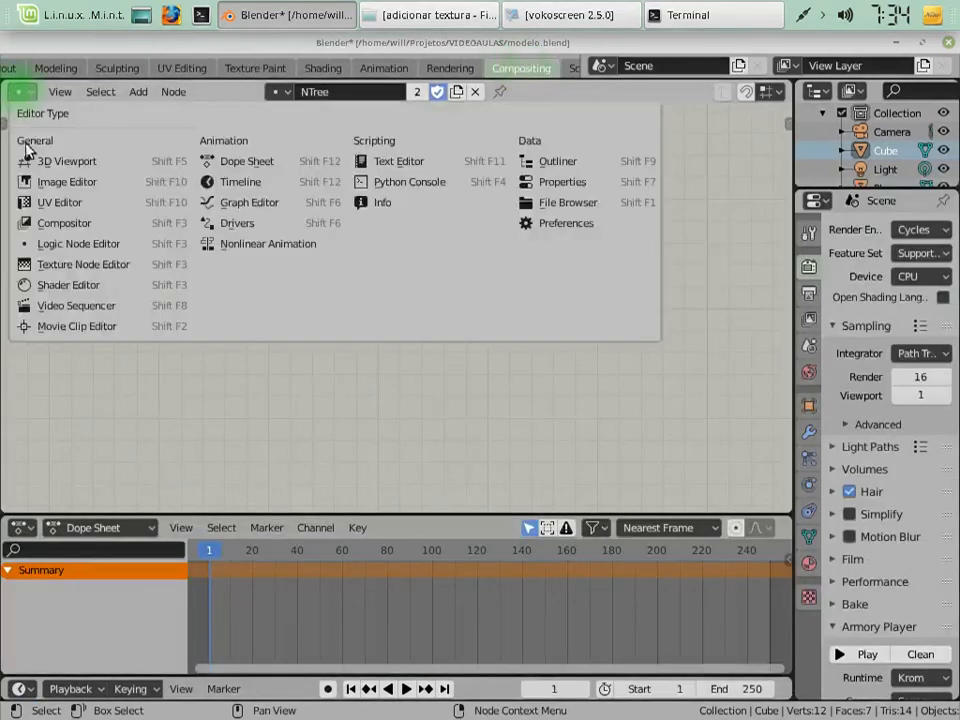
{"action": "left_click", "coordinate": [89, 286]}
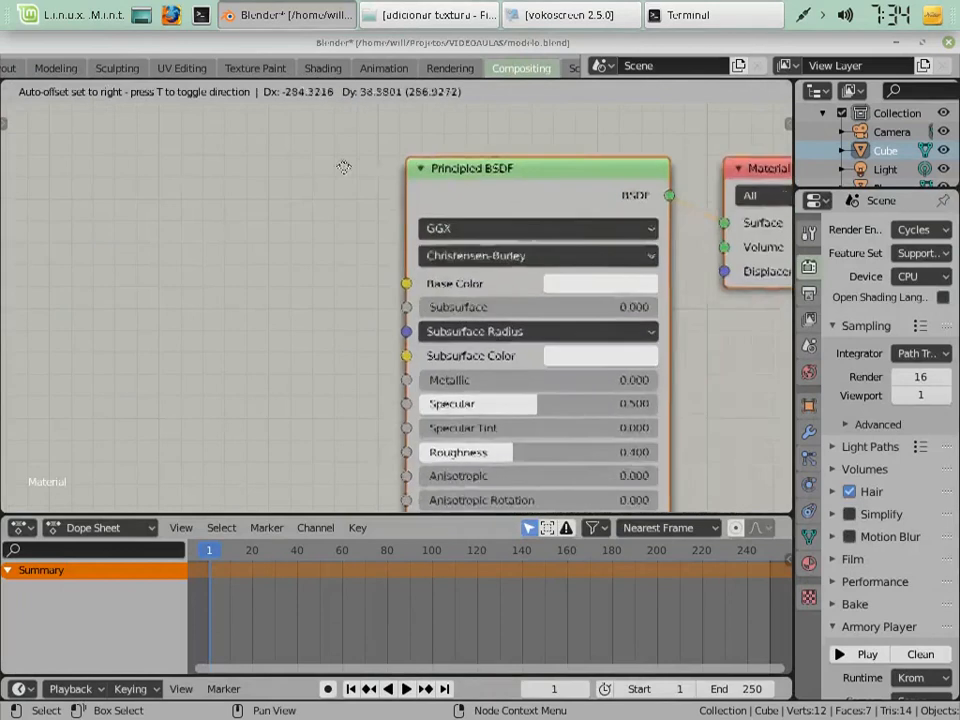
{"action": "left_click", "coordinate": [270, 170]}
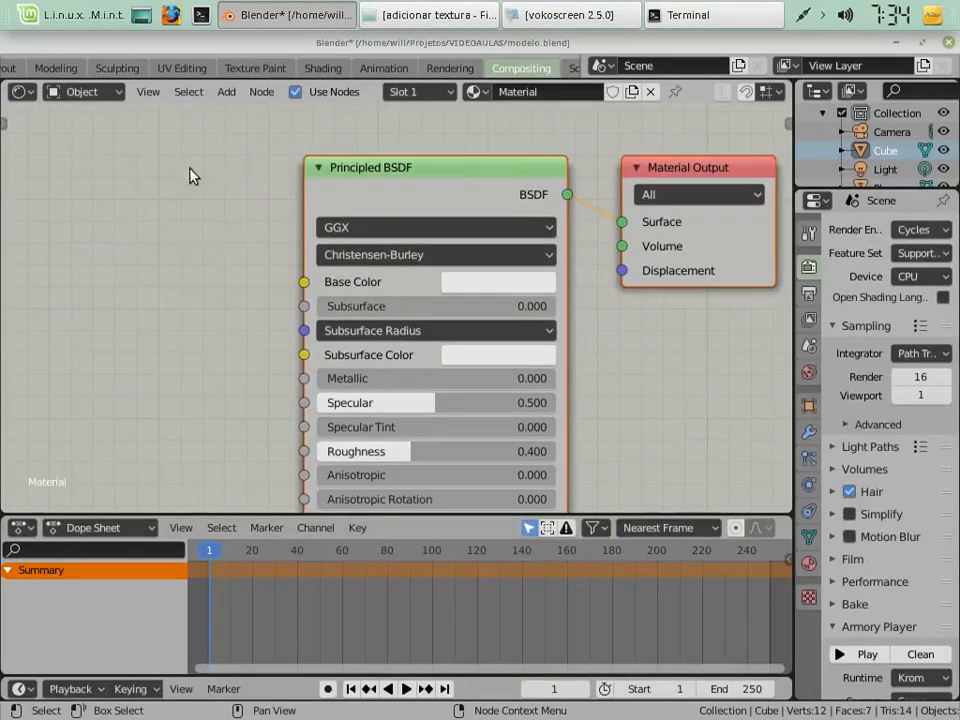
Add an Image Texture node to the cube's material and place it to the left of the Principled BSDF node.
{"action": "left_click", "coordinate": [226, 92]}
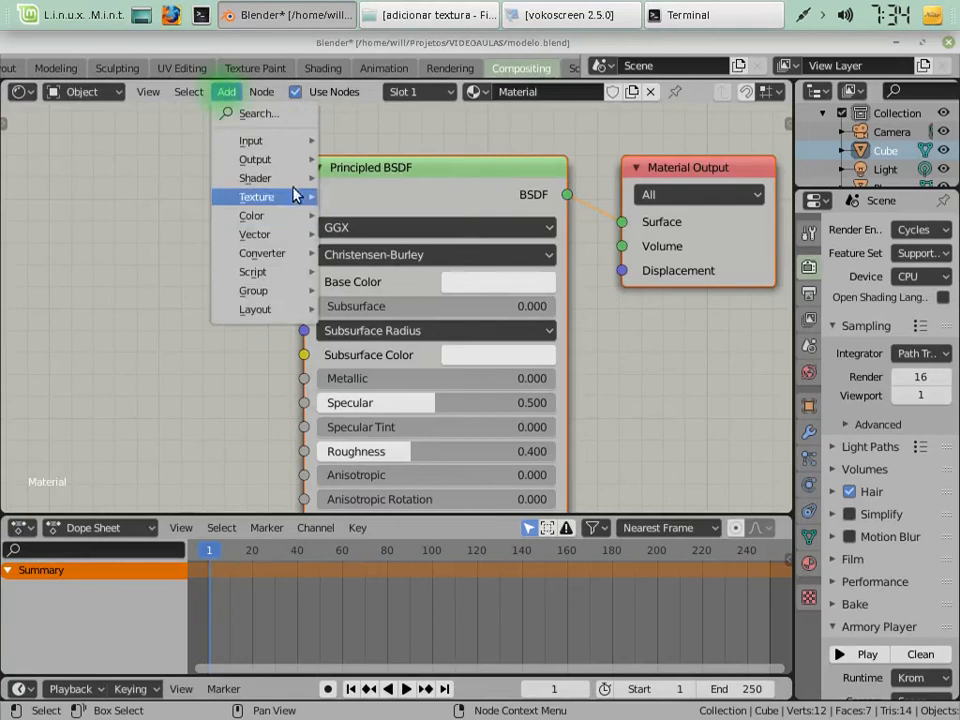
{"action": "mouse_move", "coordinate": [297, 196]}
{"action": "left_click", "coordinate": [392, 298]}
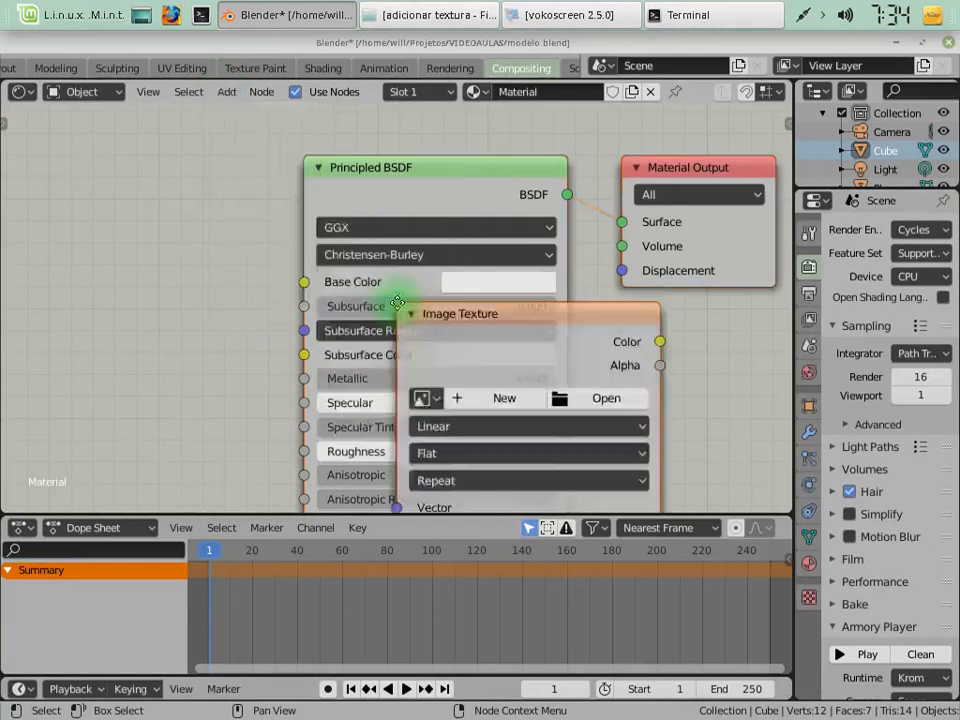
{"action": "left_click", "coordinate": [12, 163]}
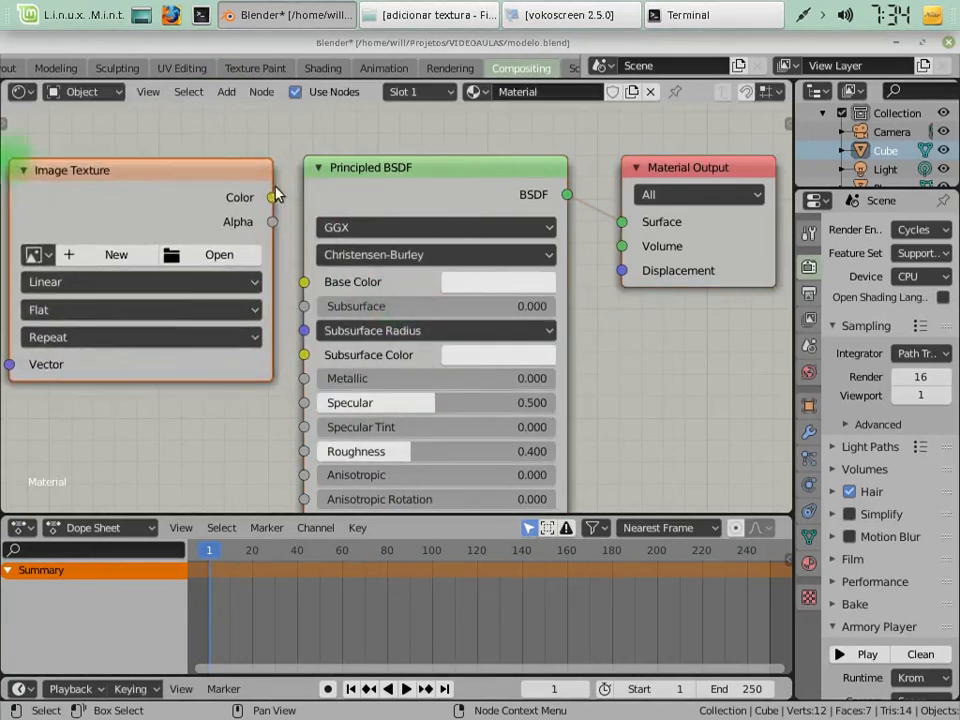
Link the Image Texture's Color output to the Principled BSDF's Base Color and load Xadrex_Solida.png from the adicionar textura folder.
{"action": "left_click_drag", "start_coordinate": [272, 197], "coordinate": [304, 282]}
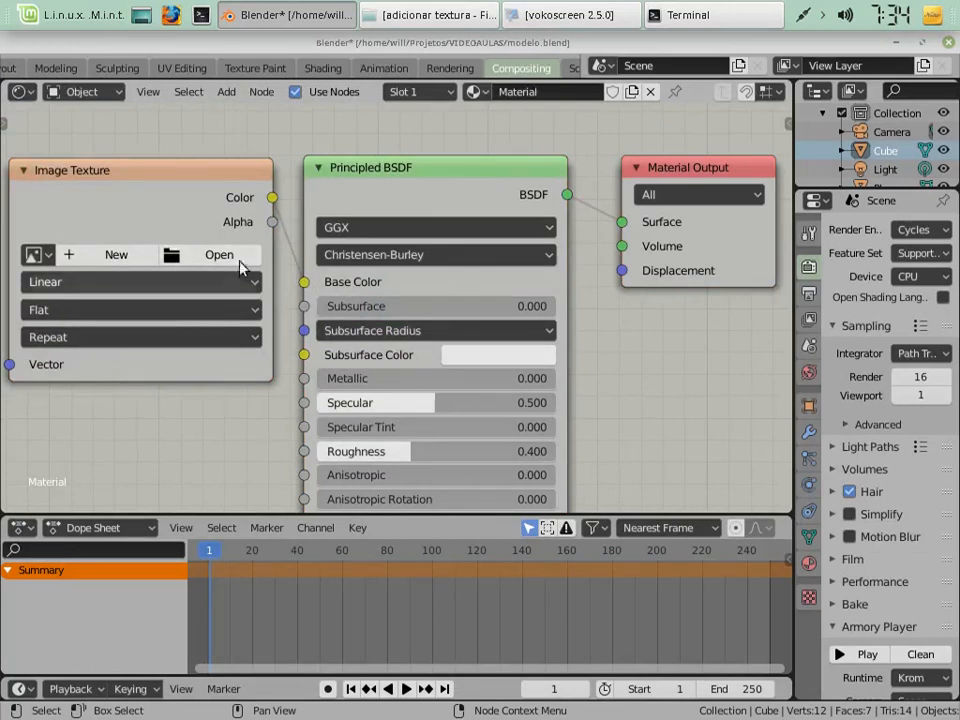
{"action": "left_click", "coordinate": [197, 258]}
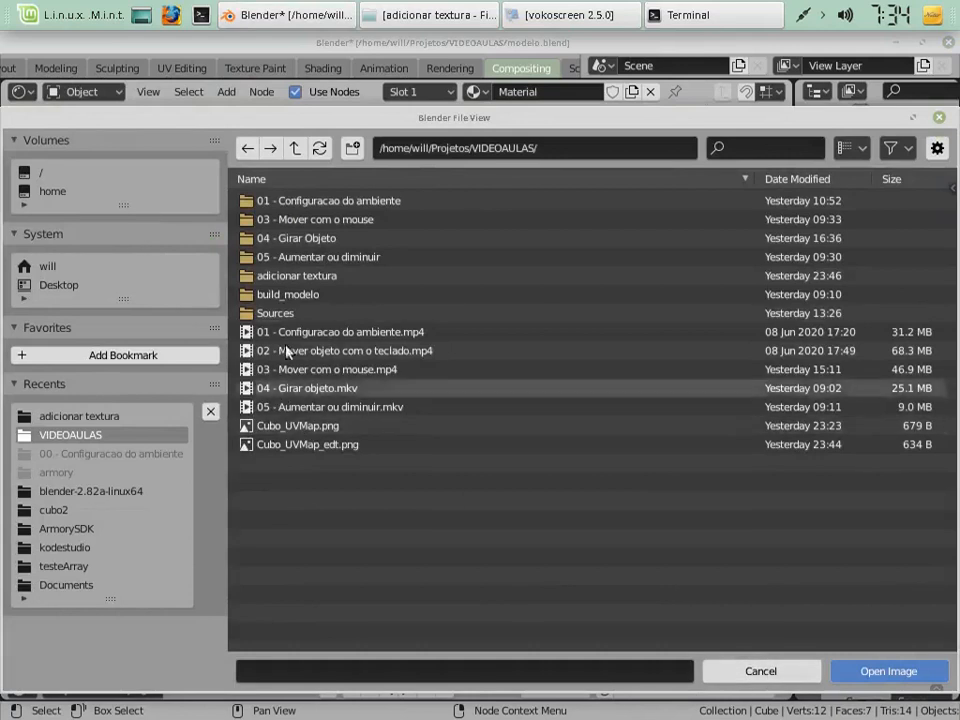
{"action": "double_click", "coordinate": [281, 278]}
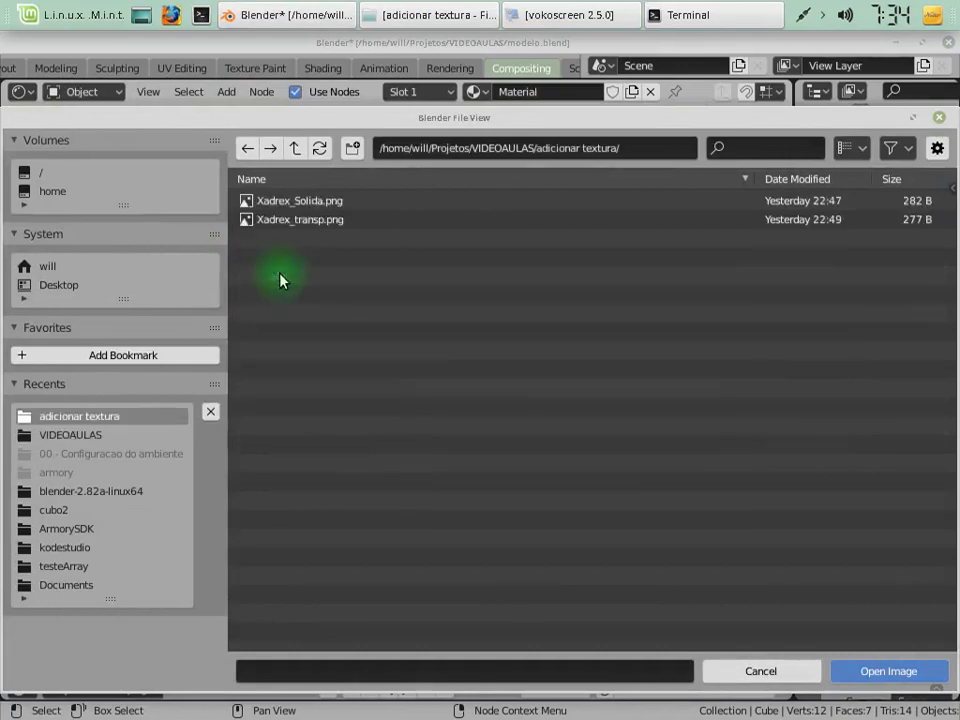
{"action": "left_click", "coordinate": [298, 202]}
{"action": "left_click", "coordinate": [881, 676]}
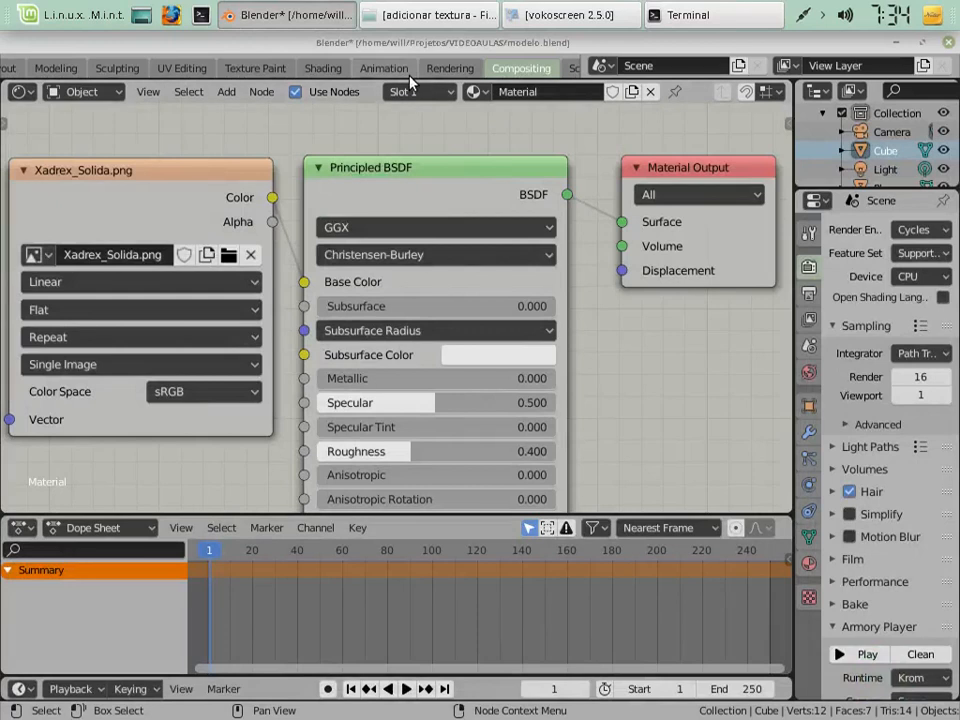
Play the scene in the Armory player to check the cube's texture, and close the player window.
{"action": "key", "text": "F5"}
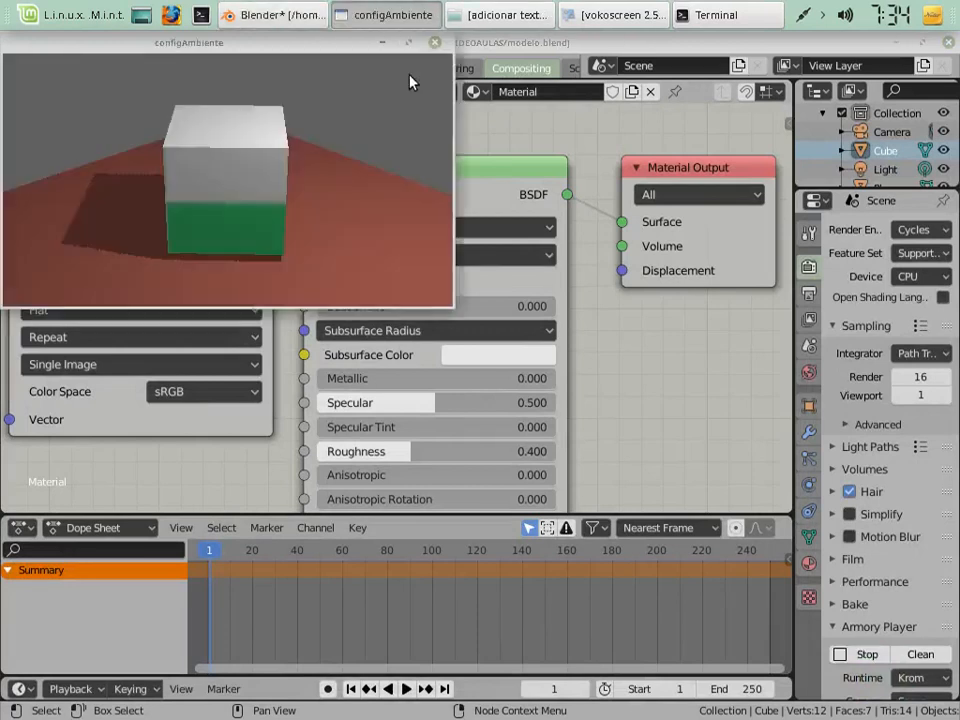
{"action": "left_click", "coordinate": [435, 43]}
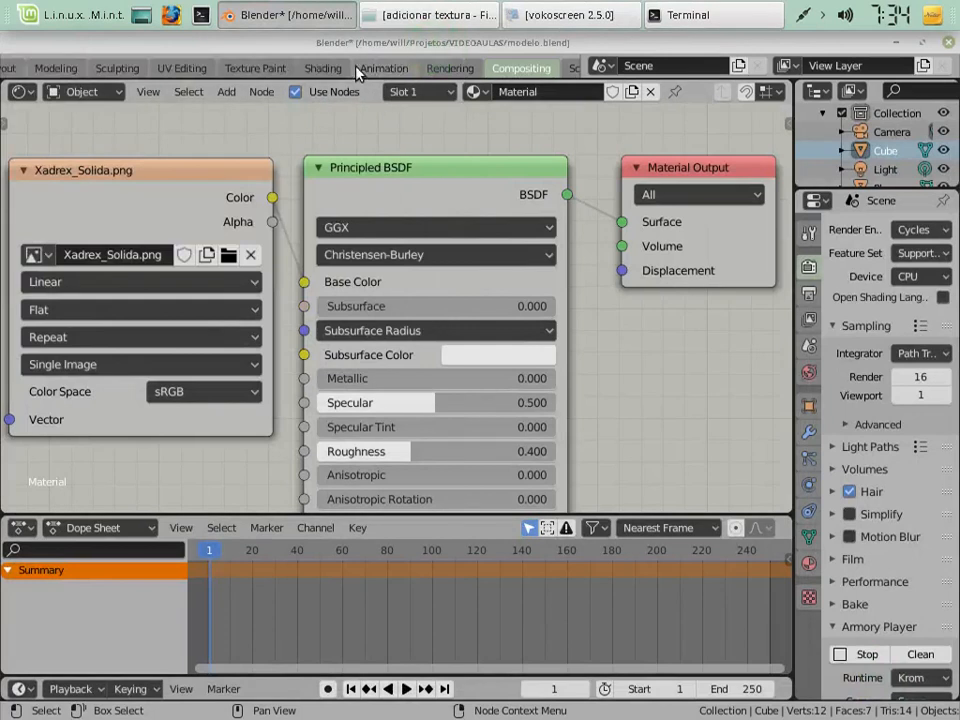
In the UV Editing workspace, set the 3D viewport to rendered shading and switch the cube to face selection mode.
{"action": "scroll", "coordinate": [313, 67], "scroll_direction": "left", "scroll_amount": 3}
{"action": "left_click", "coordinate": [305, 68]}
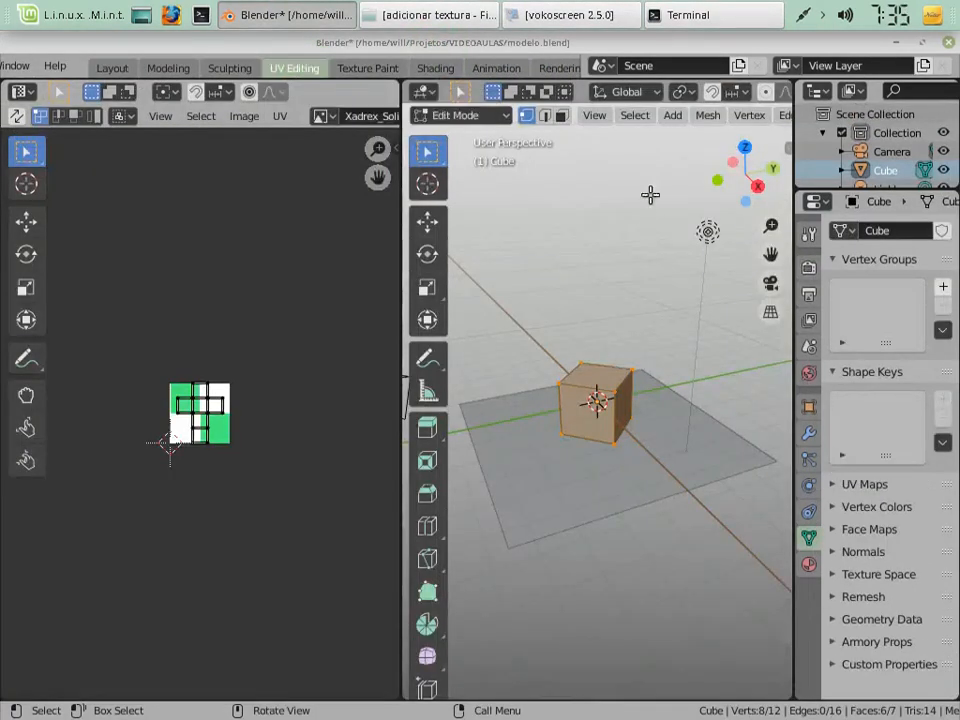
{"action": "scroll", "coordinate": [669, 124], "scroll_direction": "right", "scroll_amount": 8}
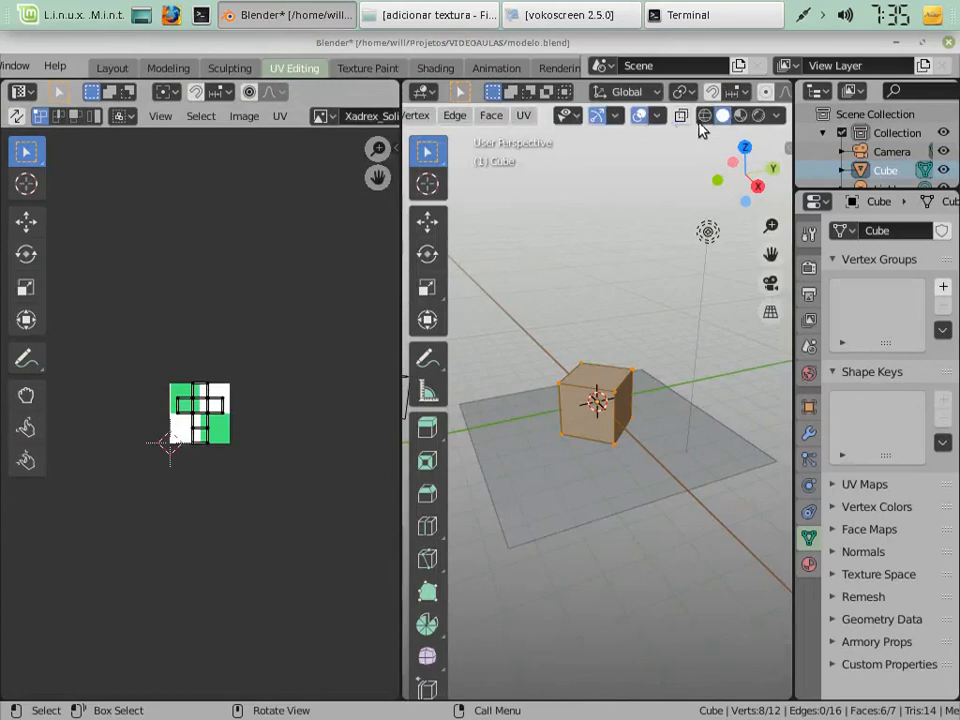
{"action": "left_click", "coordinate": [757, 116]}
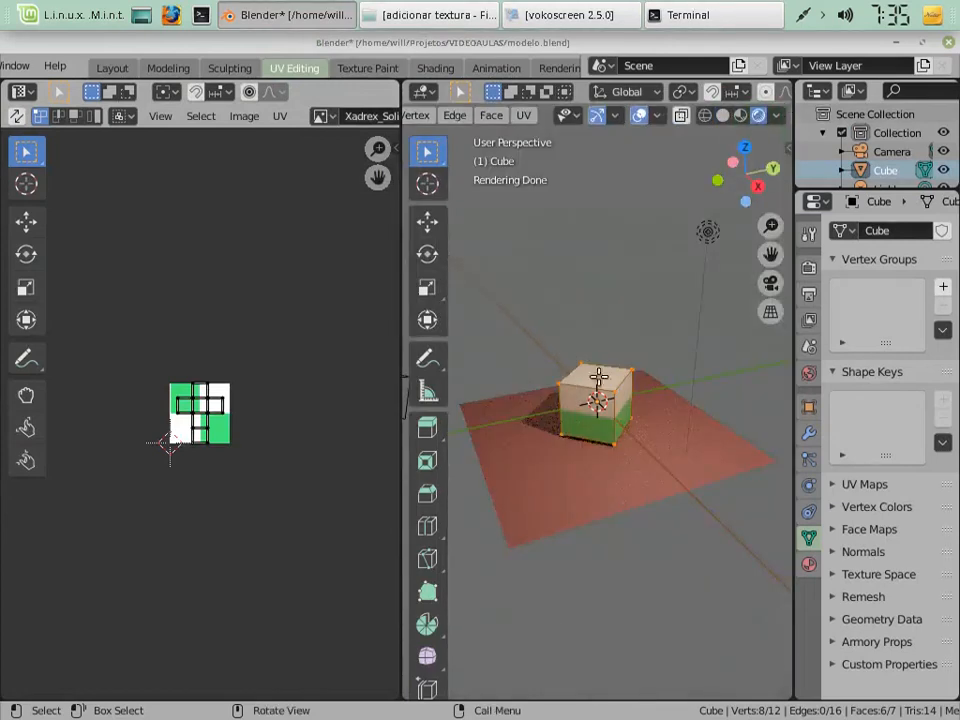
{"action": "scroll", "coordinate": [553, 117], "scroll_direction": "left", "scroll_amount": 8}
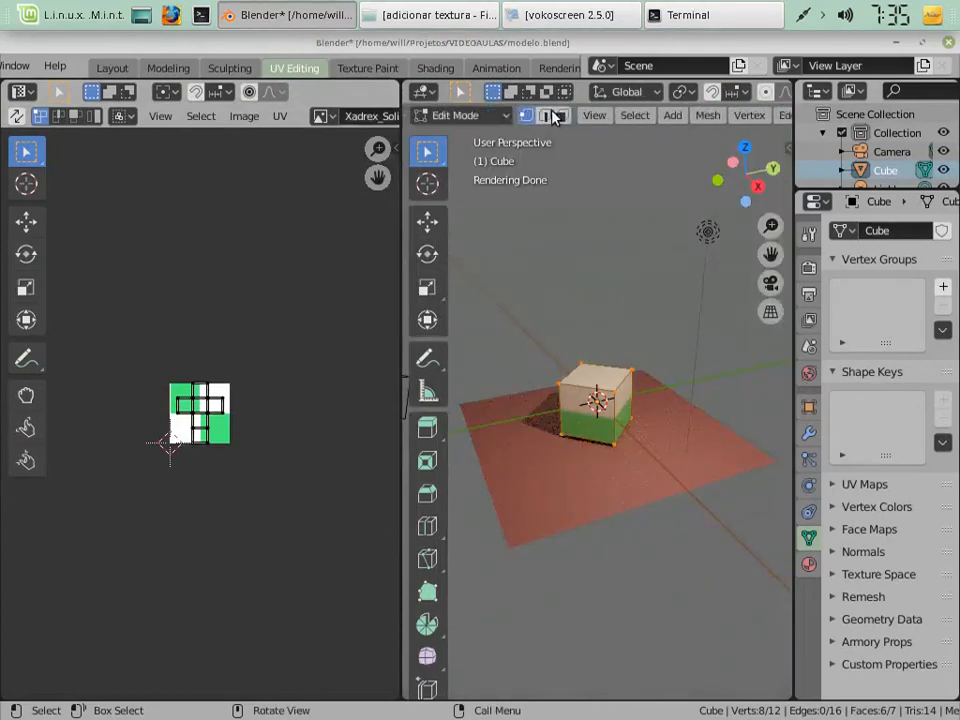
{"action": "left_click", "coordinate": [562, 117]}
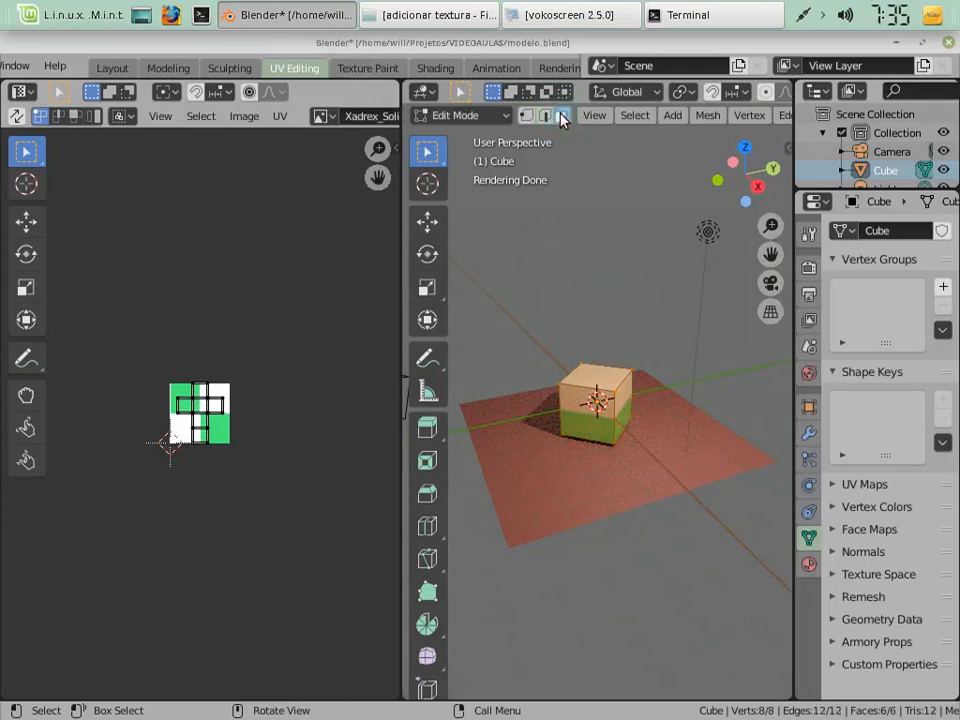
Select all the cube's UVs and start a UV layout export into the adicionar textura folder.
{"action": "scroll", "coordinate": [264, 465], "scroll_direction": "up", "scroll_amount": 7}
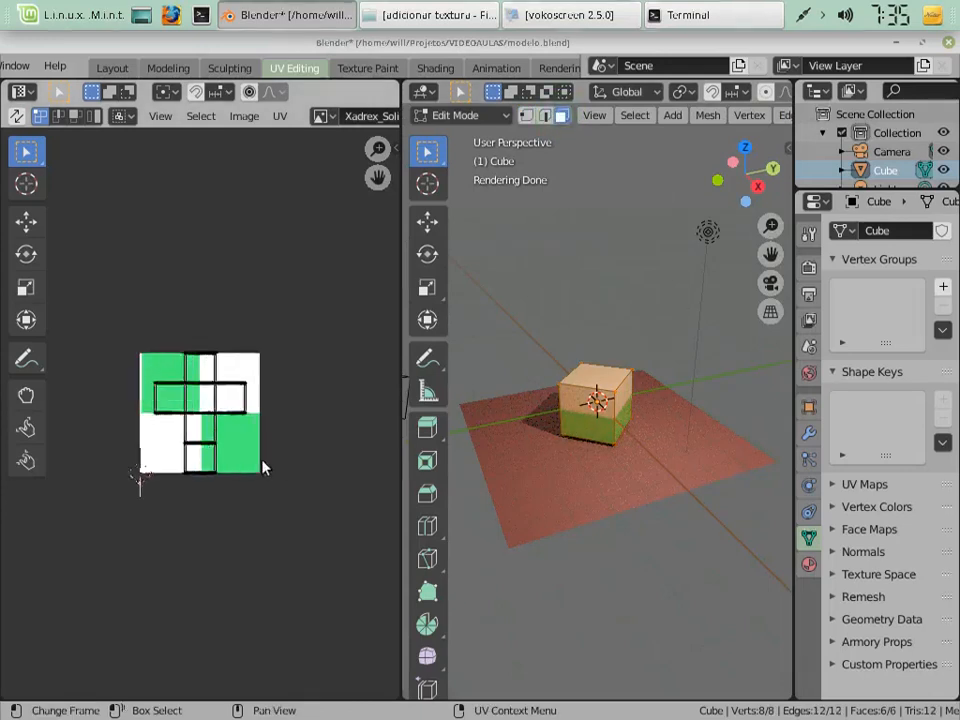
{"action": "scroll", "coordinate": [217, 404], "scroll_direction": "up", "scroll_amount": 1}
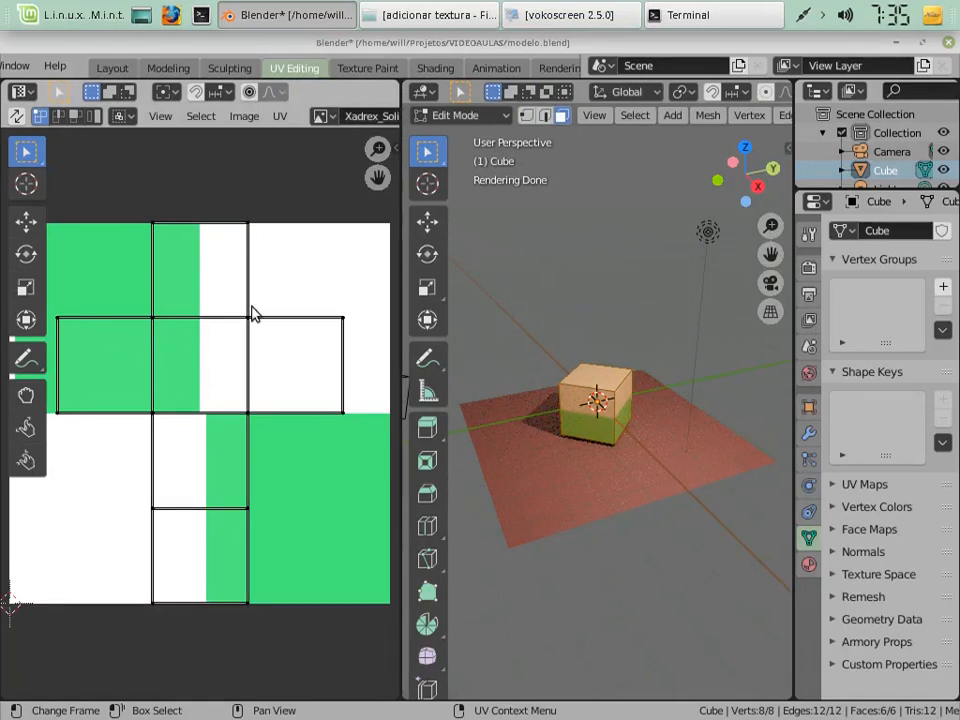
{"action": "key", "text": "a"}
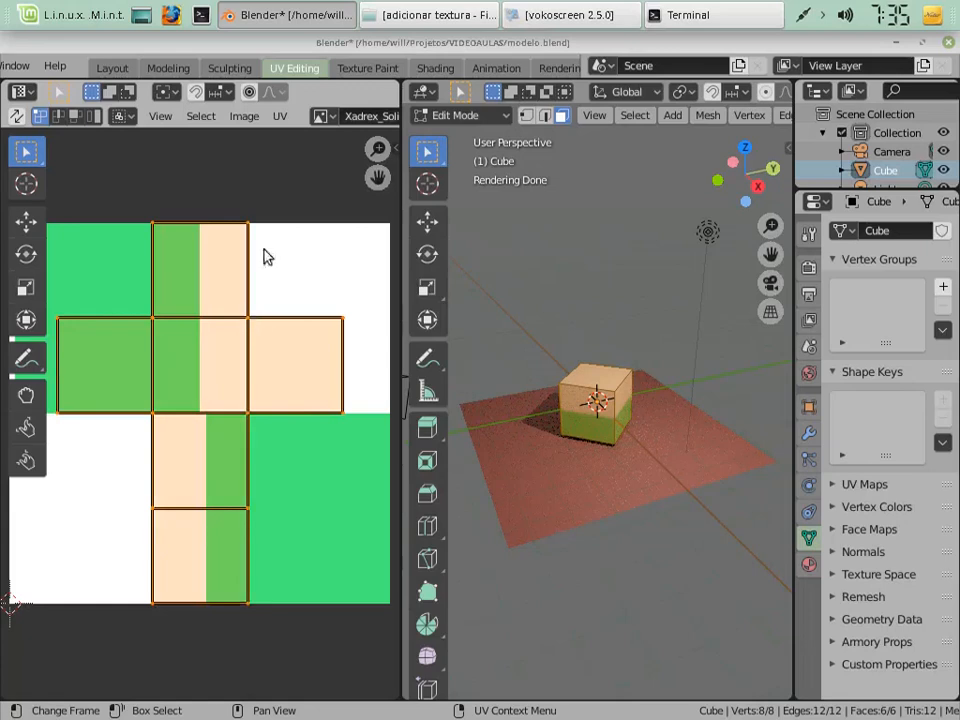
{"action": "left_click", "coordinate": [280, 116]}
{"action": "left_click", "coordinate": [283, 116]}
{"action": "left_click", "coordinate": [372, 536]}
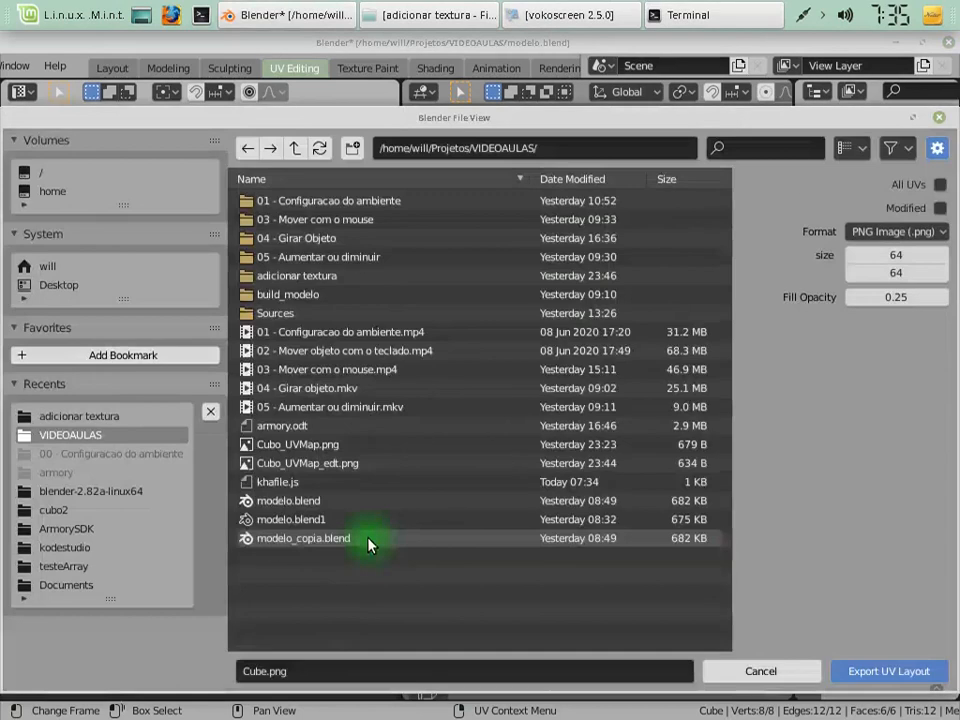
{"action": "double_click", "coordinate": [285, 276]}
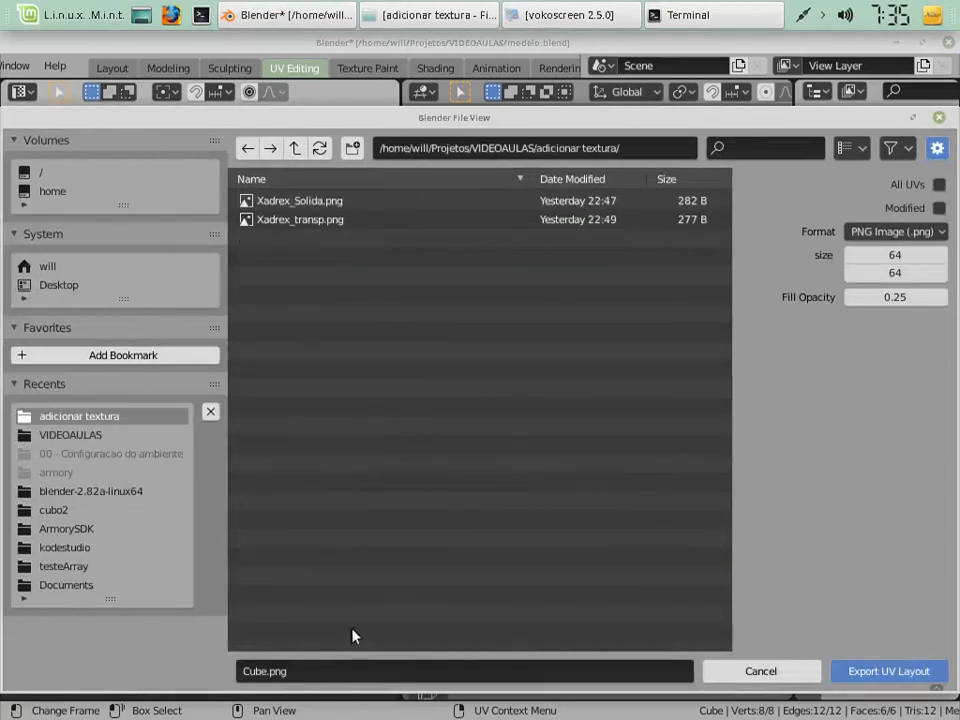
Name the file Cubo_uvmap.png and export the UV layout.
{"action": "left_click", "coordinate": [312, 670]}
{"action": "key", "text": "Left"}
{"action": "key", "text": "Right"}
{"action": "key", "text": "Right"}
{"action": "key", "text": "Right"}
{"action": "key", "text": "Right"}
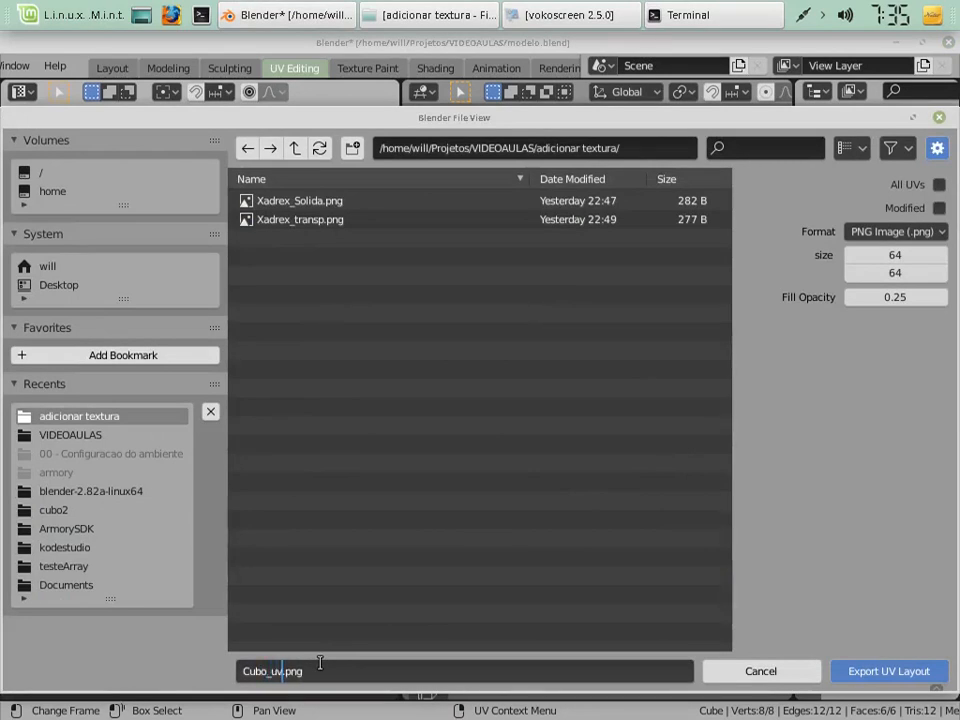
{"action": "type", "text": "map"}
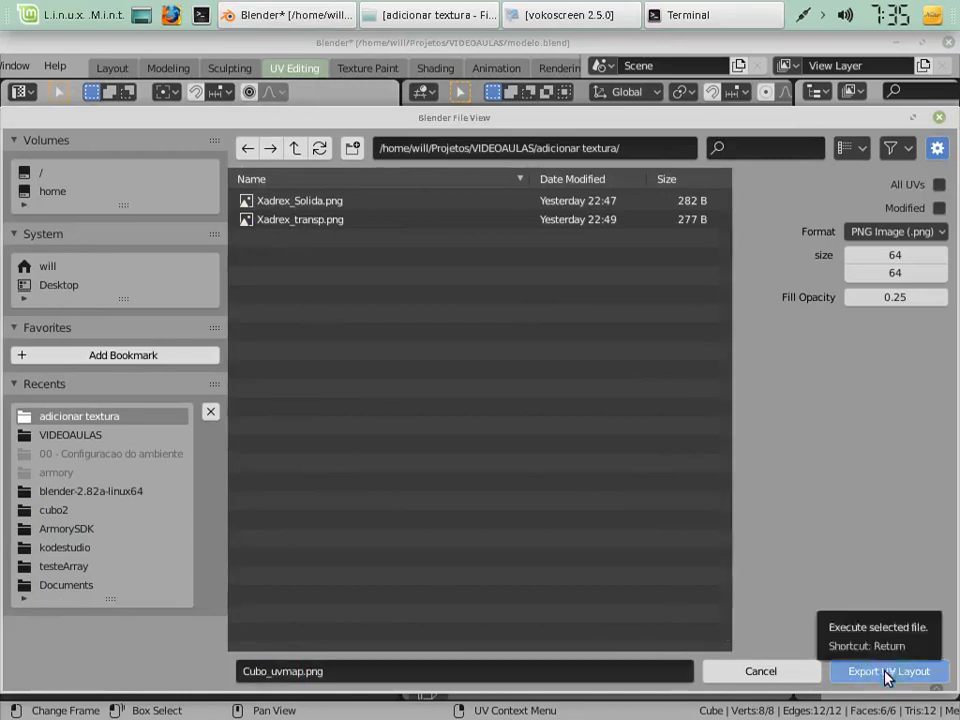
{"action": "left_click", "coordinate": [884, 673]}
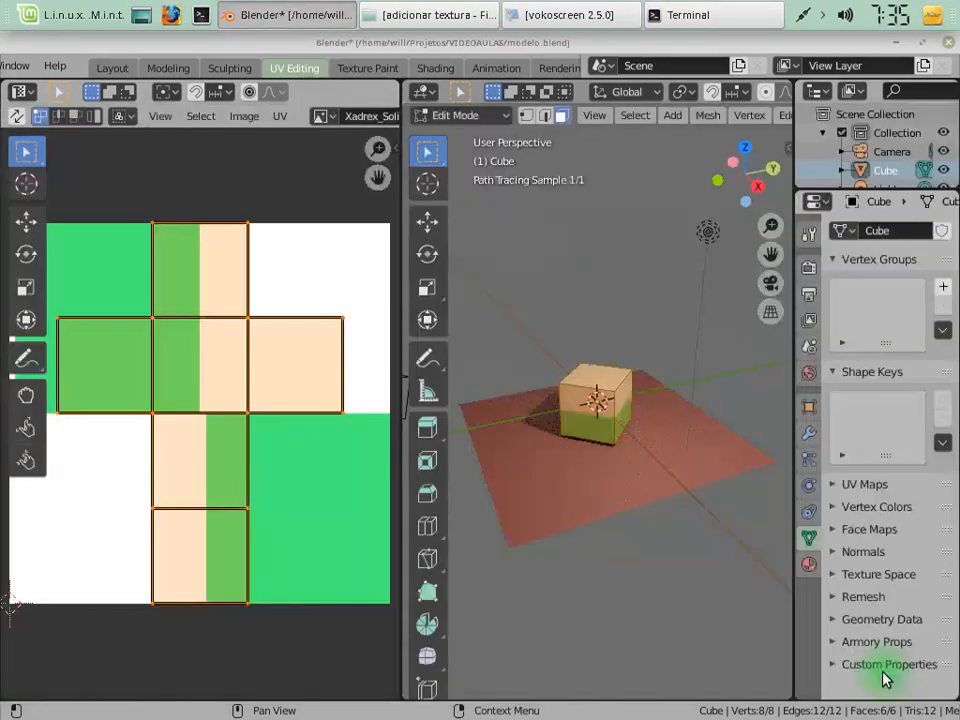
Open Cubo_uvmap.png from the file manager in the maximized image viewer and examine the unwrapped cube faces.
{"action": "left_click", "coordinate": [435, 15]}
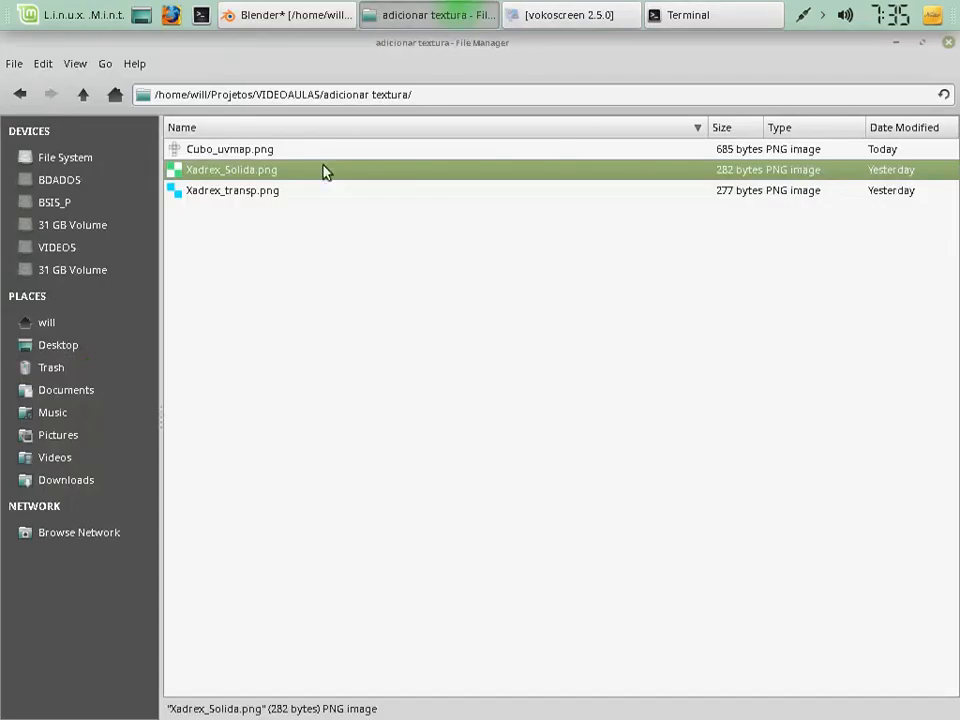
{"action": "double_click", "coordinate": [198, 155]}
{"action": "scroll", "coordinate": [490, 412], "scroll_direction": "up", "scroll_amount": 5}
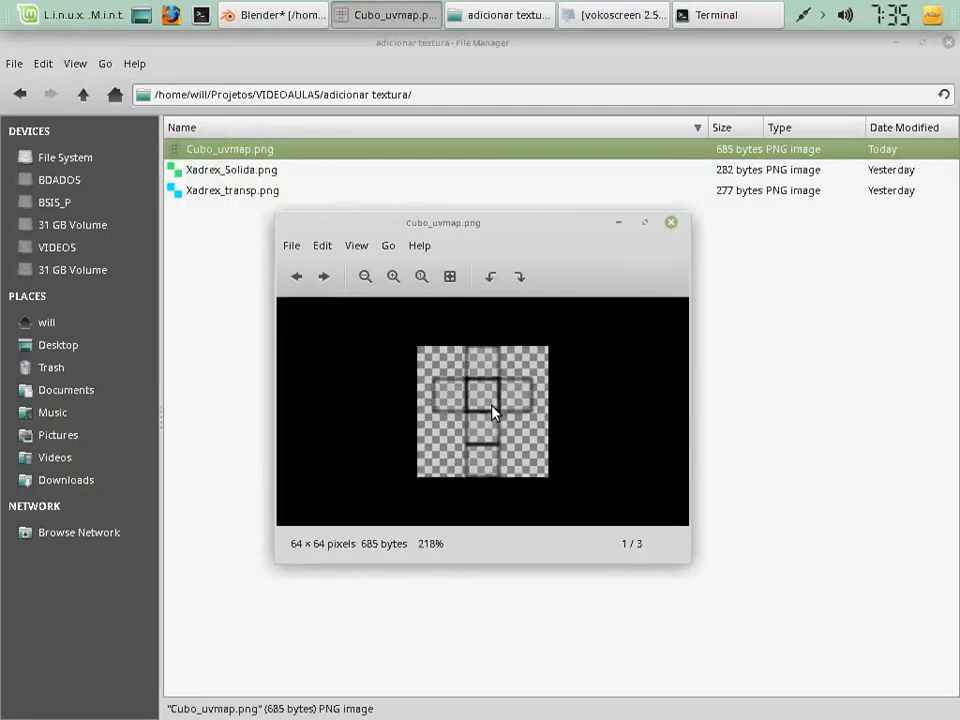
{"action": "left_click", "coordinate": [645, 222]}
{"action": "scroll", "coordinate": [536, 436], "scroll_direction": "up", "scroll_amount": 3}
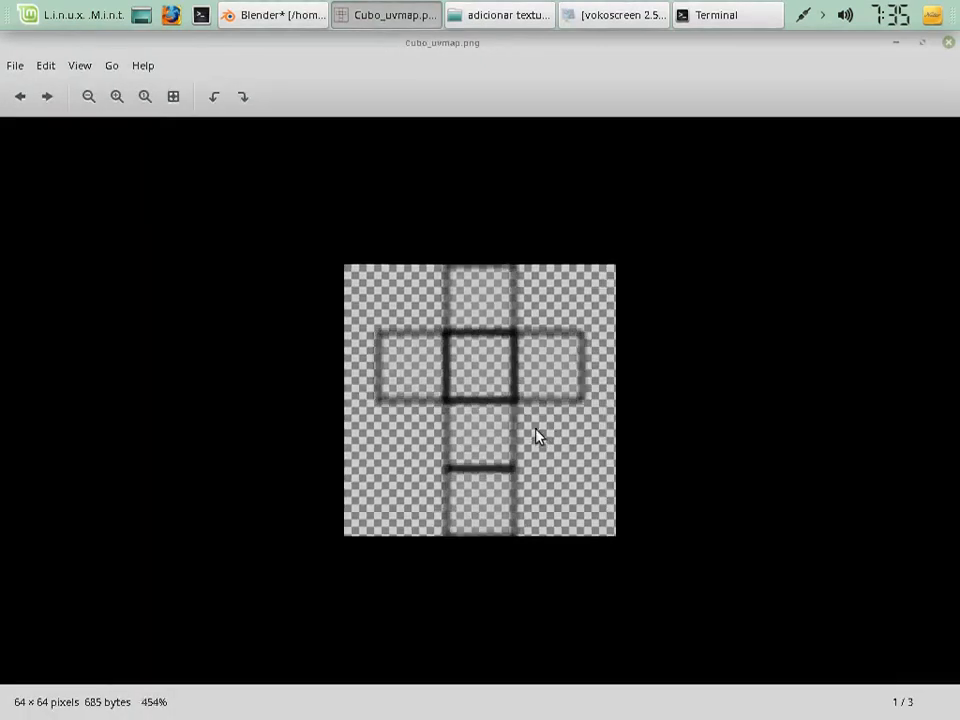
{"action": "scroll", "coordinate": [536, 436], "scroll_direction": "up", "scroll_amount": 3}
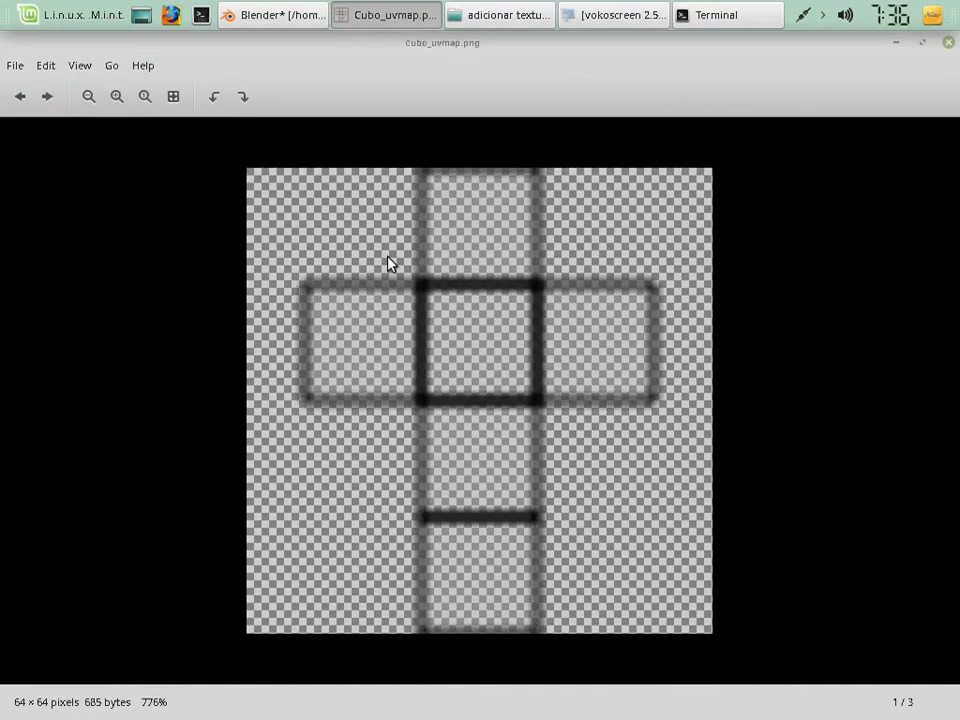
{"action": "scroll", "coordinate": [390, 263], "scroll_direction": "up", "scroll_amount": 2}
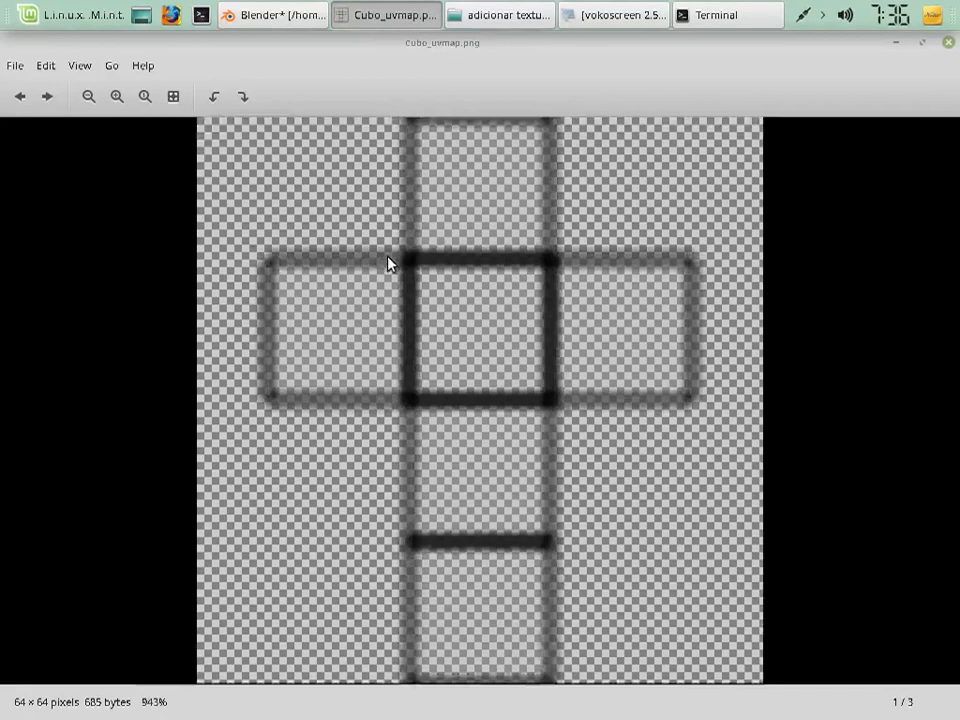
{"action": "scroll", "coordinate": [390, 263], "scroll_direction": "down", "scroll_amount": 2}
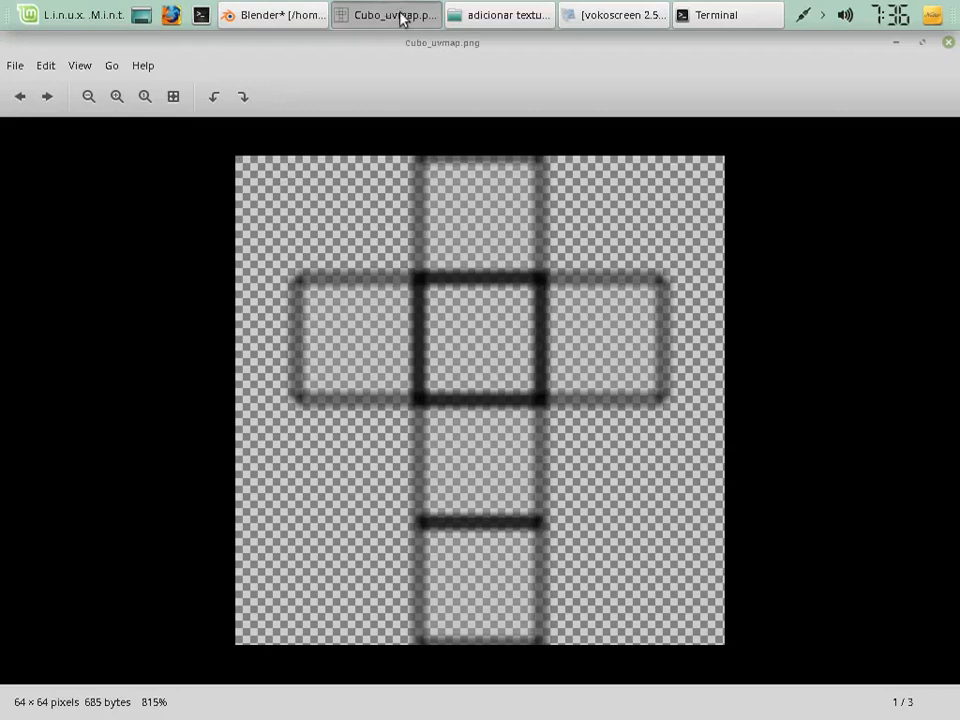
Compare the exported UV map image with the UV layout in Blender, and close the image viewer.
{"action": "left_click", "coordinate": [289, 14]}
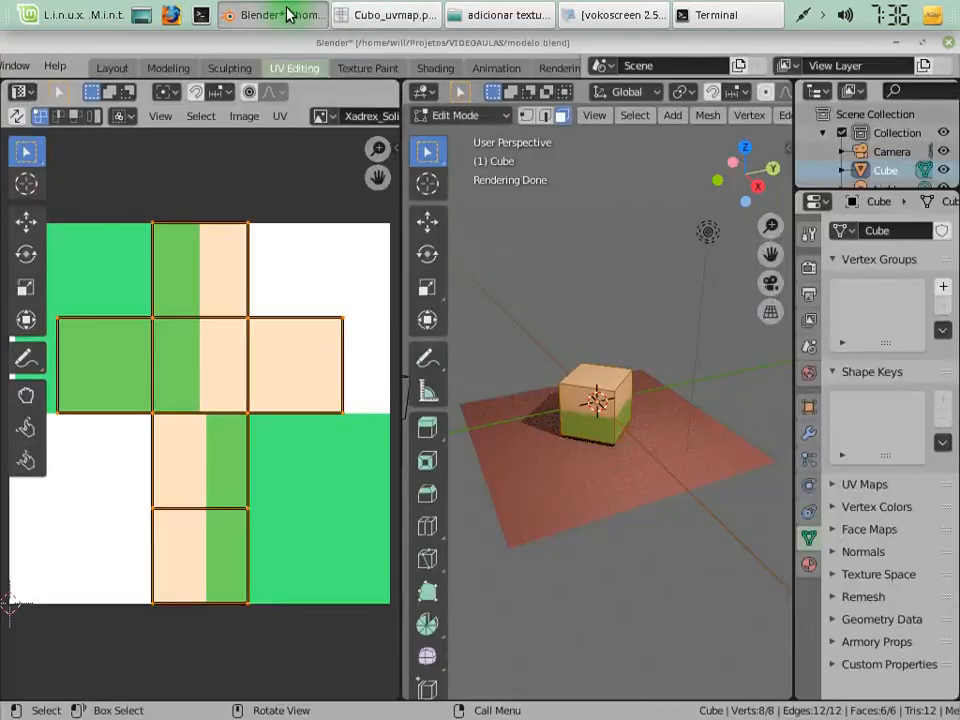
{"action": "left_click", "coordinate": [381, 15]}
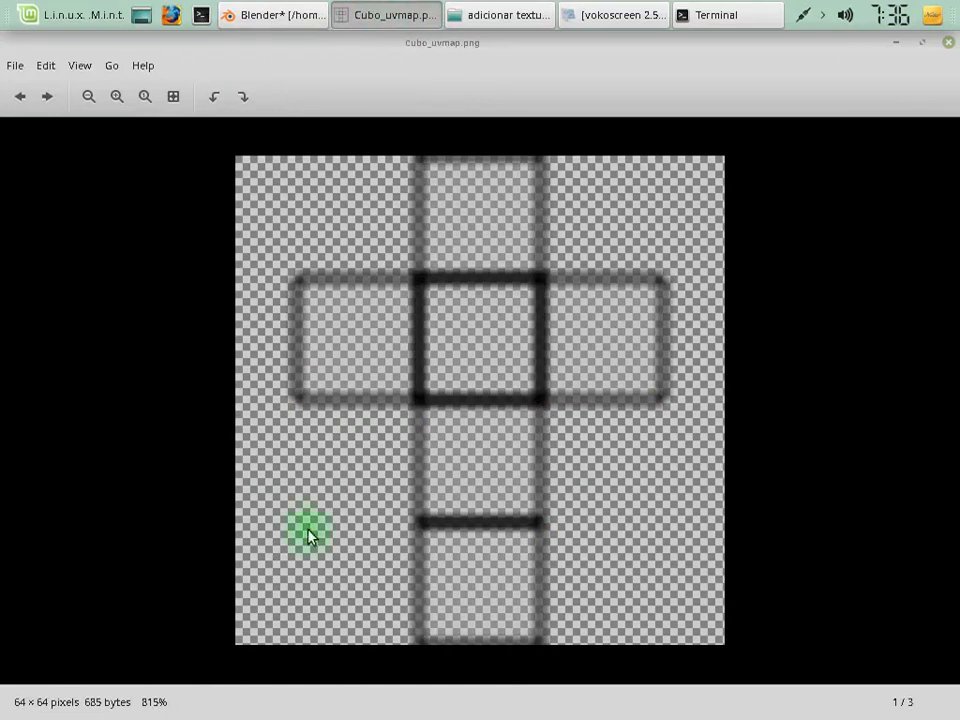
{"action": "scroll", "coordinate": [311, 534], "scroll_direction": "up", "scroll_amount": 2}
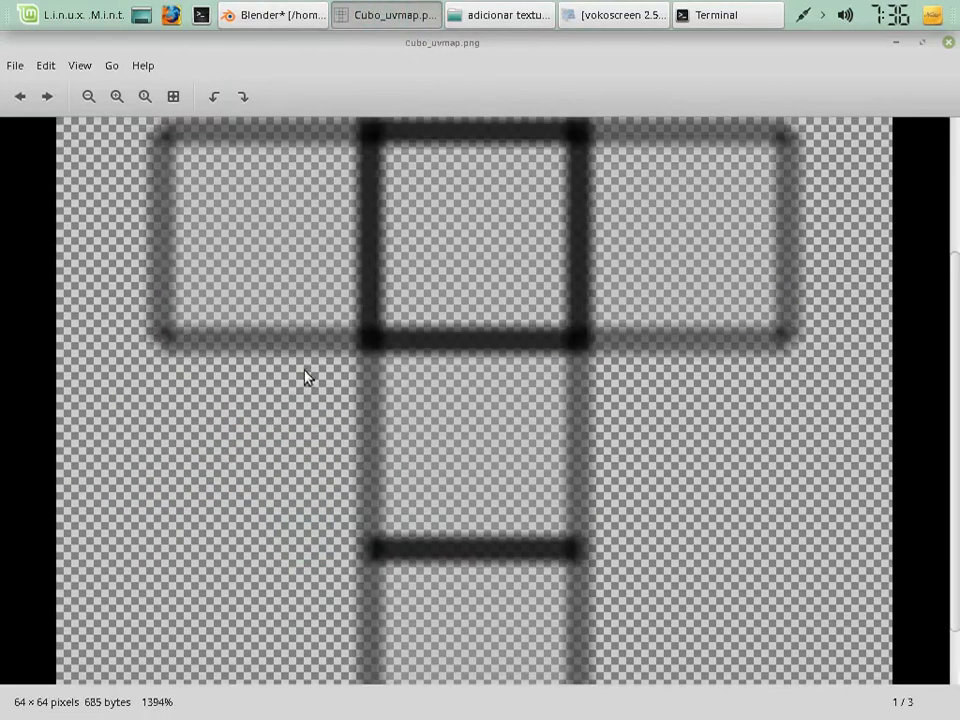
{"action": "scroll", "coordinate": [285, 403], "scroll_direction": "down", "scroll_amount": 3}
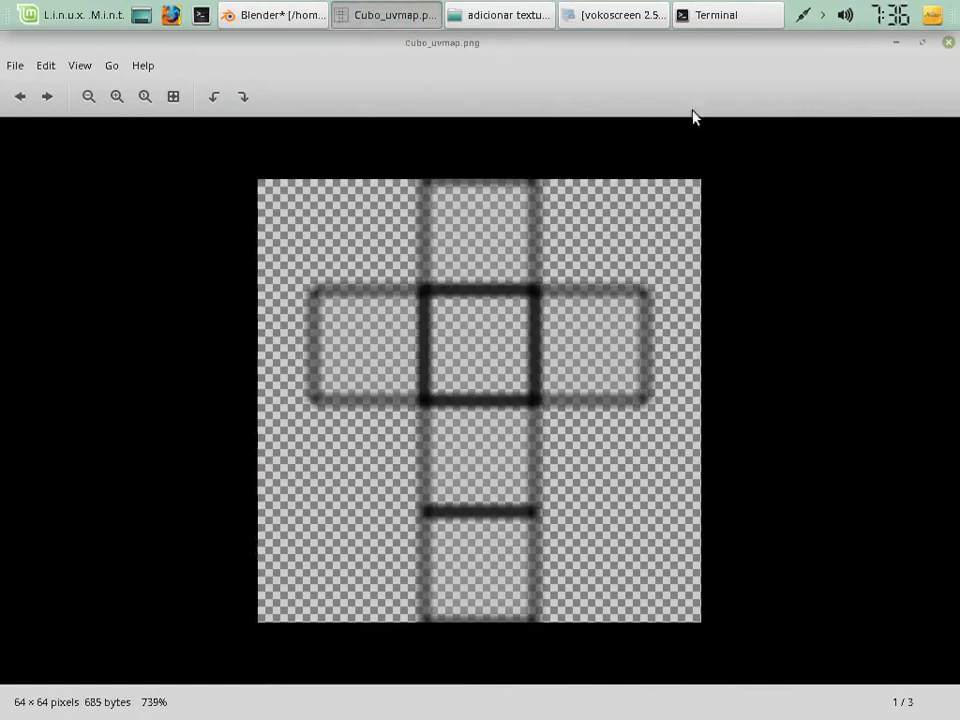
{"action": "left_click", "coordinate": [949, 45]}
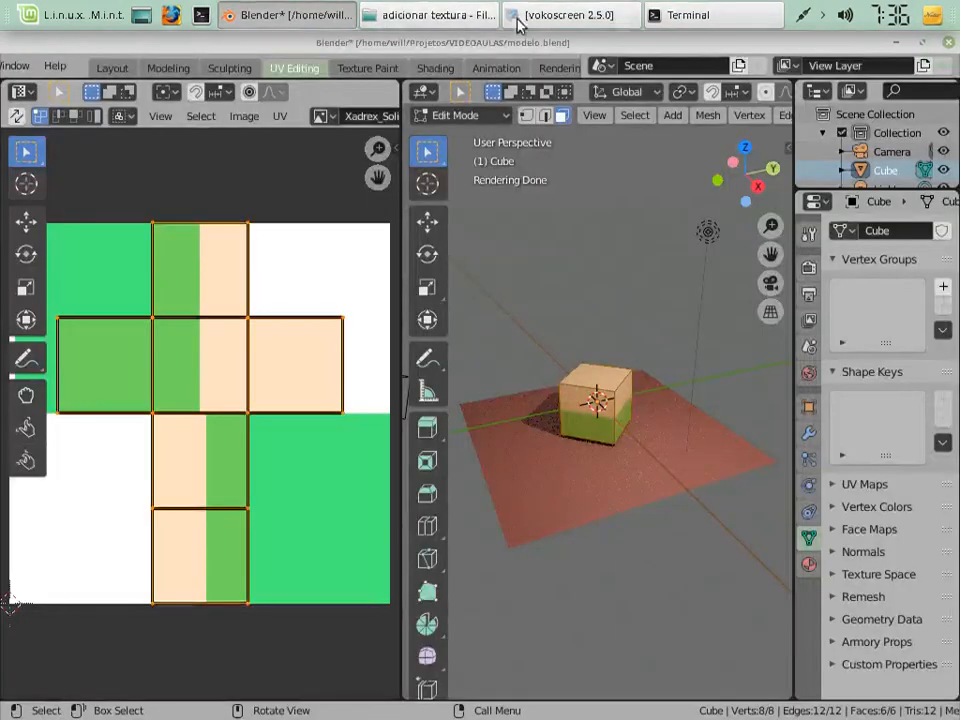
Open Cubo_uvmap.png from the file manager in GIMP, maximize its window and display the image at 200%.
{"action": "left_click", "coordinate": [435, 14]}
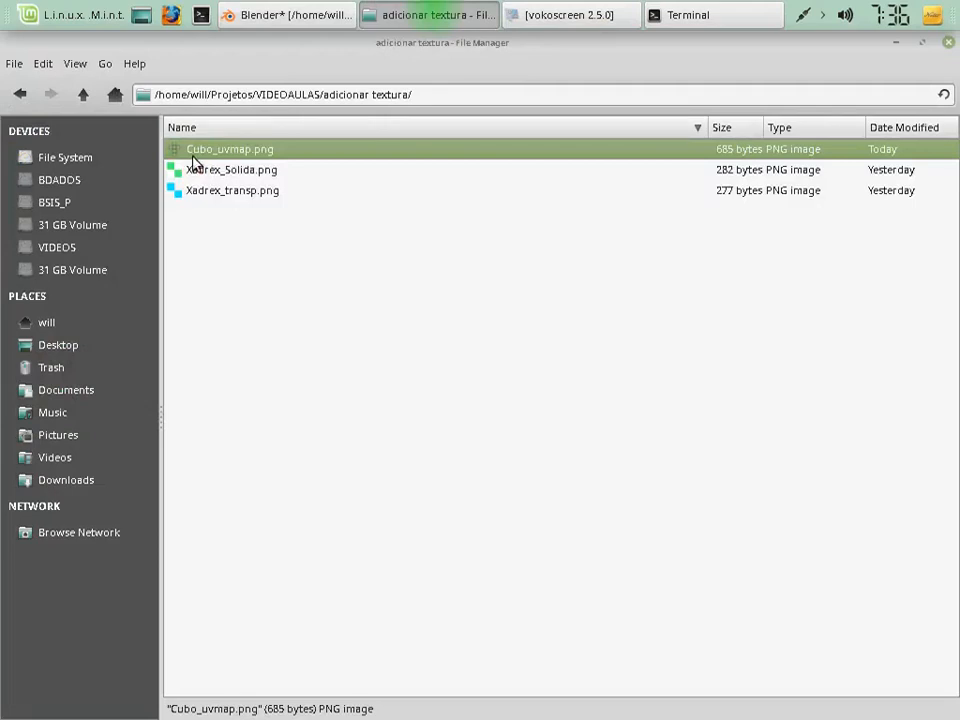
{"action": "right_click", "coordinate": [199, 162]}
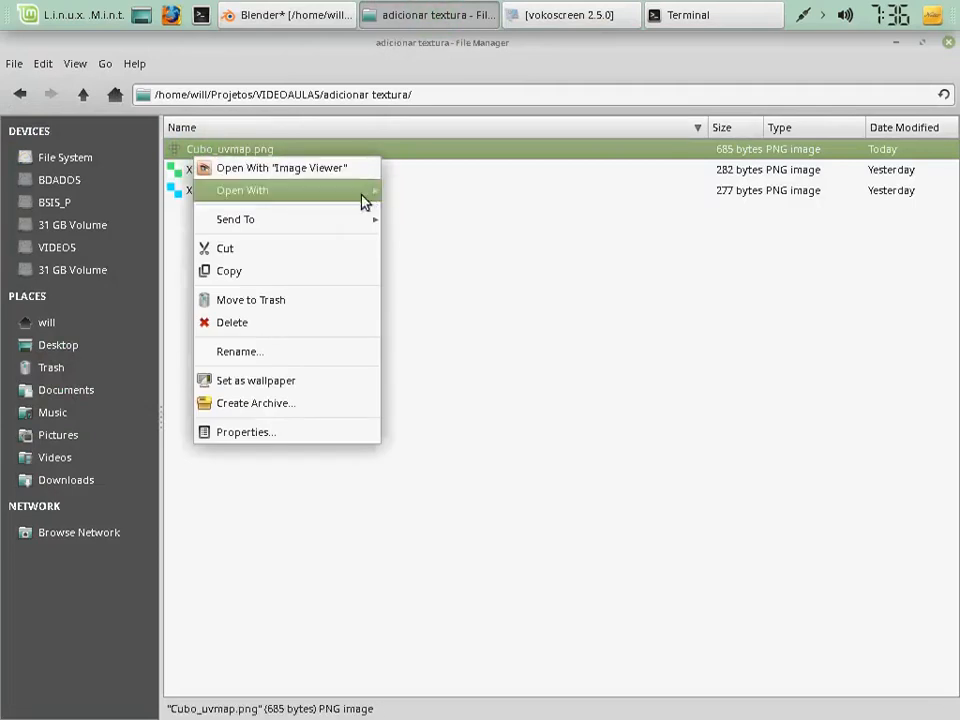
{"action": "mouse_move", "coordinate": [362, 194]}
{"action": "left_click", "coordinate": [420, 192]}
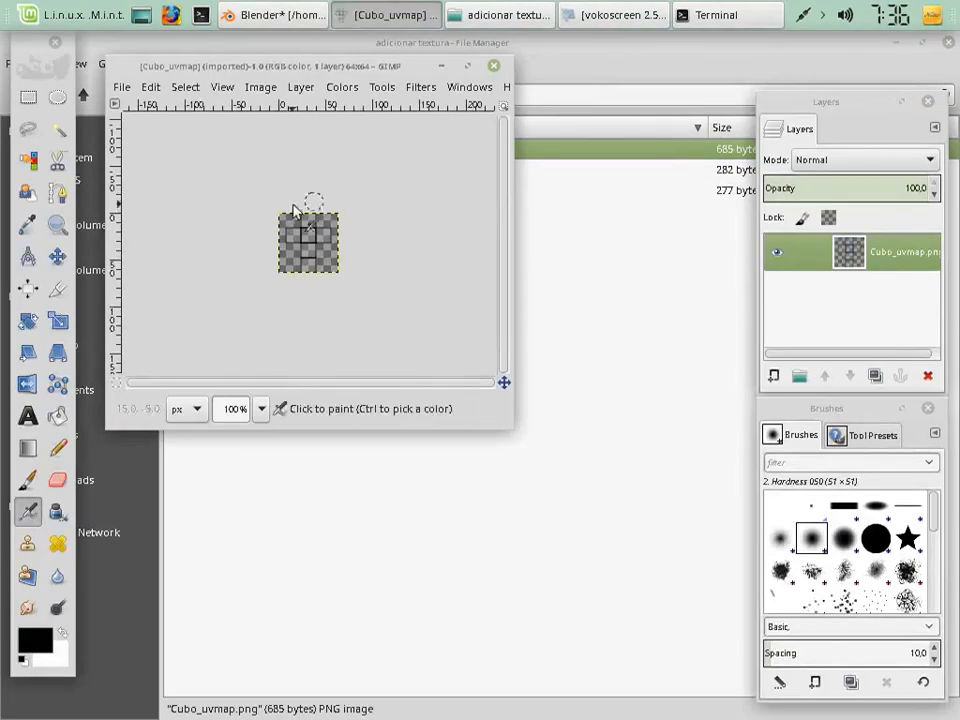
{"action": "left_click", "coordinate": [467, 66]}
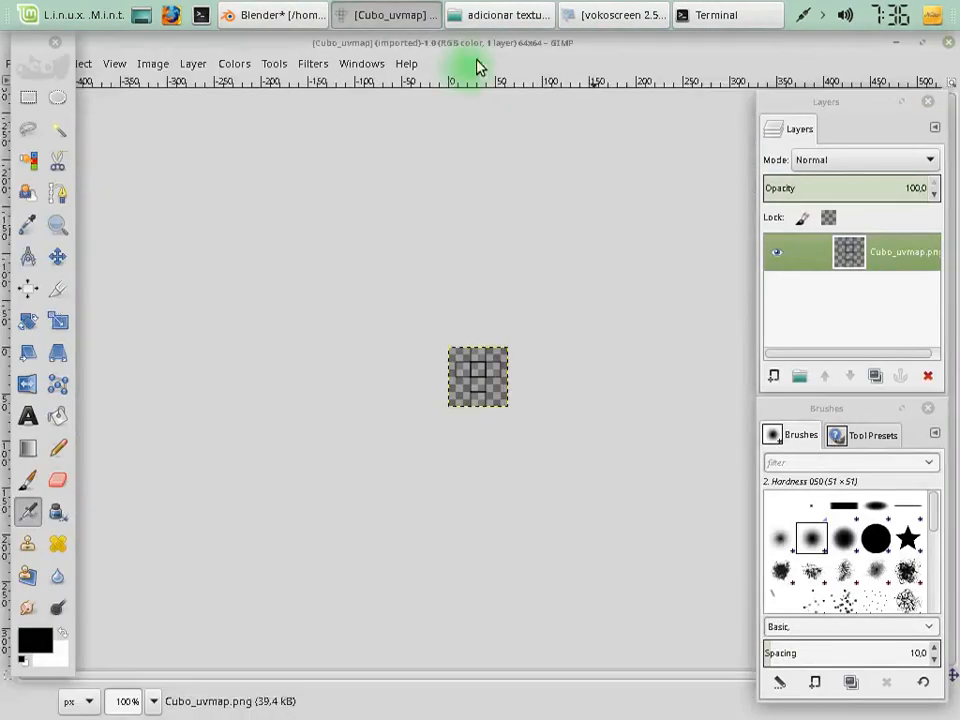
{"action": "left_click", "coordinate": [153, 701]}
{"action": "left_click", "coordinate": [140, 570]}
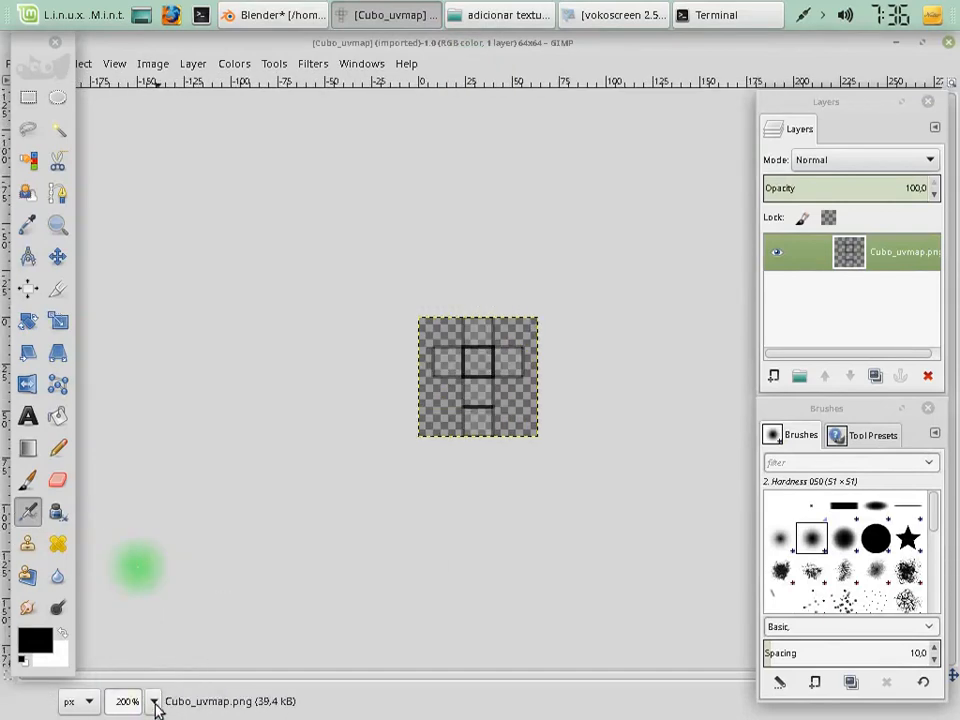
Display the UV map image at 800% and move the toolbox so it no longer covers the menu bar.
{"action": "left_click", "coordinate": [153, 701]}
{"action": "left_click", "coordinate": [146, 552]}
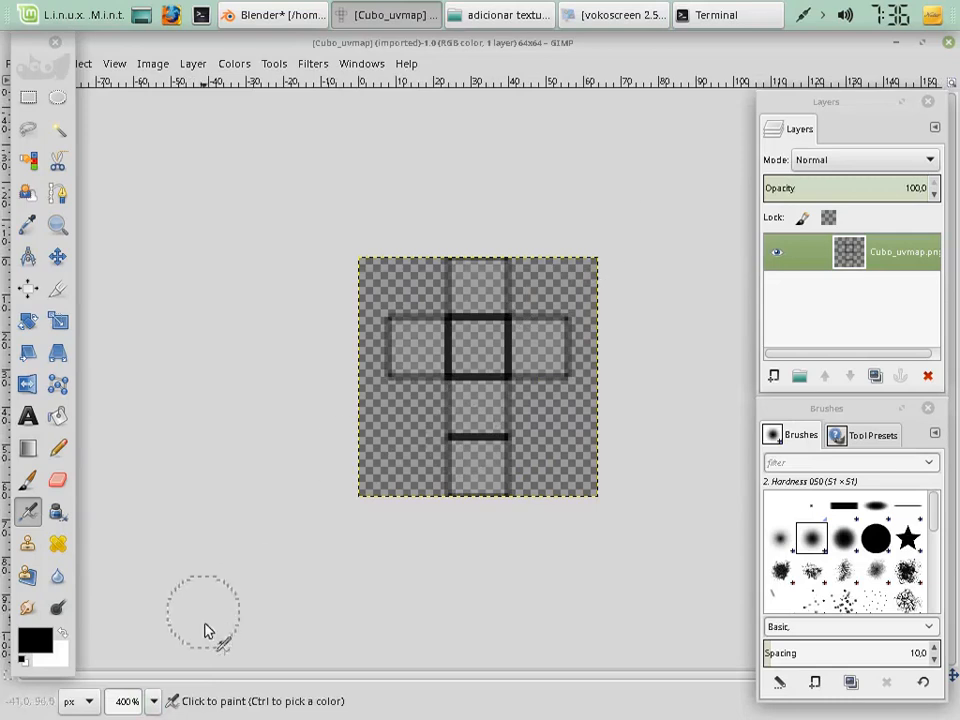
{"action": "left_click", "coordinate": [155, 705]}
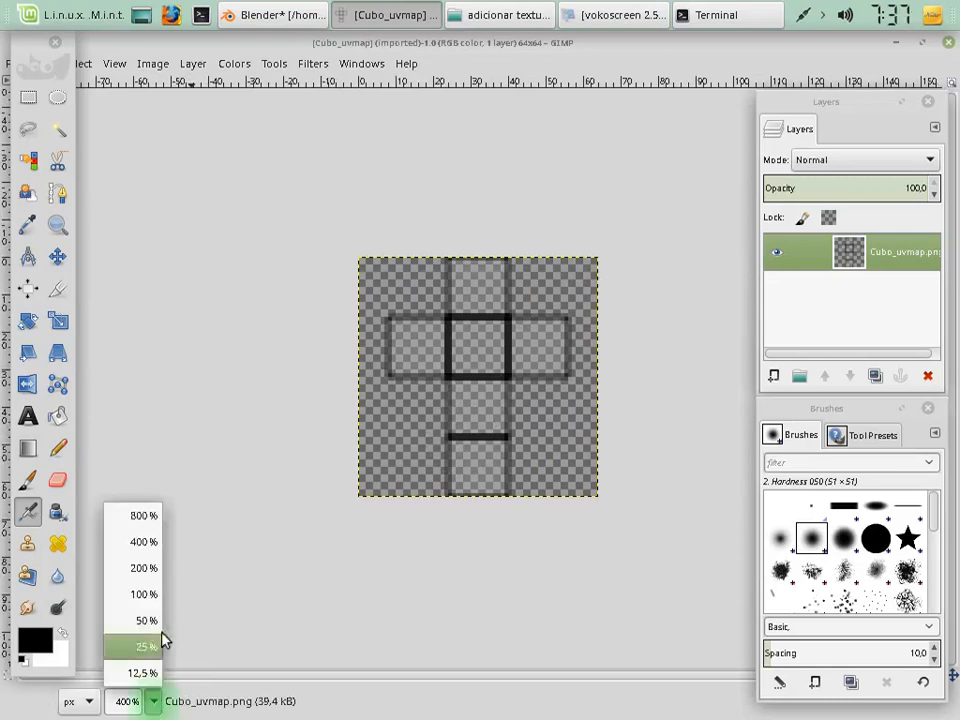
{"action": "left_click", "coordinate": [145, 525]}
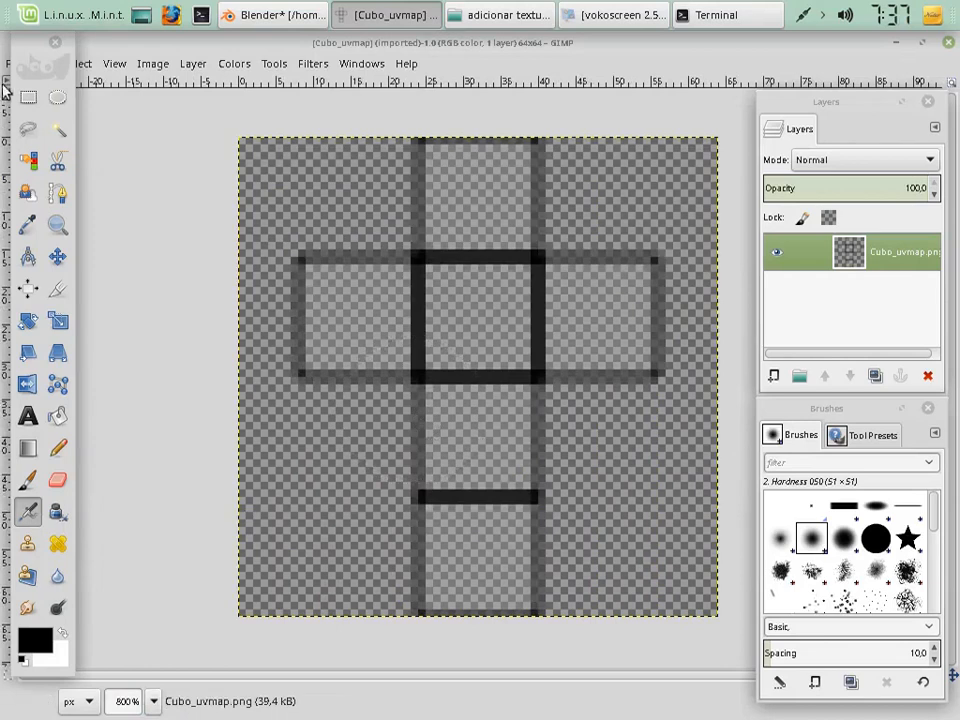
{"action": "left_click_drag", "start_coordinate": [14, 38], "coordinate": [15, 78]}
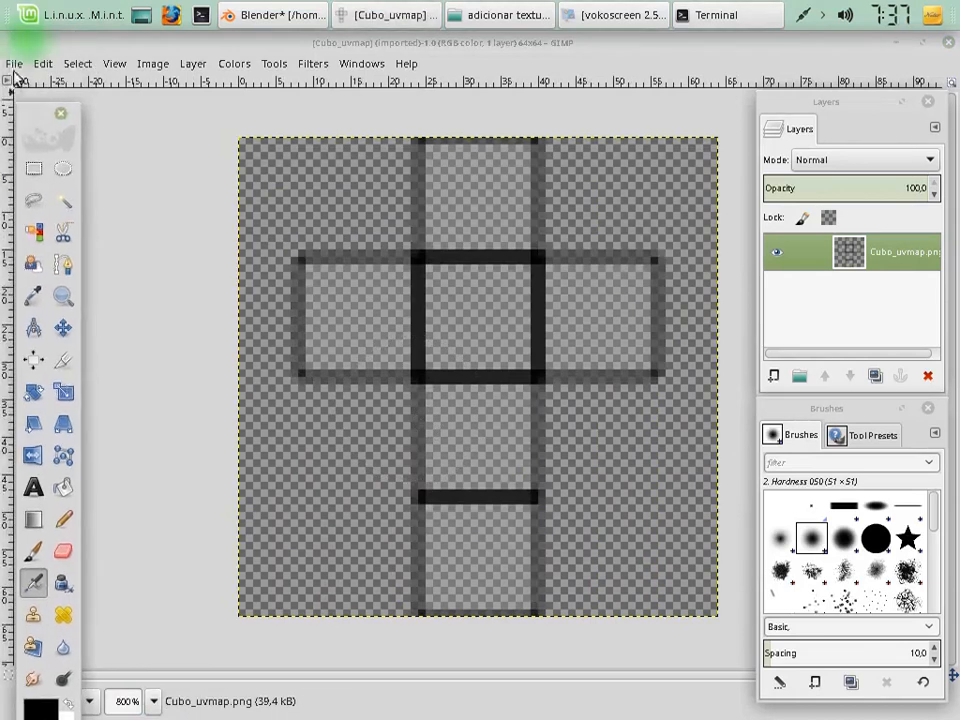
Open Xadrex_Solida.png as a new layer above the UV map.
{"action": "left_click", "coordinate": [16, 66]}
{"action": "left_click", "coordinate": [16, 66]}
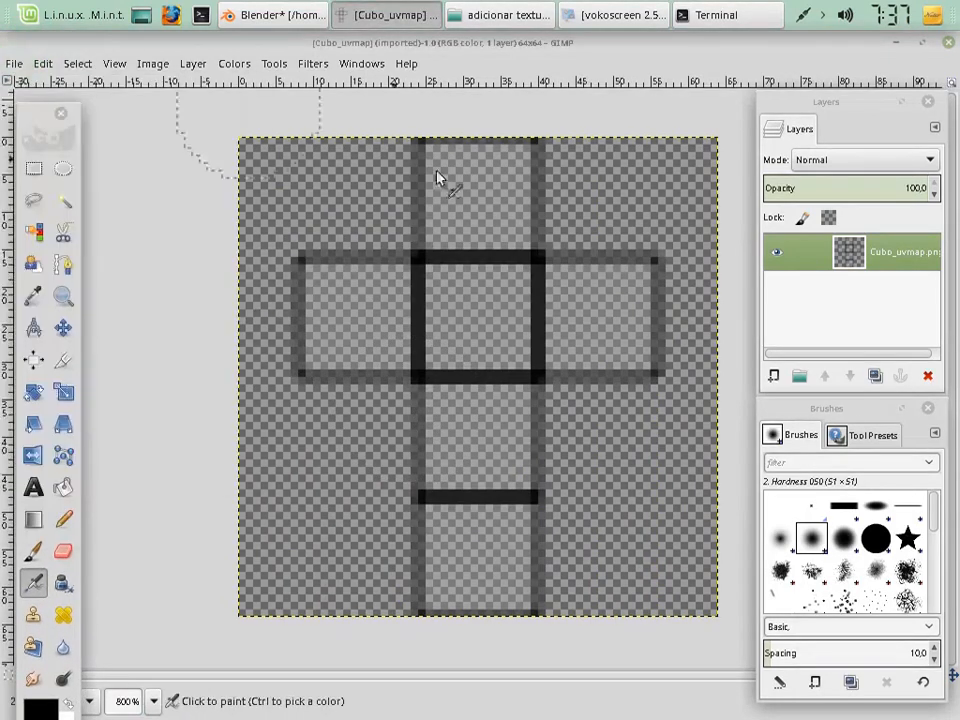
{"action": "left_click", "coordinate": [16, 65]}
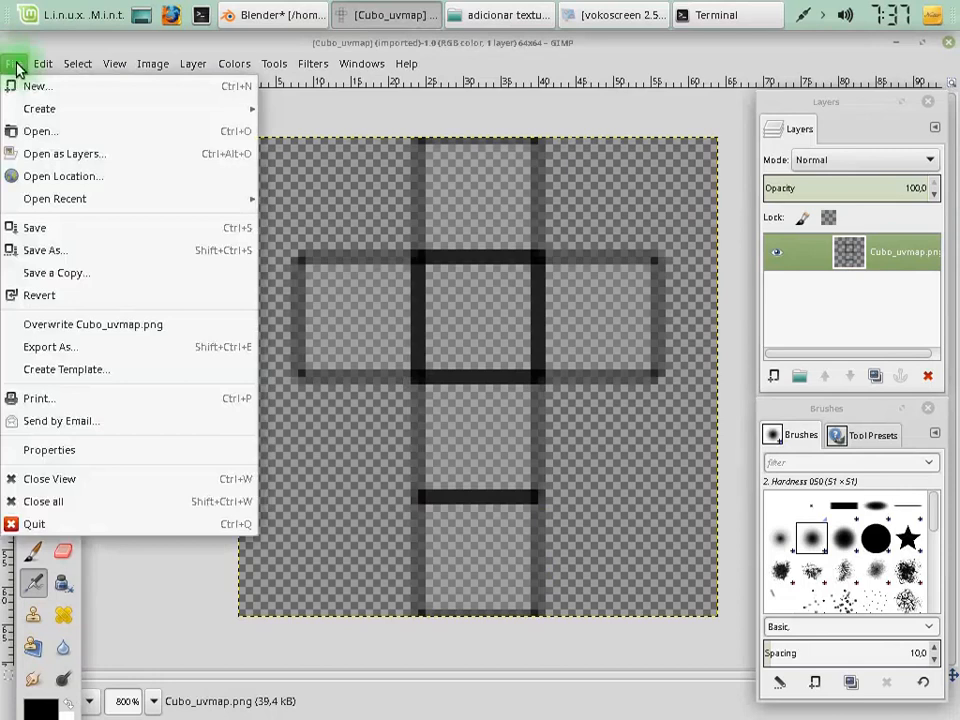
{"action": "left_click", "coordinate": [62, 154]}
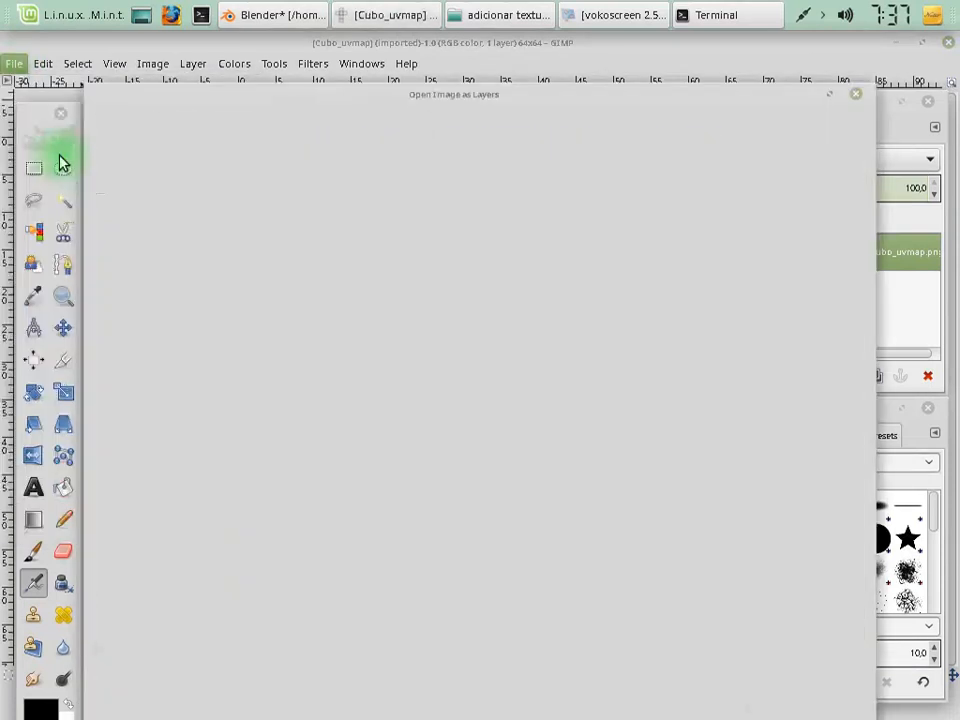
{"action": "left_click", "coordinate": [296, 251]}
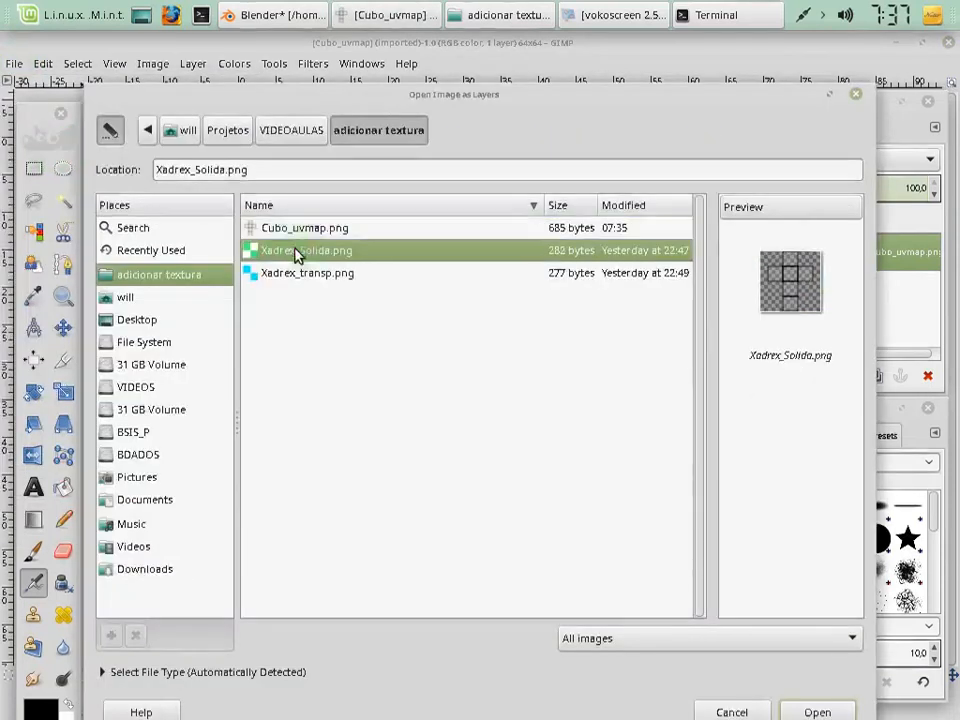
{"action": "left_click", "coordinate": [816, 711]}
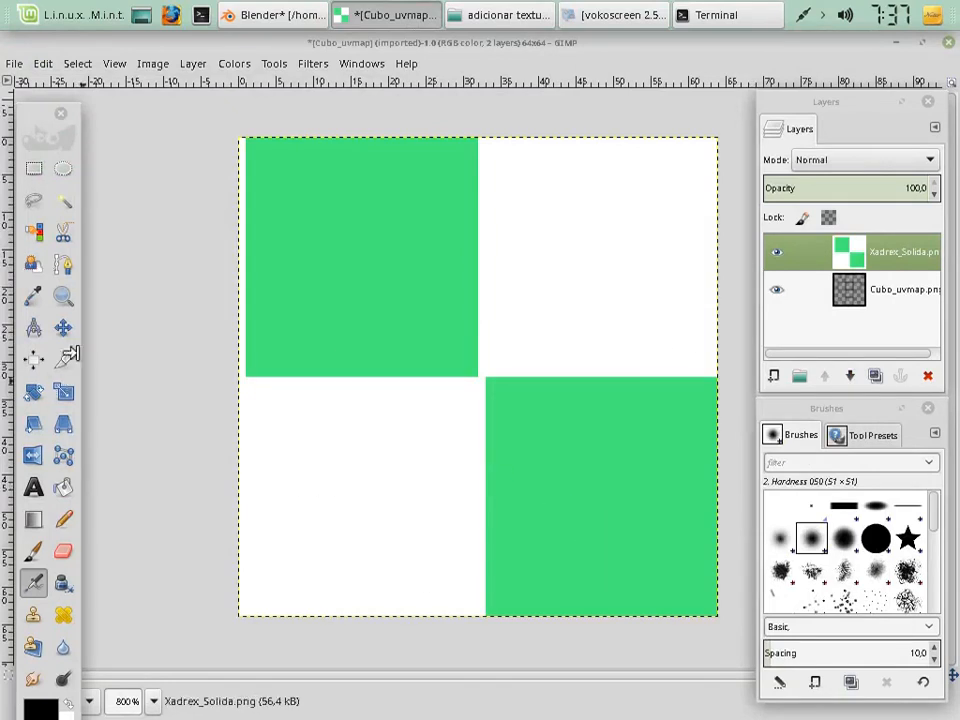
Scale the Xadrex_Solida.png layer down to 33 × 32 px.
{"action": "left_click", "coordinate": [63, 391]}
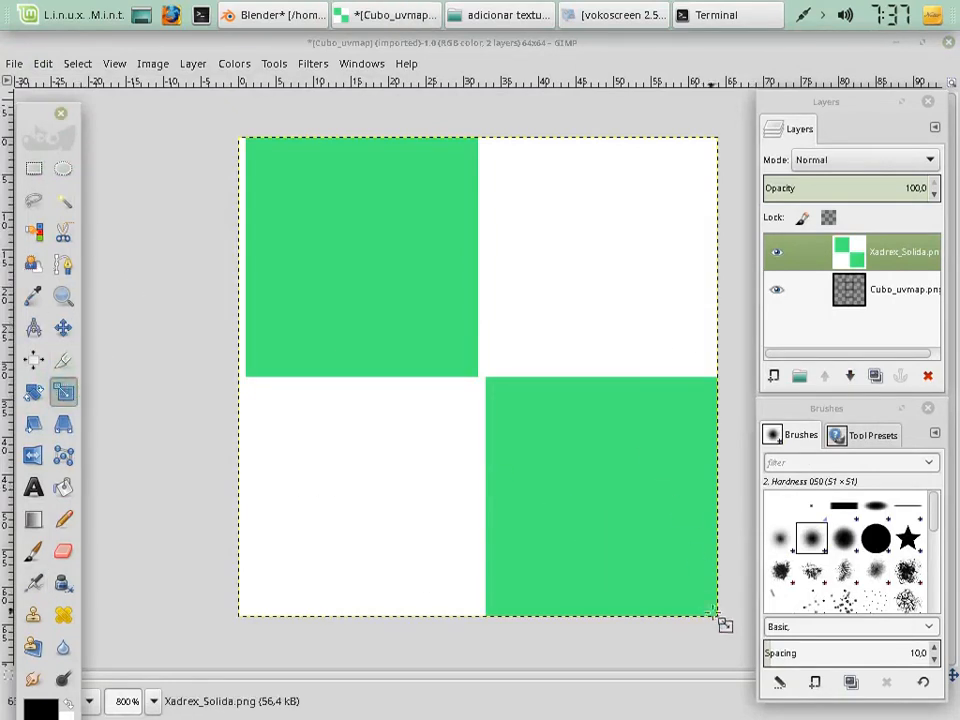
{"action": "left_click_drag", "start_coordinate": [716, 617], "coordinate": [490, 388]}
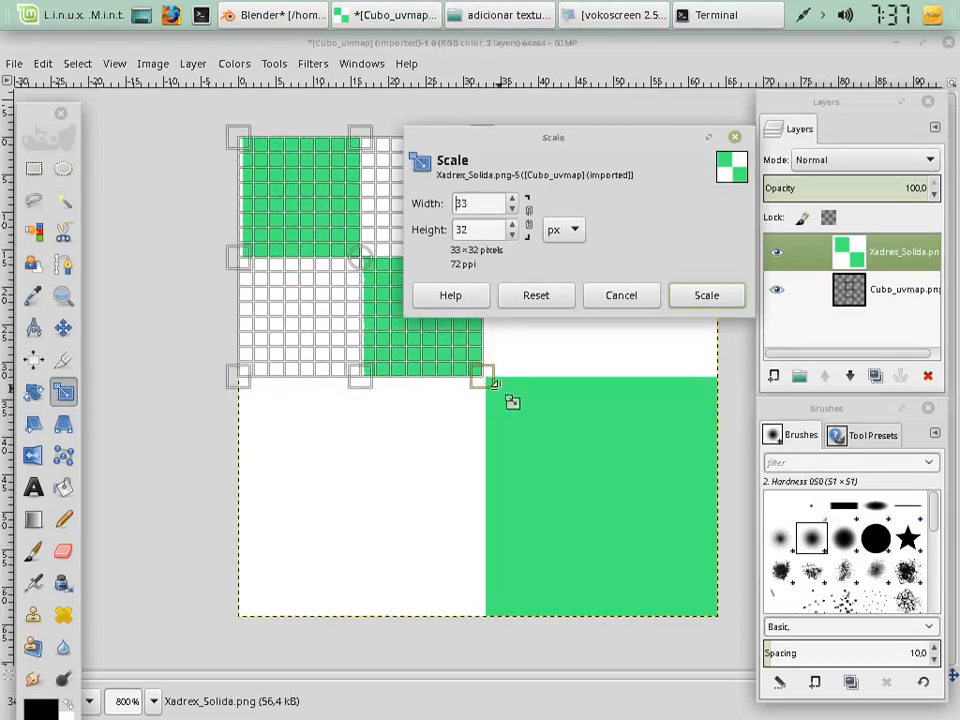
{"action": "left_click", "coordinate": [707, 296]}
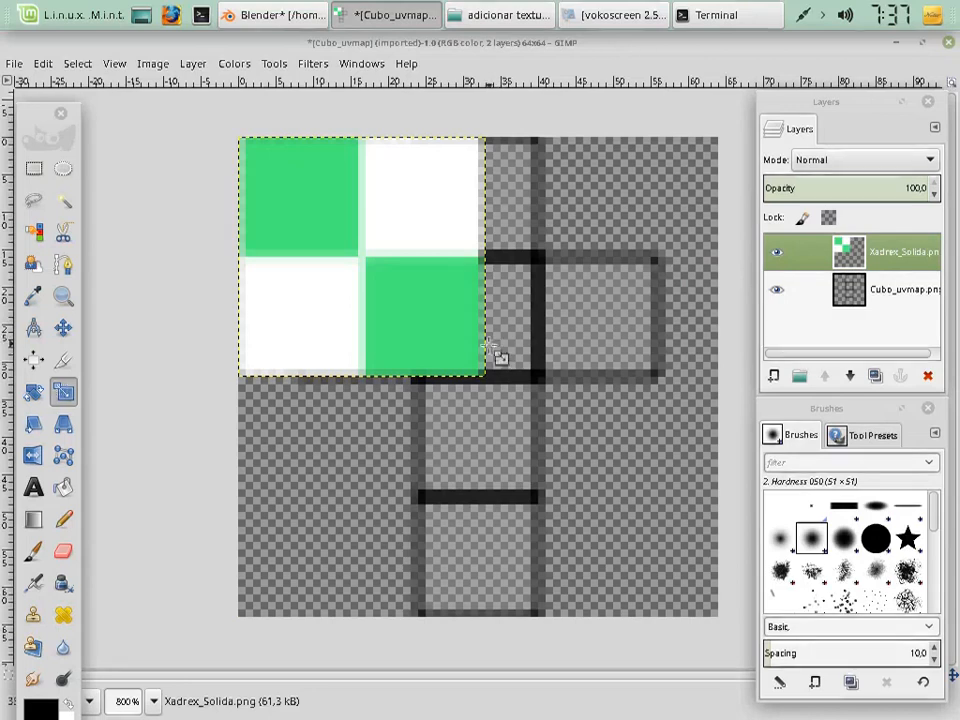
Scale the checker layer further down to 16 × 16 px to match one cube face.
{"action": "left_click_drag", "start_coordinate": [476, 375], "coordinate": [368, 274]}
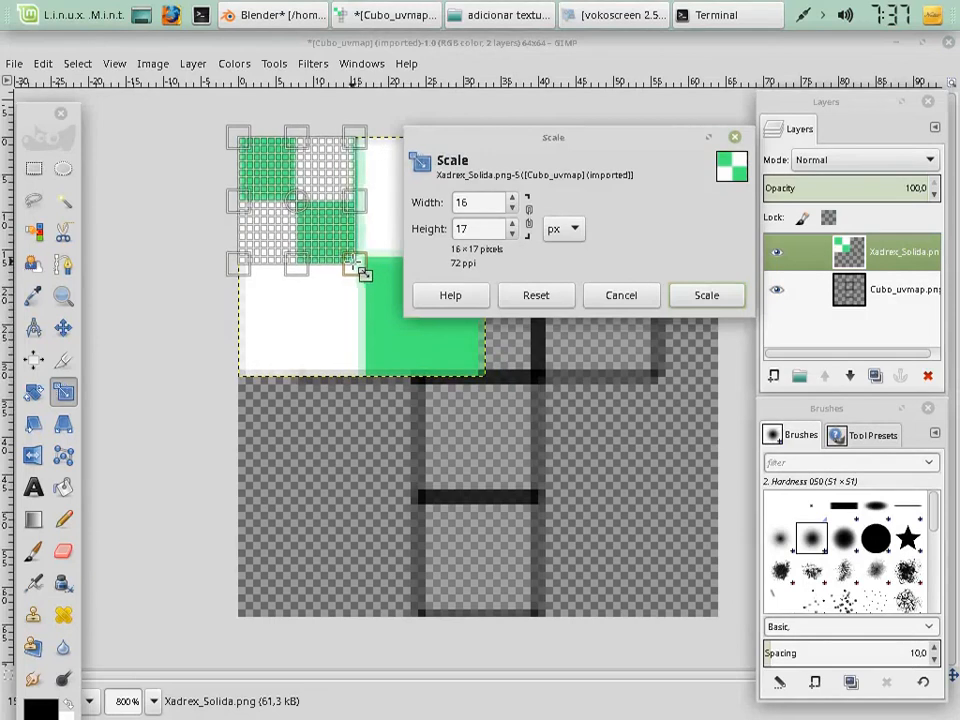
{"action": "left_click_drag", "start_coordinate": [370, 274], "coordinate": [378, 268]}
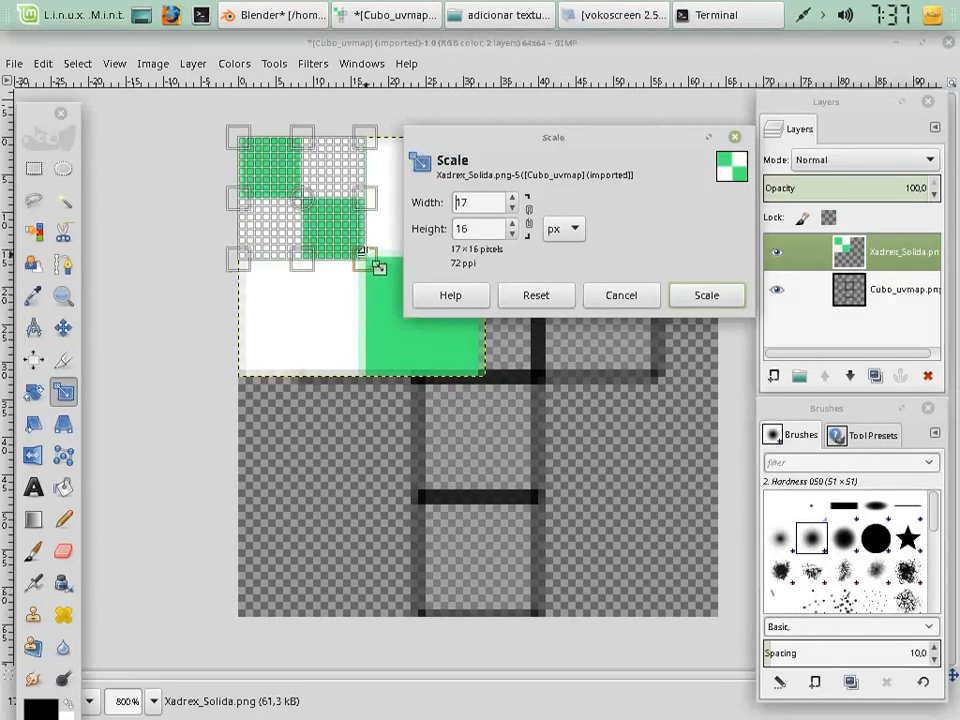
{"action": "double_click", "coordinate": [501, 200]}
{"action": "type", "text": "1"}
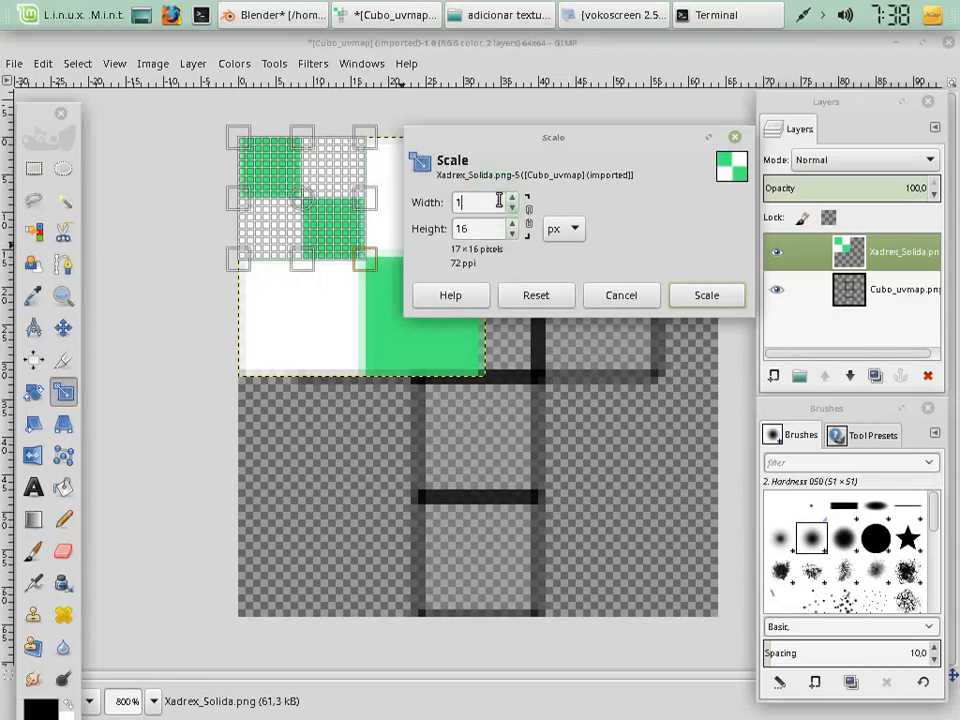
{"action": "left_click", "coordinate": [726, 293]}
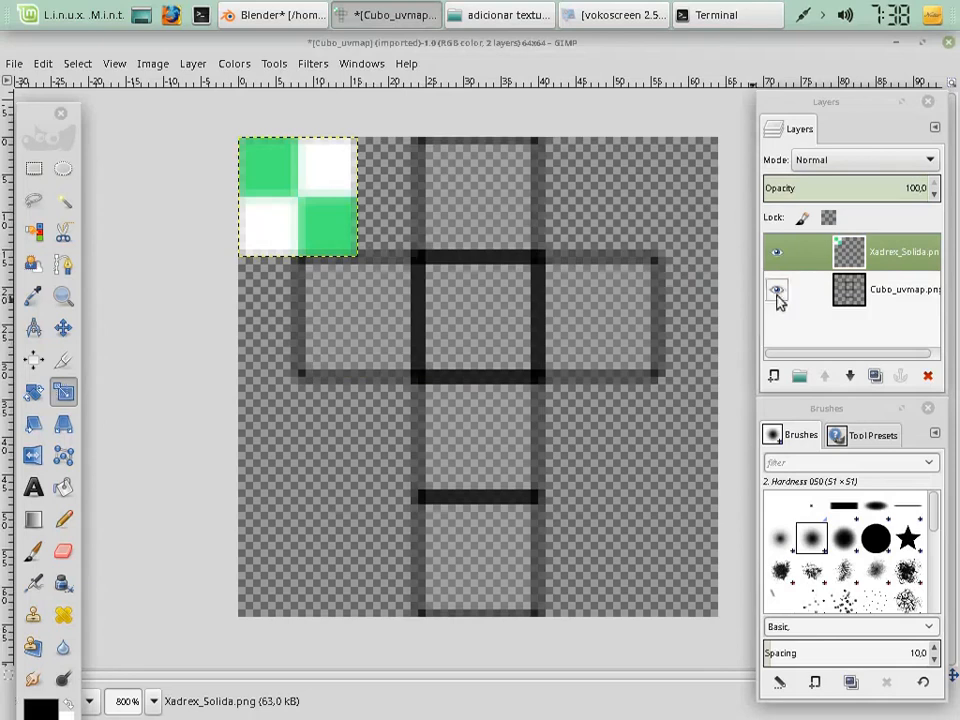
Add a white-filled 64 × 64 px layer and lower it to the bottom of the layer stack.
{"action": "left_click", "coordinate": [775, 377]}
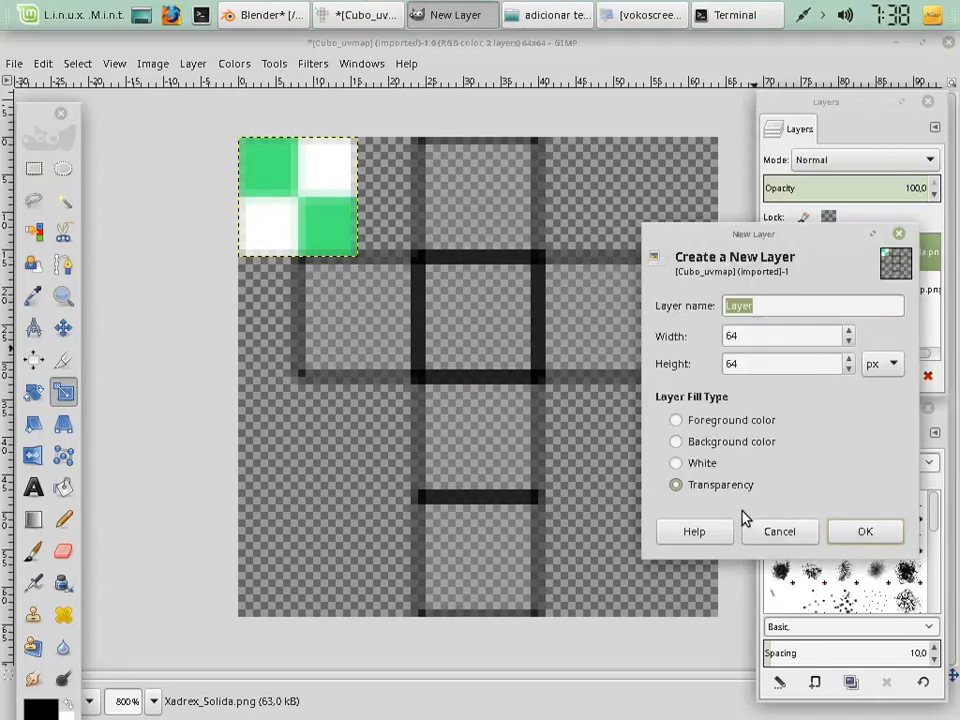
{"action": "left_click", "coordinate": [676, 452]}
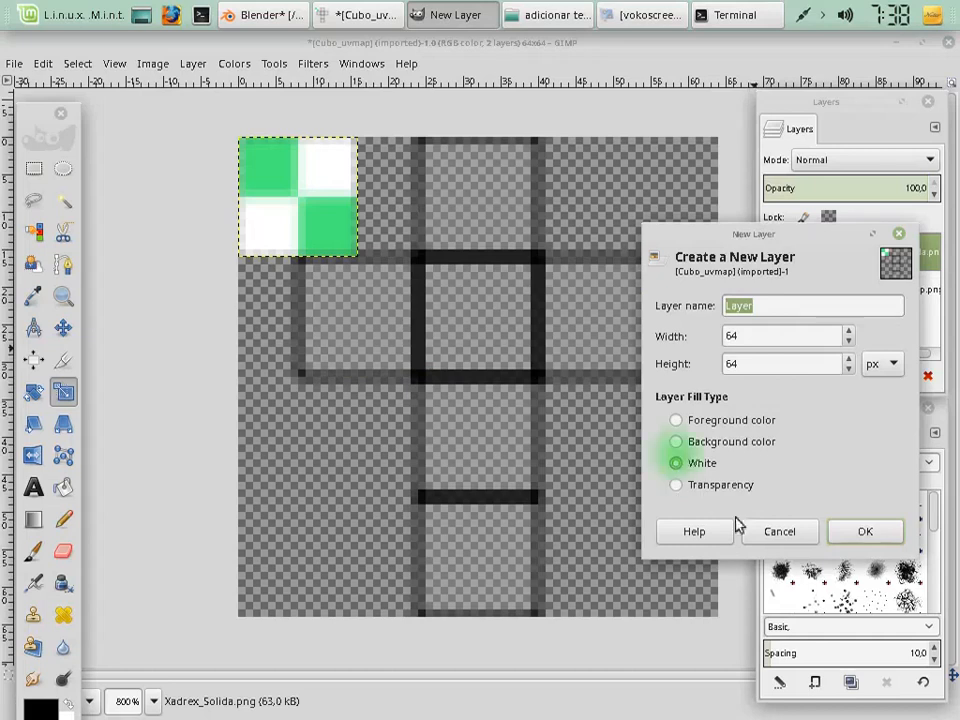
{"action": "left_click", "coordinate": [866, 535]}
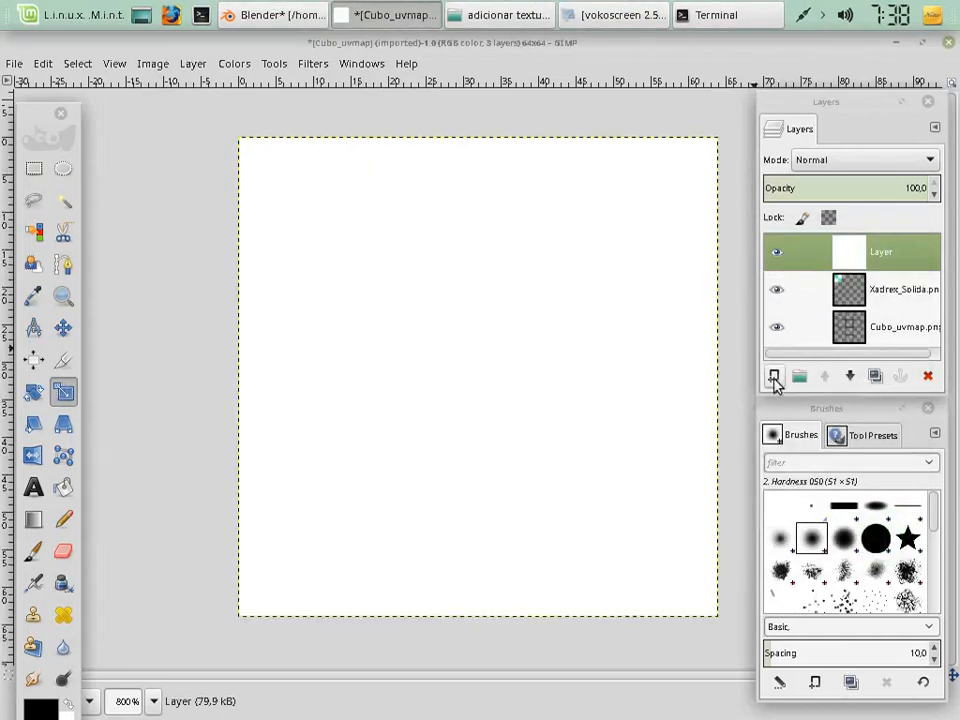
{"action": "left_click", "coordinate": [850, 376]}
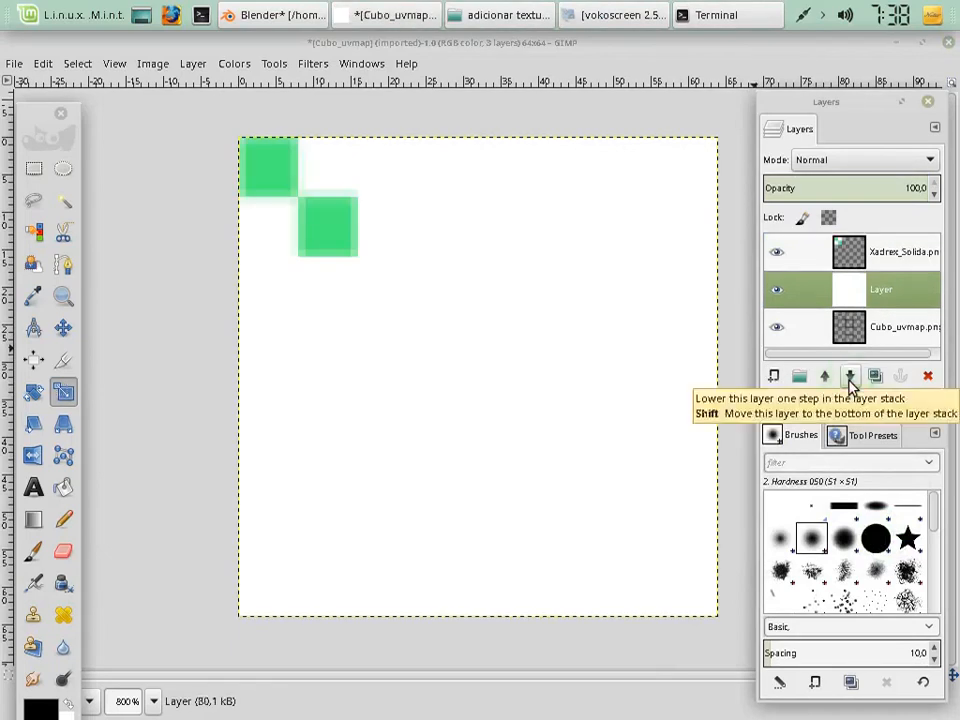
{"action": "left_click", "coordinate": [850, 376]}
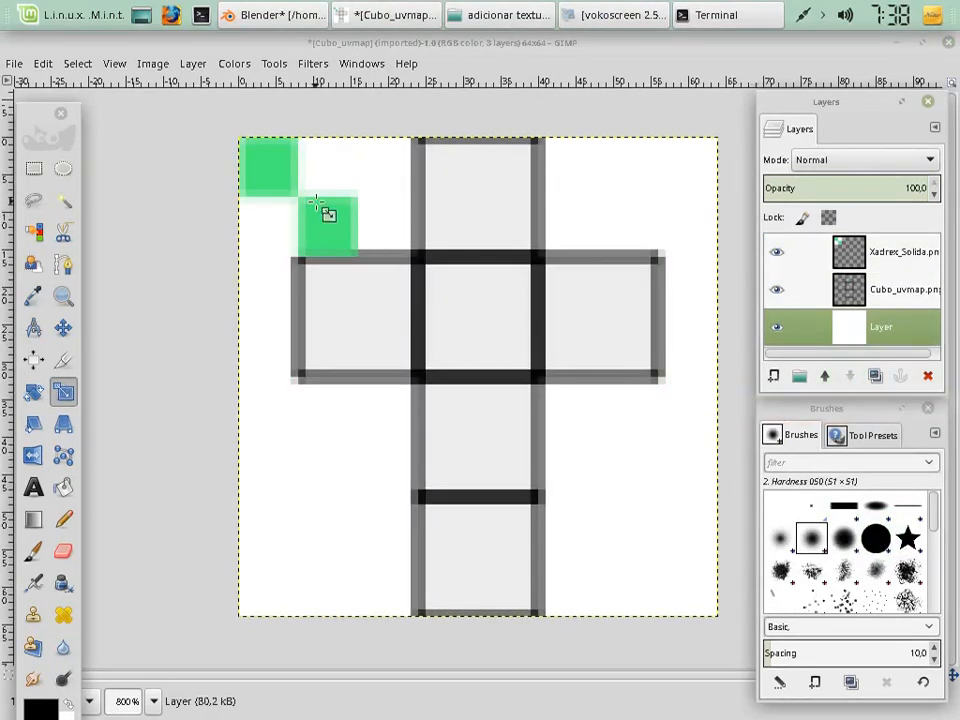
Lower the Xadrex_Solida.png layer beneath the white layer.
{"action": "left_click", "coordinate": [870, 256]}
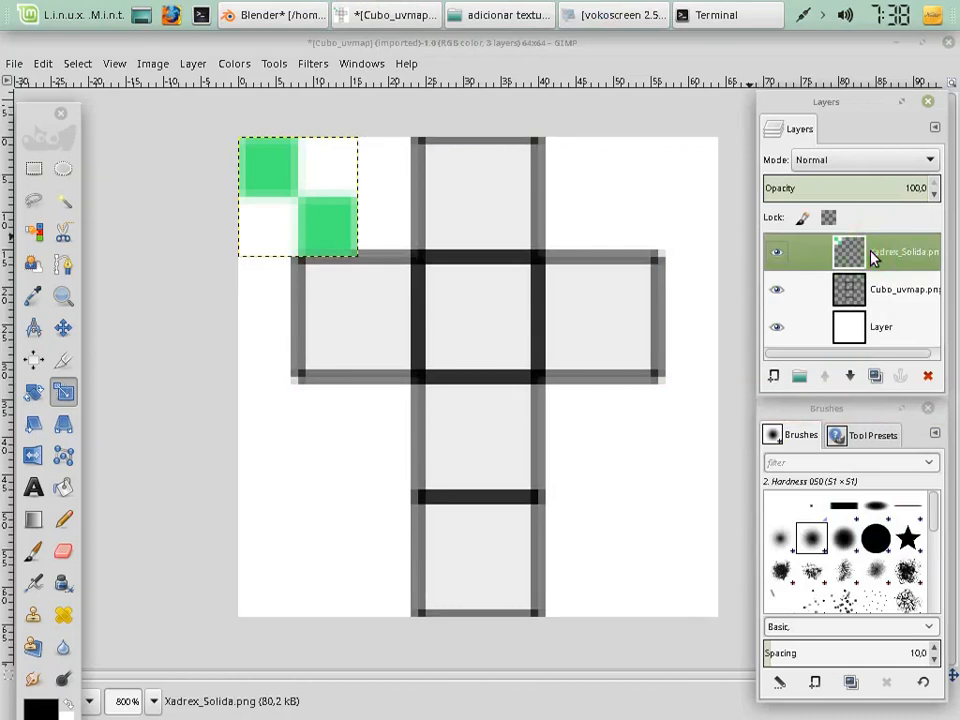
{"action": "left_click", "coordinate": [850, 376]}
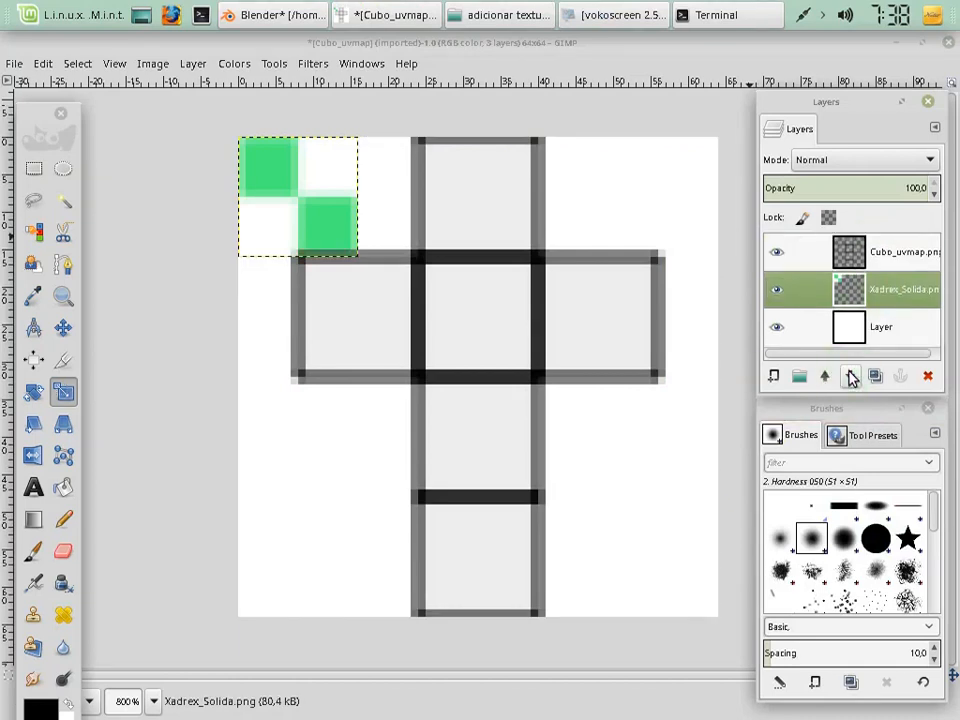
{"action": "left_click", "coordinate": [850, 376]}
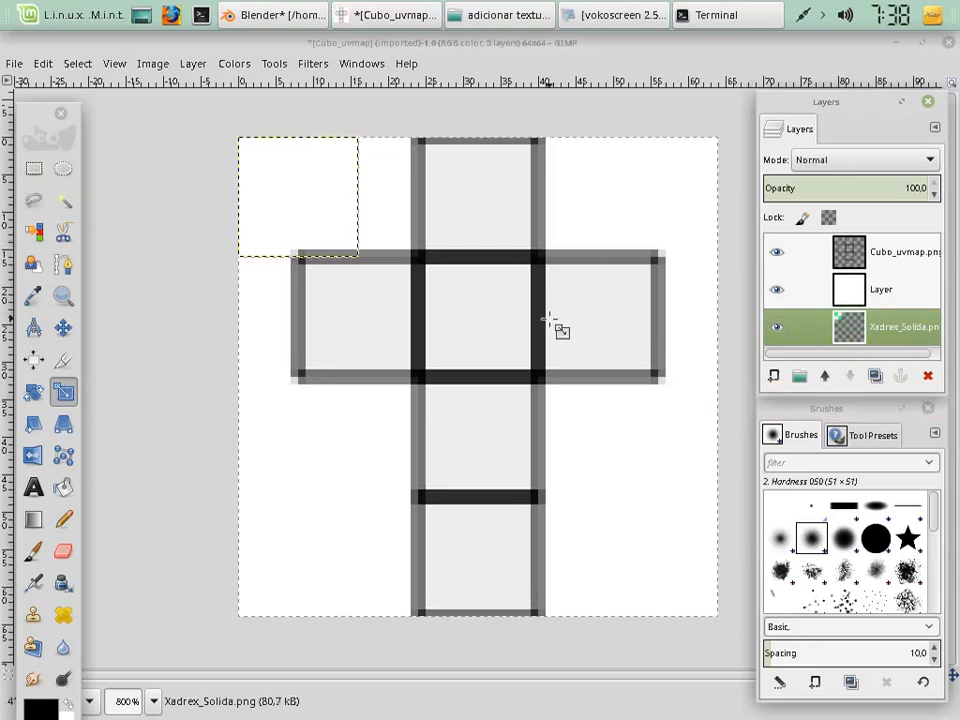
Copy the small checker pattern, paste it onto the white layer and move it over the topmost face of the UV cross.
{"action": "key", "text": "ctrl+c"}
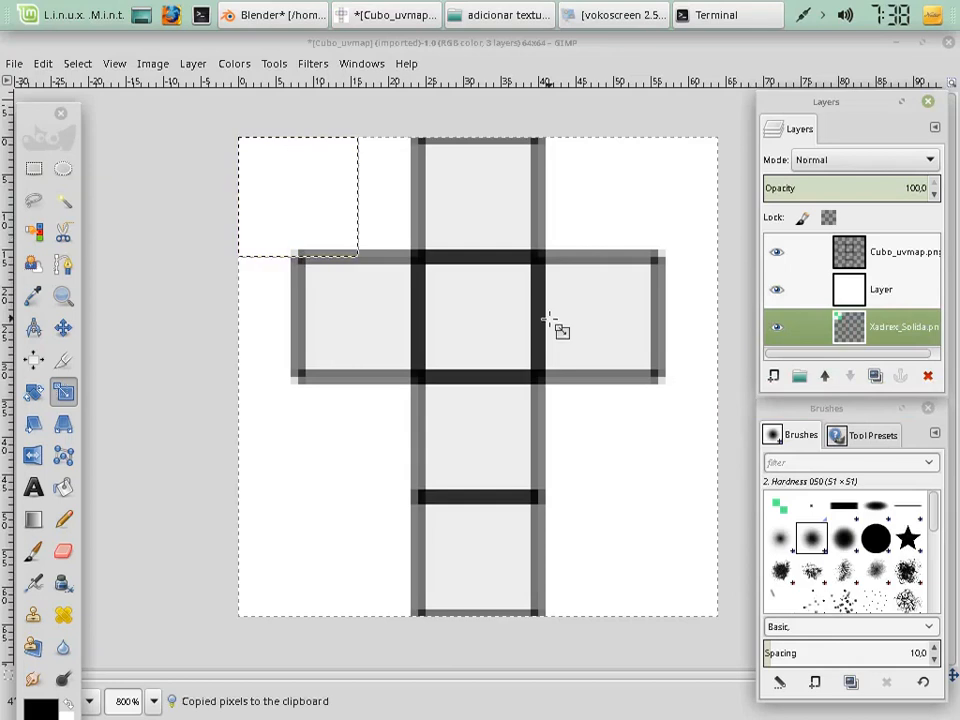
{"action": "left_click", "coordinate": [797, 300]}
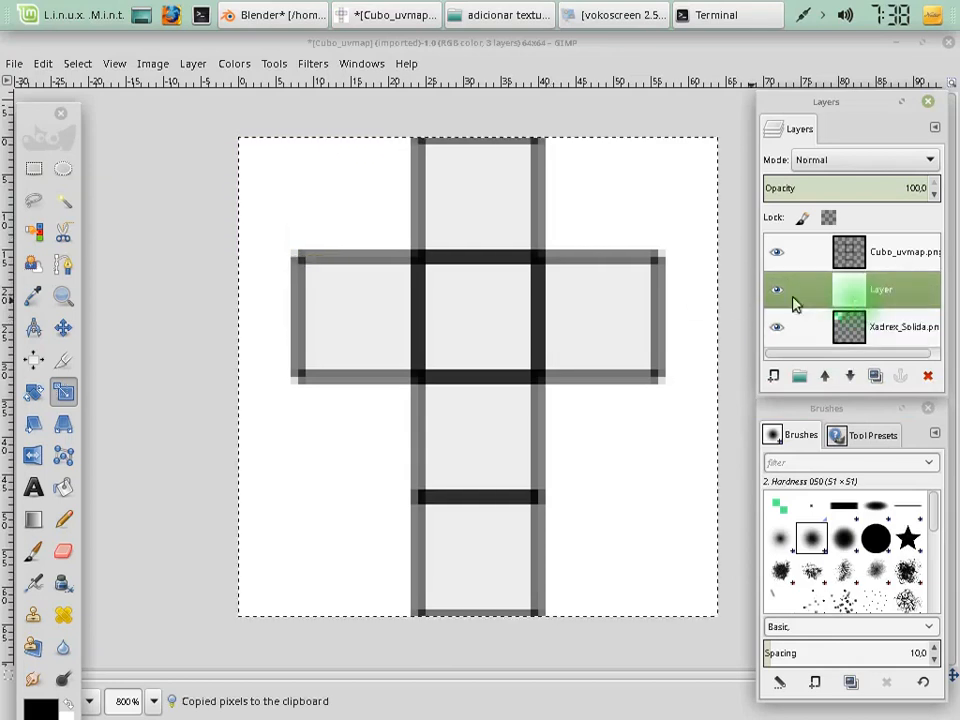
{"action": "key", "text": "ctrl+v"}
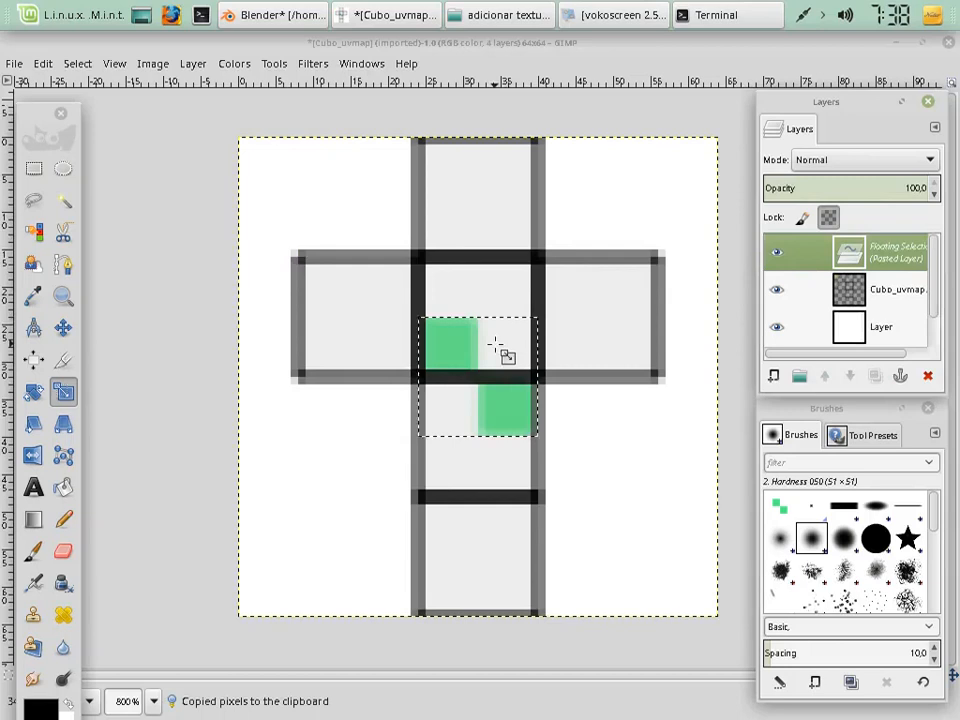
{"action": "left_click", "coordinate": [63, 327]}
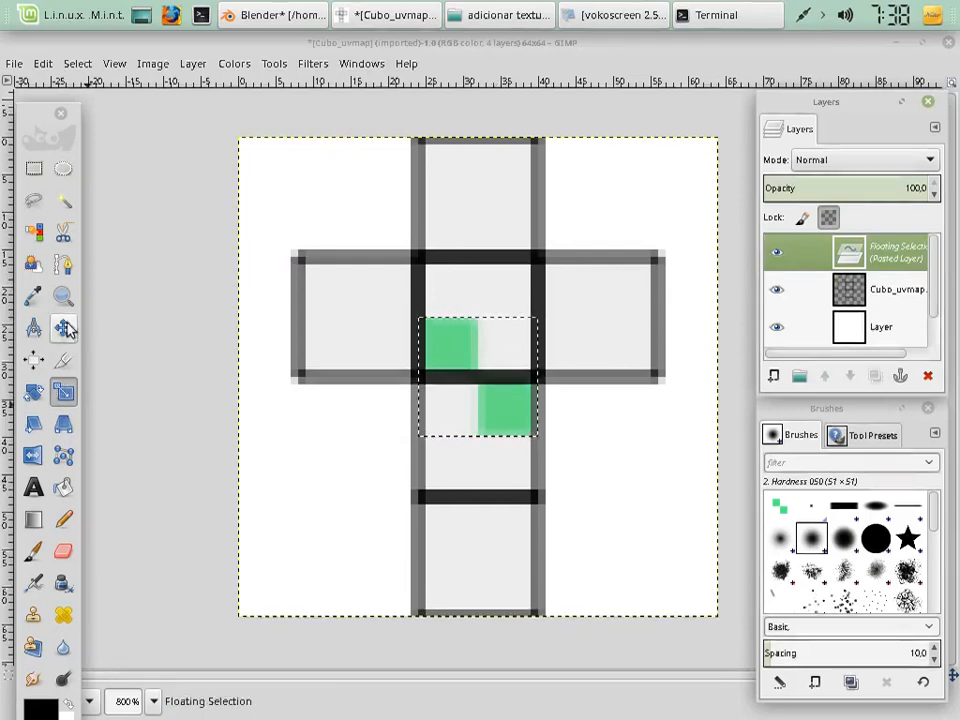
{"action": "left_click_drag", "start_coordinate": [489, 392], "coordinate": [468, 186]}
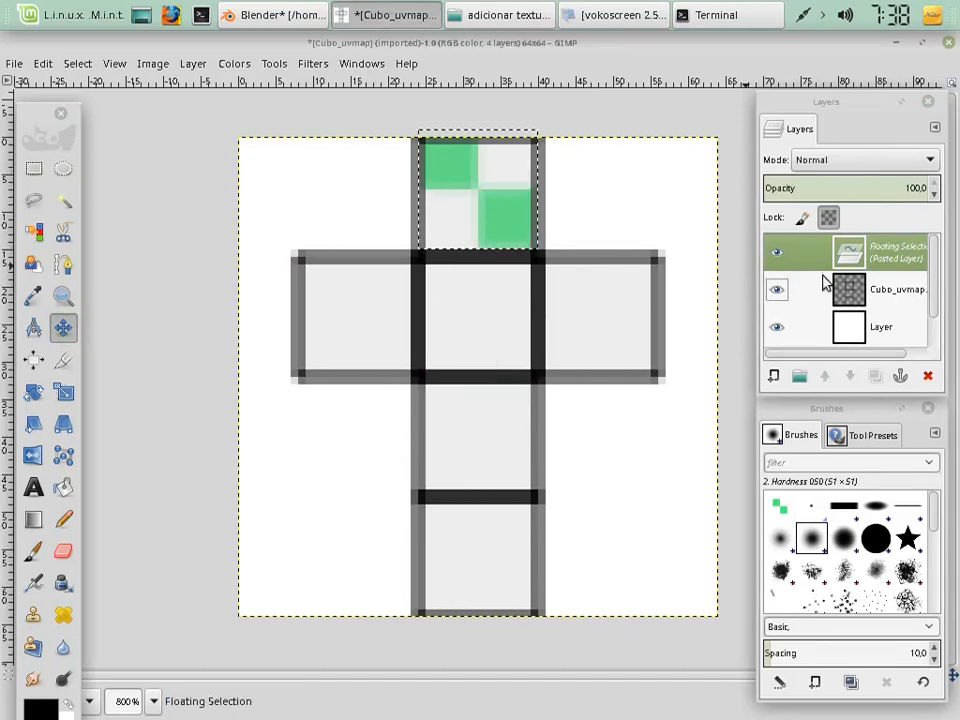
Stamp copies of the floating checker pattern onto the remaining five faces of the UV cross, and hide the Cubo_uvmap.png layer.
{"action": "left_click", "coordinate": [779, 291]}
{"action": "left_click", "coordinate": [779, 290]}
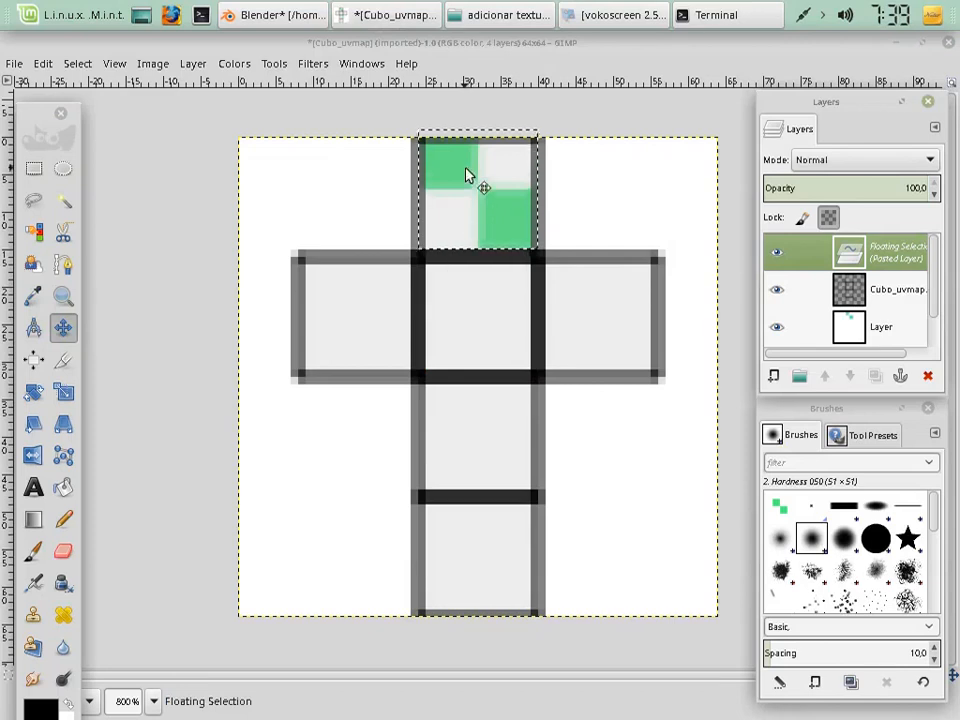
{"action": "left_click_drag", "start_coordinate": [469, 172], "coordinate": [468, 297]}
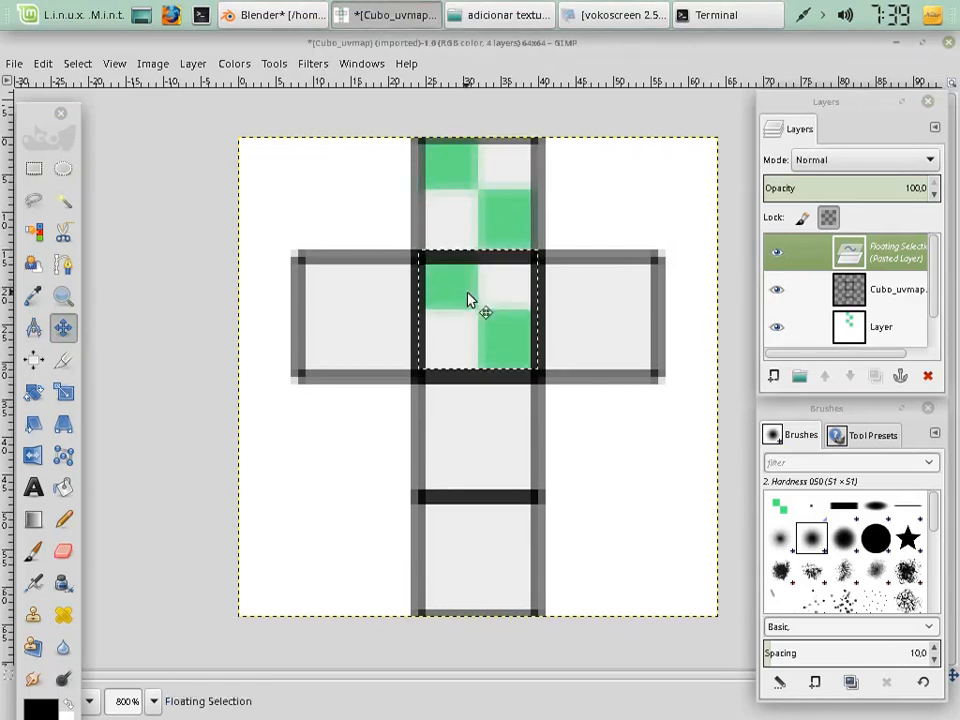
{"action": "left_click_drag", "start_coordinate": [467, 293], "coordinate": [455, 548]}
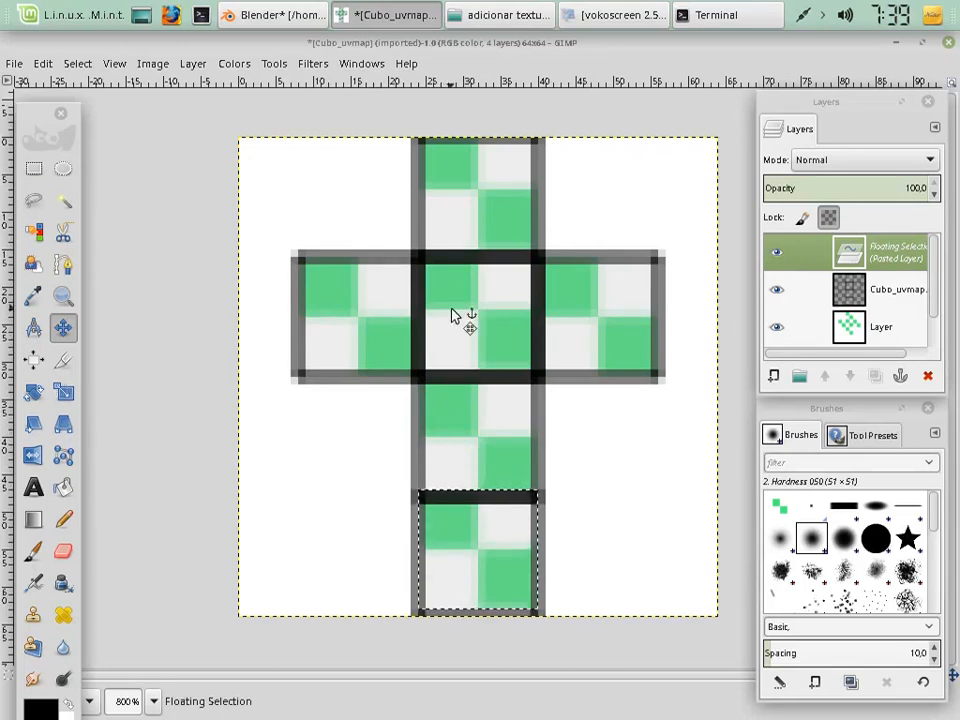
{"action": "left_click", "coordinate": [778, 290]}
{"action": "left_click", "coordinate": [33, 168]}
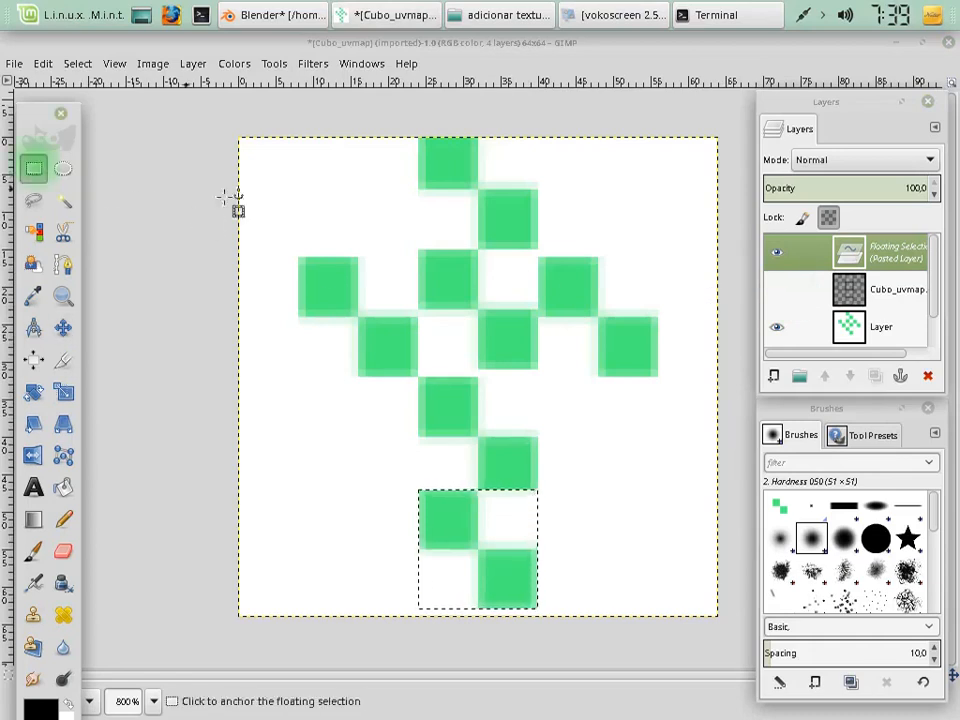
{"action": "left_click_drag", "start_coordinate": [418, 250], "coordinate": [540, 369]}
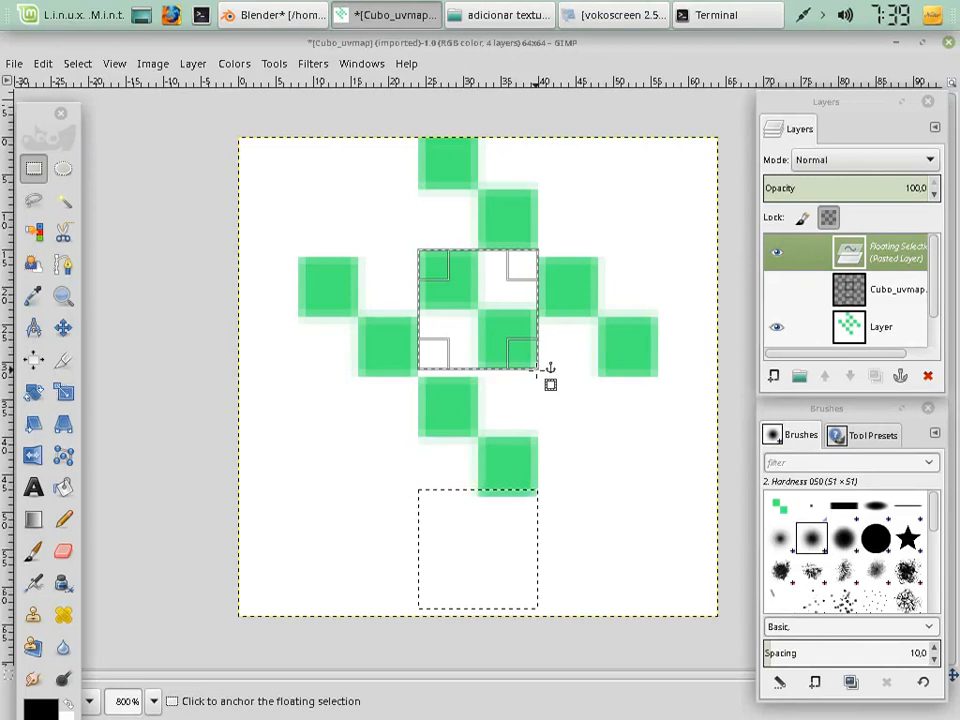
{"action": "key", "text": "ctrl+z"}
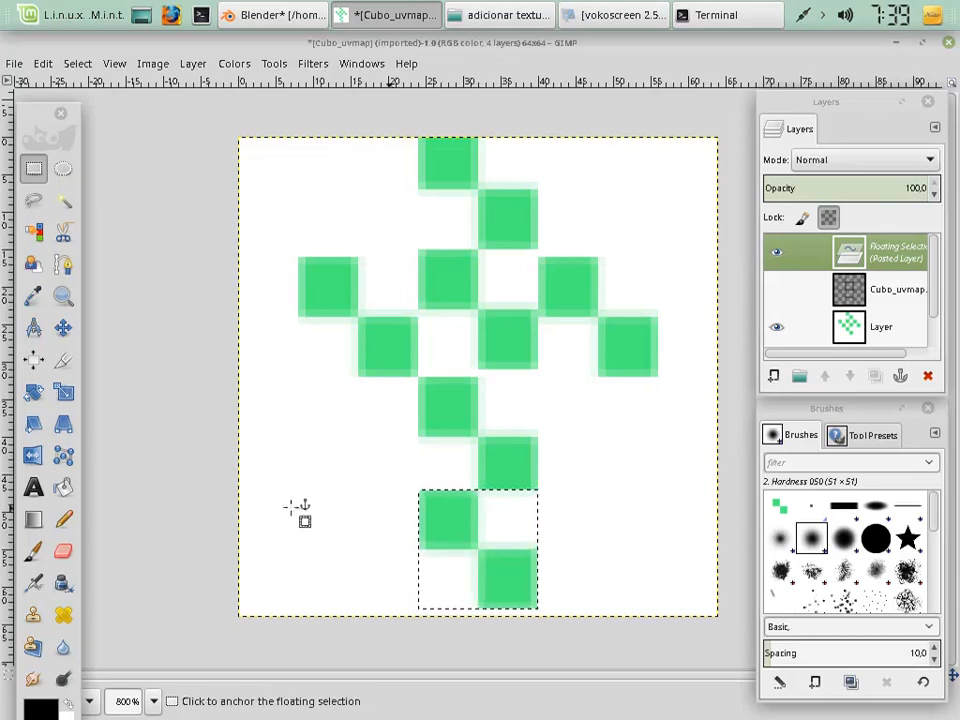
Rotate the floating checker pattern on the lowest face of the UV cross by 90° and anchor it to the white layer.
{"action": "left_click", "coordinate": [34, 392]}
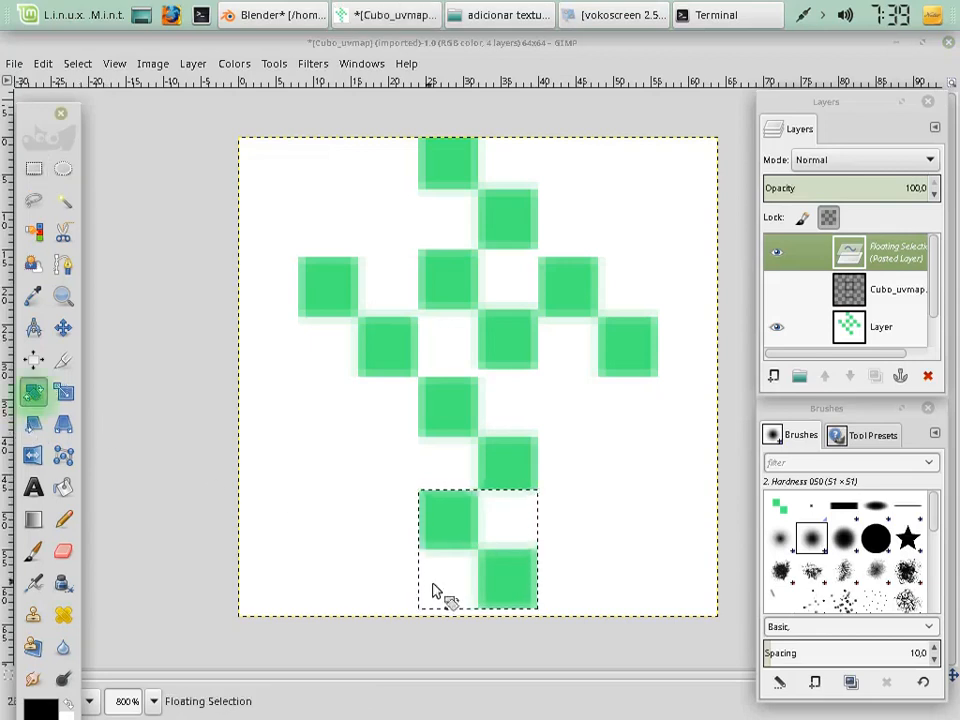
{"action": "left_click_drag", "start_coordinate": [445, 590], "coordinate": [424, 550]}
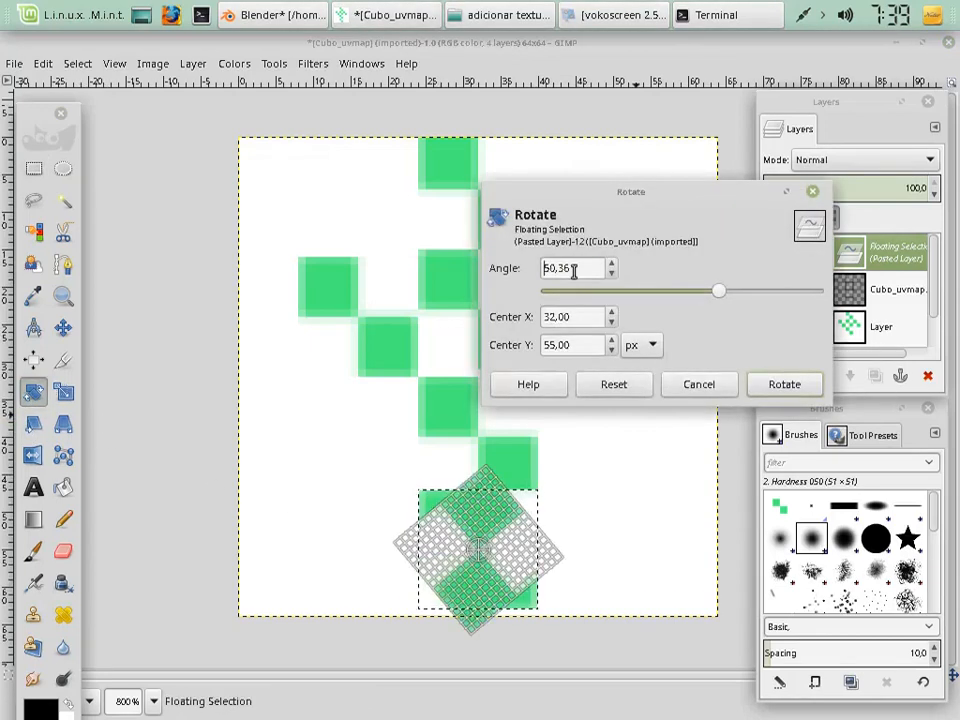
{"action": "left_click_drag", "start_coordinate": [574, 270], "coordinate": [489, 275]}
{"action": "type", "text": "90"}
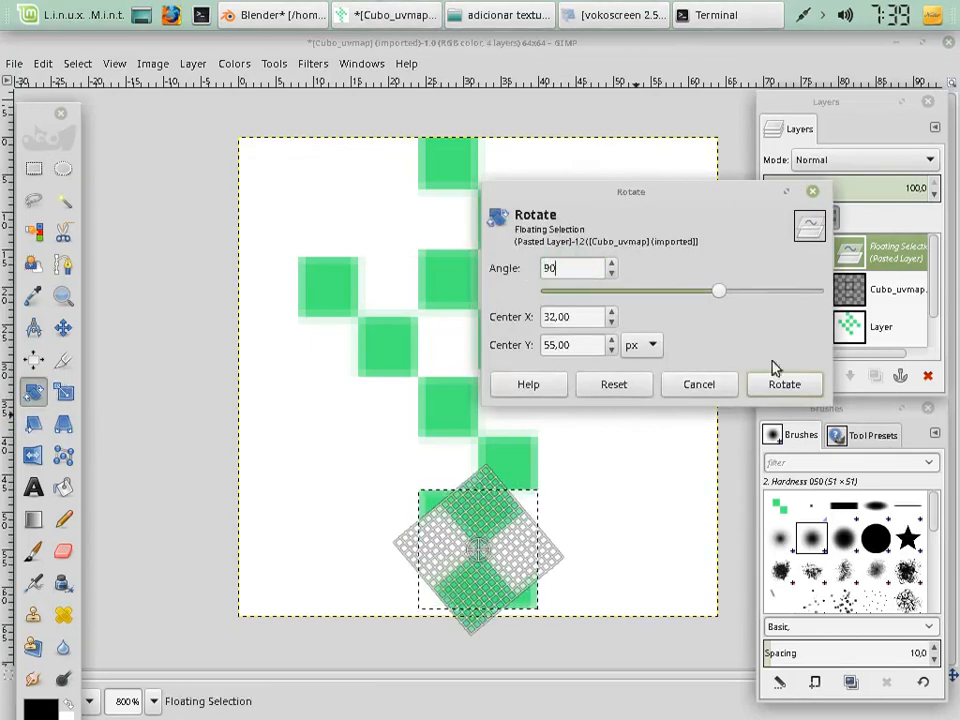
{"action": "left_click", "coordinate": [778, 392]}
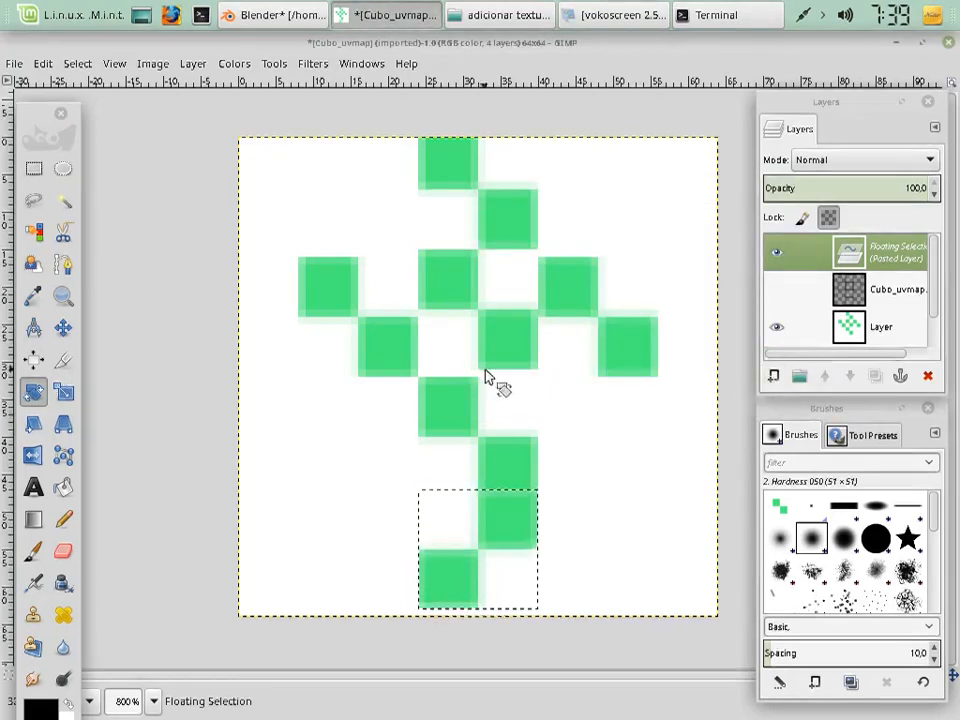
{"action": "left_click", "coordinate": [425, 266]}
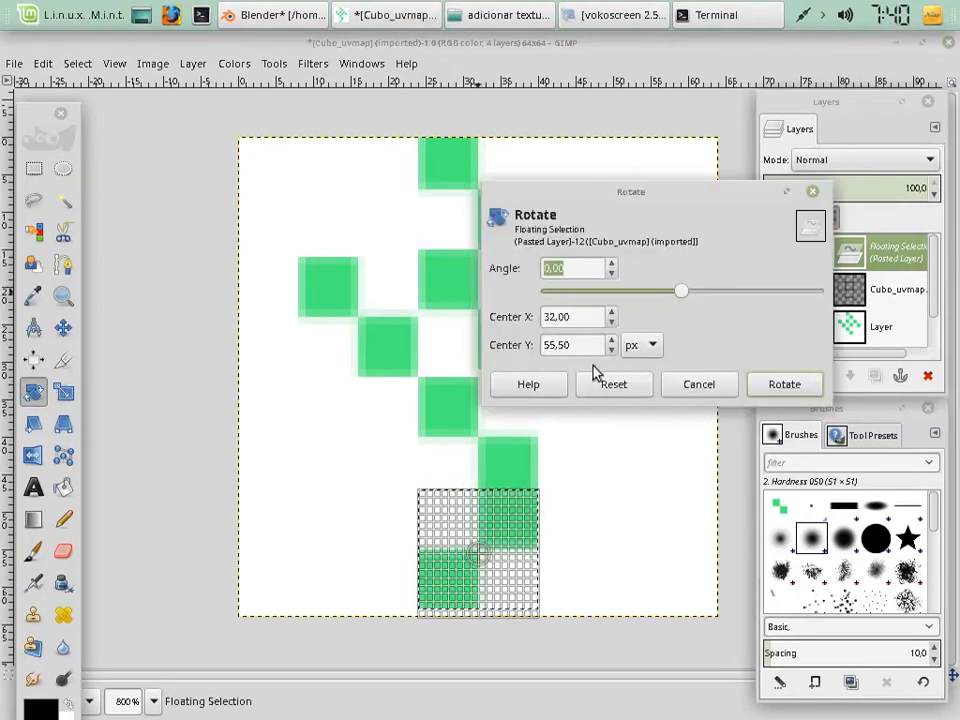
{"action": "left_click", "coordinate": [697, 384]}
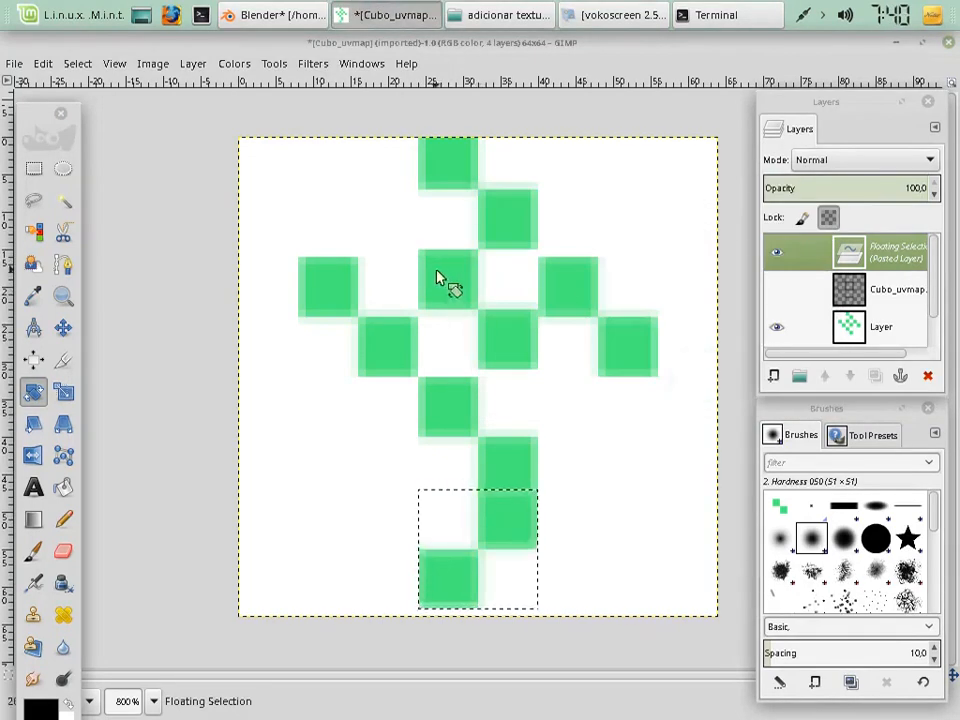
{"action": "left_click", "coordinate": [34, 168]}
{"action": "left_click", "coordinate": [420, 249]}
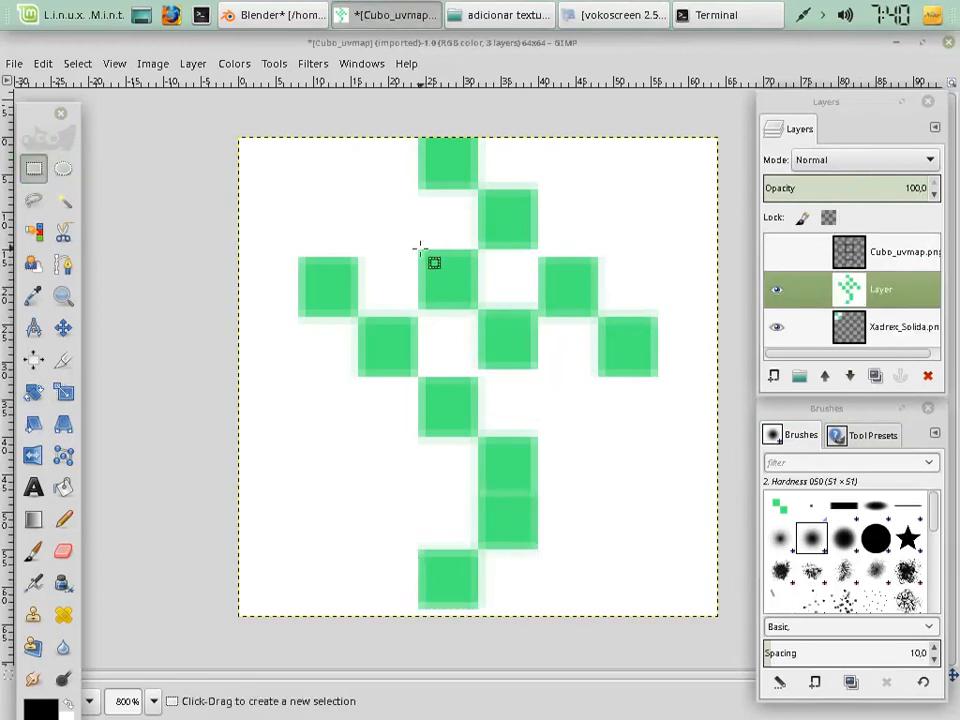
Select the 16 × 16 px checker pattern at the centre of the UV cross and rotate it by 90°.
{"action": "left_click_drag", "start_coordinate": [419, 250], "coordinate": [537, 370]}
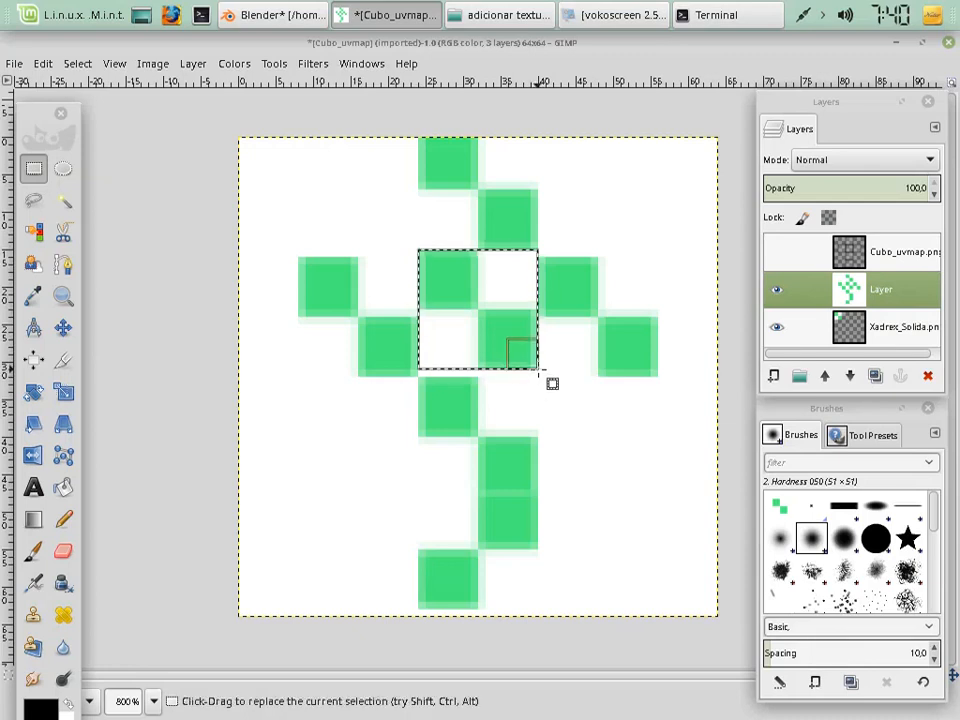
{"action": "left_click", "coordinate": [32, 395]}
{"action": "left_click_drag", "start_coordinate": [454, 358], "coordinate": [398, 293]}
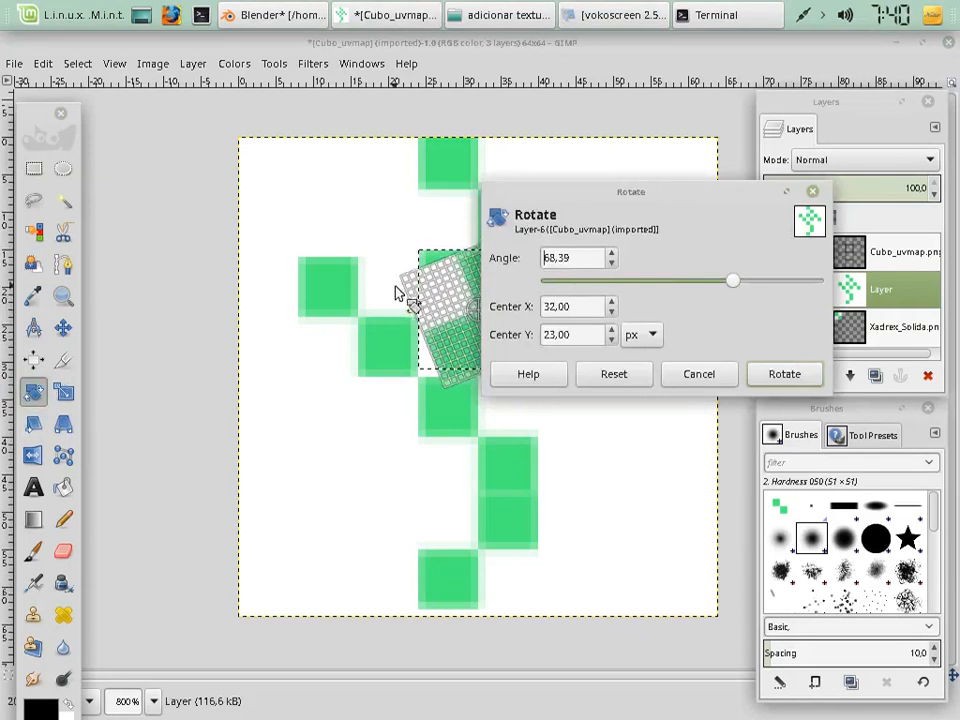
{"action": "triple_click", "coordinate": [589, 259]}
{"action": "type", "text": "90"}
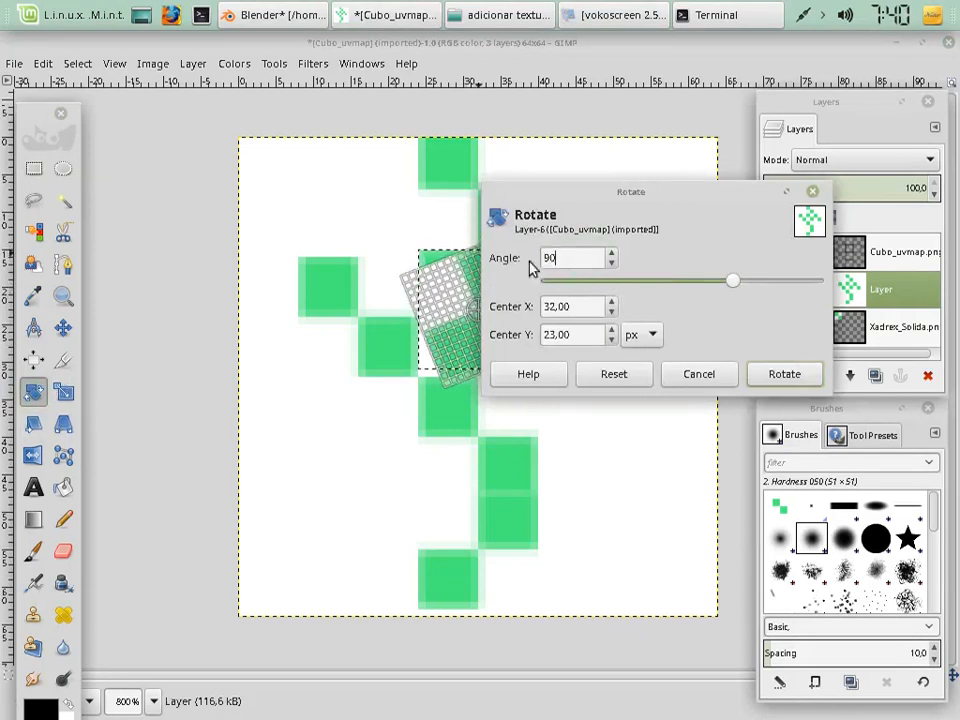
{"action": "left_click", "coordinate": [790, 378]}
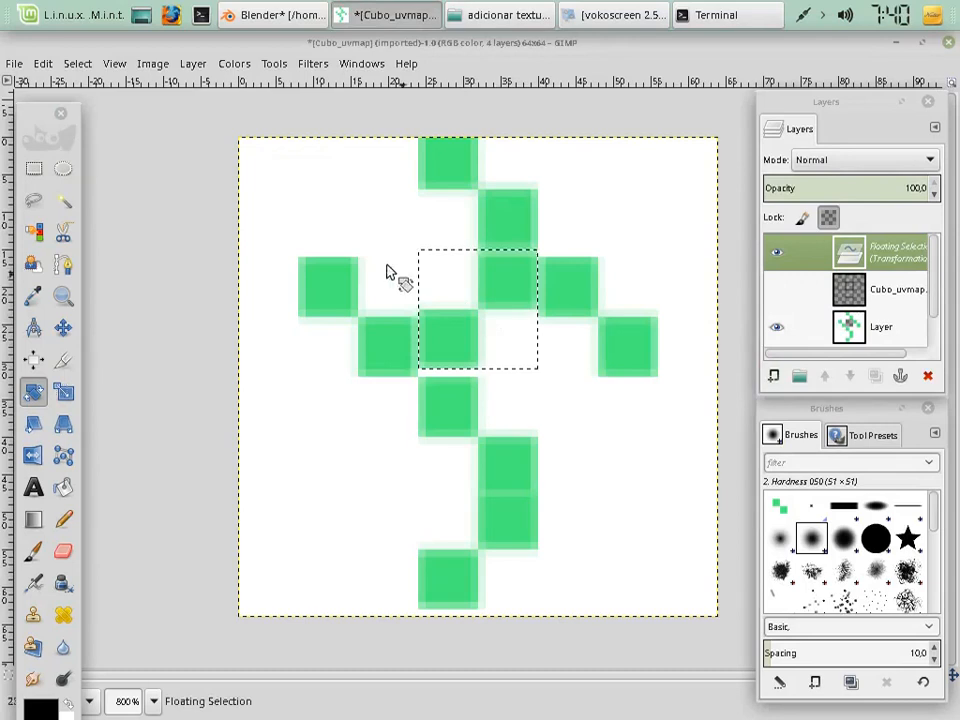
Move the rotated central checker pattern down about 1 px to fit its face, and show the Cubo_uvmap.png layer.
{"action": "left_click", "coordinate": [63, 328]}
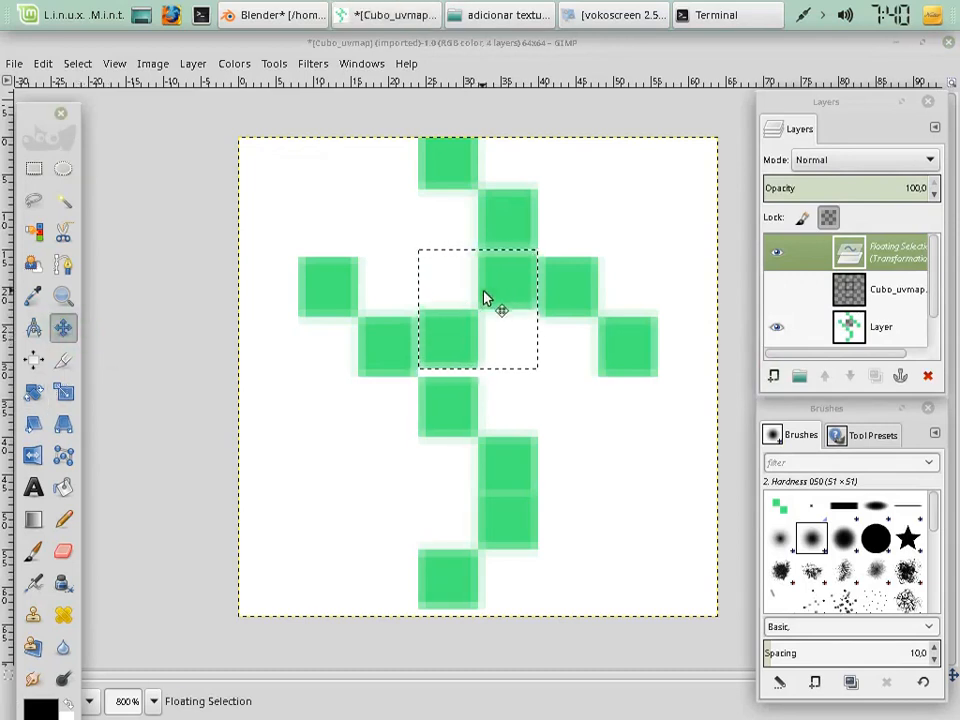
{"action": "left_click_drag", "start_coordinate": [483, 298], "coordinate": [484, 299]}
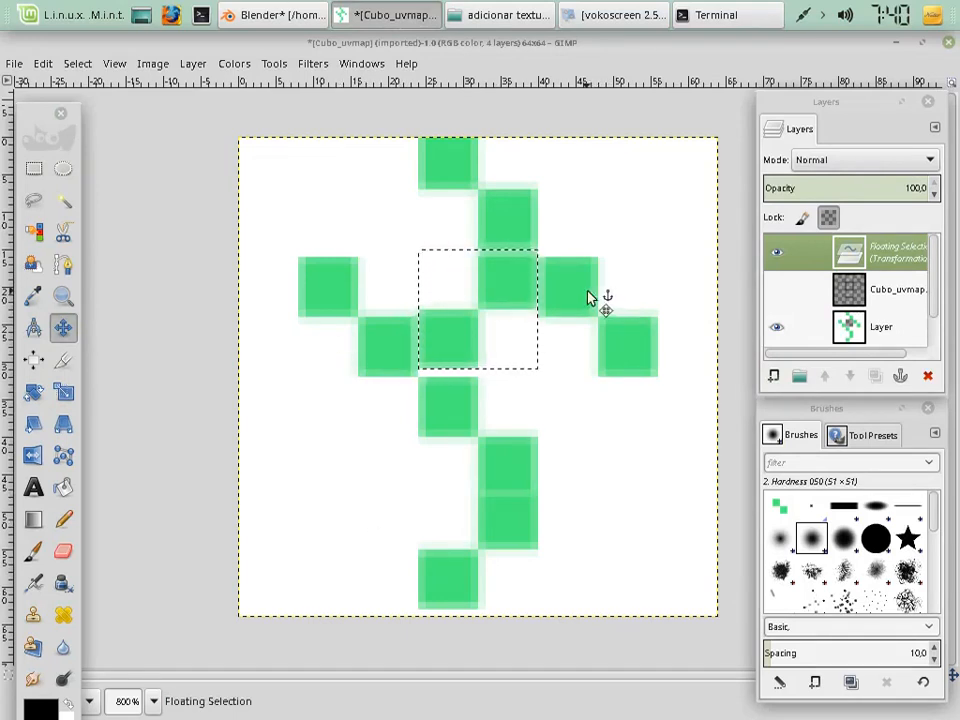
{"action": "left_click_drag", "start_coordinate": [513, 304], "coordinate": [514, 308]}
{"action": "left_click", "coordinate": [778, 290]}
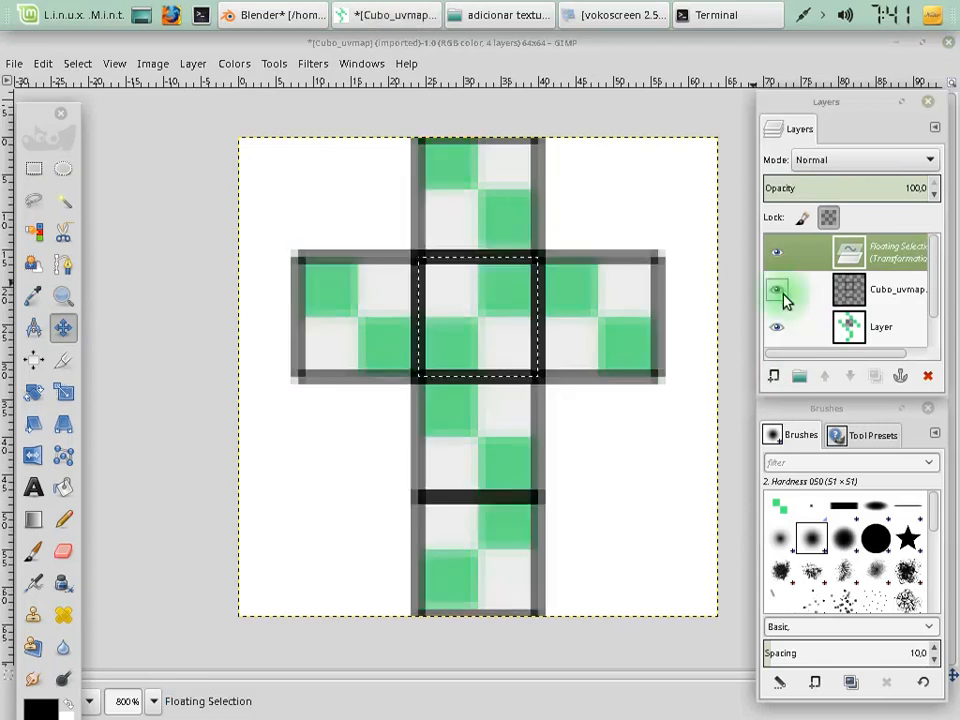
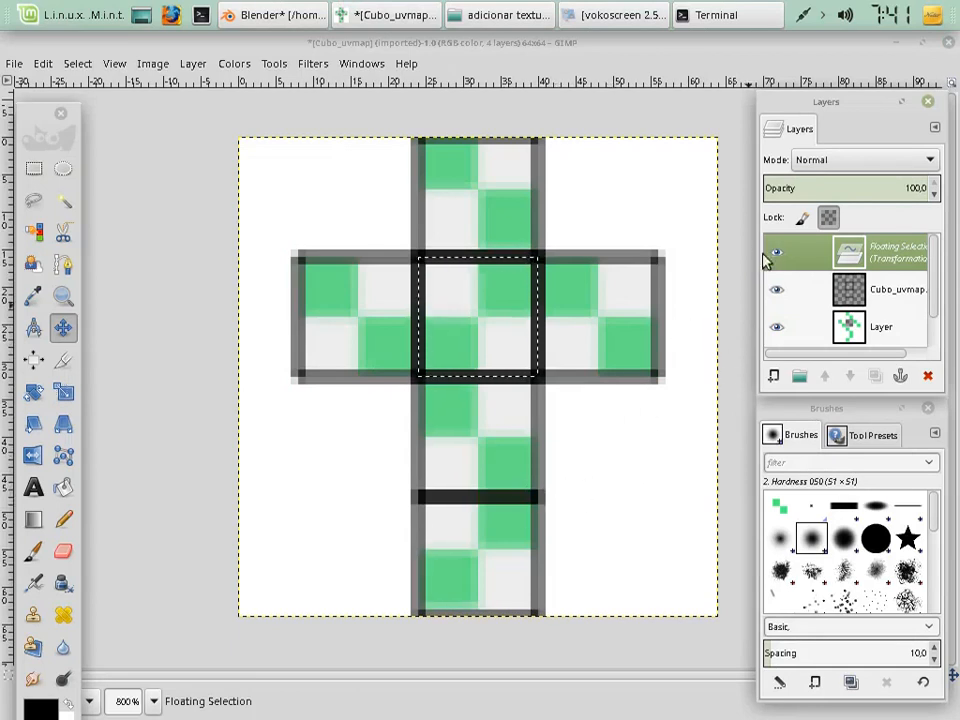
Export the image as Cubo_uvmap_edt.png in the adicionar textura folder, keeping the default PNG options.
{"action": "left_click", "coordinate": [15, 65]}
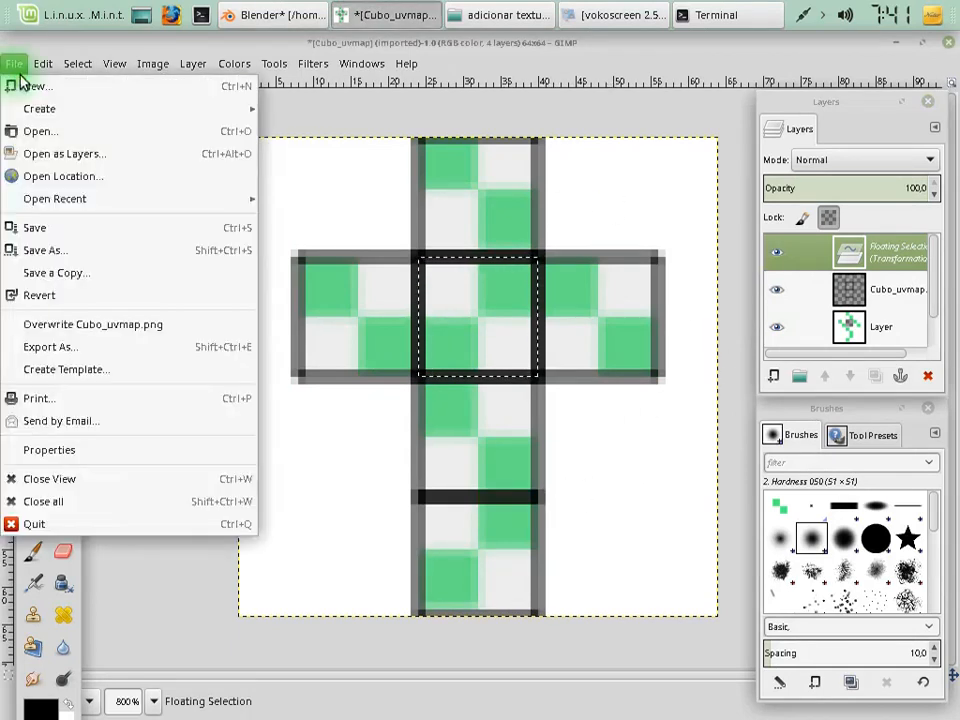
{"action": "left_click", "coordinate": [92, 346]}
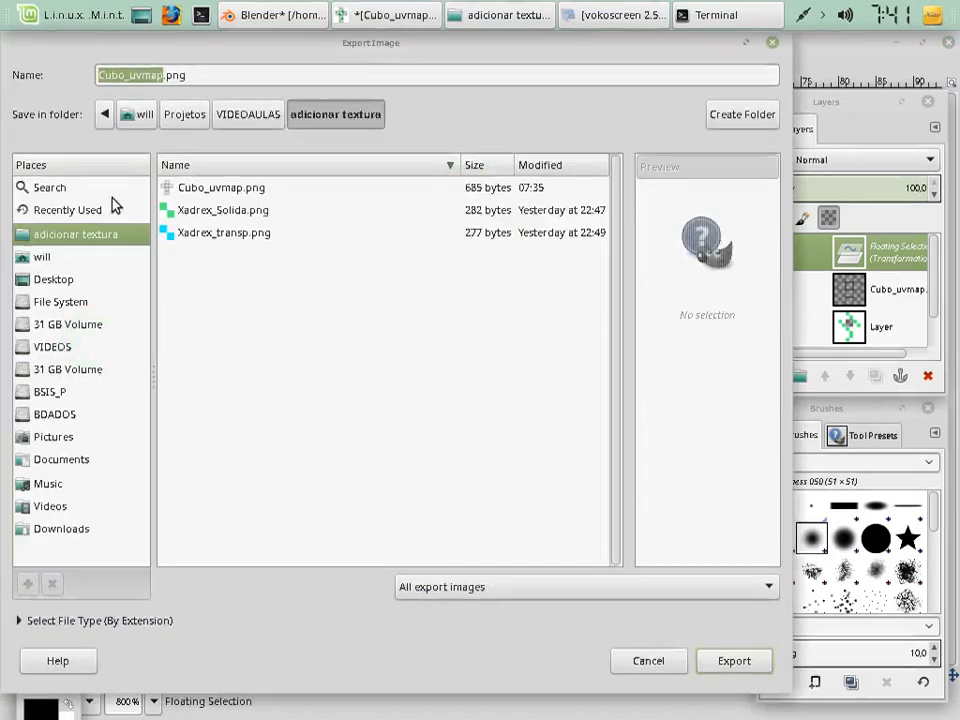
{"action": "key", "text": "Right"}
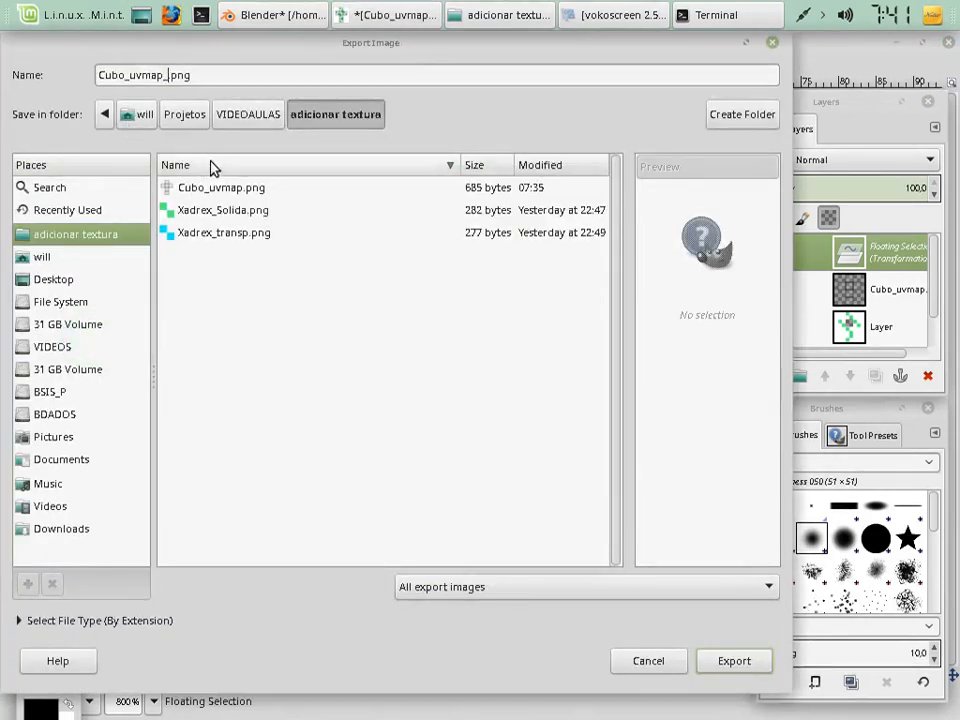
{"action": "left_click", "coordinate": [734, 661]}
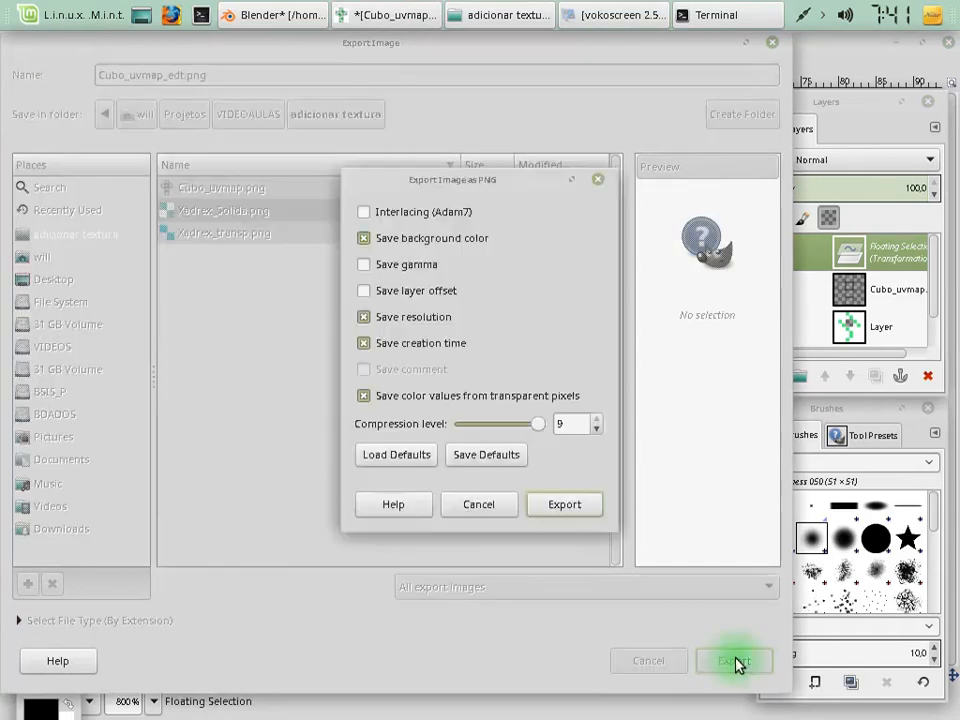
{"action": "left_click", "coordinate": [565, 506]}
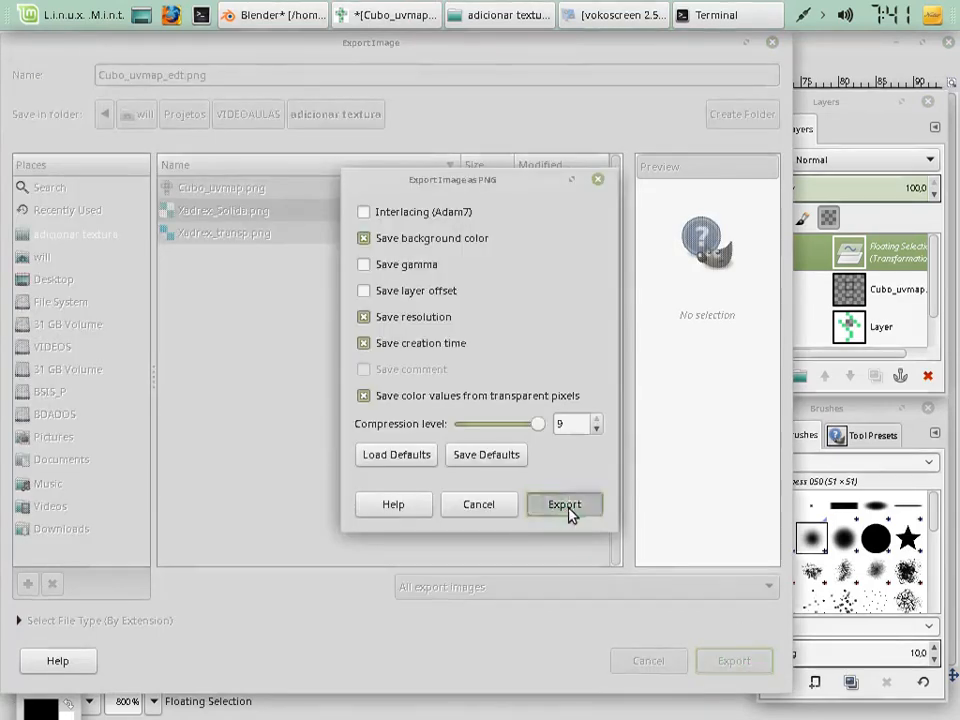
Switch to Blender and replace the image in the cube material's texture node with Cubo_uvmap_edt.png from the adicionar textura folder.
{"action": "left_click", "coordinate": [401, 18]}
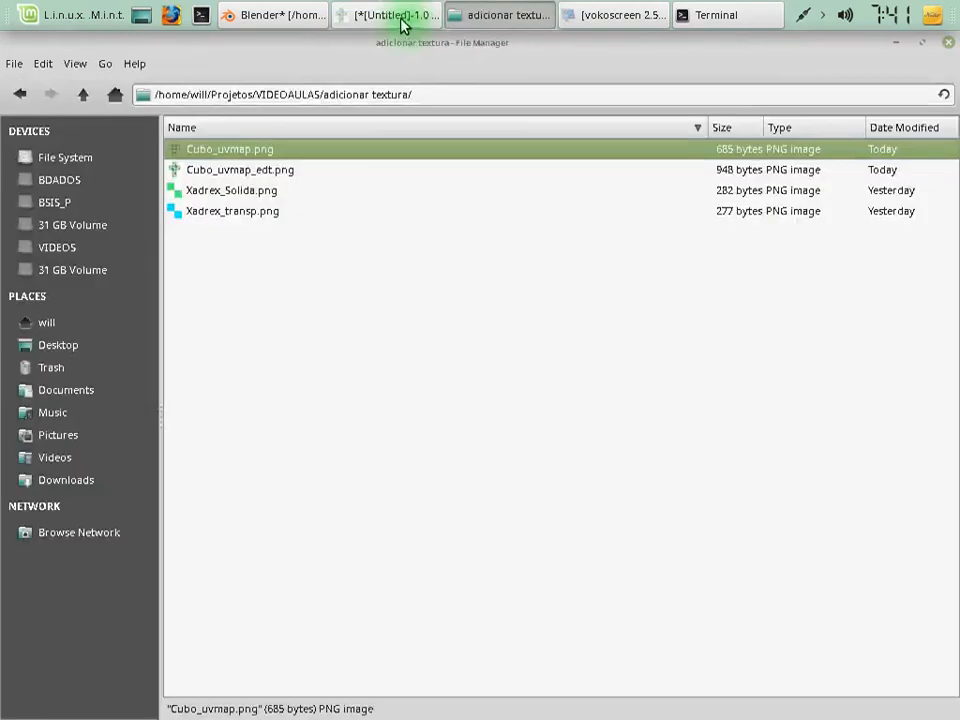
{"action": "left_click", "coordinate": [262, 17]}
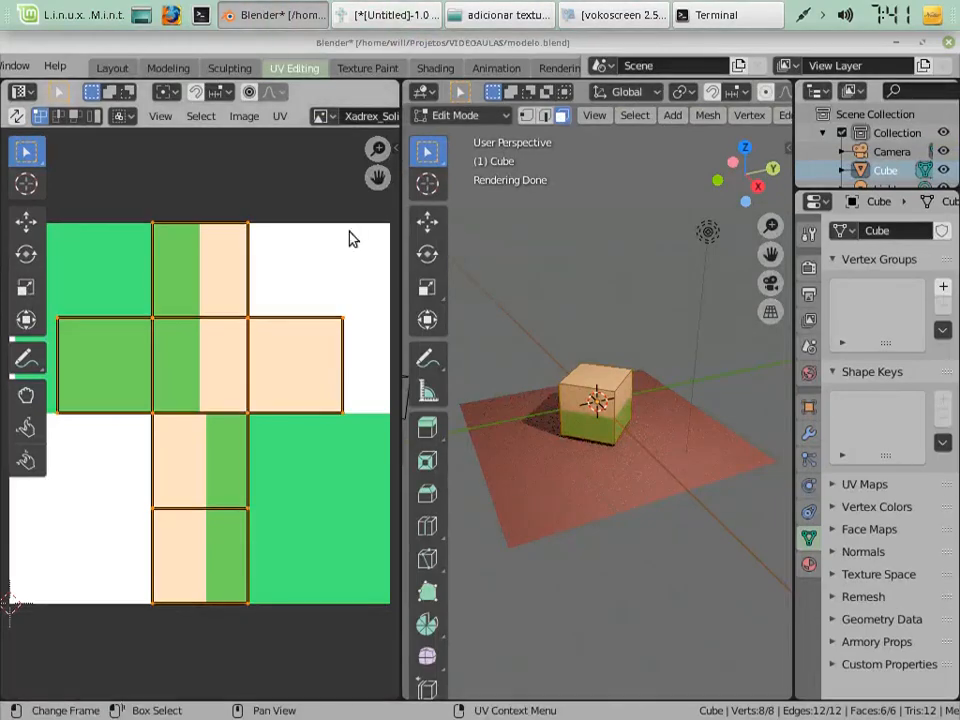
{"action": "scroll", "coordinate": [447, 68], "scroll_direction": "down", "scroll_amount": 2}
{"action": "scroll", "coordinate": [447, 68], "scroll_direction": "down", "scroll_amount": 5}
{"action": "left_click", "coordinate": [448, 67]}
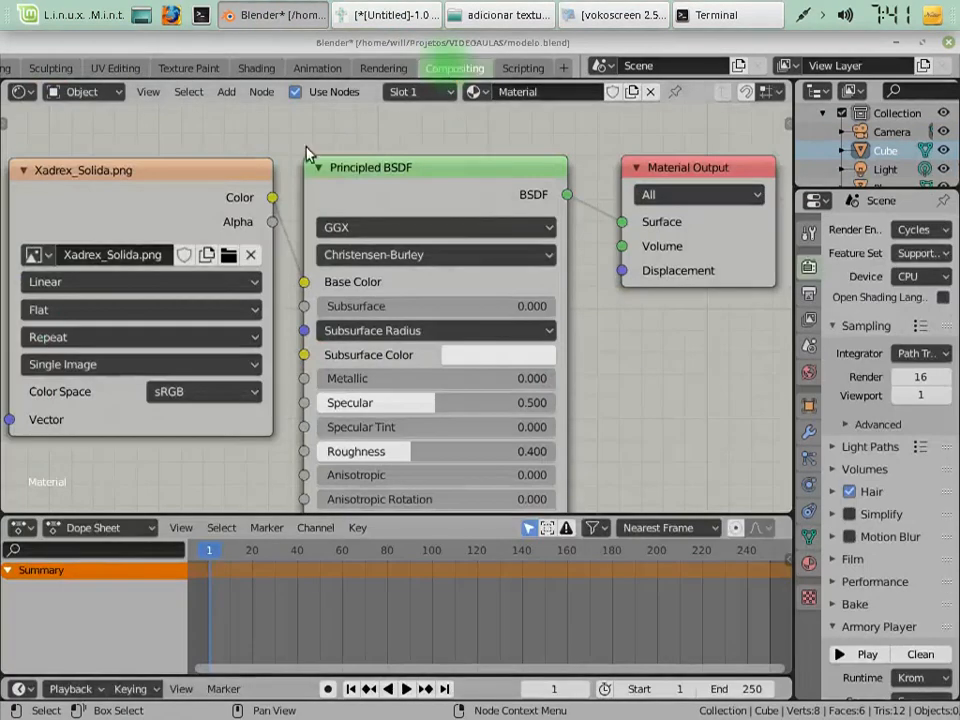
{"action": "left_click", "coordinate": [251, 254]}
{"action": "left_click", "coordinate": [205, 256]}
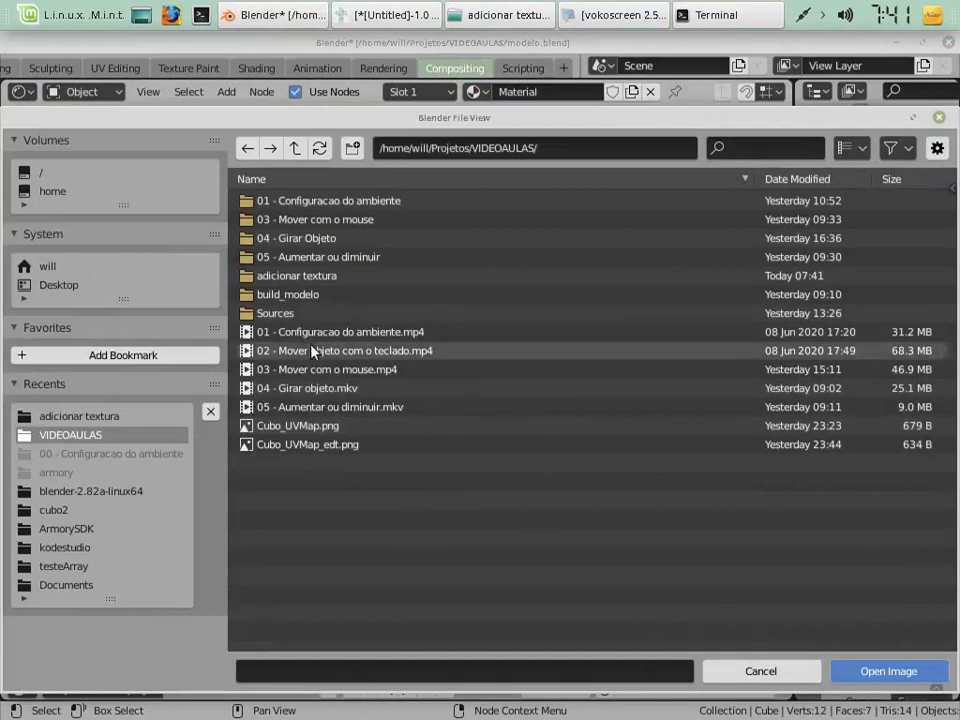
{"action": "double_click", "coordinate": [304, 278]}
{"action": "left_click", "coordinate": [310, 220]}
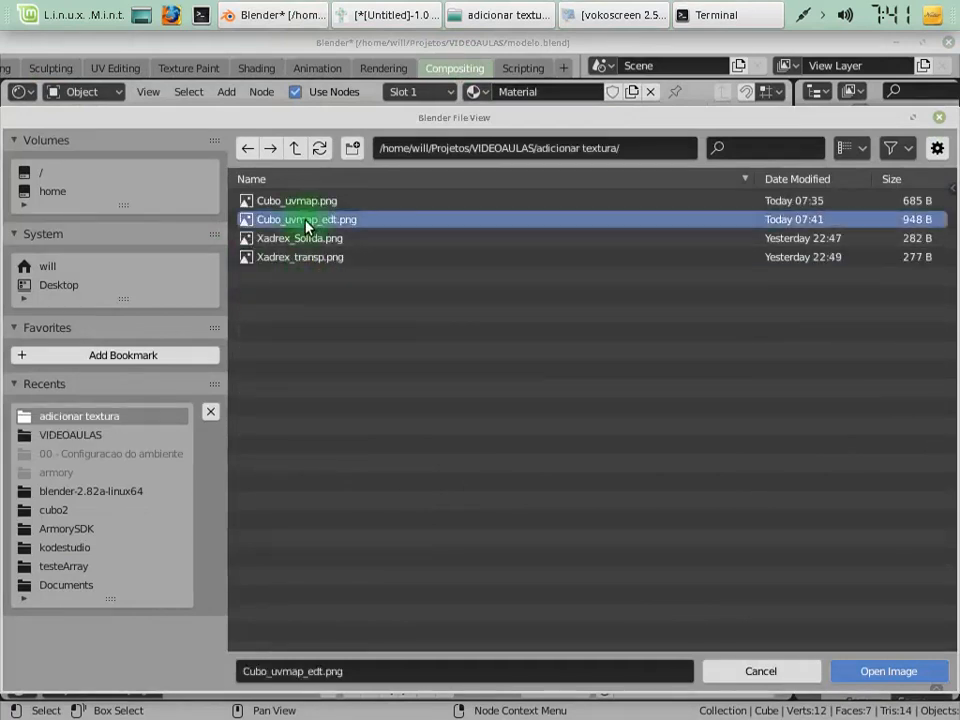
{"action": "left_click", "coordinate": [883, 674]}
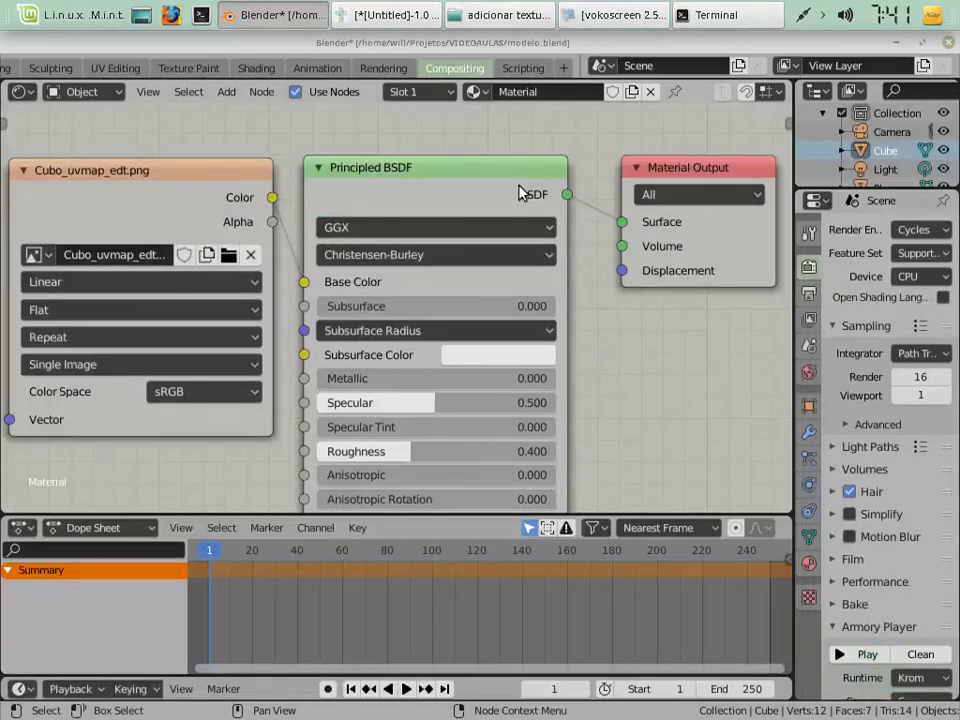
Run the game to inspect the textured cube, and toggle the Cubo_uvmap.png layer's visibility in GIMP to compare the face outlines.
{"action": "key", "text": "F5"}
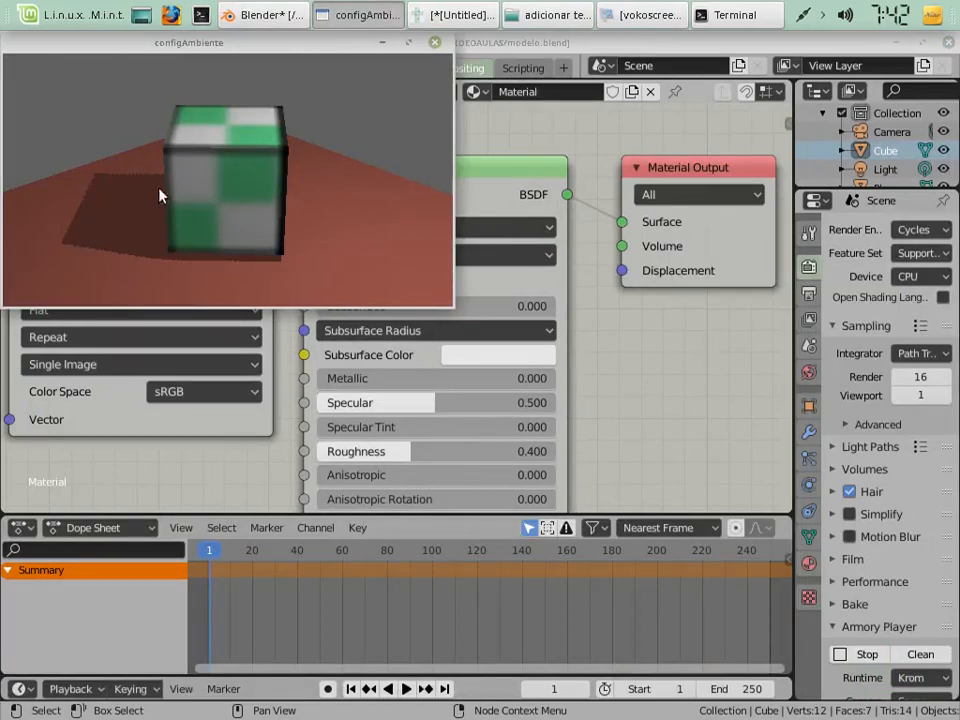
{"action": "left_click", "coordinate": [438, 16]}
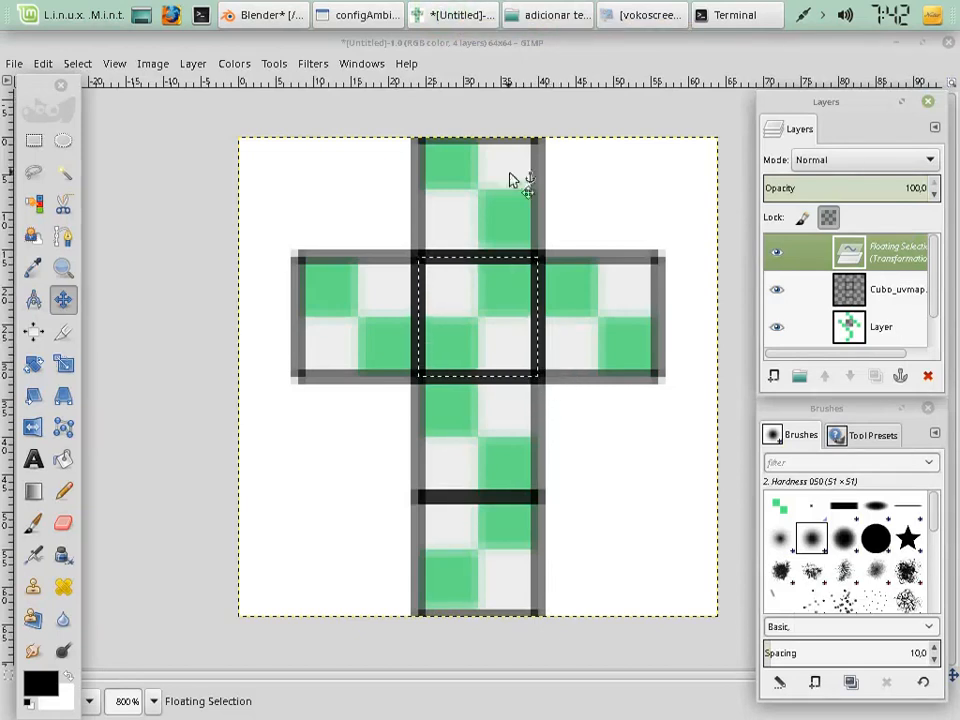
{"action": "left_click", "coordinate": [778, 291]}
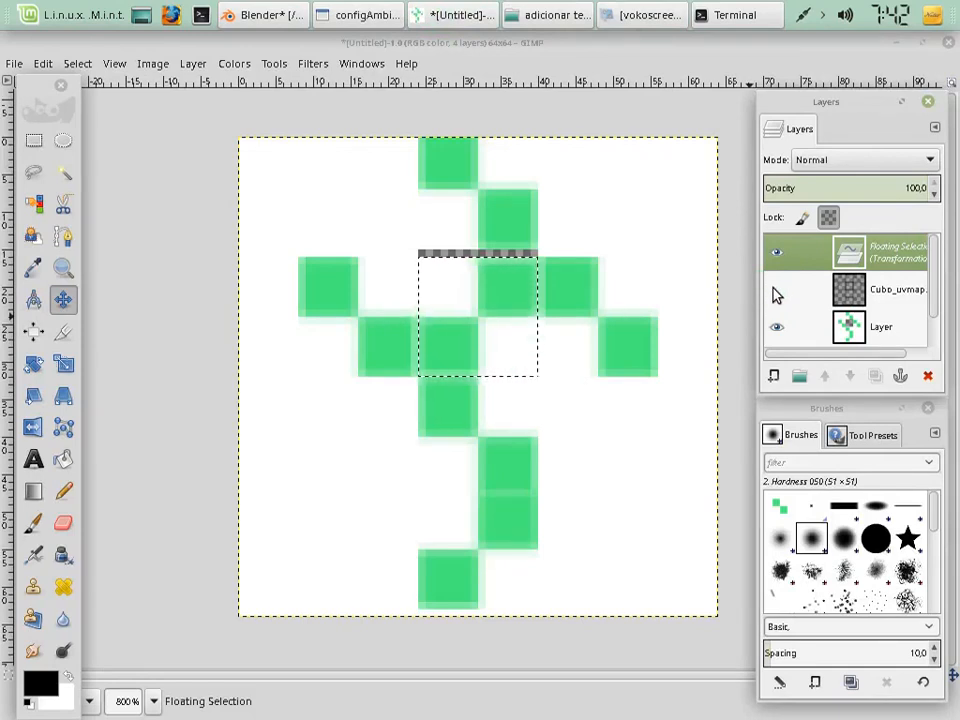
{"action": "left_click", "coordinate": [777, 290]}
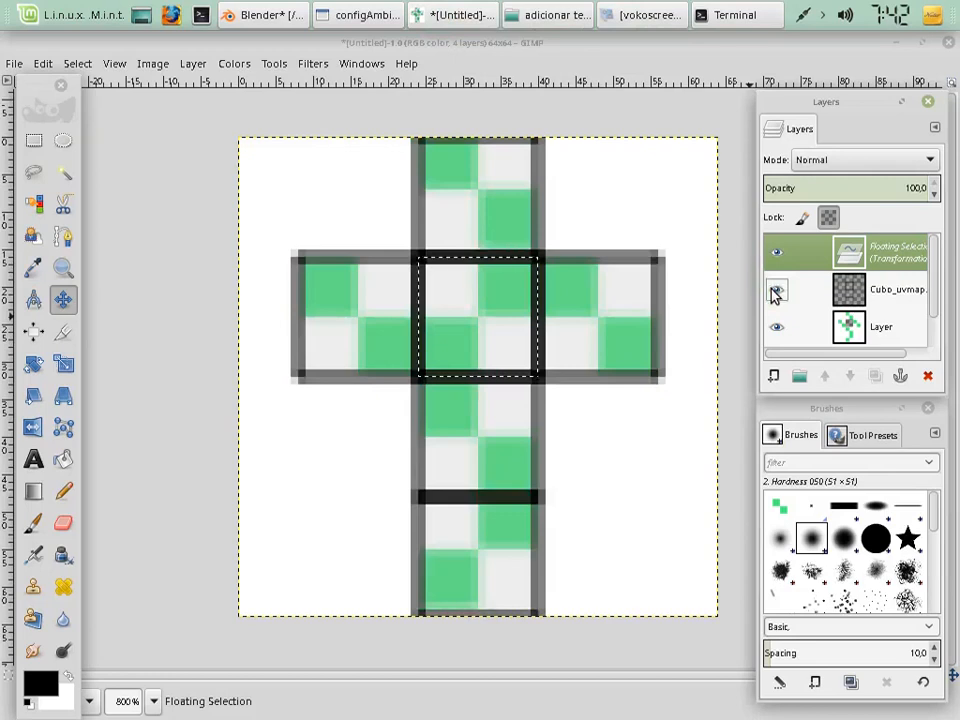
{"action": "left_click", "coordinate": [776, 291]}
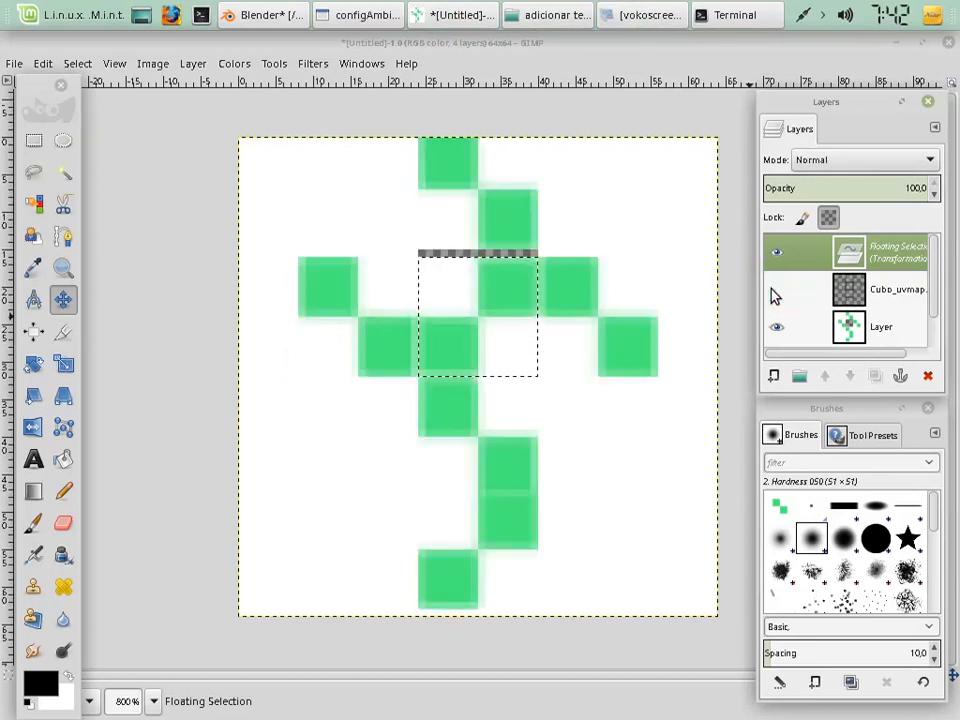
{"action": "left_click", "coordinate": [776, 290]}
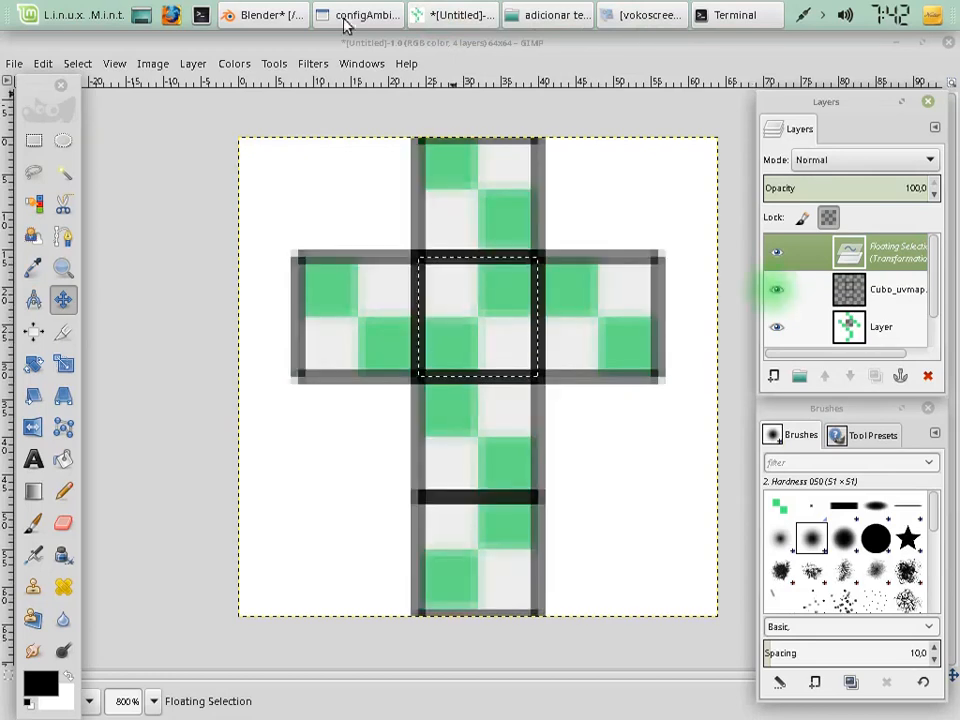
Check the cube in the running game, close the game window, and return to Blender's UV Editing workspace to view the UV layout.
{"action": "mouse_move", "coordinate": [316, 20]}
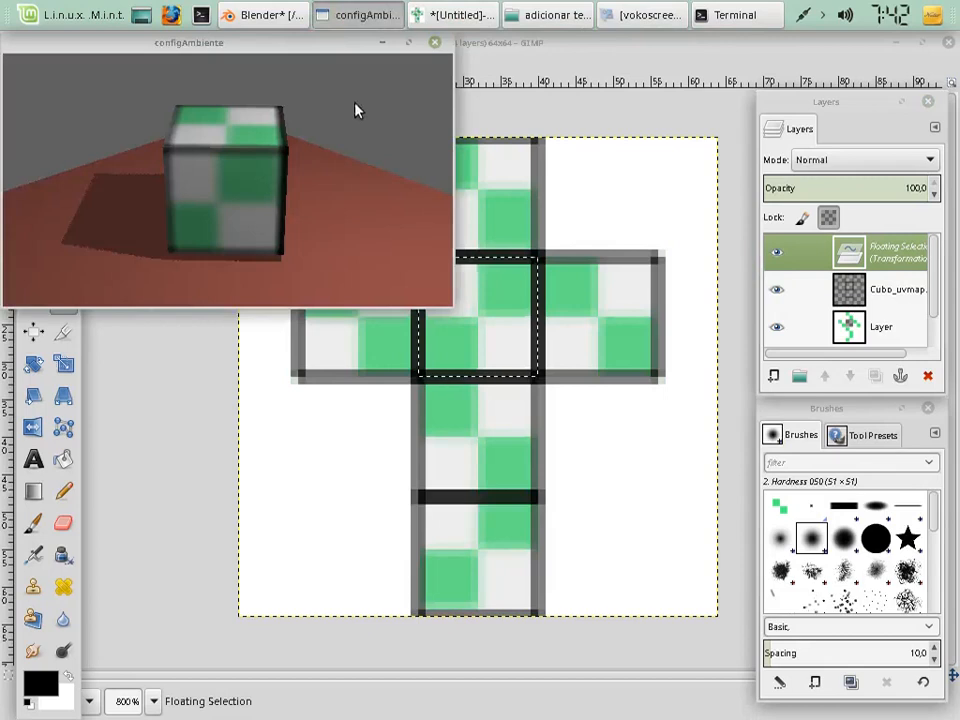
{"action": "left_click", "coordinate": [436, 44]}
{"action": "left_click", "coordinate": [280, 15]}
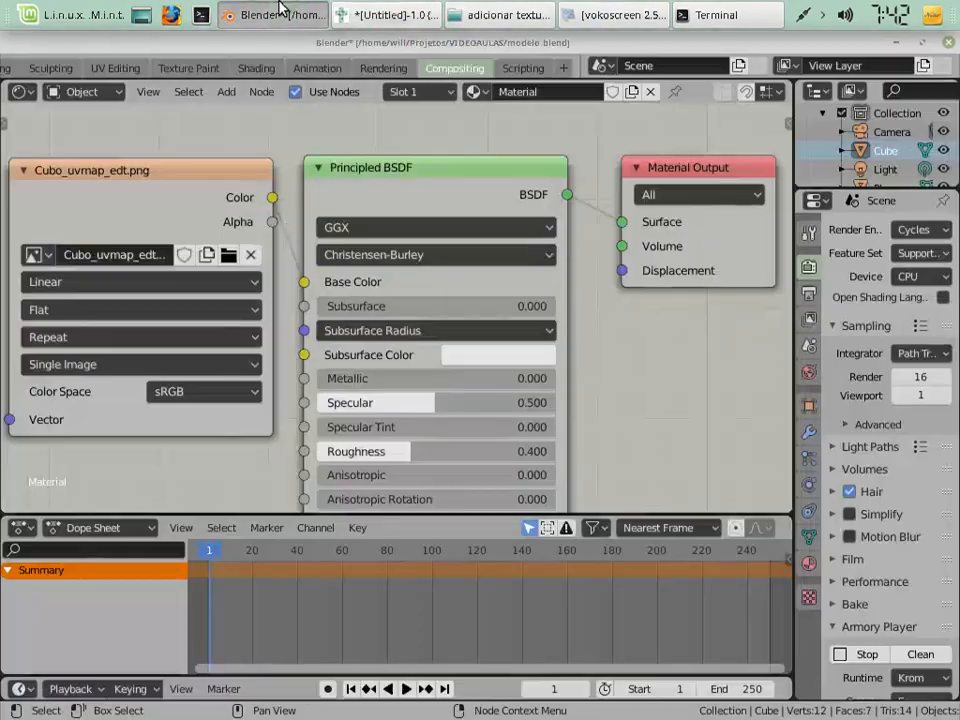
{"action": "left_click", "coordinate": [112, 67]}
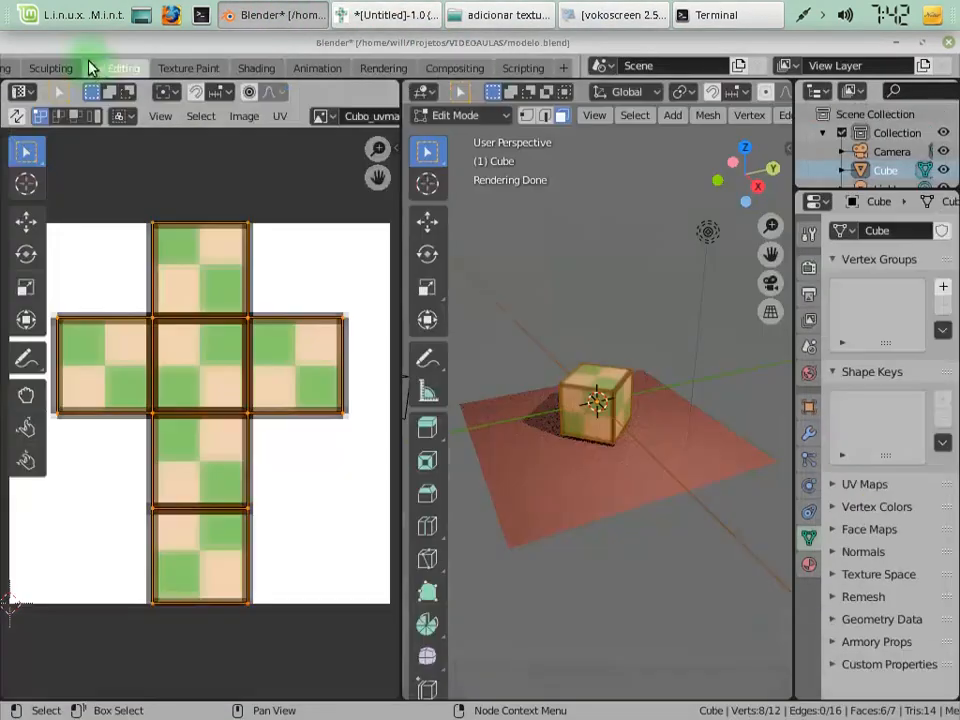
Select the cube's front face and shift its UV square slightly up and left over the checker texture.
{"action": "left_click", "coordinate": [597, 409]}
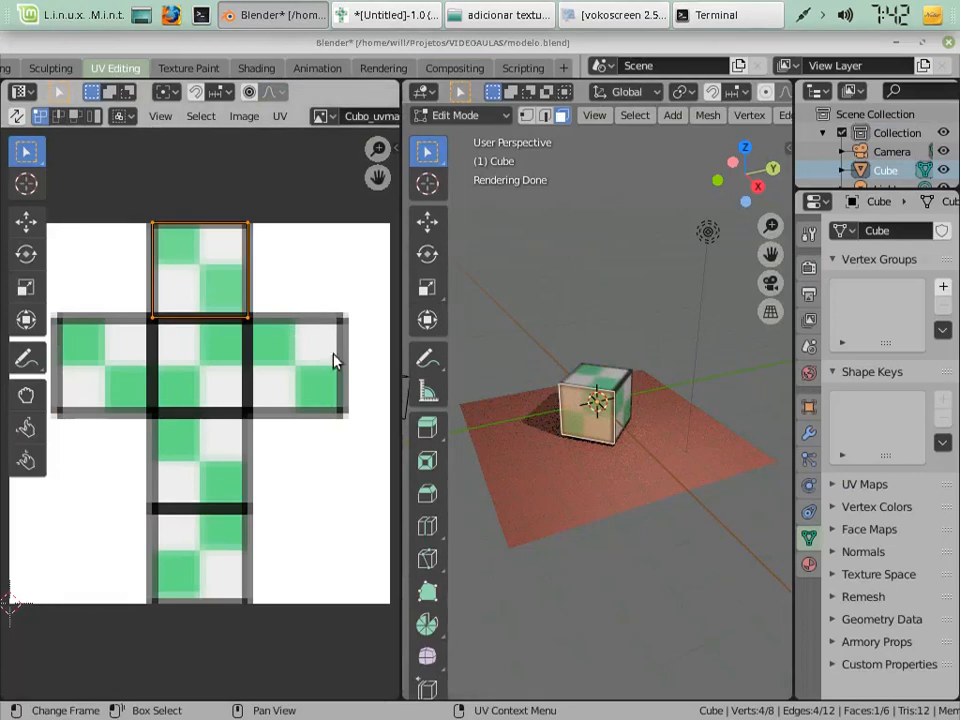
{"action": "scroll", "coordinate": [598, 375], "scroll_direction": "up", "scroll_amount": 7}
{"action": "scroll", "coordinate": [598, 400], "scroll_direction": "up", "scroll_amount": 1}
{"action": "scroll", "coordinate": [598, 400], "scroll_direction": "down", "scroll_amount": 2}
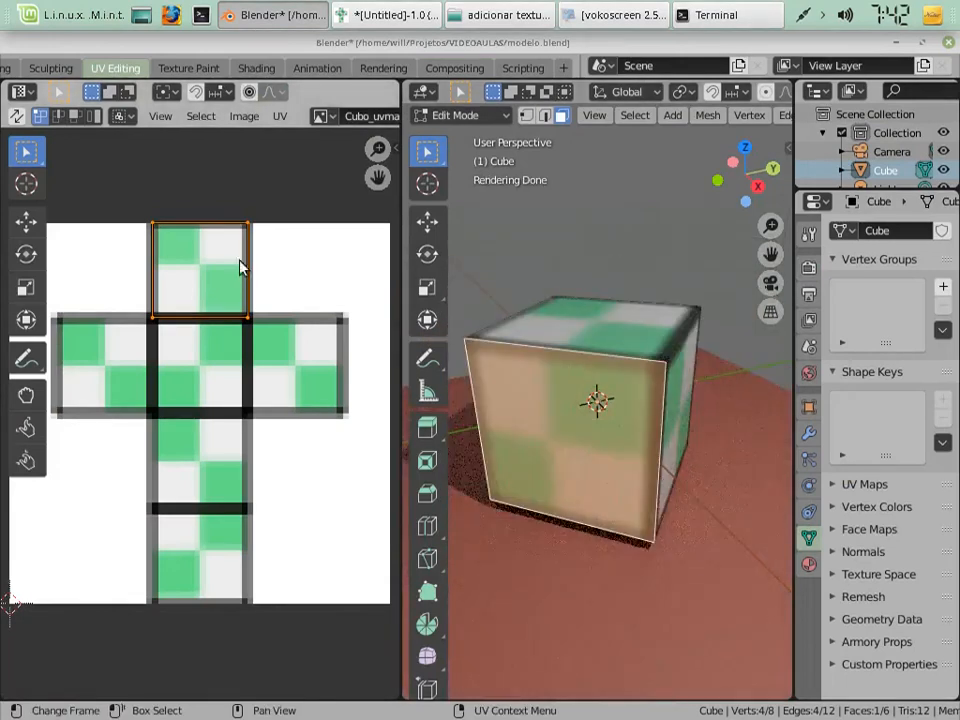
{"action": "key", "text": "g"}
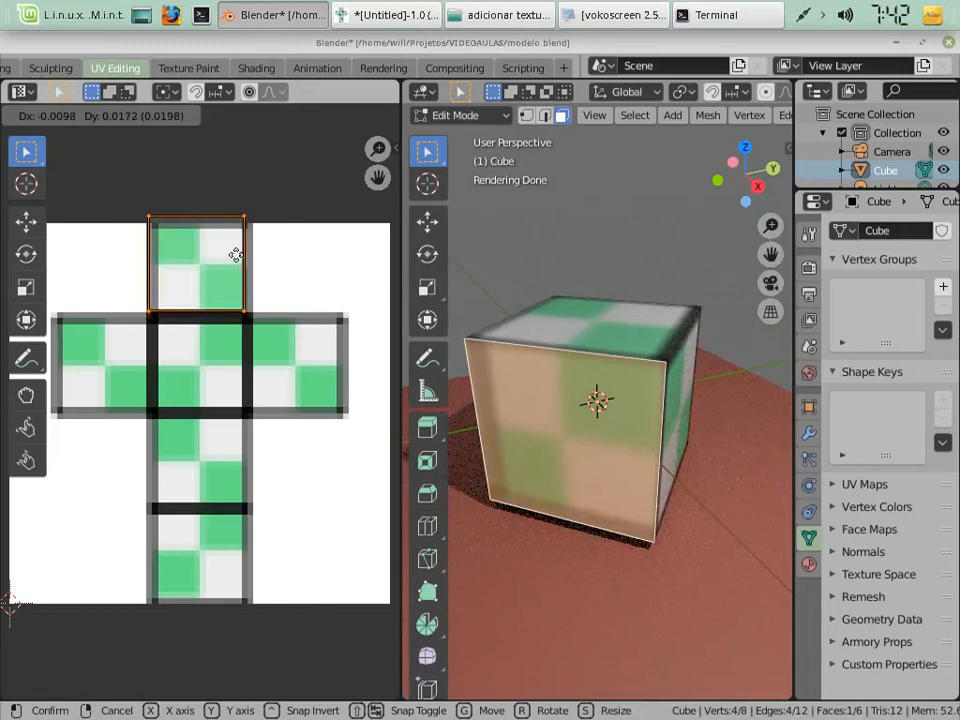
{"action": "left_click", "coordinate": [237, 255]}
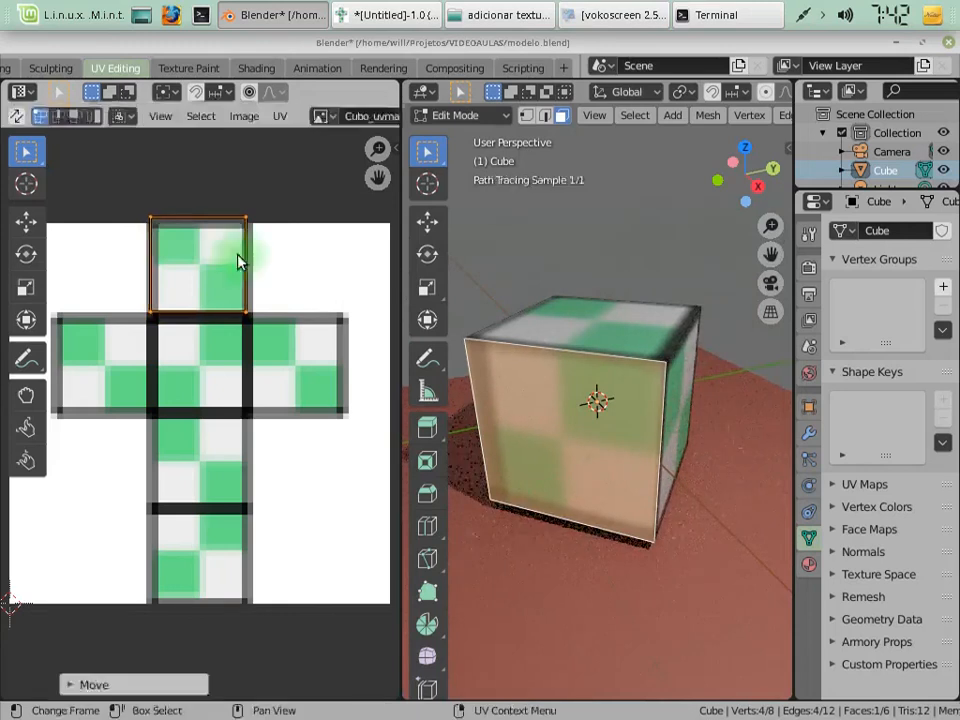
Inspect the cube's front and top faces, compare them with the checker image in GIMP, and return to Blender.
{"action": "middle_click_drag", "start_coordinate": [712, 416], "coordinate": [776, 441]}
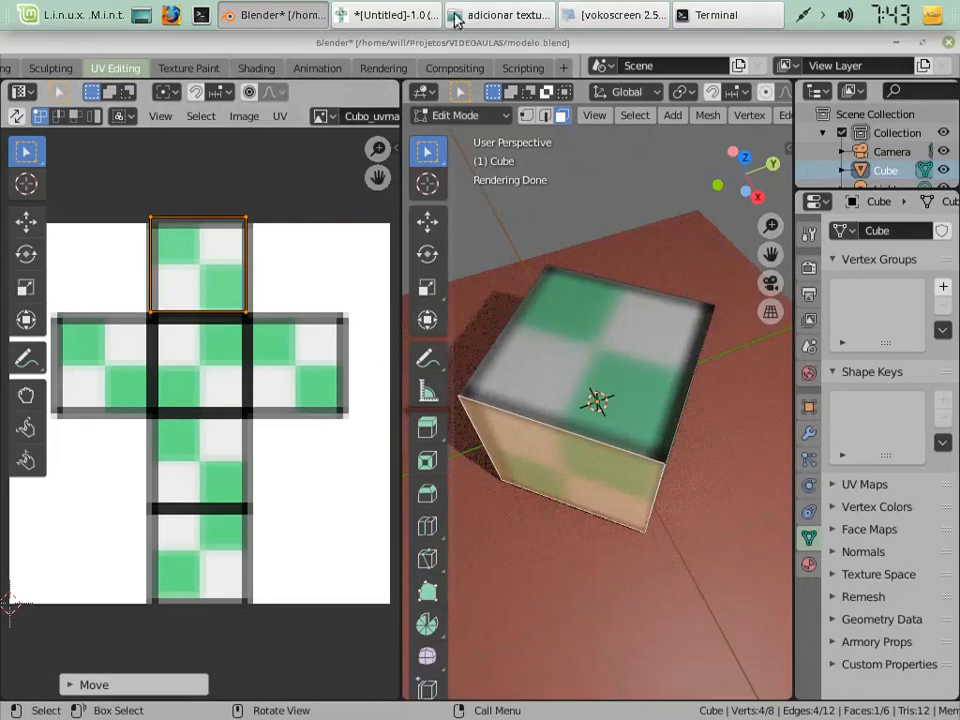
{"action": "left_click", "coordinate": [385, 16]}
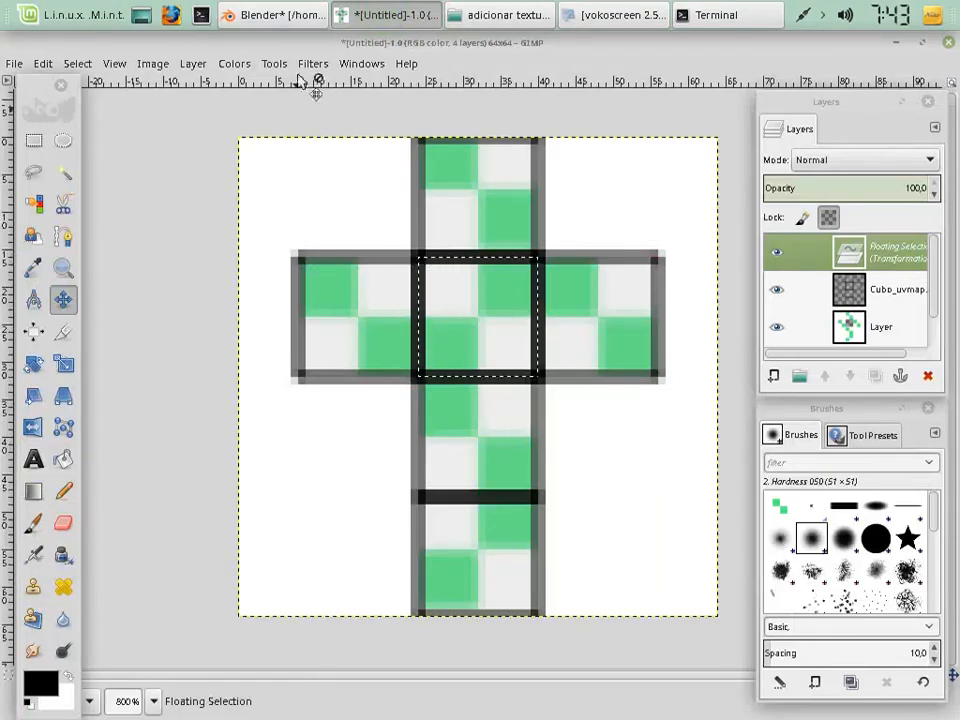
{"action": "left_click", "coordinate": [301, 14]}
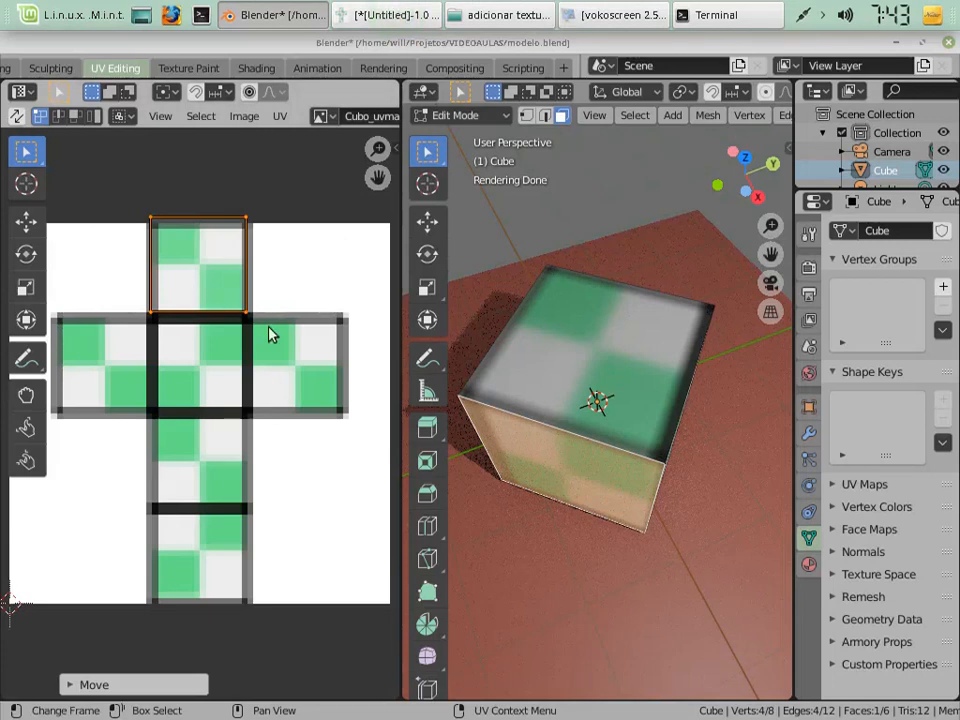
Scale the front face's UV square to about 0.914 and move it inside the dark outline of its checker tile.
{"action": "key", "text": "s"}
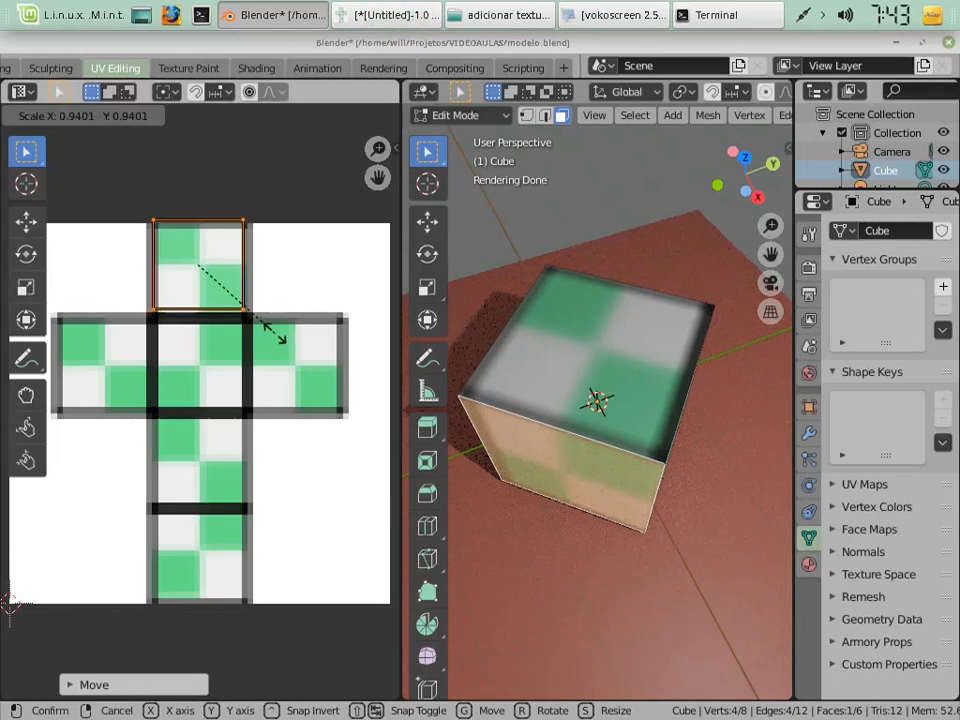
{"action": "key", "text": "Escape"}
{"action": "middle_click_drag", "start_coordinate": [647, 444], "coordinate": [647, 444]}
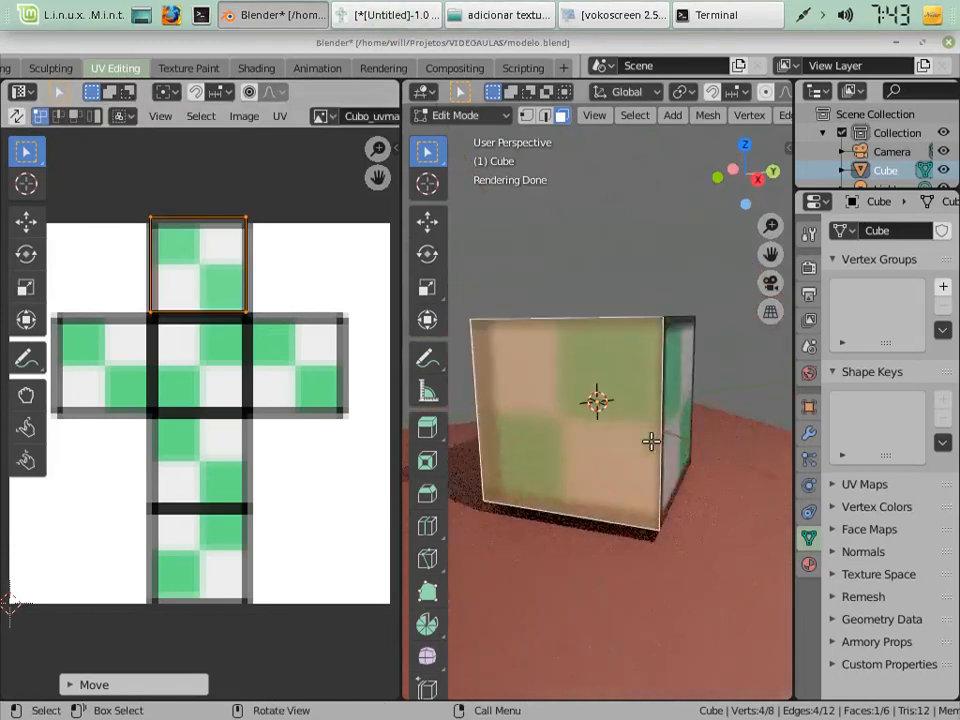
{"action": "key", "text": "s"}
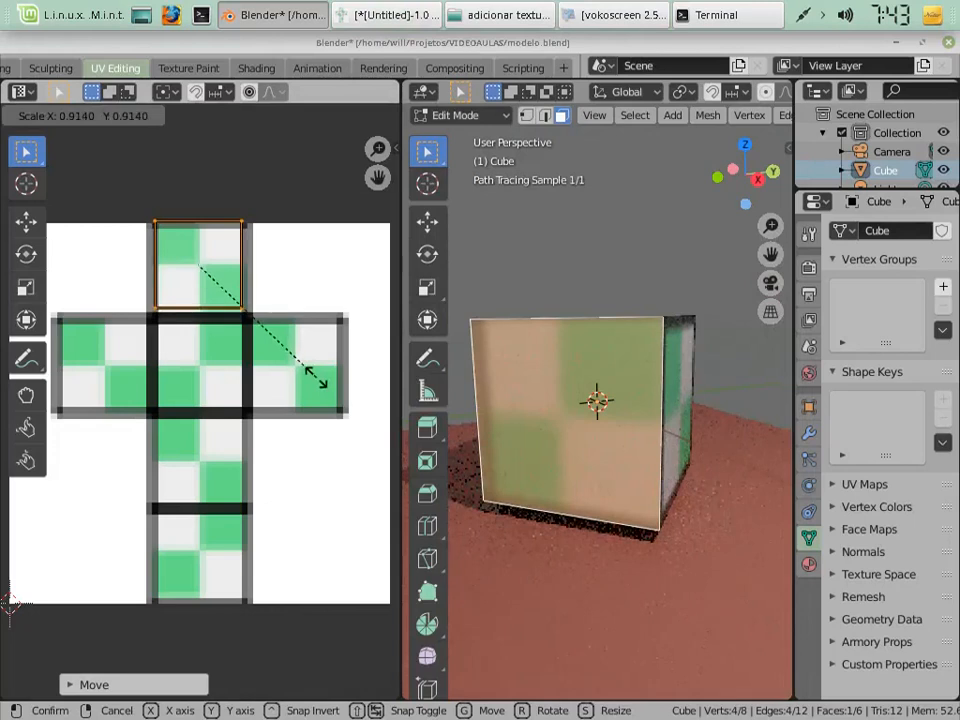
{"action": "left_click", "coordinate": [314, 380]}
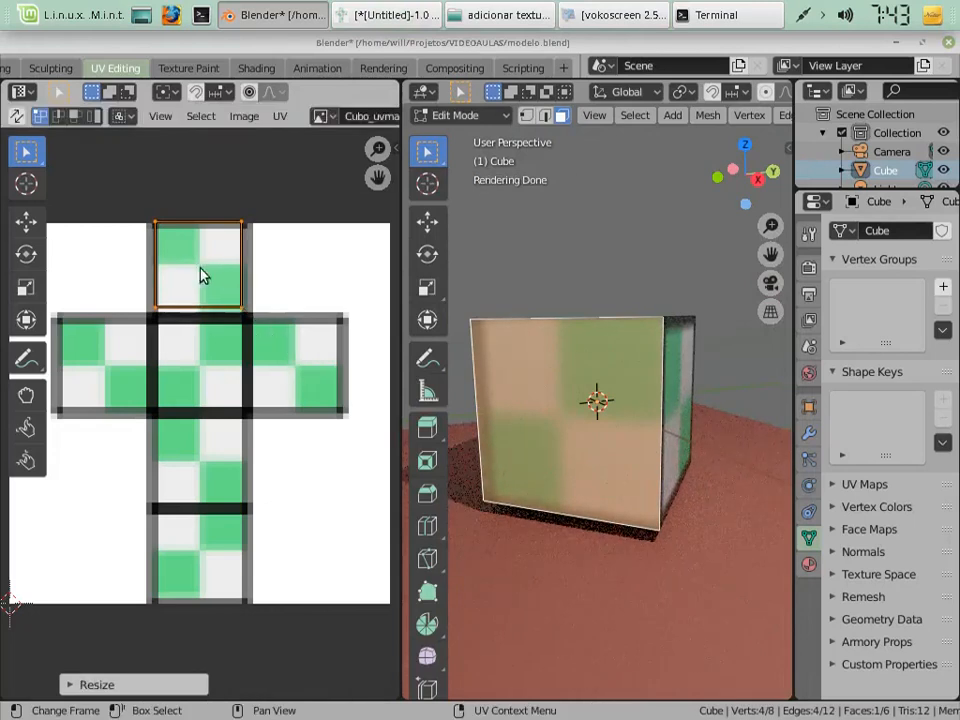
{"action": "key", "text": "g"}
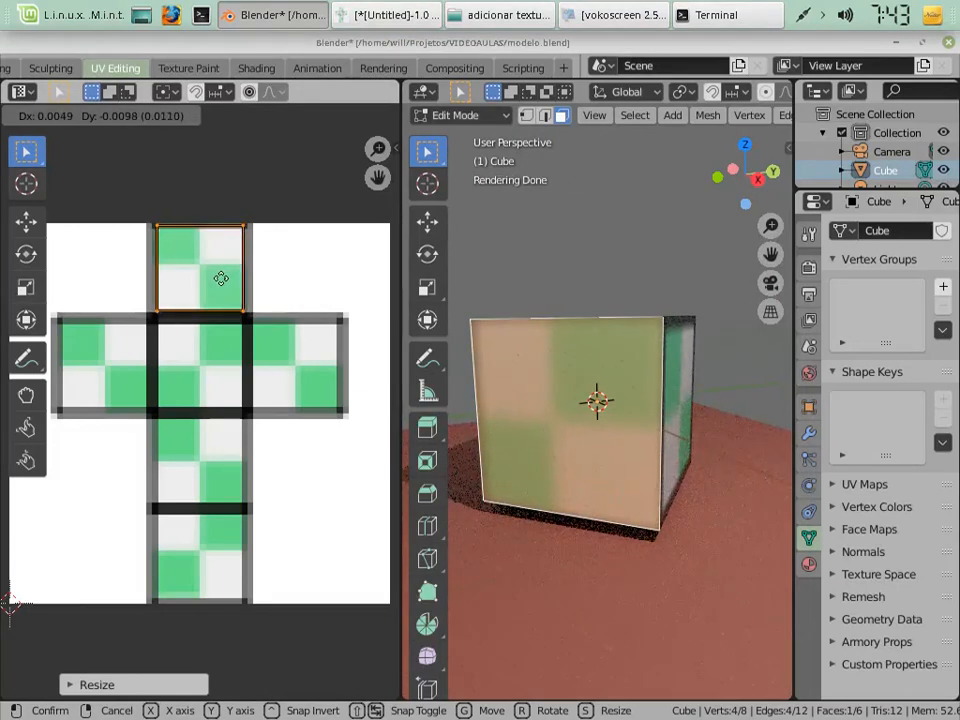
{"action": "left_click", "coordinate": [221, 278]}
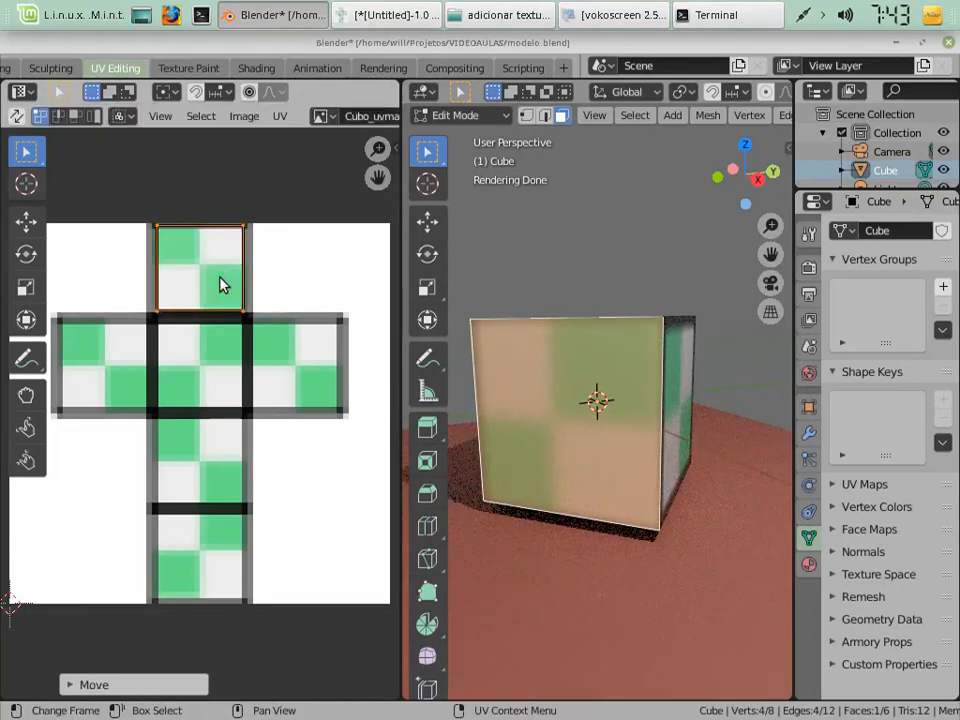
Shrink the front face's UV square by a further factor of about 0.965 and shift it about 0.007 in X.
{"action": "key", "text": "s"}
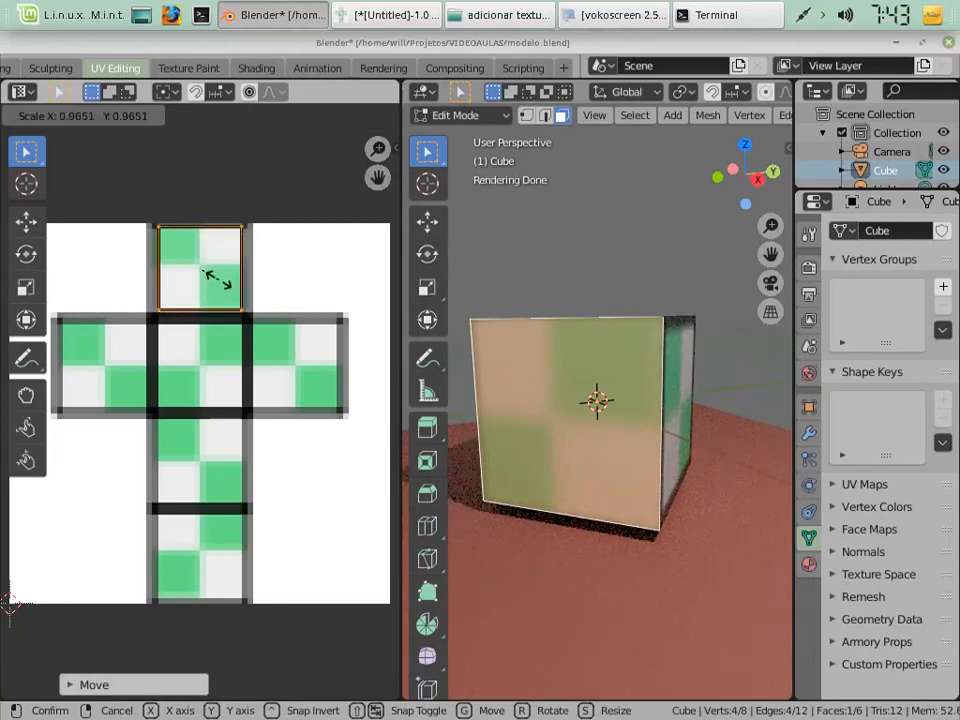
{"action": "left_click", "coordinate": [216, 281]}
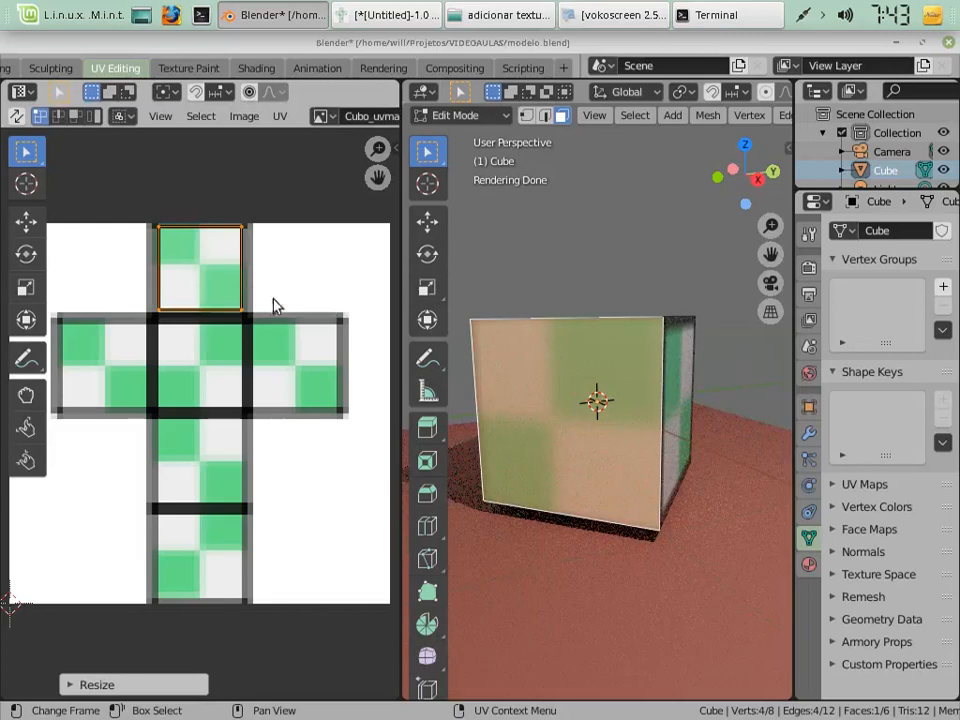
{"action": "middle_click_drag", "start_coordinate": [571, 334], "coordinate": [578, 399]}
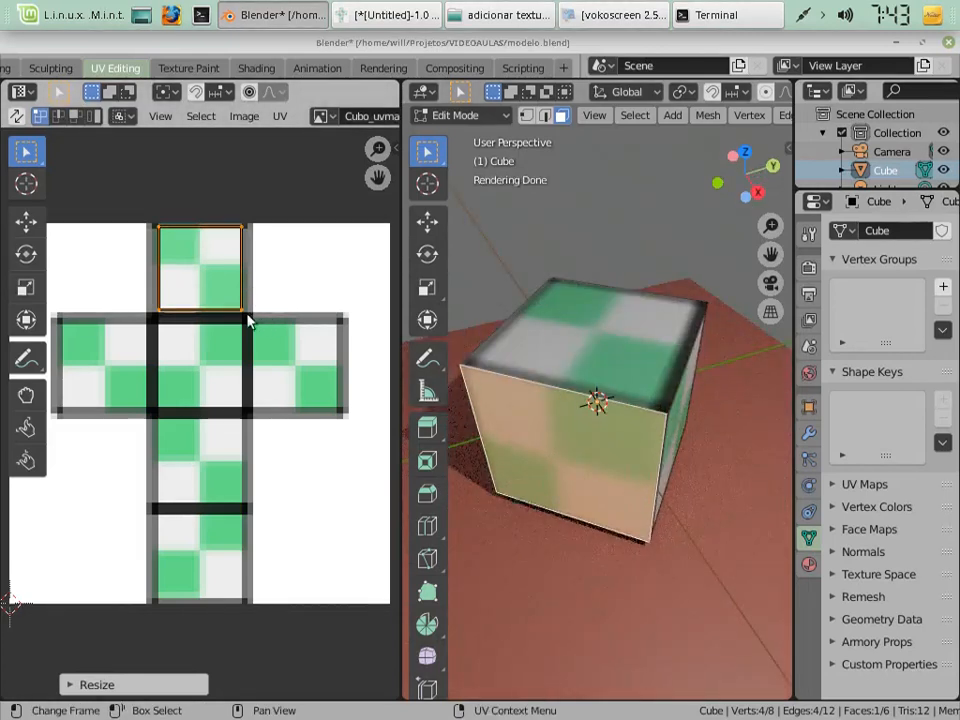
{"action": "key", "text": "g"}
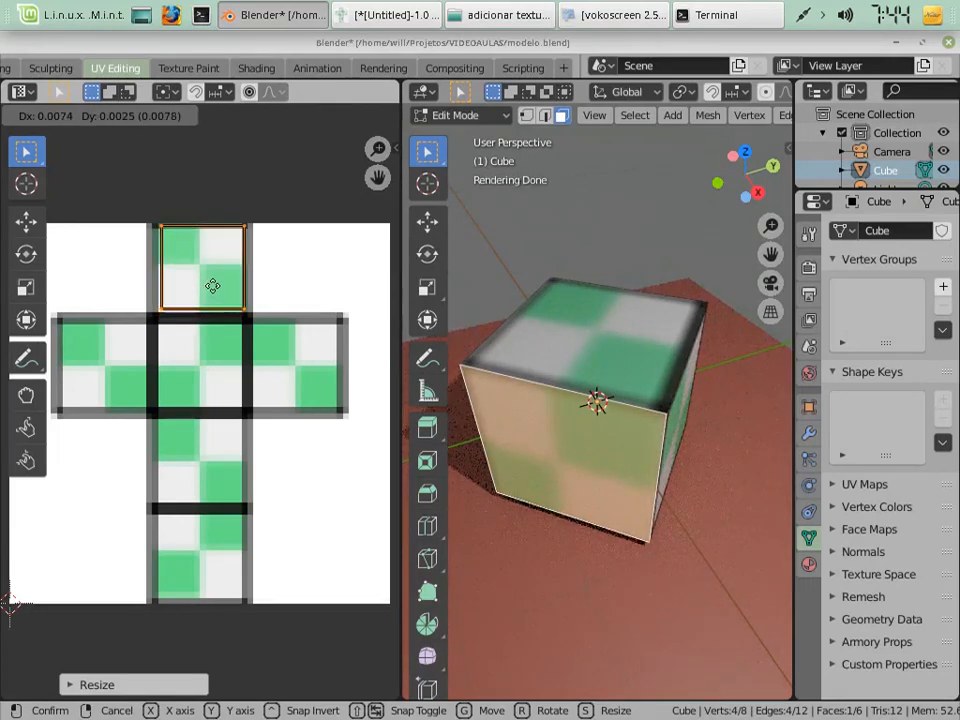
{"action": "left_click", "coordinate": [213, 286]}
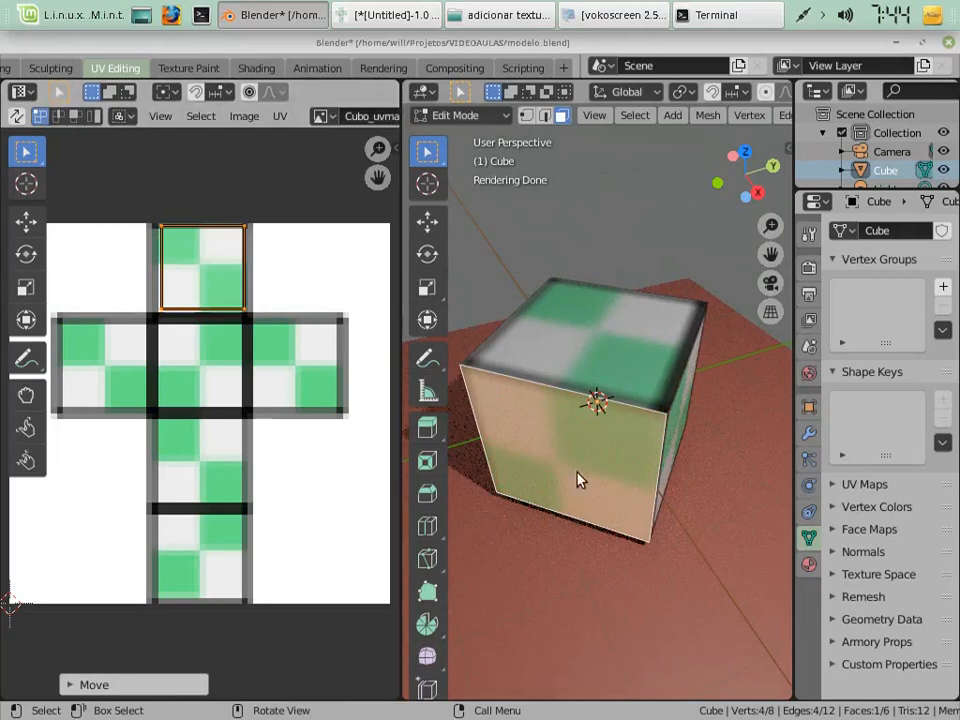
Leave Edit Mode and examine the textured cube from its other sides and from below.
{"action": "key", "text": "Tab"}
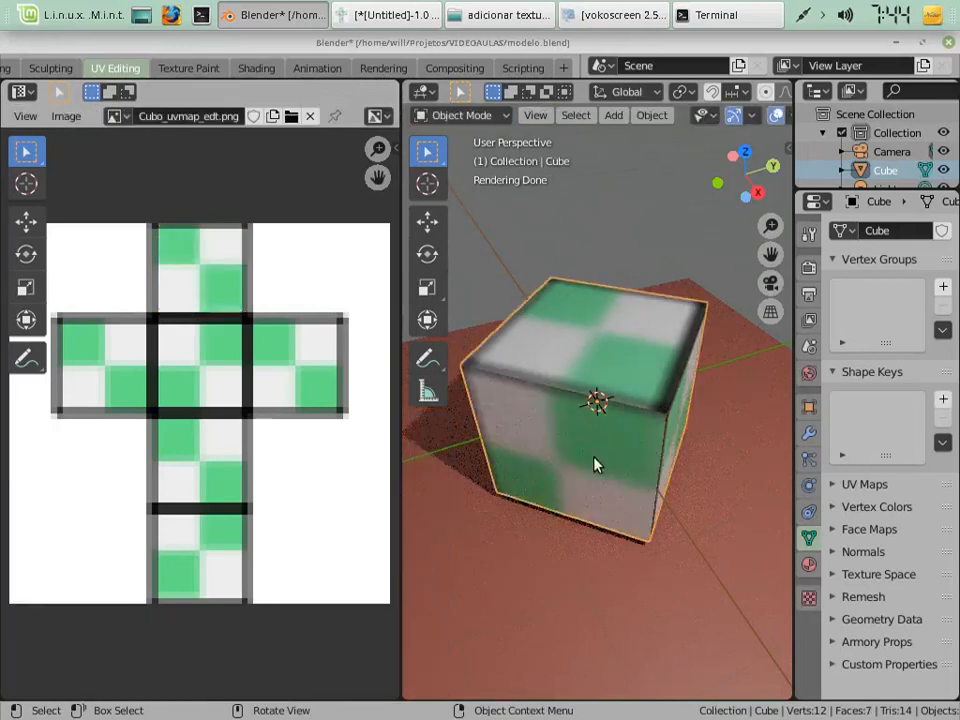
{"action": "key", "text": "KP_6"}
{"action": "key", "text": "KP_6"}
{"action": "key", "text": "KP_6"}
{"action": "key", "text": "KP_6"}
{"action": "key", "text": "KP_6"}
{"action": "key", "text": "KP_6"}
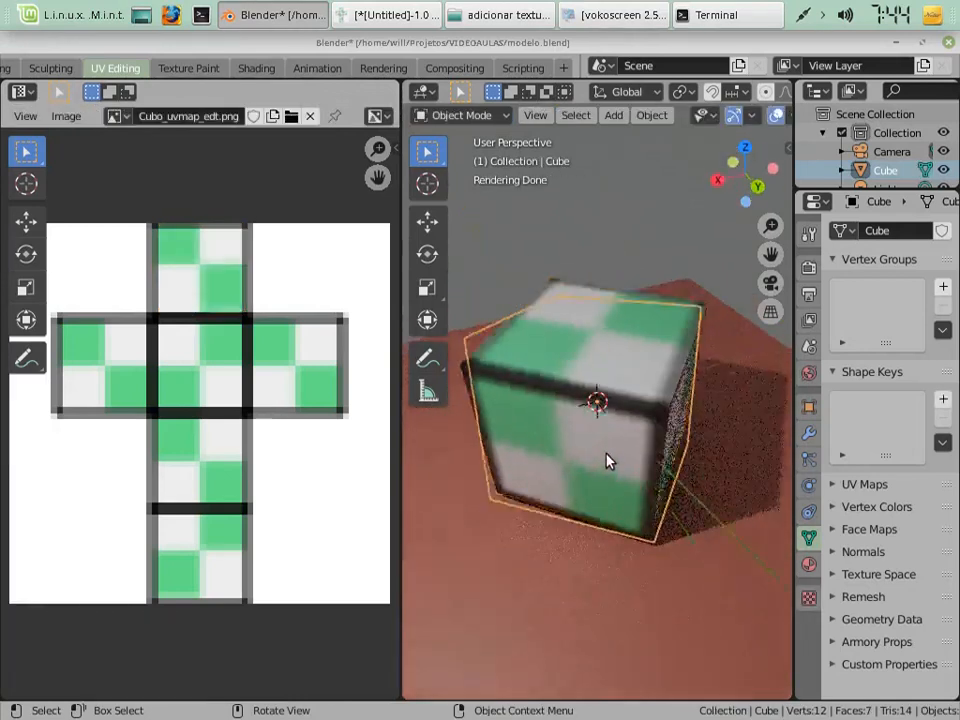
{"action": "key", "text": "KP_2"}
{"action": "key", "text": "KP_2"}
{"action": "key", "text": "KP_2"}
{"action": "key", "text": "KP_2"}
{"action": "key", "text": "KP_2"}
{"action": "key", "text": "KP_2"}
{"action": "key", "text": "KP_2"}
{"action": "key", "text": "KP_8"}
{"action": "key", "text": "KP_8"}
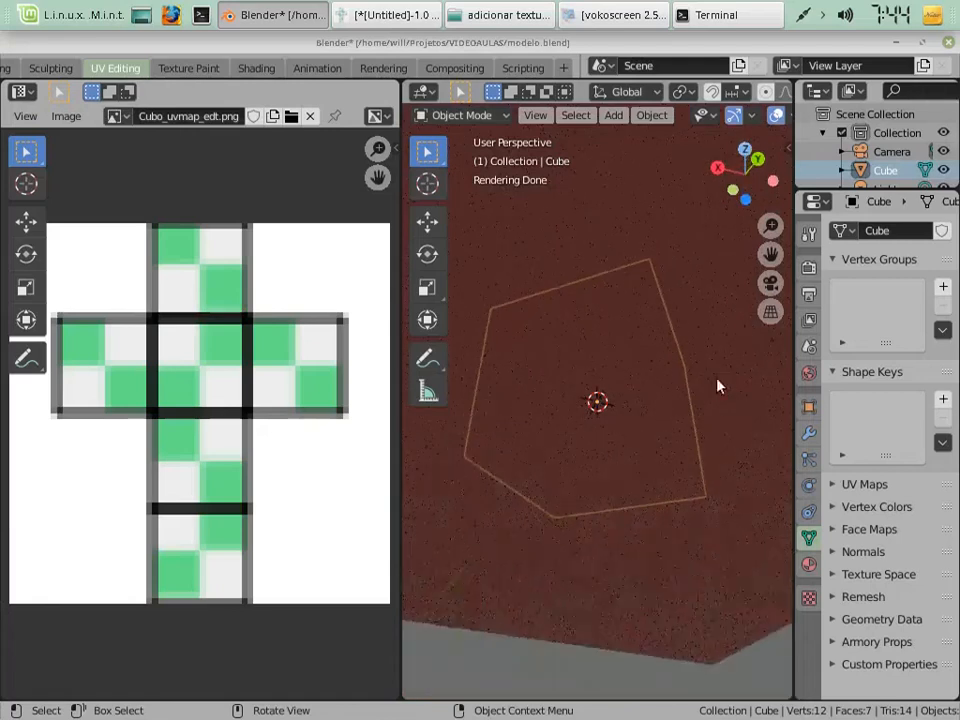
Hide the Plane object in the viewport to expose the cube's underside.
{"action": "scroll", "coordinate": [925, 140], "scroll_direction": "down", "scroll_amount": 2}
{"action": "left_click", "coordinate": [943, 170]}
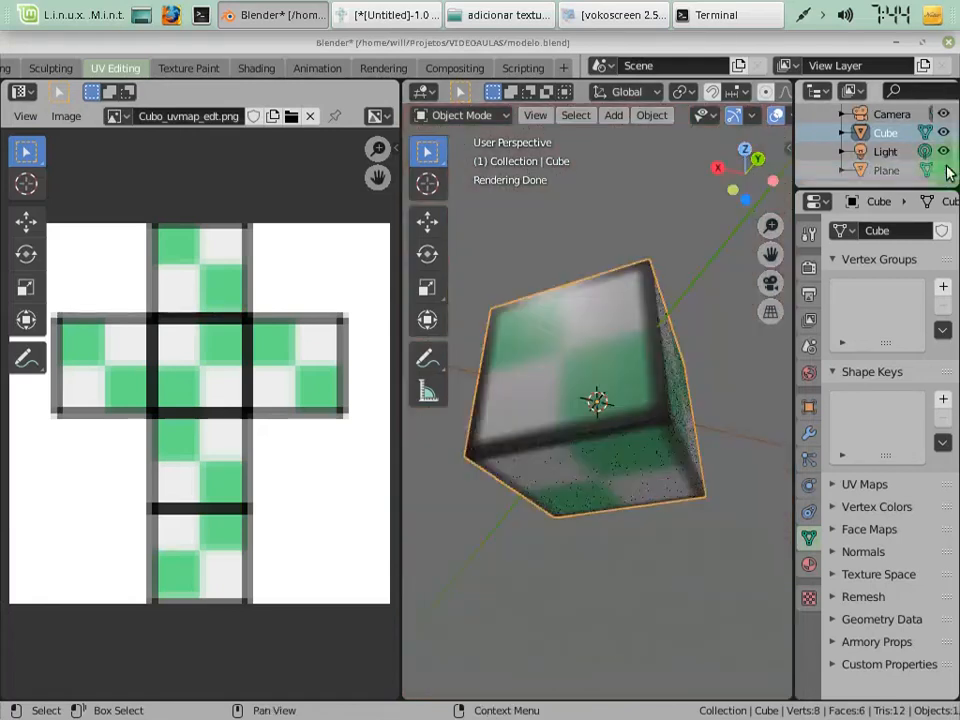
{"action": "middle_click_drag", "start_coordinate": [628, 352], "coordinate": [585, 438]}
{"action": "key", "text": "KP_2"}
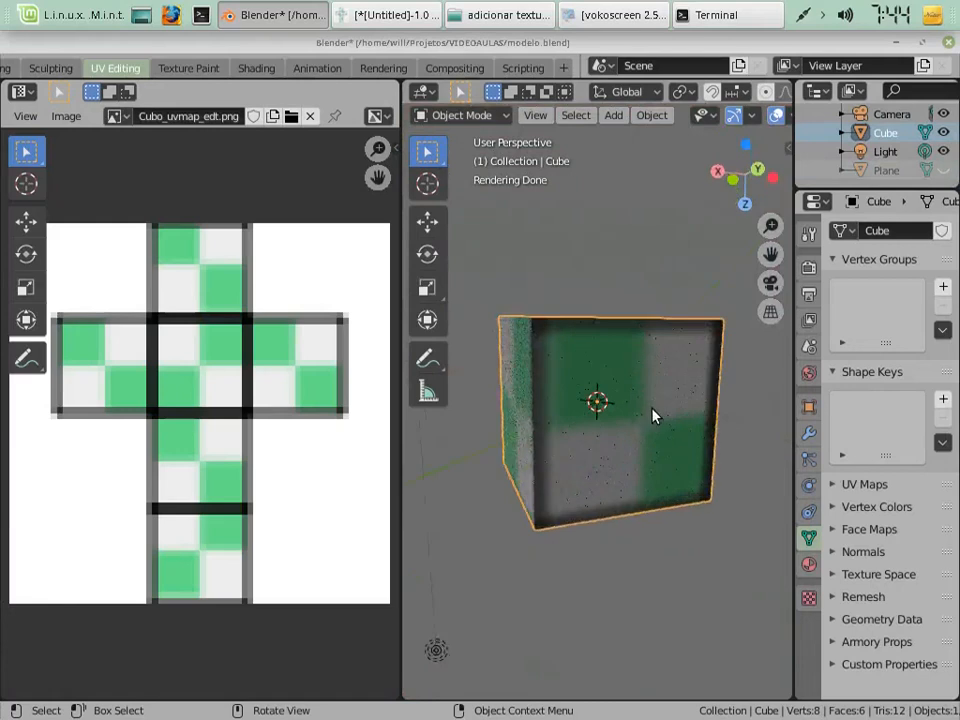
Examine the checker pattern and dark outlines on every side of the cube, including its underside.
{"action": "key", "text": "KP_4"}
{"action": "key", "text": "KP_4"}
{"action": "key", "text": "KP_4"}
{"action": "key", "text": "KP_4"}
{"action": "key", "text": "KP_4"}
{"action": "key", "text": "KP_4"}
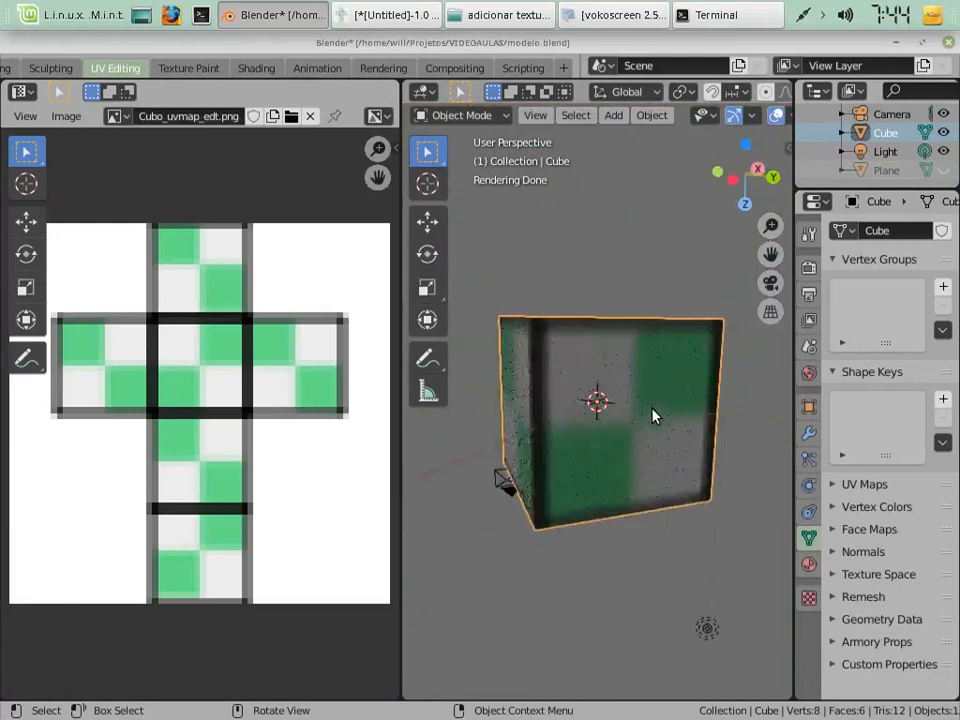
{"action": "key", "text": "KP_2"}
{"action": "key", "text": "KP_2"}
{"action": "key", "text": "KP_2"}
{"action": "key", "text": "KP_2"}
{"action": "key", "text": "KP_2"}
{"action": "key", "text": "KP_2"}
{"action": "key", "text": "KP_2"}
{"action": "key", "text": "KP_2"}
{"action": "key", "text": "KP_2"}
{"action": "key", "text": "KP_2"}
{"action": "key", "text": "KP_2"}
{"action": "key", "text": "KP_2"}
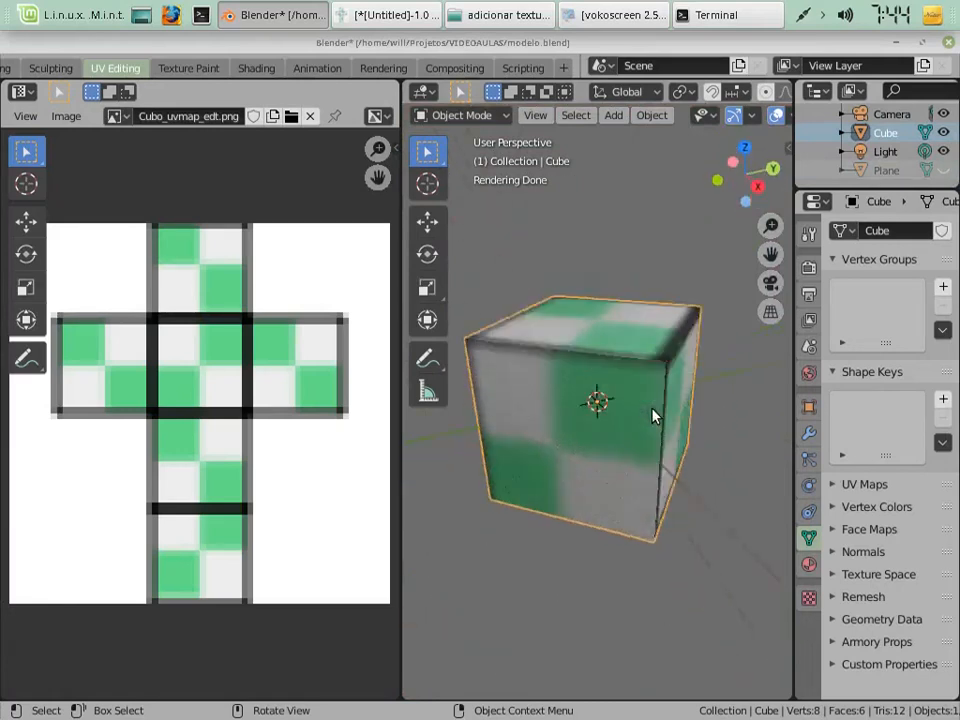
{"action": "key", "text": "KP_8"}
{"action": "key", "text": "KP_8"}
{"action": "key", "text": "KP_4"}
{"action": "key", "text": "KP_4"}
{"action": "key", "text": "KP_4"}
{"action": "key", "text": "KP_4"}
{"action": "key", "text": "KP_4"}
{"action": "key", "text": "KP_4"}
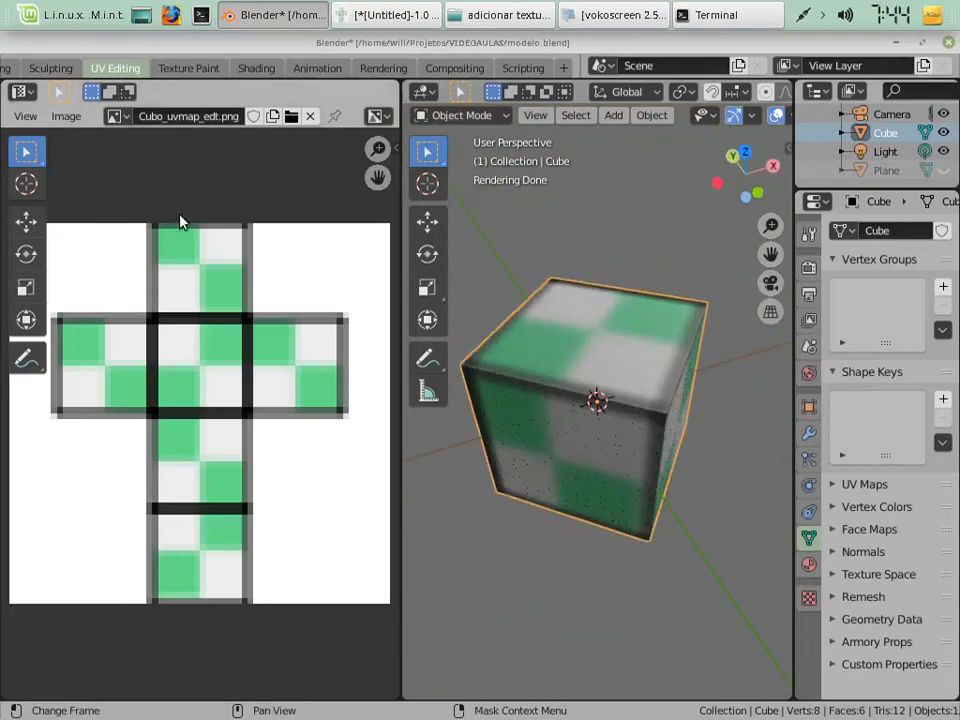
Compare the checker image in GIMP with the textured cube in Blender.
{"action": "left_click", "coordinate": [387, 17]}
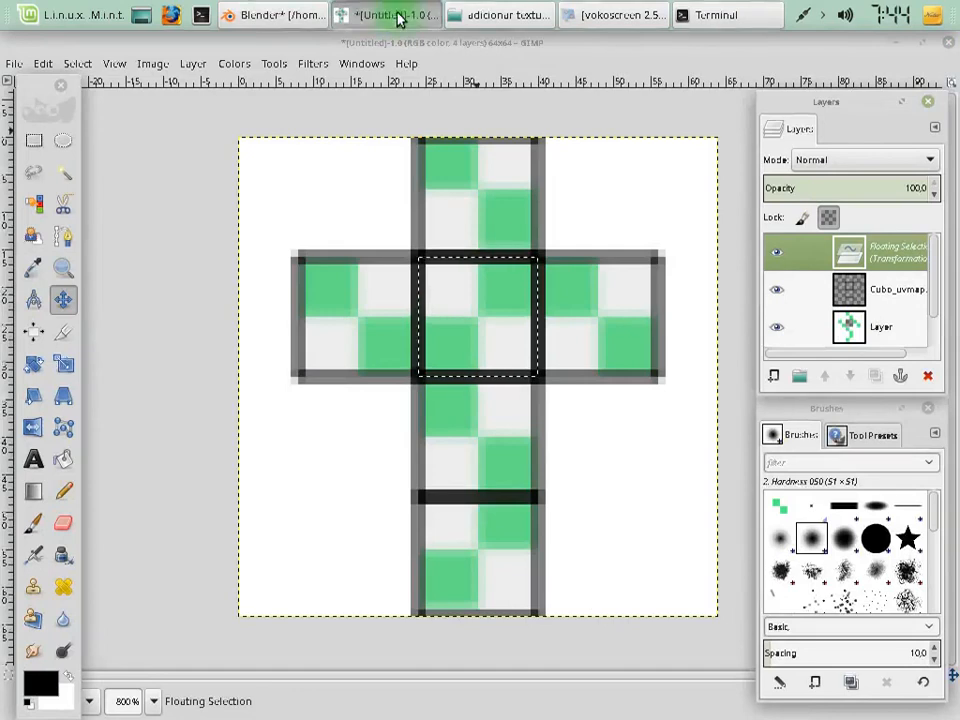
{"action": "left_click", "coordinate": [256, 16]}
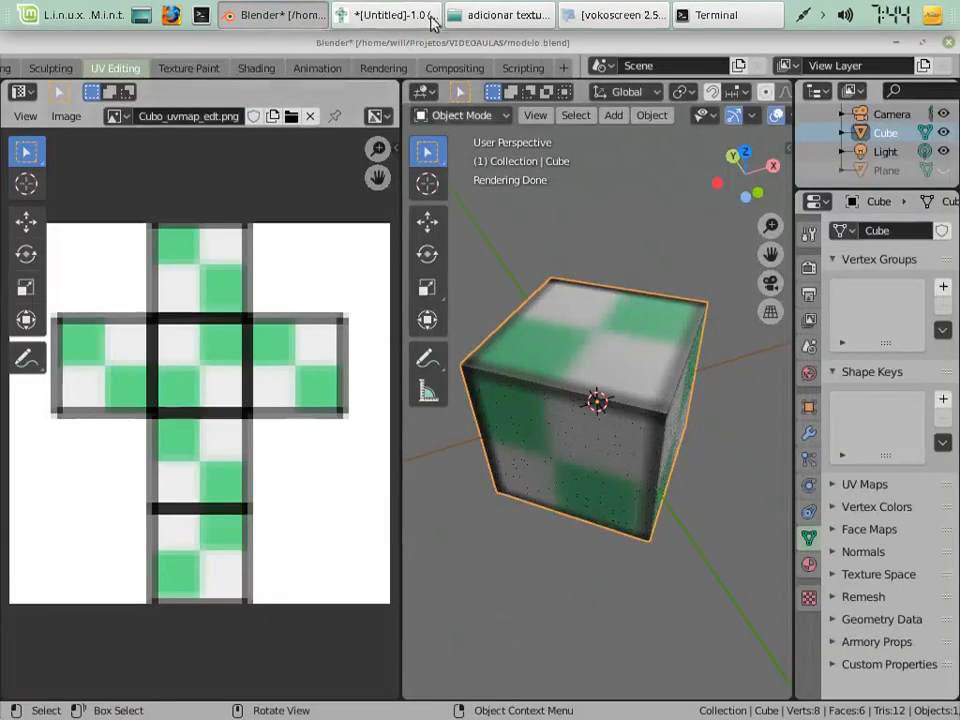
{"action": "scroll", "coordinate": [265, 67], "scroll_direction": "up", "scroll_amount": 5}
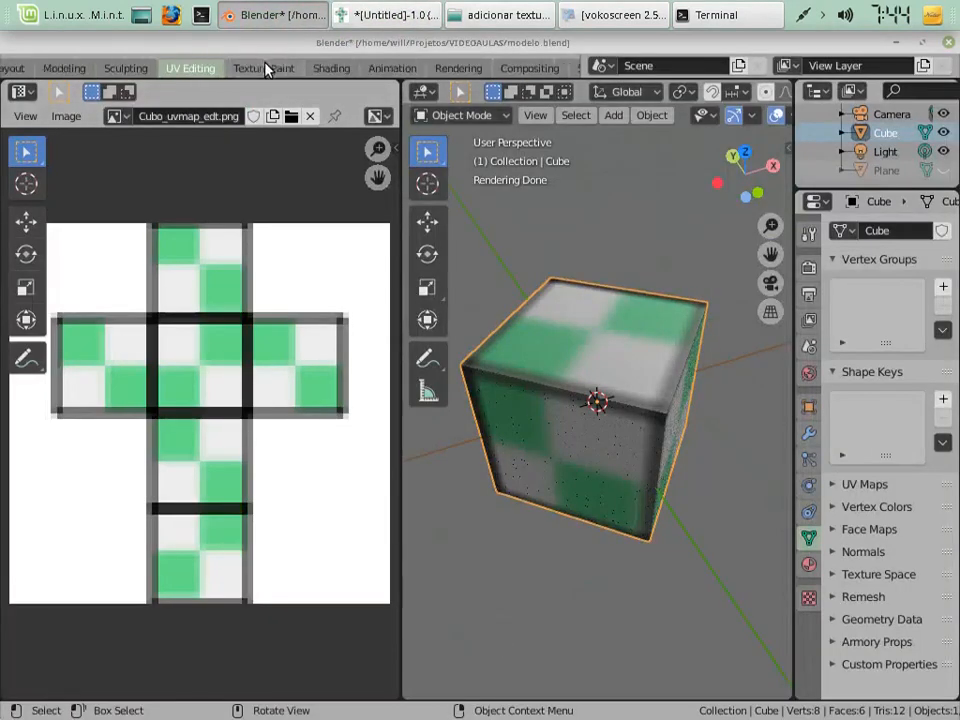
{"action": "left_click", "coordinate": [377, 14]}
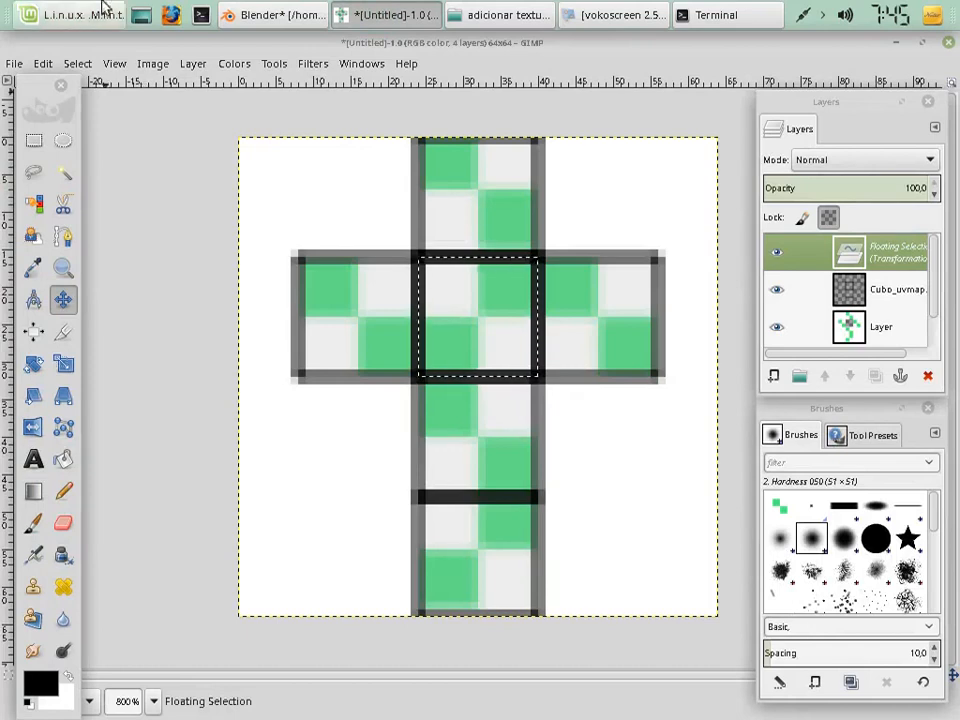
{"action": "left_click", "coordinate": [270, 16]}
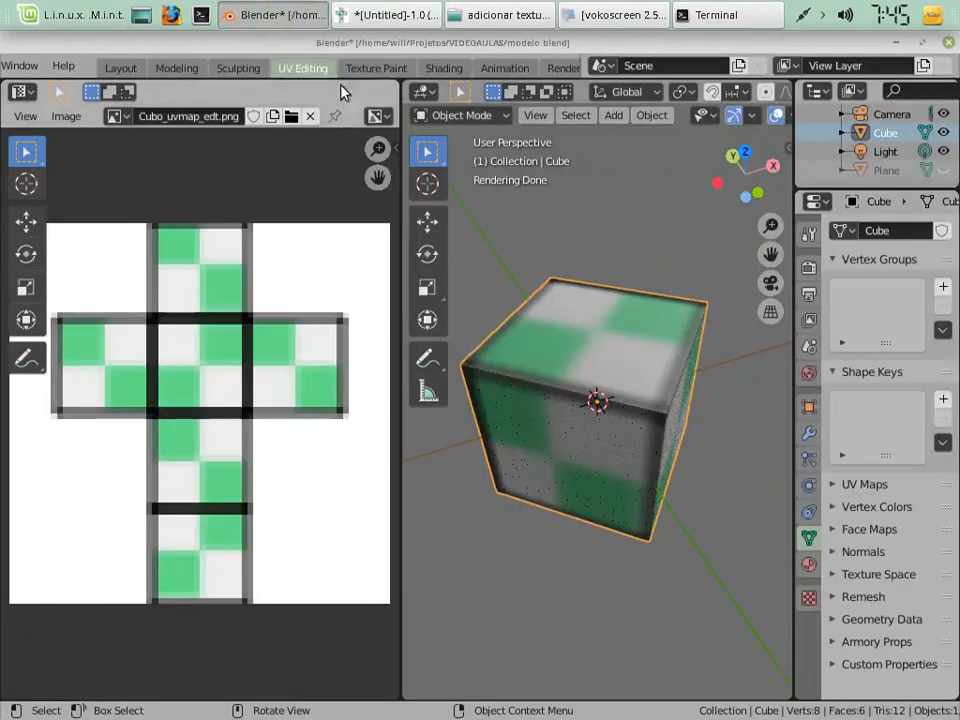
{"action": "scroll", "coordinate": [364, 71], "scroll_direction": "down", "scroll_amount": 2}
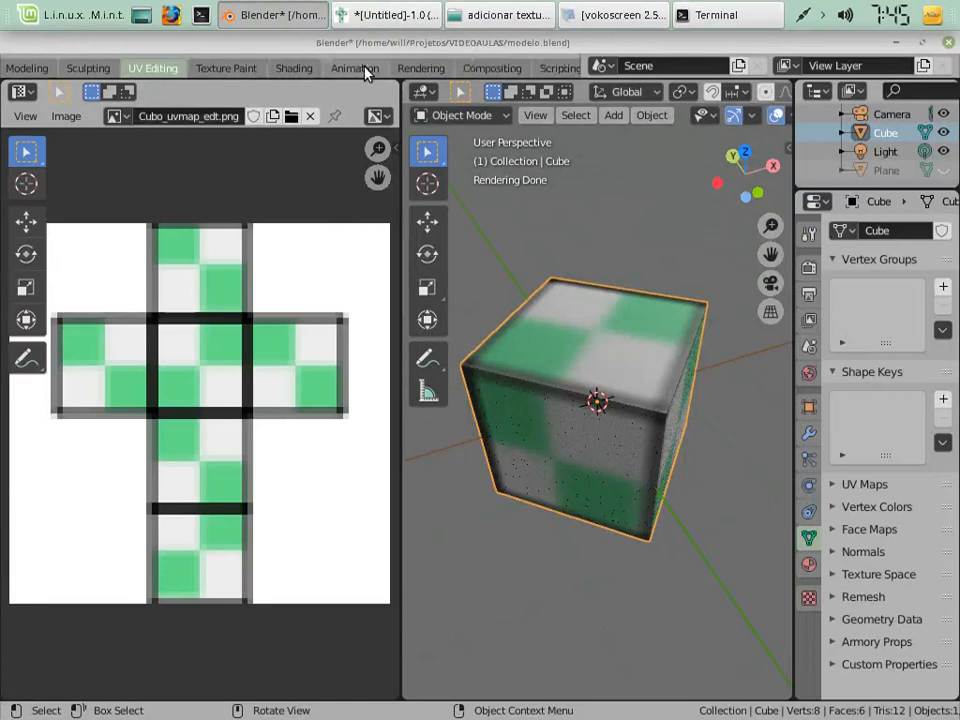
{"action": "scroll", "coordinate": [364, 71], "scroll_direction": "up", "scroll_amount": 2}
Show the cube's material nodes in the Compositing workspace and try linking the image texture's Alpha output to the Principled BSDF node.
{"action": "key", "text": "Tab"}
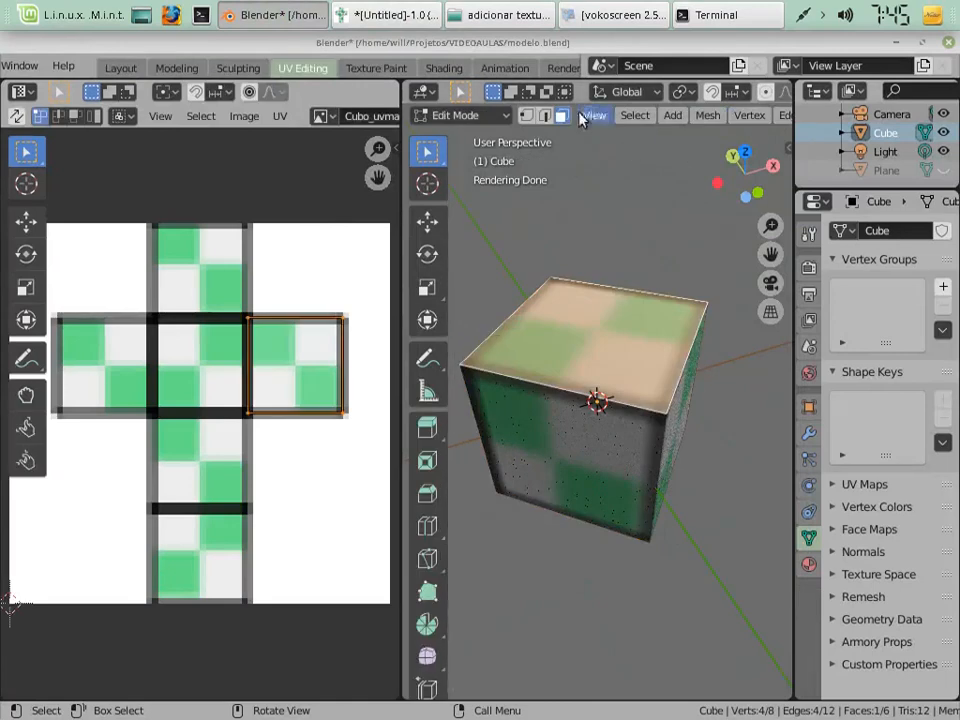
{"action": "scroll", "coordinate": [492, 68], "scroll_direction": "down", "scroll_amount": 3}
{"action": "left_click", "coordinate": [492, 68]}
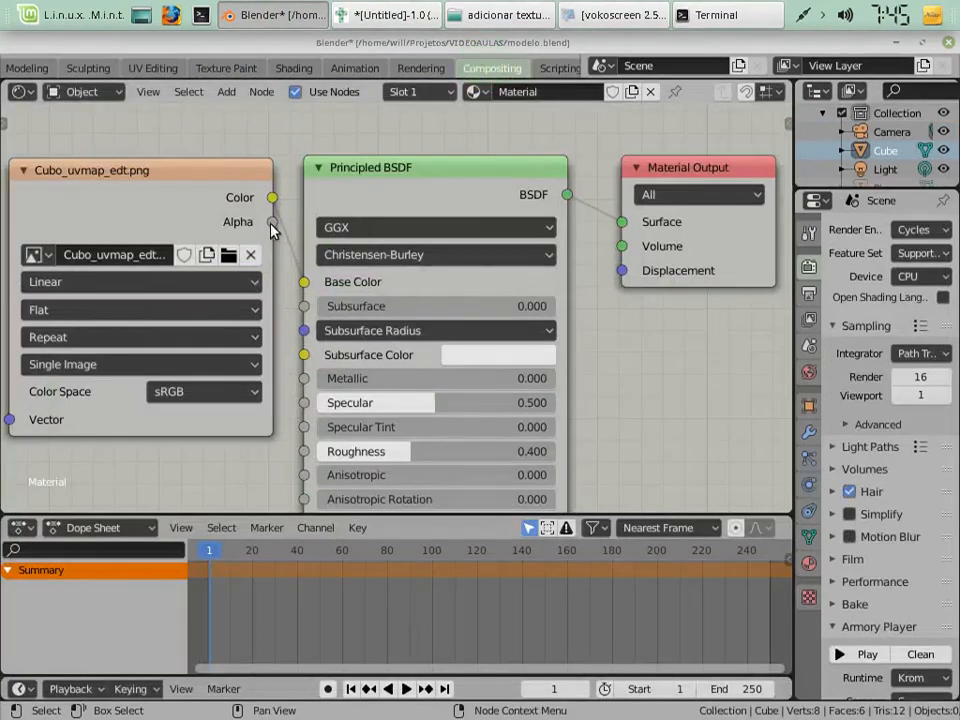
{"action": "left_click_drag", "start_coordinate": [272, 222], "coordinate": [304, 316]}
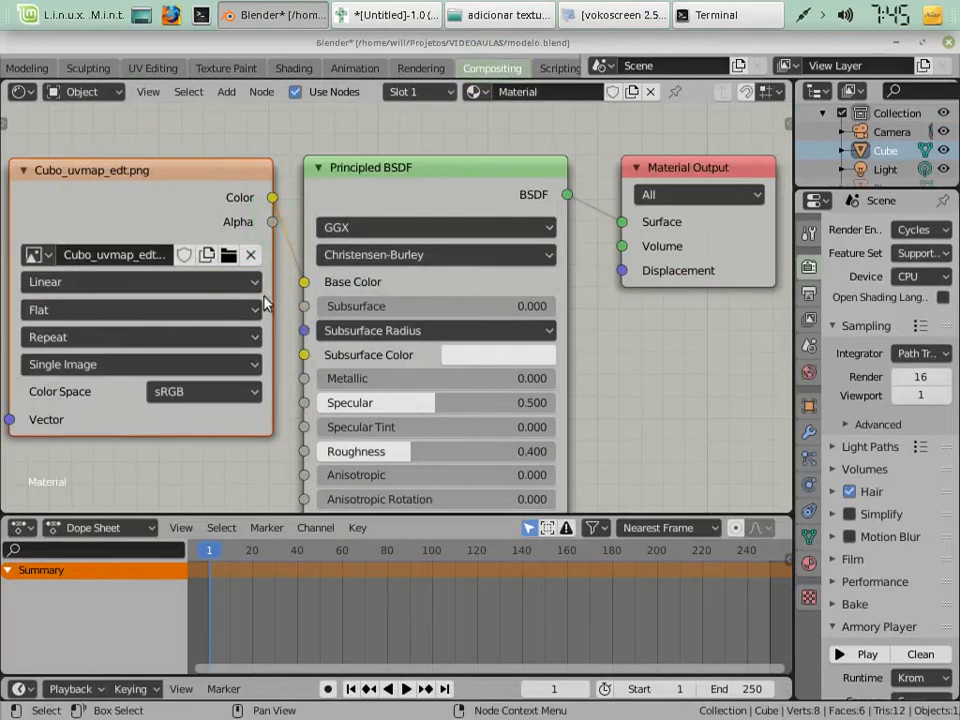
Link the image texture's Alpha output to the Principled BSDF's Alpha input and move the texture node farther away from the shader node.
{"action": "scroll", "coordinate": [283, 436], "scroll_direction": "down", "scroll_amount": 4}
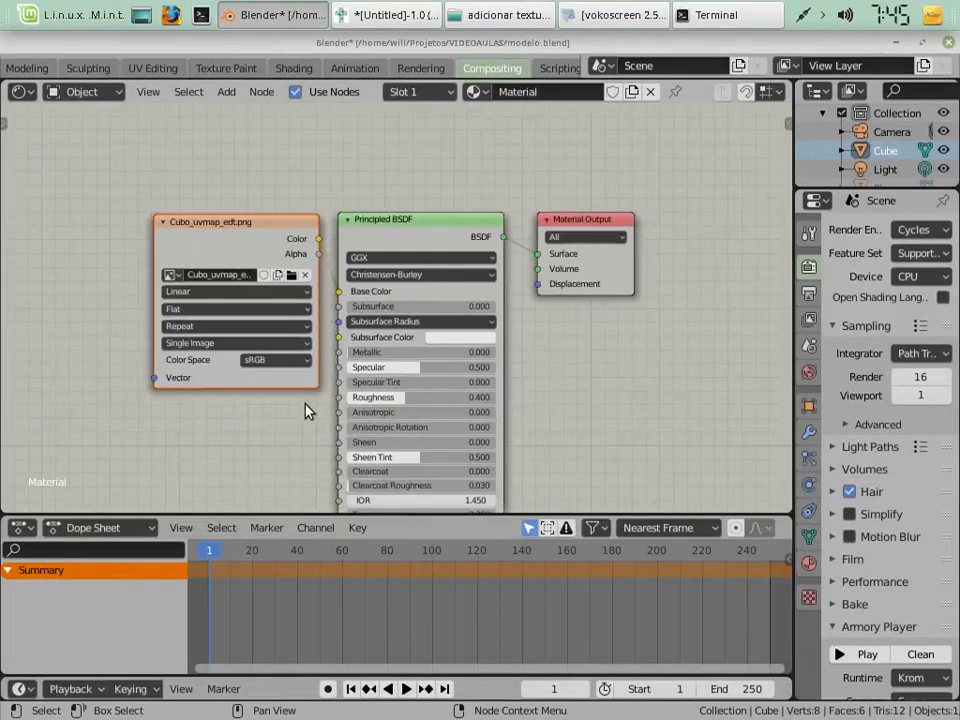
{"action": "scroll", "coordinate": [420, 358], "scroll_direction": "down", "scroll_amount": 5, "text": "shift"}
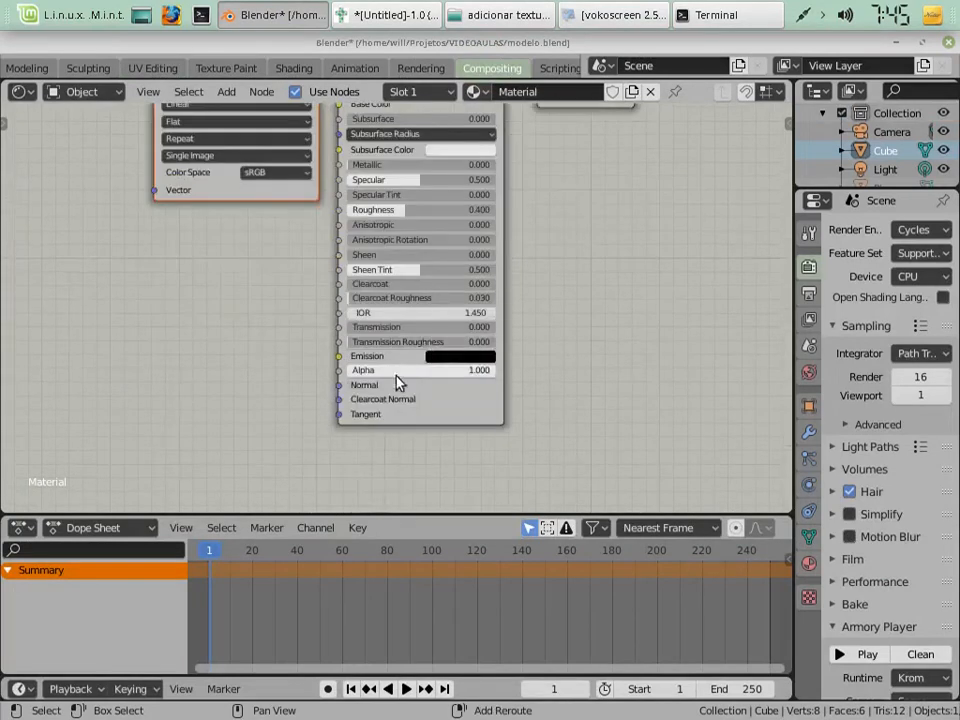
{"action": "scroll", "coordinate": [400, 398], "scroll_direction": "up", "scroll_amount": 2, "text": "shift"}
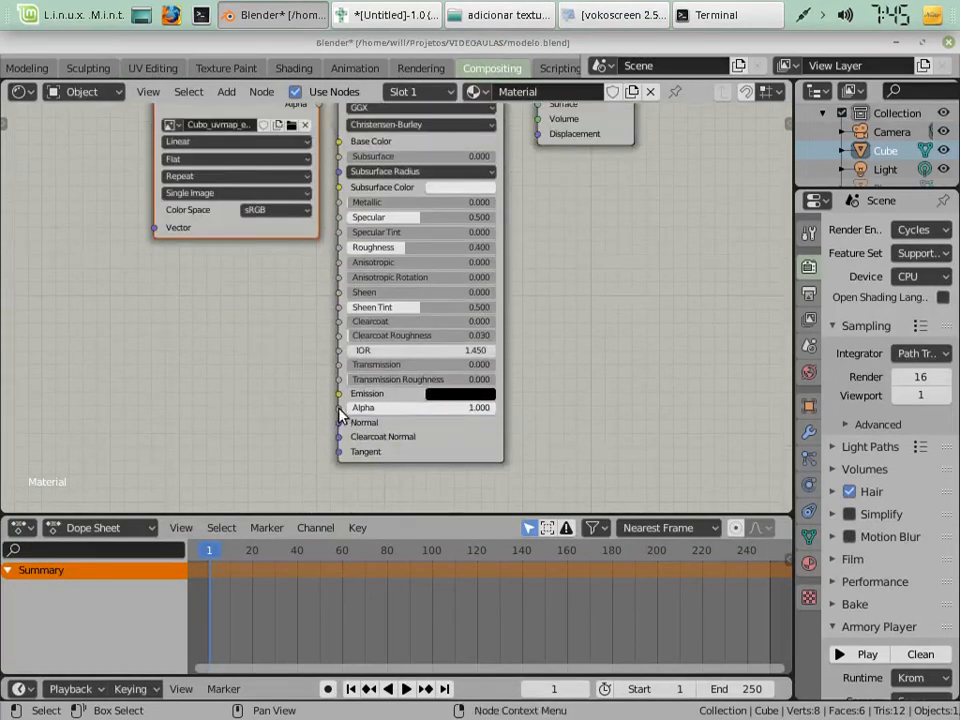
{"action": "left_click_drag", "start_coordinate": [338, 408], "coordinate": [316, 104]}
{"action": "scroll", "coordinate": [313, 297], "scroll_direction": "up", "scroll_amount": 2, "text": "shift"}
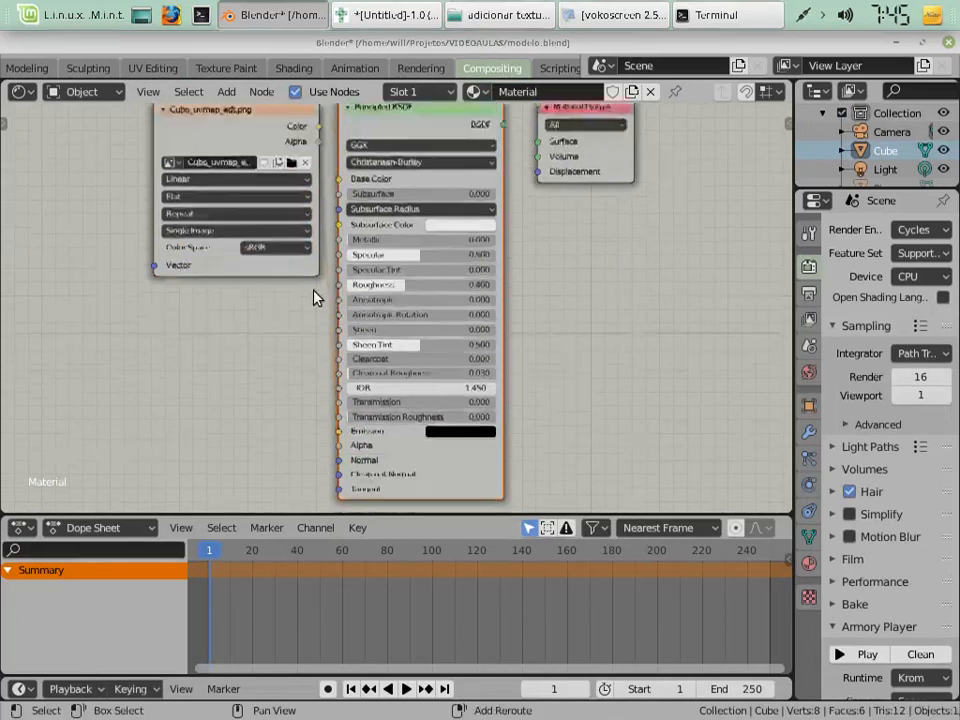
{"action": "scroll", "coordinate": [313, 297], "scroll_direction": "up", "scroll_amount": 3, "text": "shift"}
{"action": "scroll", "coordinate": [293, 229], "scroll_direction": "up", "scroll_amount": 3}
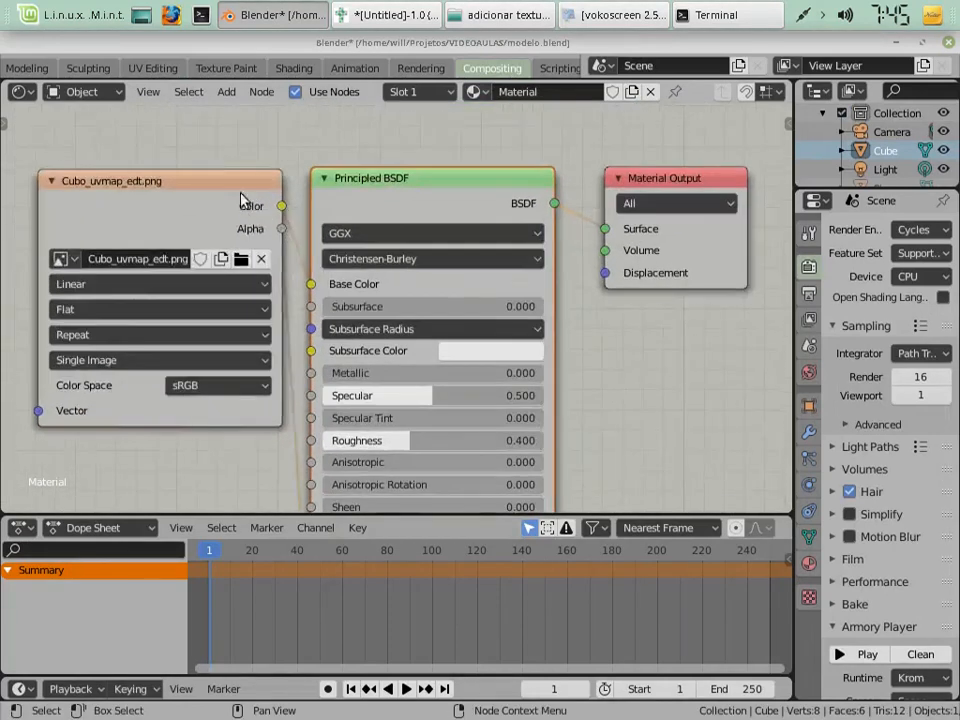
{"action": "left_click_drag", "start_coordinate": [240, 200], "coordinate": [202, 210]}
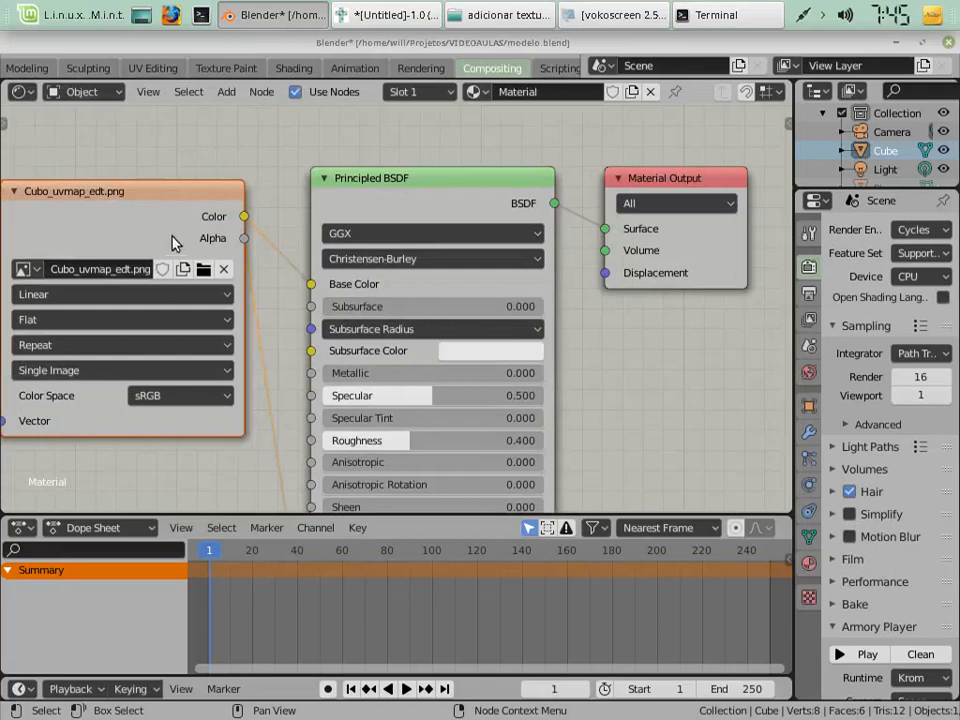
Replace the texture node's image with Xadrex_transp.png from the adicionar textura folder.
{"action": "left_click", "coordinate": [223, 272]}
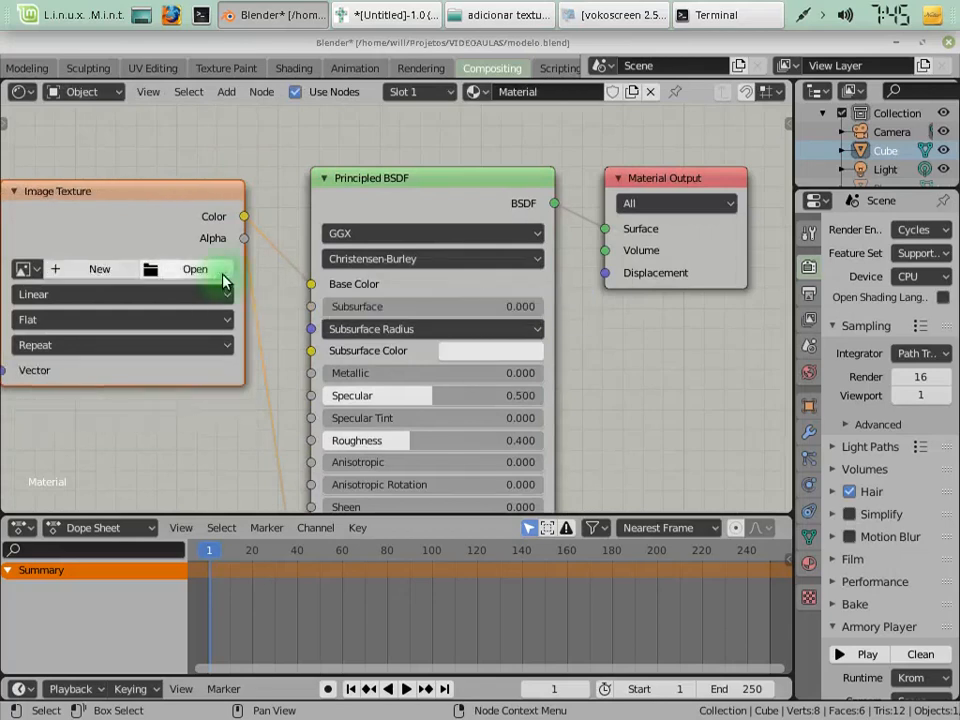
{"action": "left_click", "coordinate": [157, 278]}
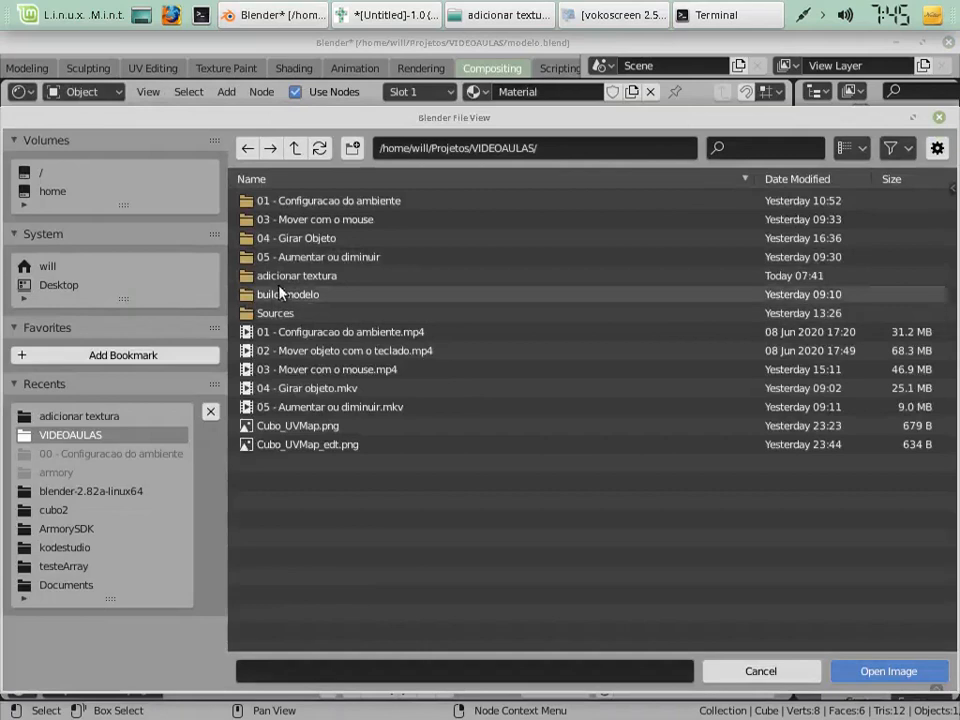
{"action": "left_click", "coordinate": [296, 276]}
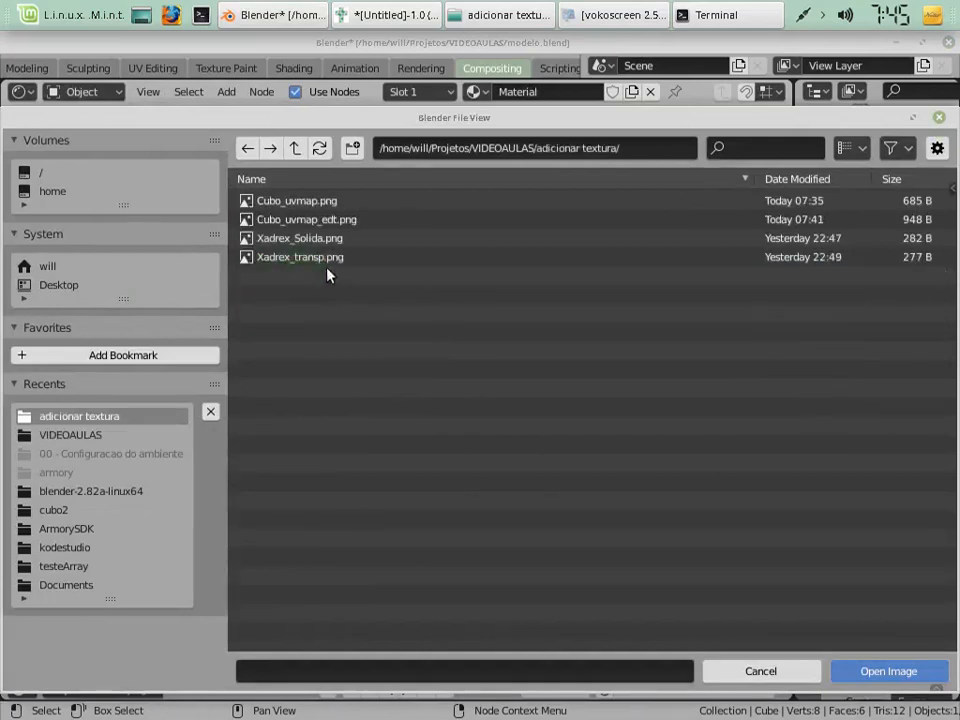
{"action": "left_click", "coordinate": [313, 262]}
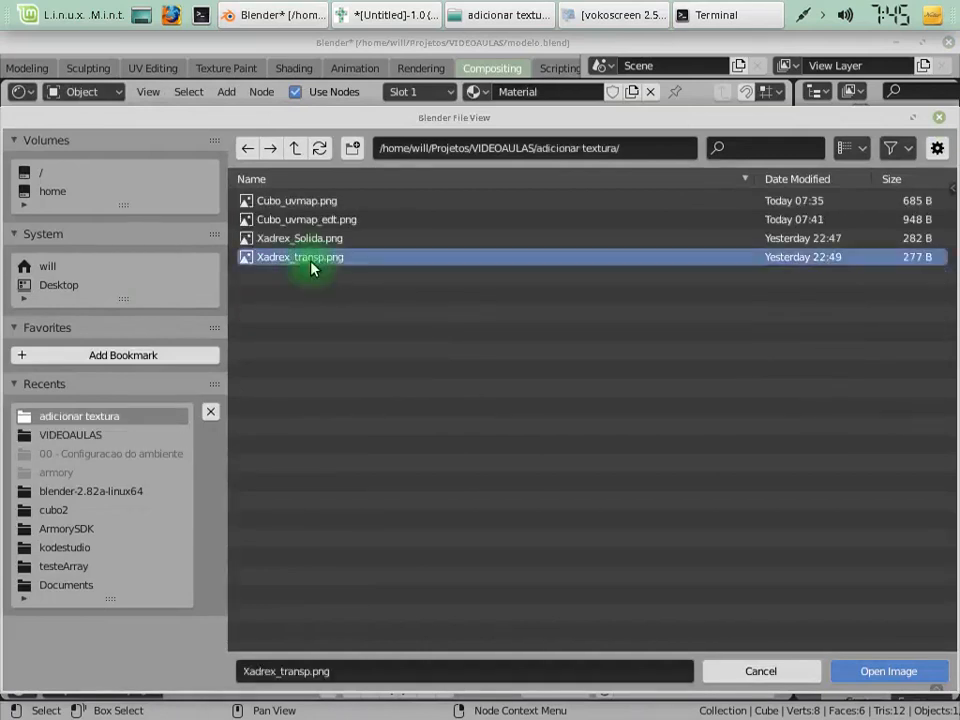
{"action": "left_click", "coordinate": [870, 681]}
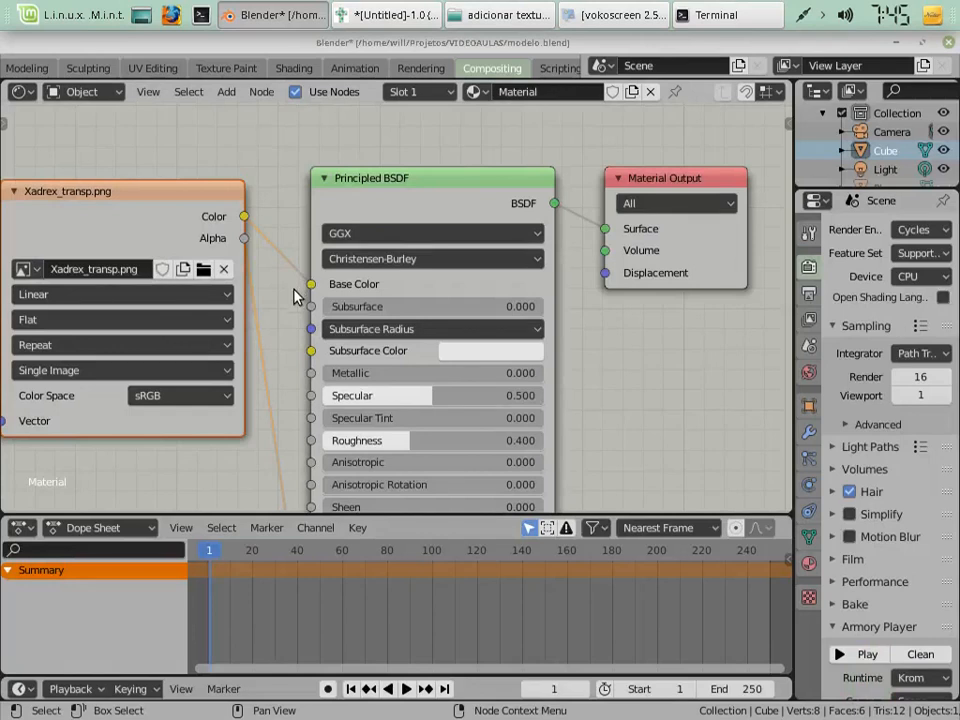
Preview the cube with the transparent texture in the Armory player, close the preview and show the cube's material properties.
{"action": "key", "text": "F5"}
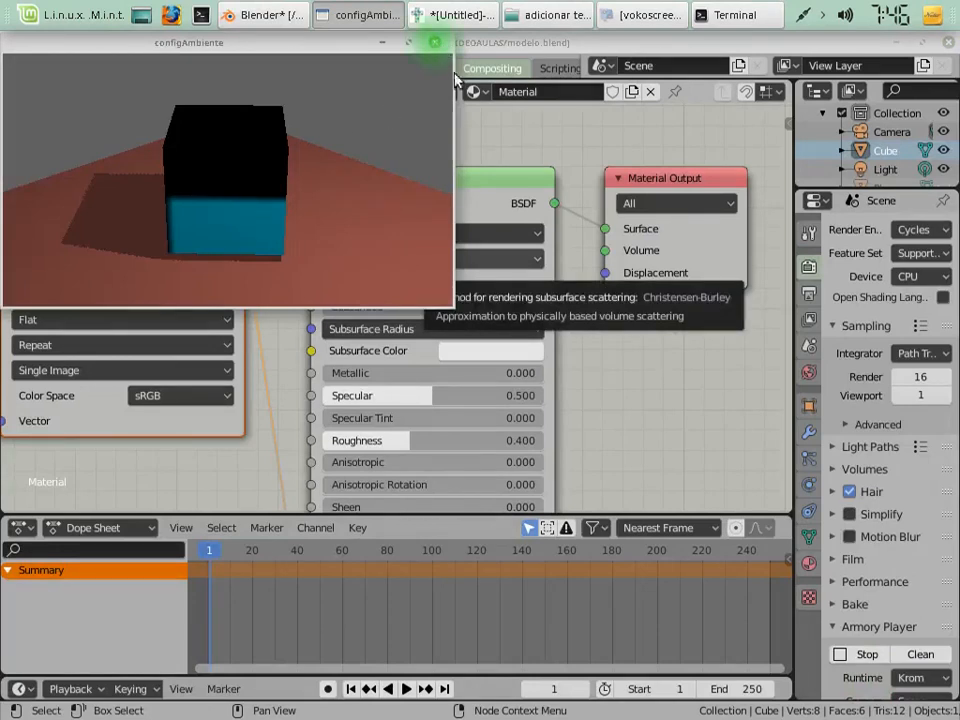
{"action": "left_click", "coordinate": [434, 43]}
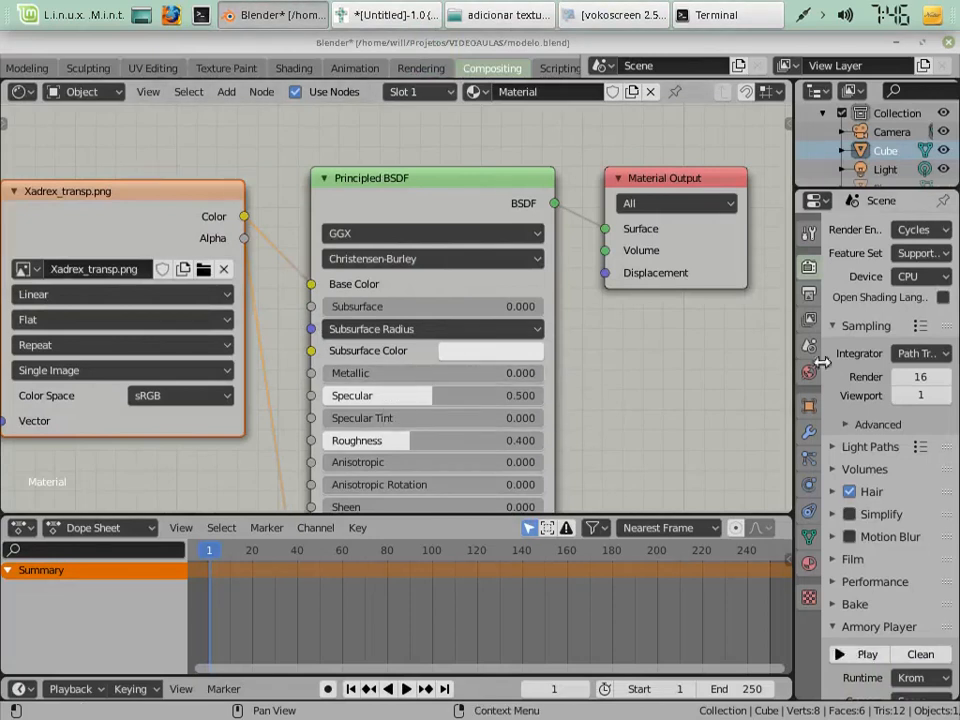
{"action": "left_click", "coordinate": [808, 566]}
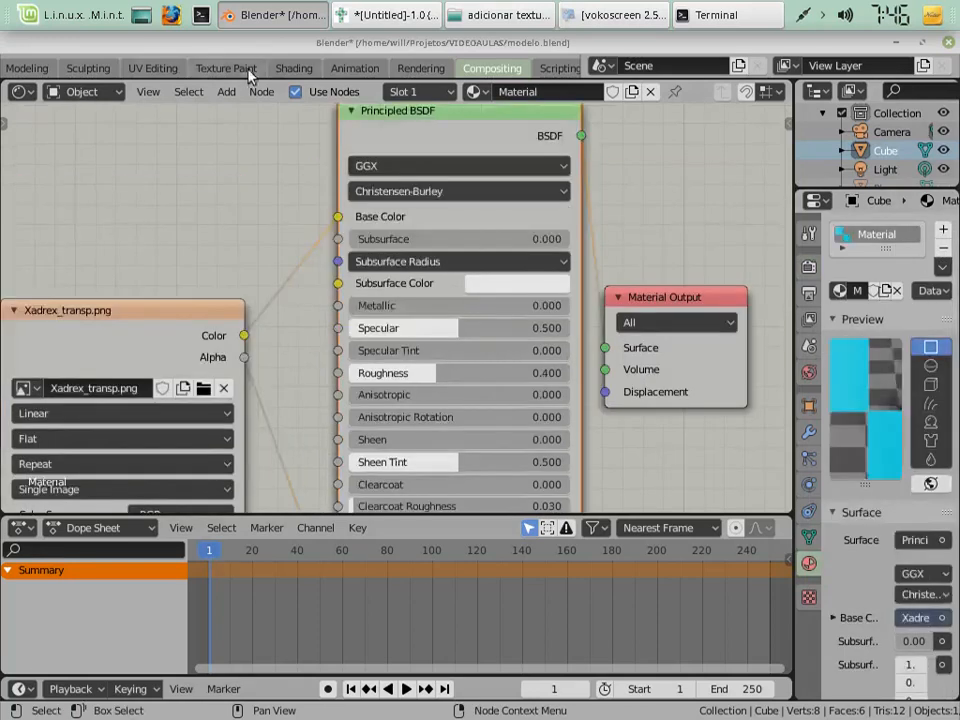
Render the scene from the UV Editing workspace and compare the cube's transparency with the Armory player preview.
{"action": "left_click", "coordinate": [152, 68]}
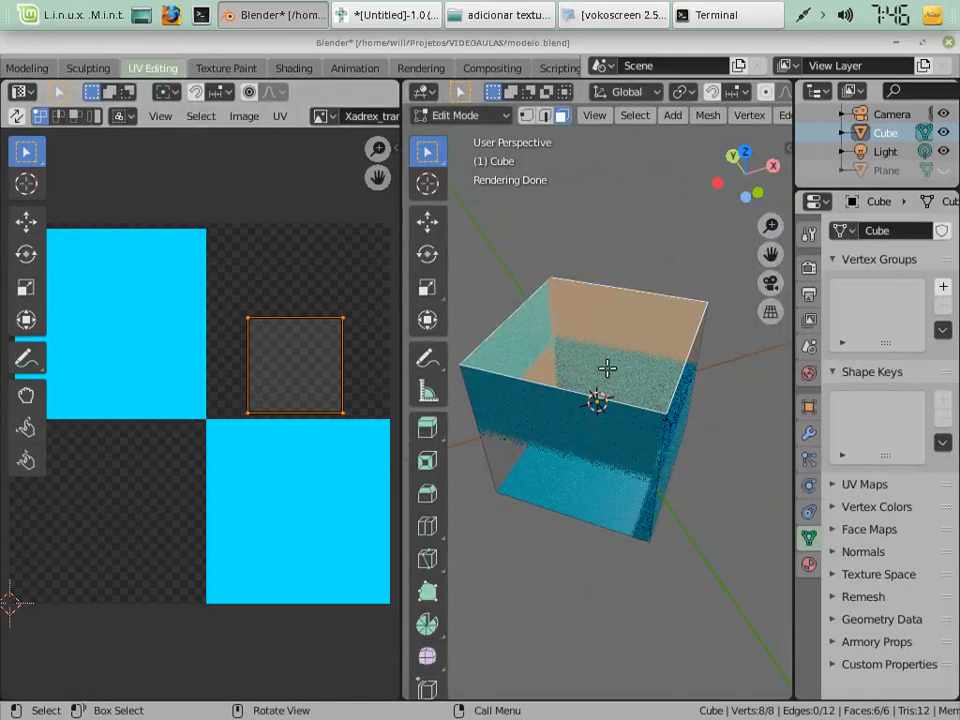
{"action": "key", "text": "F12"}
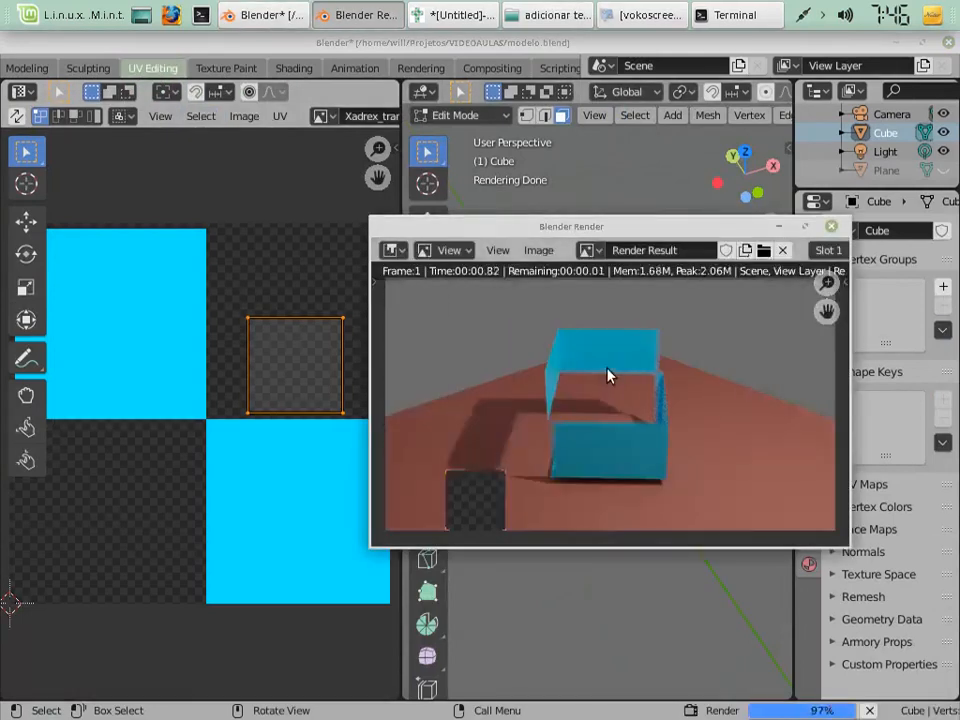
{"action": "left_click", "coordinate": [830, 229]}
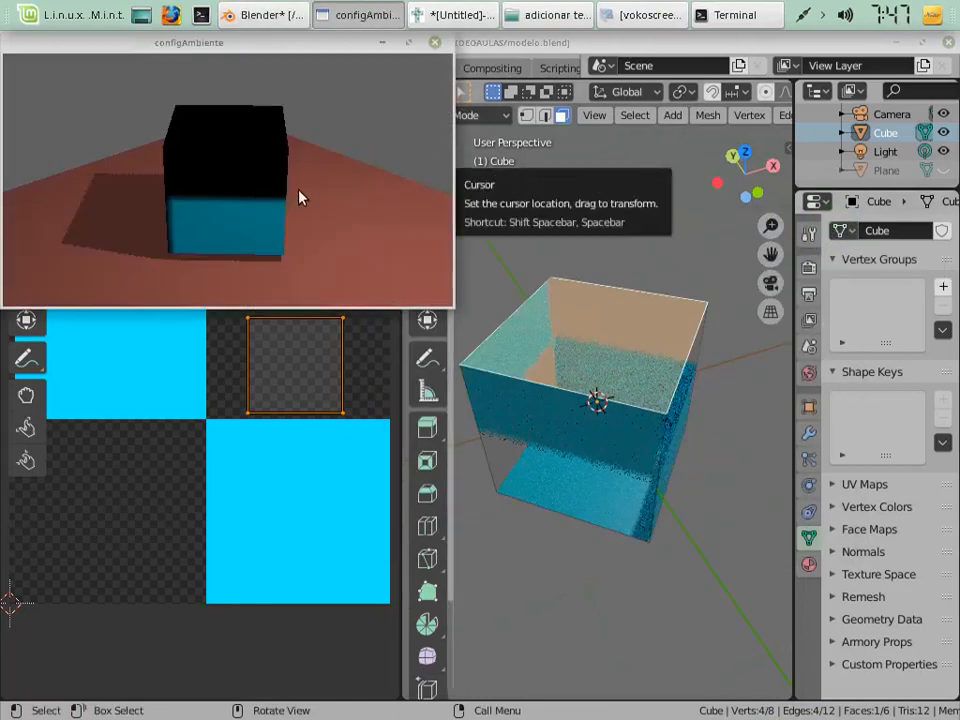
{"action": "key", "text": "Escape"}
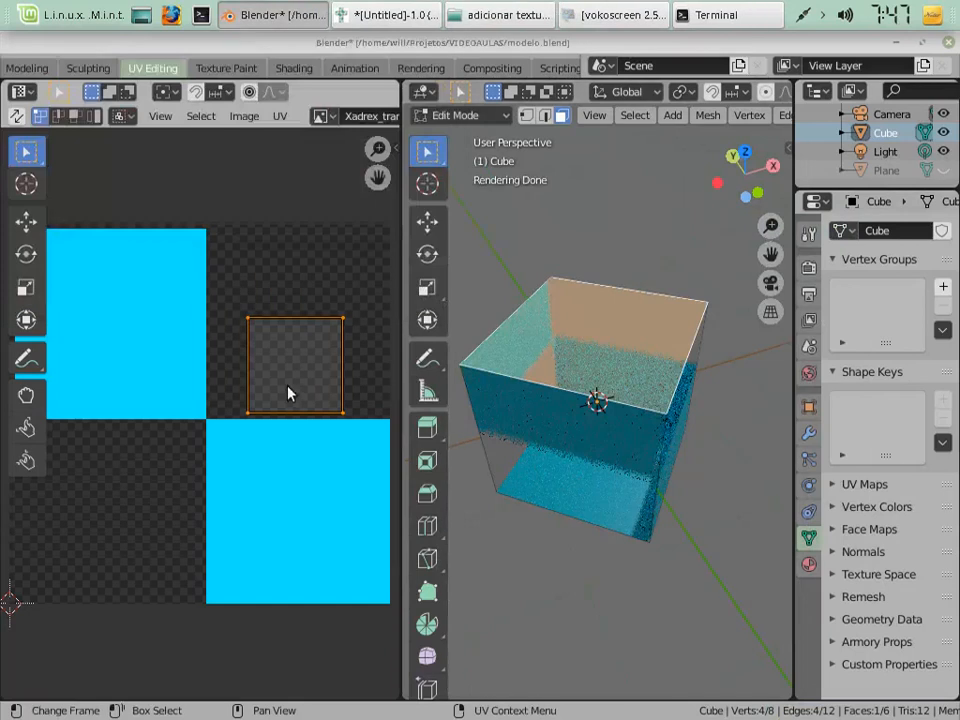
Move the UVs of the cube's front side face onto the centre of the checker image so all four squares show.
{"action": "left_click", "coordinate": [587, 436]}
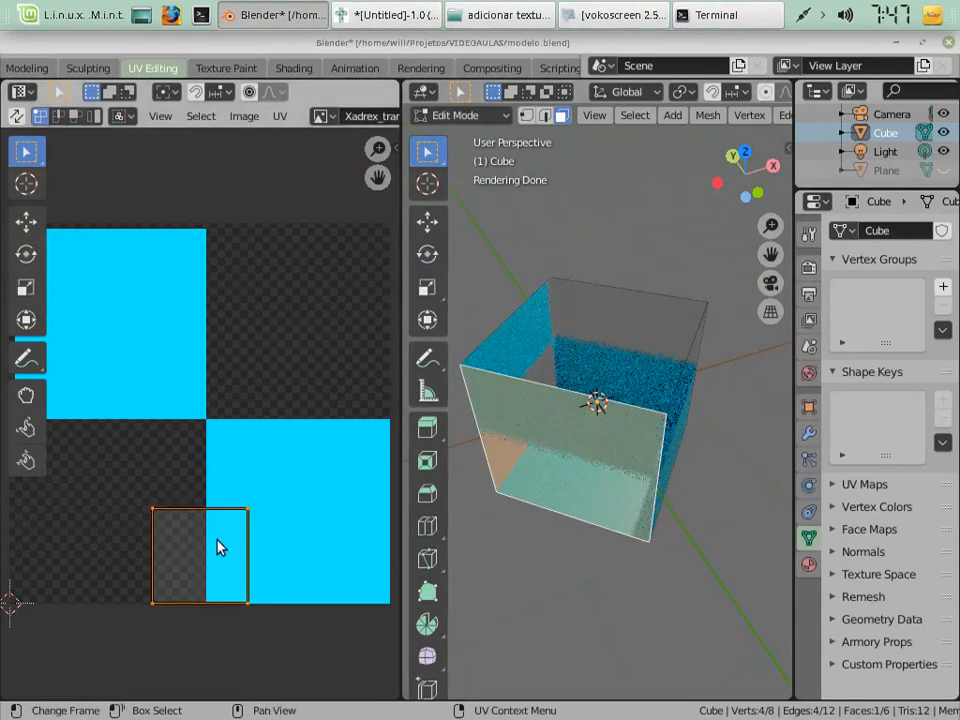
{"action": "key", "text": "g"}
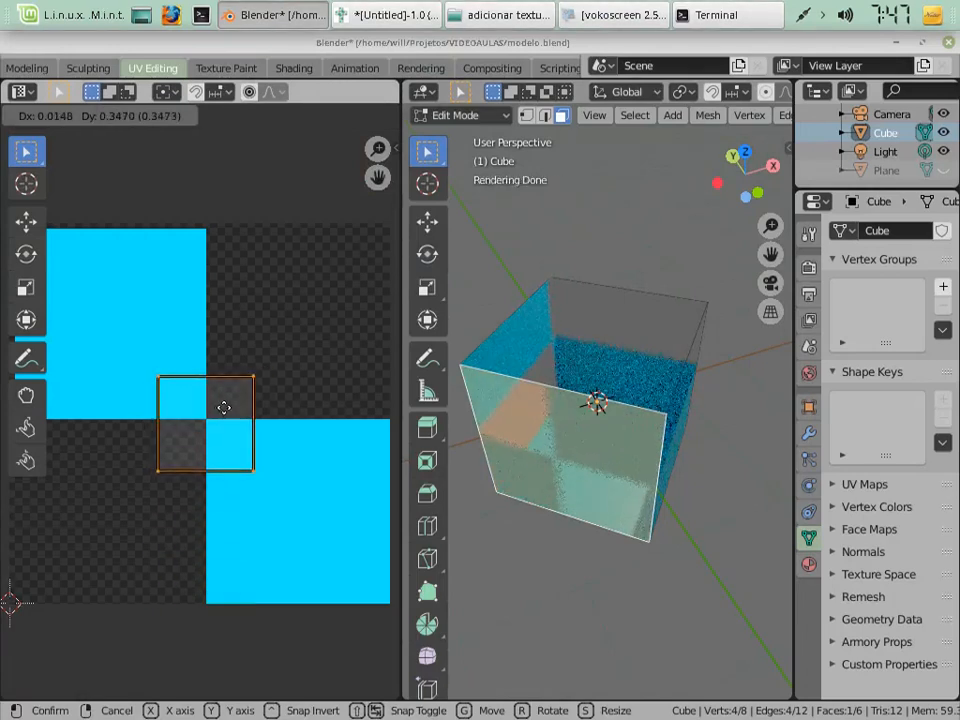
{"action": "left_click", "coordinate": [225, 405]}
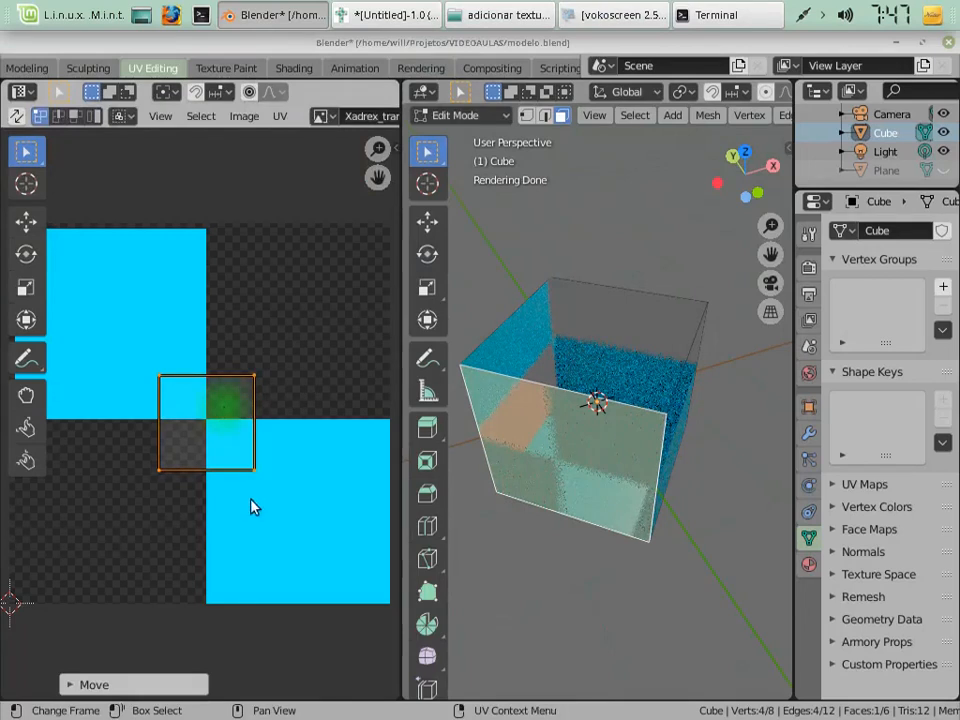
Move the UVs of the cube's top face onto the centre of the checker image where the four squares meet.
{"action": "left_click", "coordinate": [546, 343]}
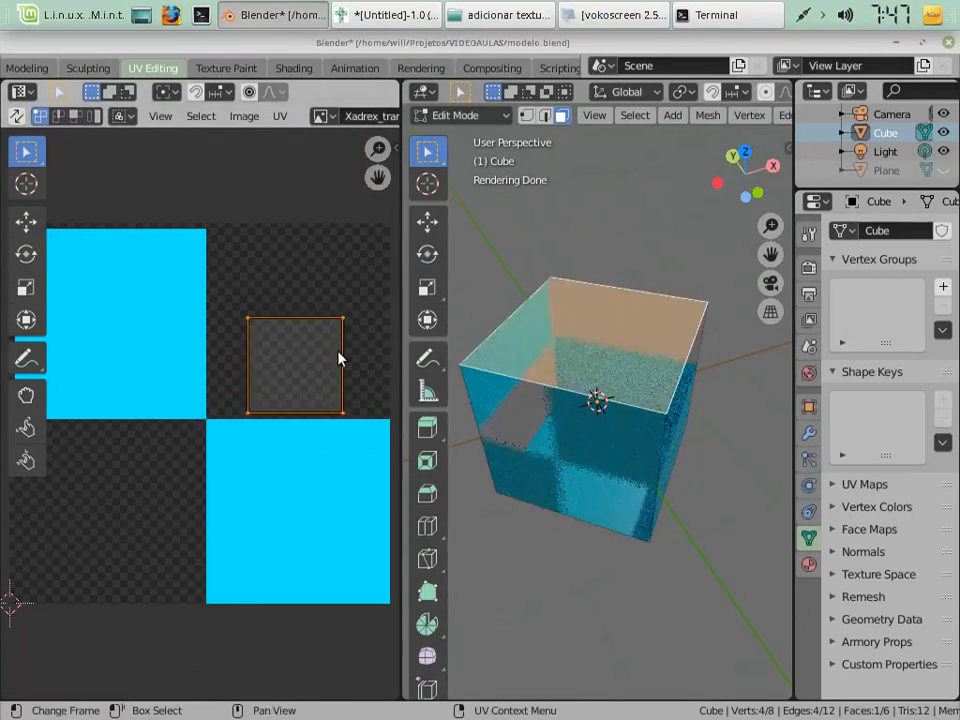
{"action": "key", "text": "g"}
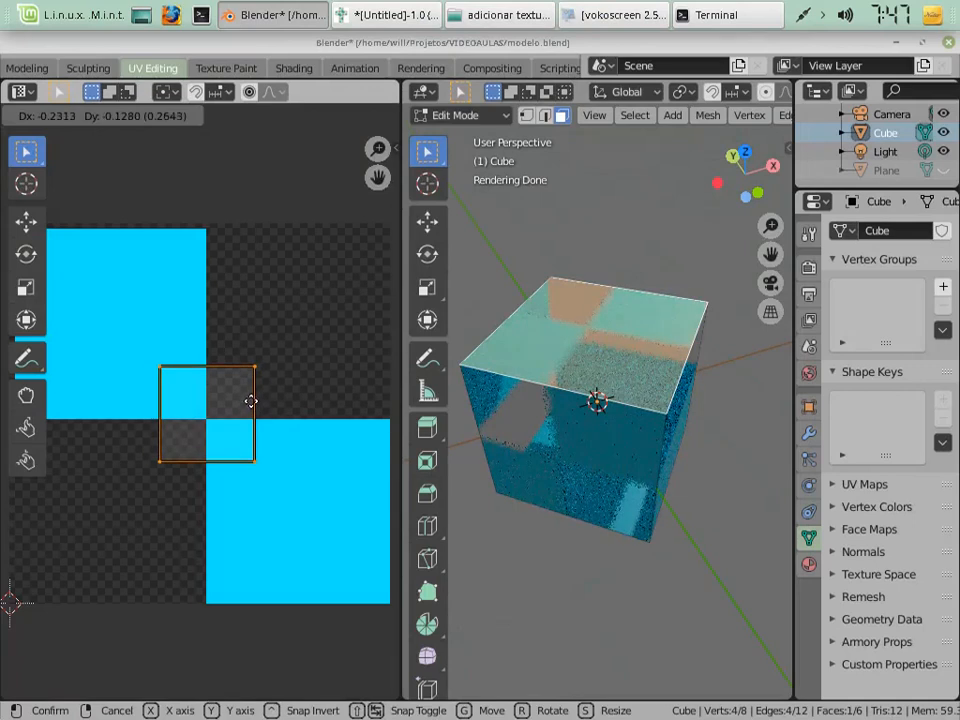
{"action": "left_click", "coordinate": [250, 401]}
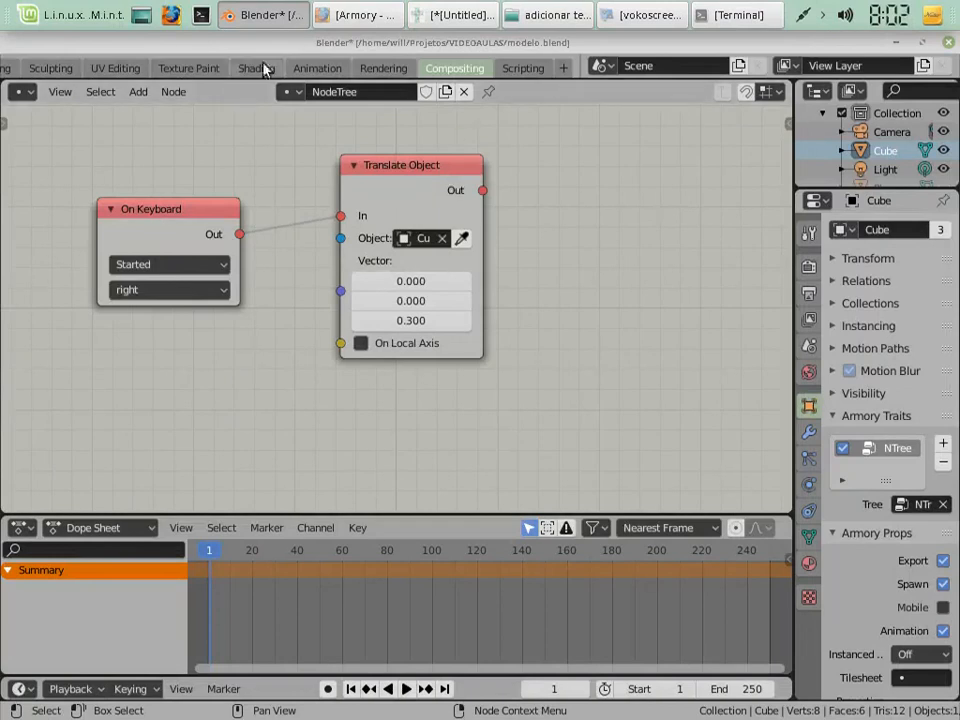
In the UV Editing workspace, examine the Armory Render Path's Renderer settings and Materials options, and launch the scene in the Armory player.
{"action": "left_click", "coordinate": [116, 70]}
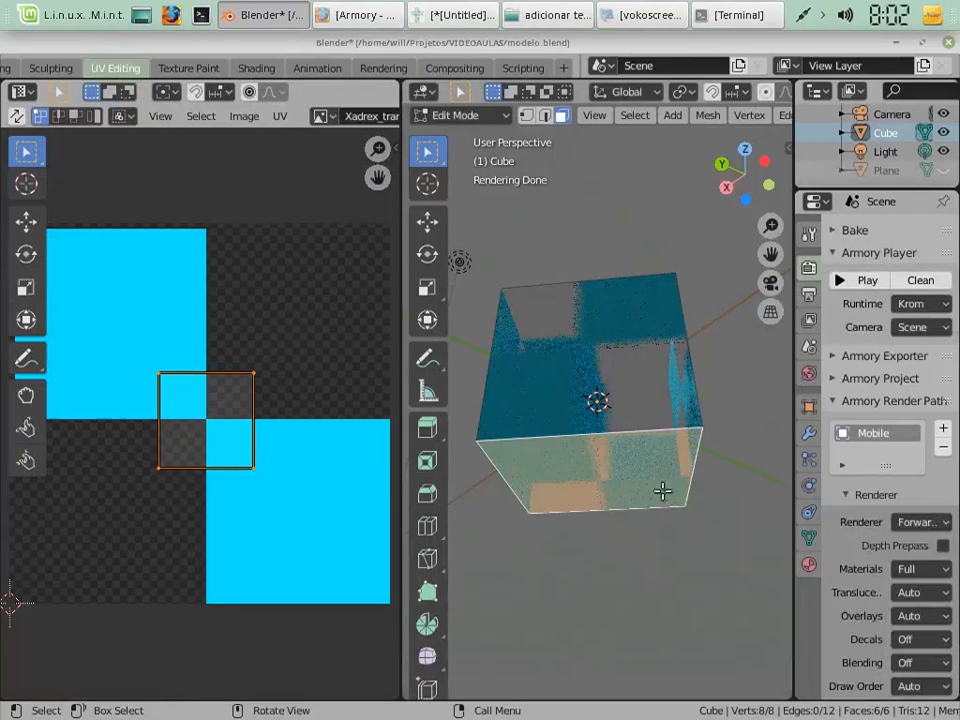
{"action": "scroll", "coordinate": [872, 598], "scroll_direction": "down", "scroll_amount": 3}
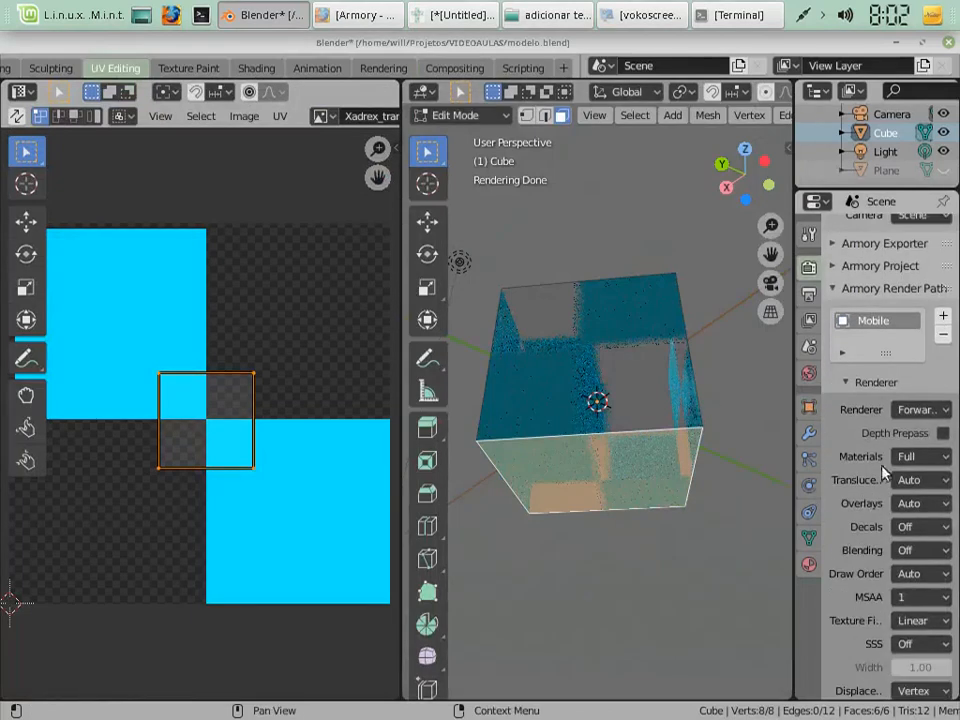
{"action": "left_click", "coordinate": [875, 384]}
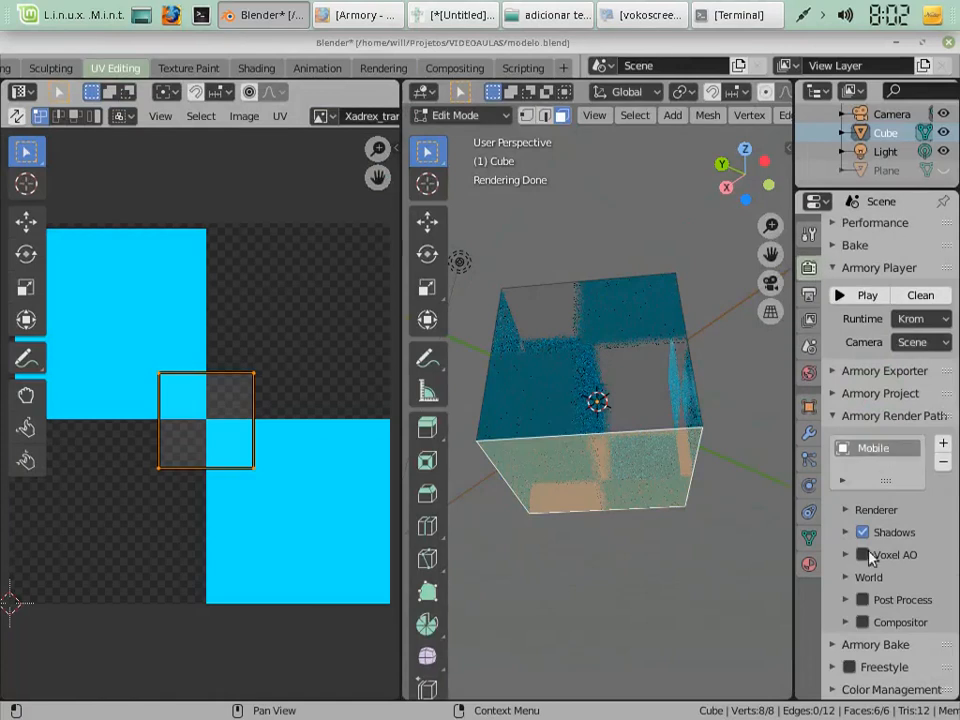
{"action": "left_click", "coordinate": [858, 510]}
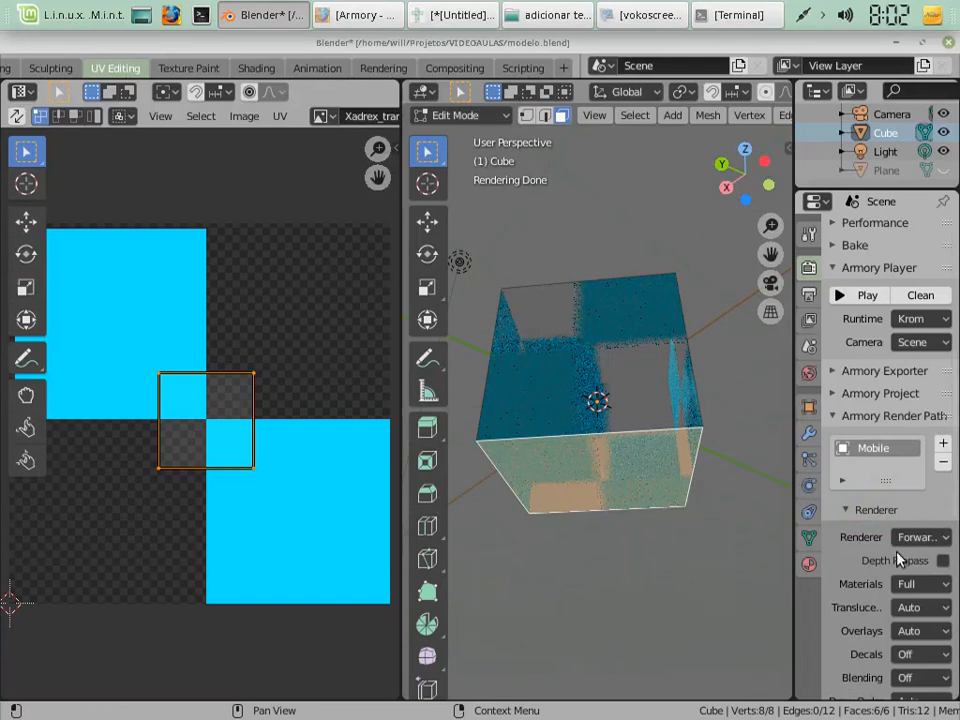
{"action": "left_click", "coordinate": [918, 589]}
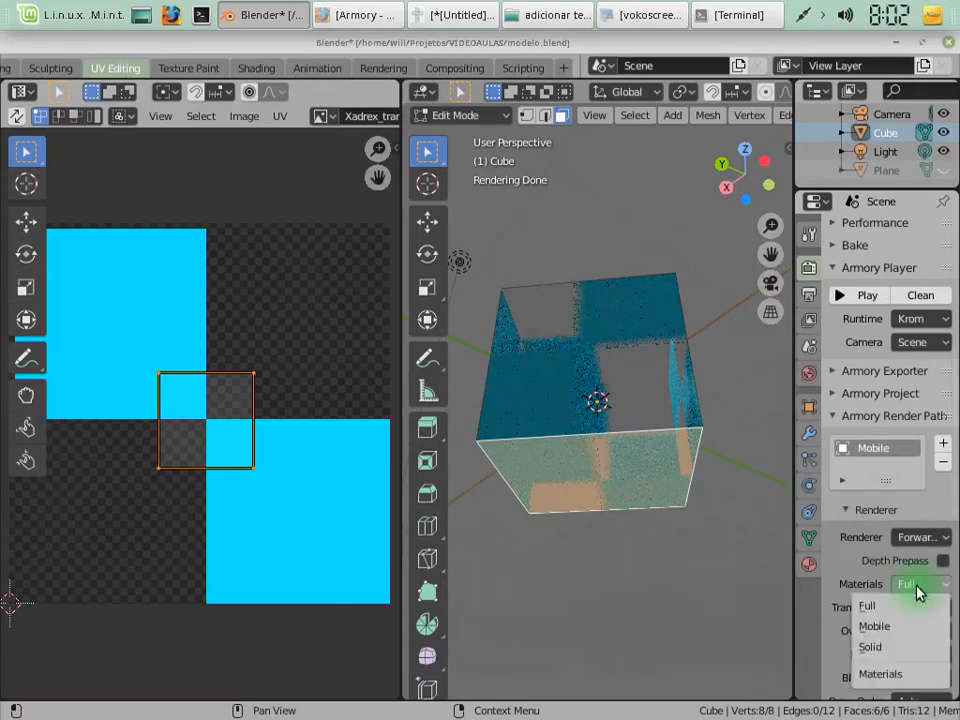
{"action": "left_click", "coordinate": [921, 589]}
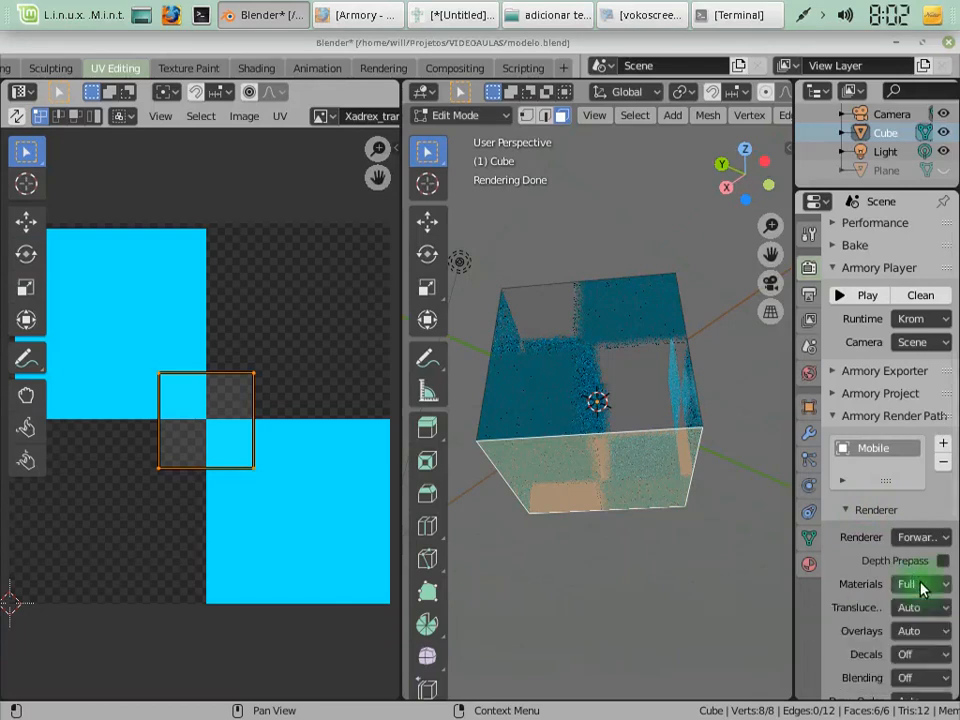
{"action": "left_click", "coordinate": [915, 586]}
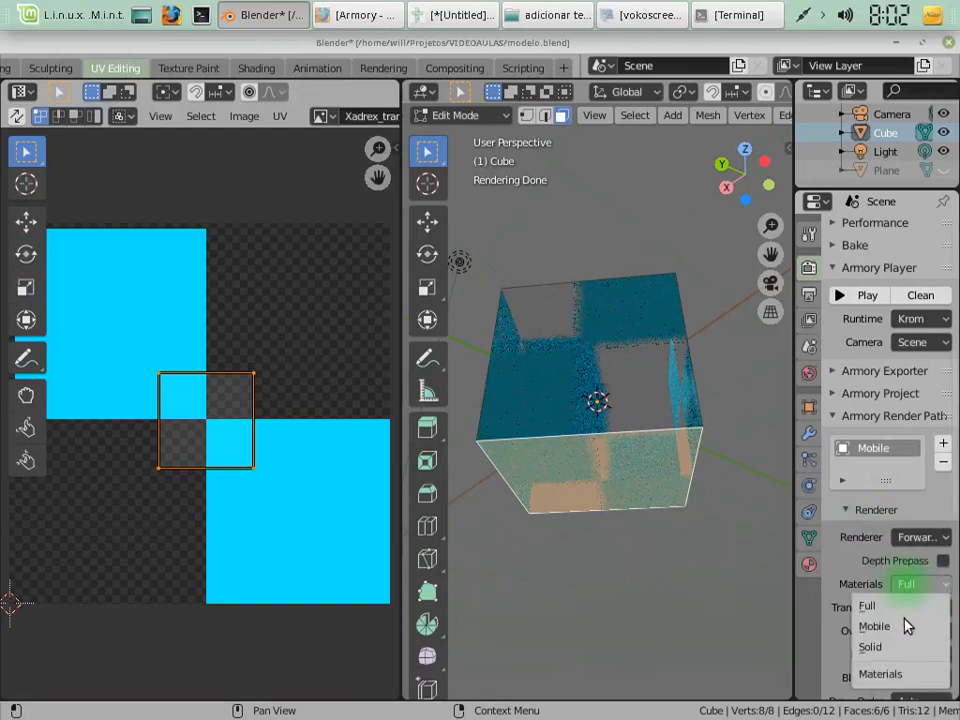
{"action": "left_click", "coordinate": [918, 582]}
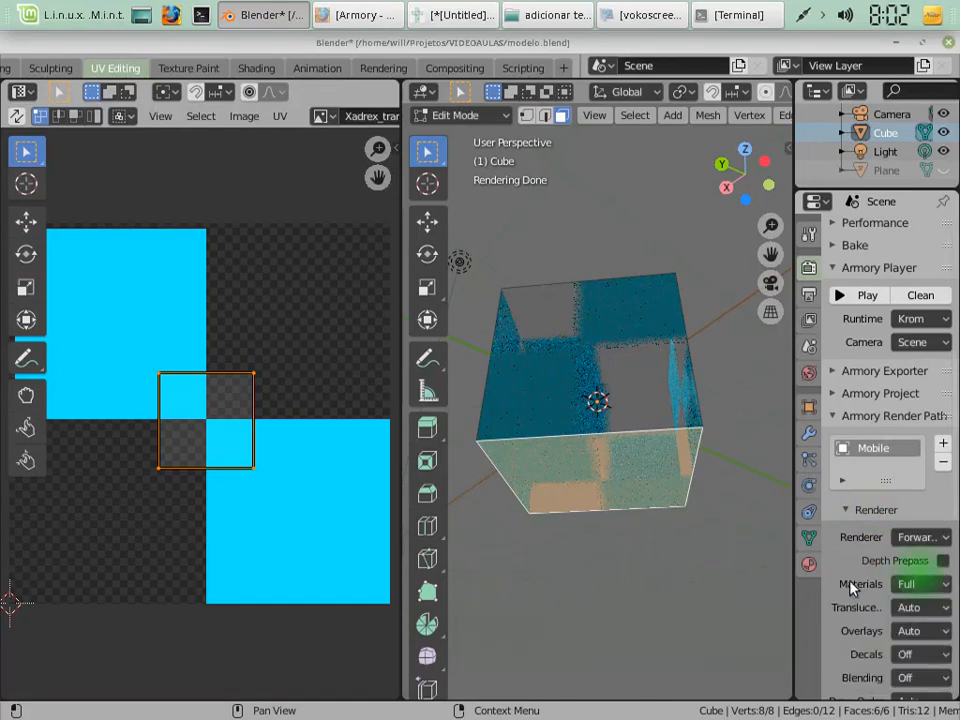
{"action": "scroll", "coordinate": [855, 588], "scroll_direction": "down", "scroll_amount": 5}
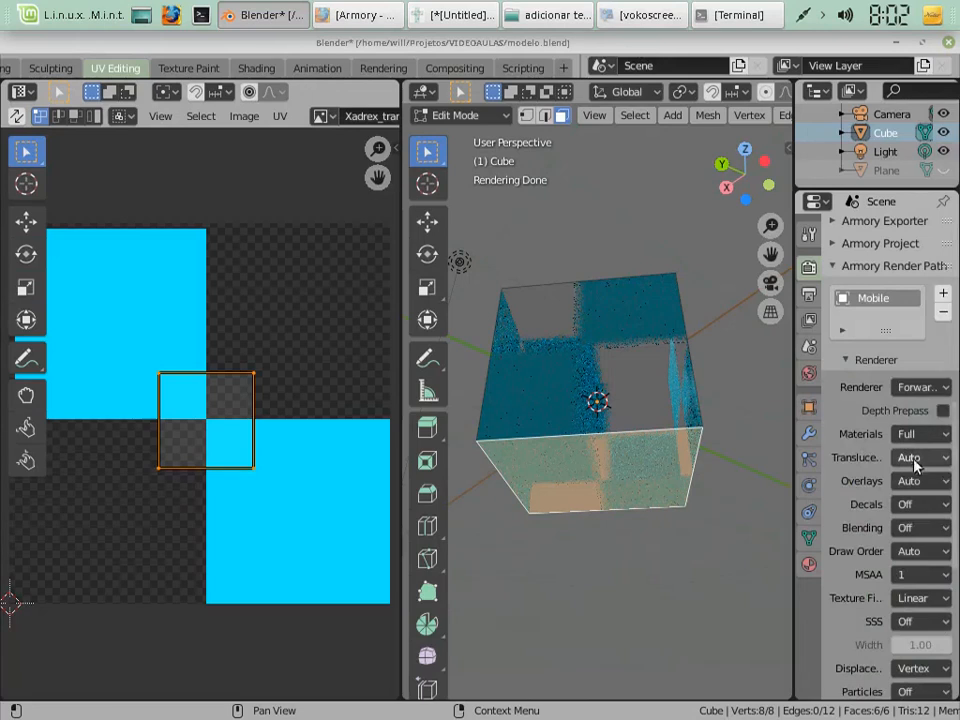
{"action": "scroll", "coordinate": [893, 405], "scroll_direction": "up", "scroll_amount": 5}
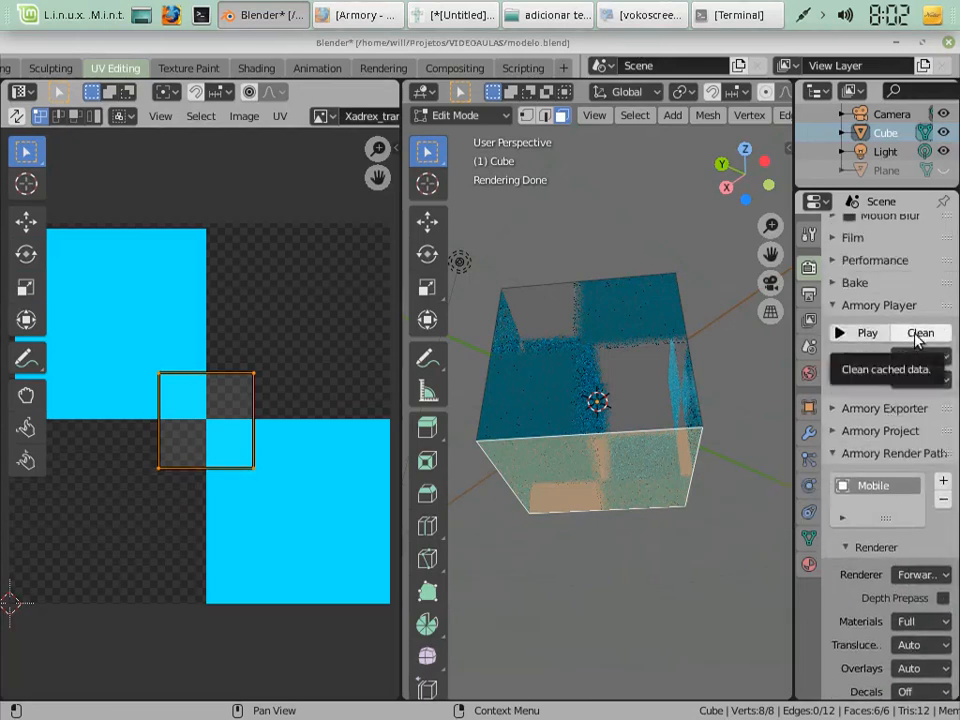
{"action": "key", "text": "F5"}
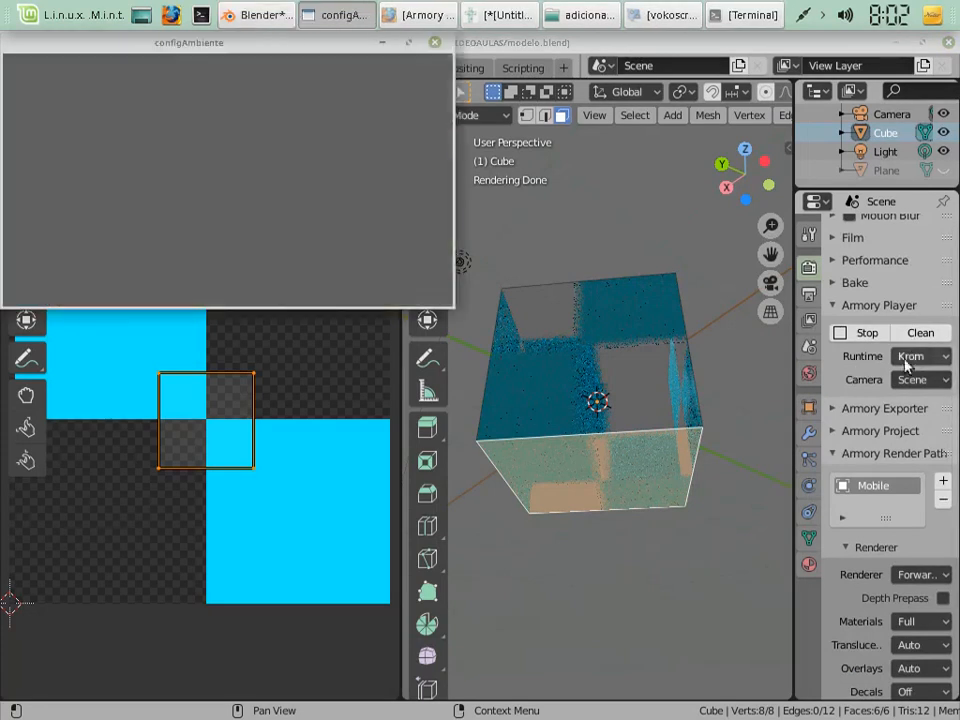
Check the Terminal window and close the running configAmbiente player window.
{"action": "left_click", "coordinate": [745, 15]}
{"action": "left_click", "coordinate": [748, 14]}
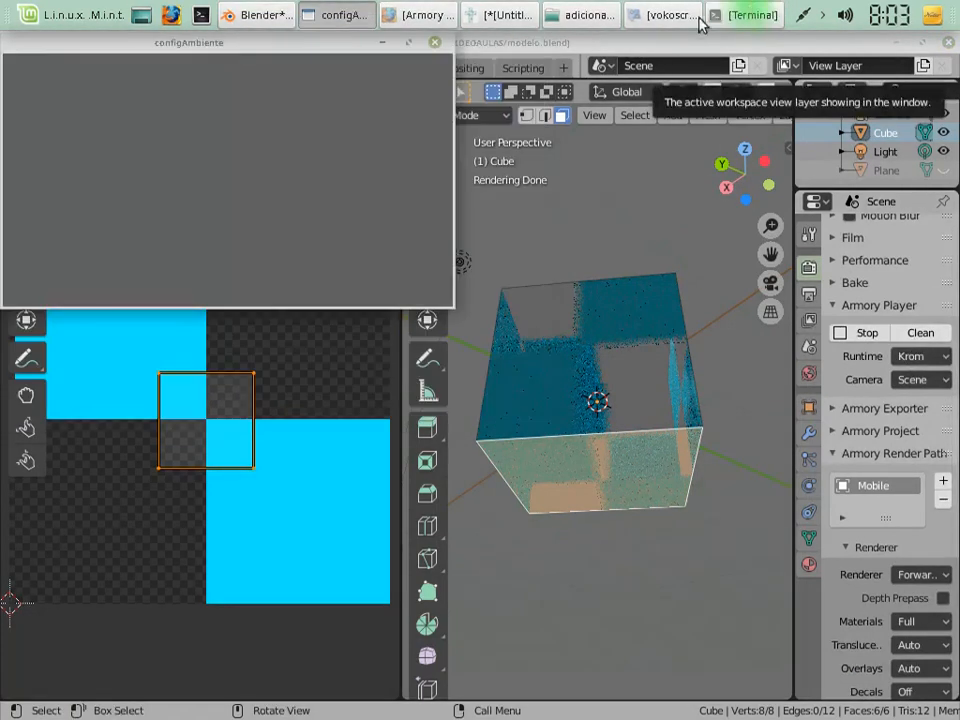
{"action": "left_click", "coordinate": [434, 42]}
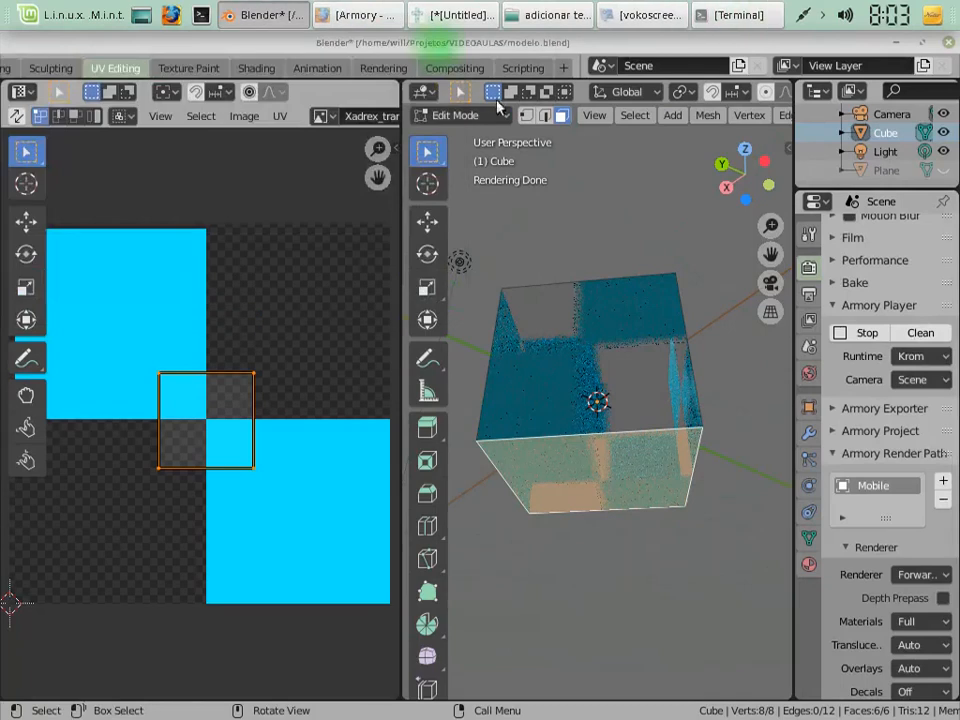
Set the Armory Player runtime to Browser and play the scene.
{"action": "left_click", "coordinate": [913, 357]}
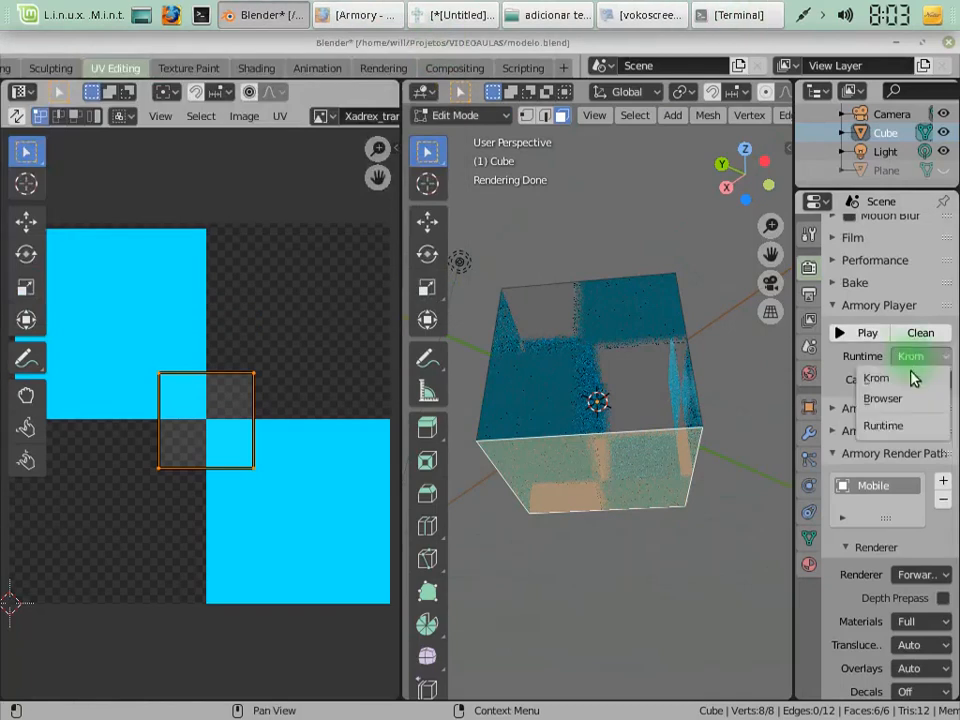
{"action": "left_click", "coordinate": [866, 400]}
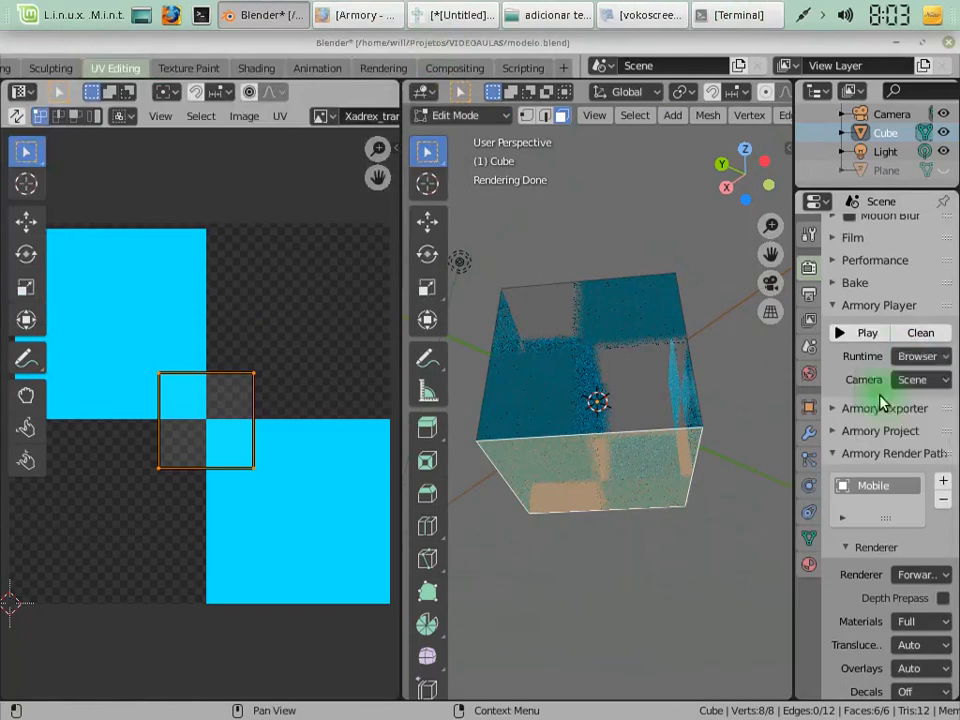
{"action": "left_click", "coordinate": [858, 335]}
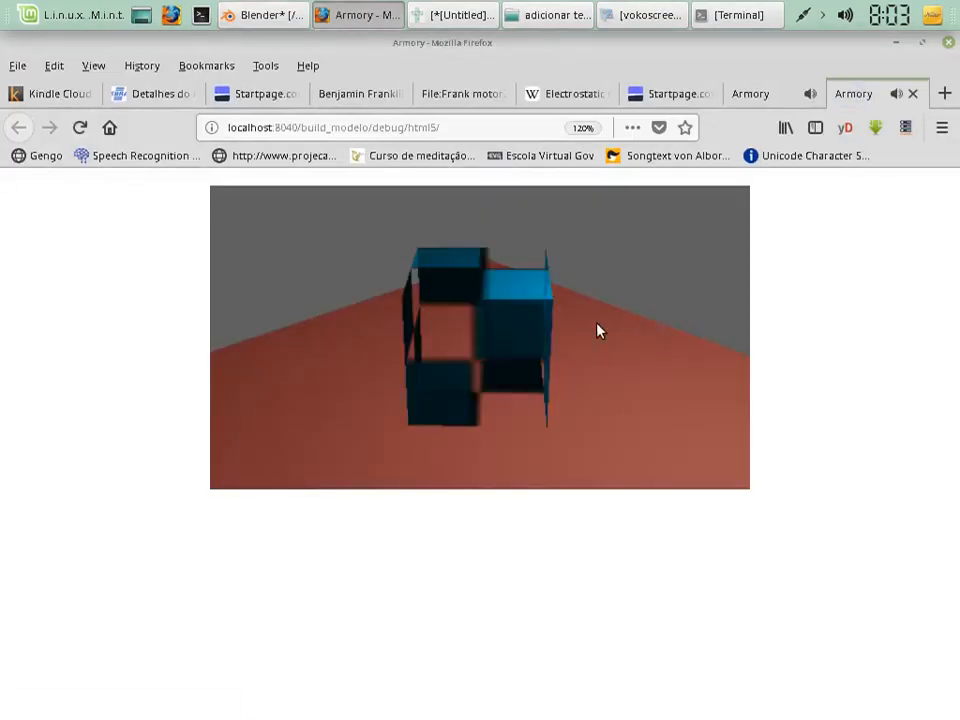
Close the Armory preview tabs in Firefox, return to Blender and clean the Armory project.
{"action": "left_click", "coordinate": [913, 94]}
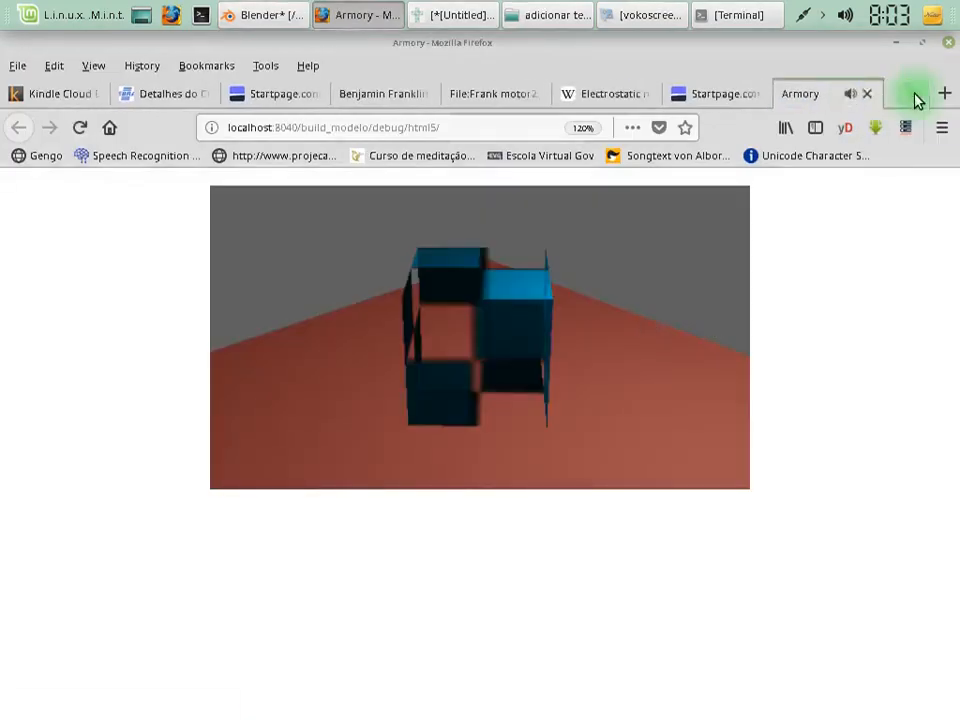
{"action": "left_click", "coordinate": [915, 94]}
{"action": "left_click", "coordinate": [270, 18]}
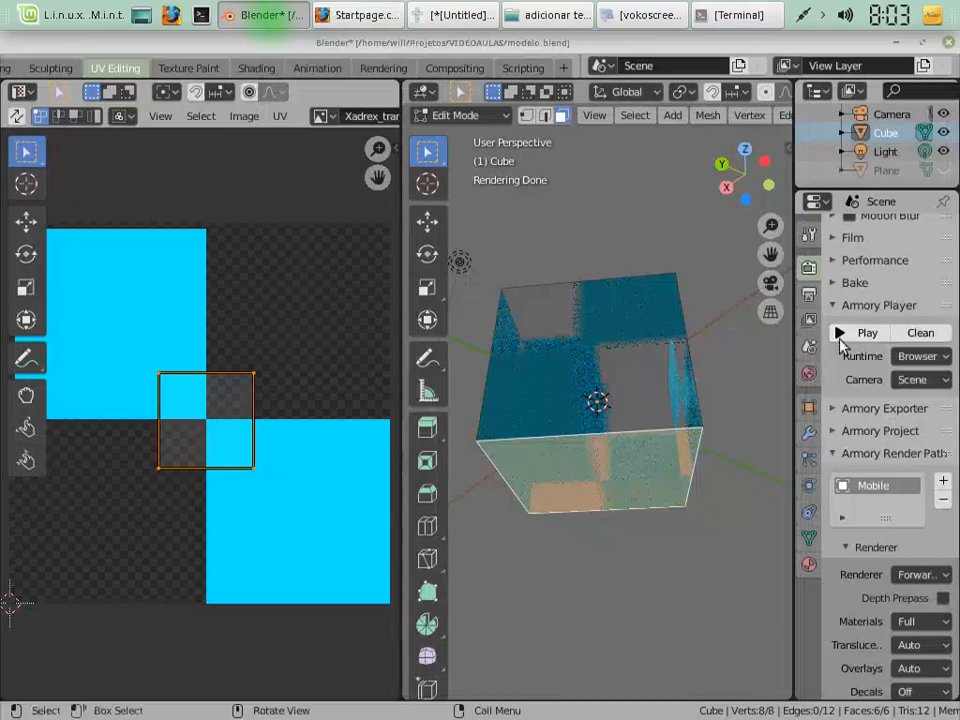
{"action": "left_click", "coordinate": [928, 334]}
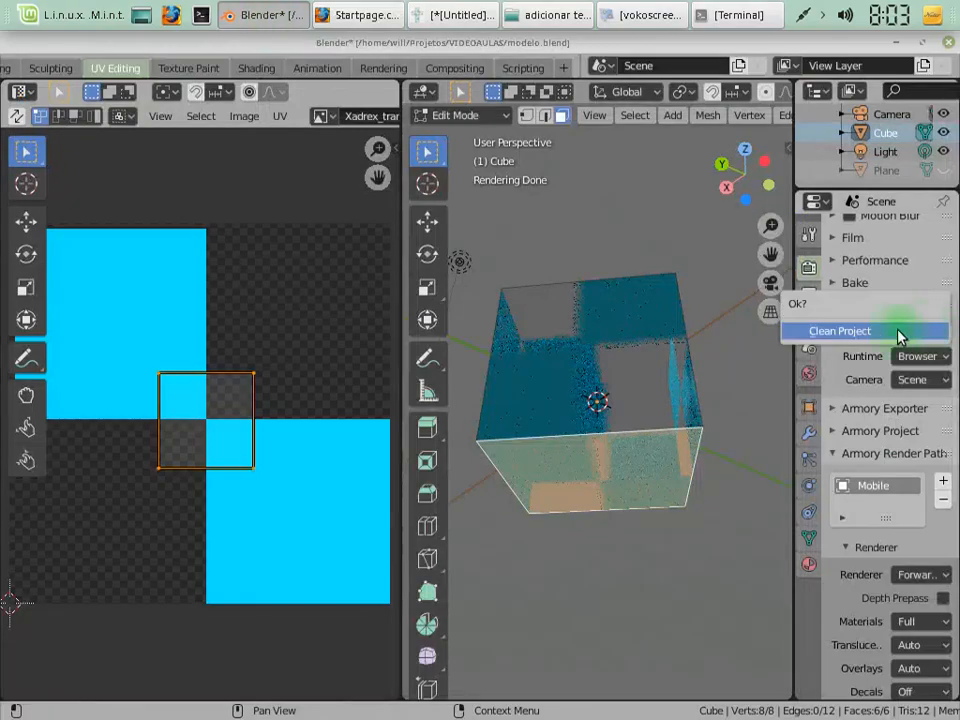
{"action": "left_click", "coordinate": [899, 333]}
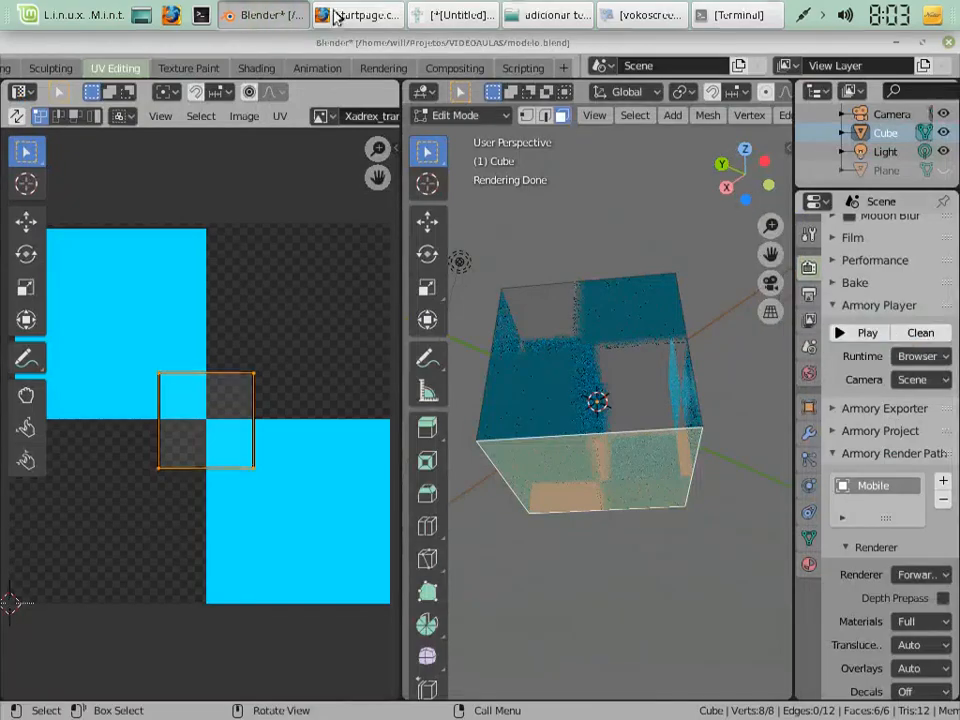
In the Compositing workspace, assign NodeTree as the logic tree of the cube's Armory trait.
{"action": "left_click", "coordinate": [455, 68]}
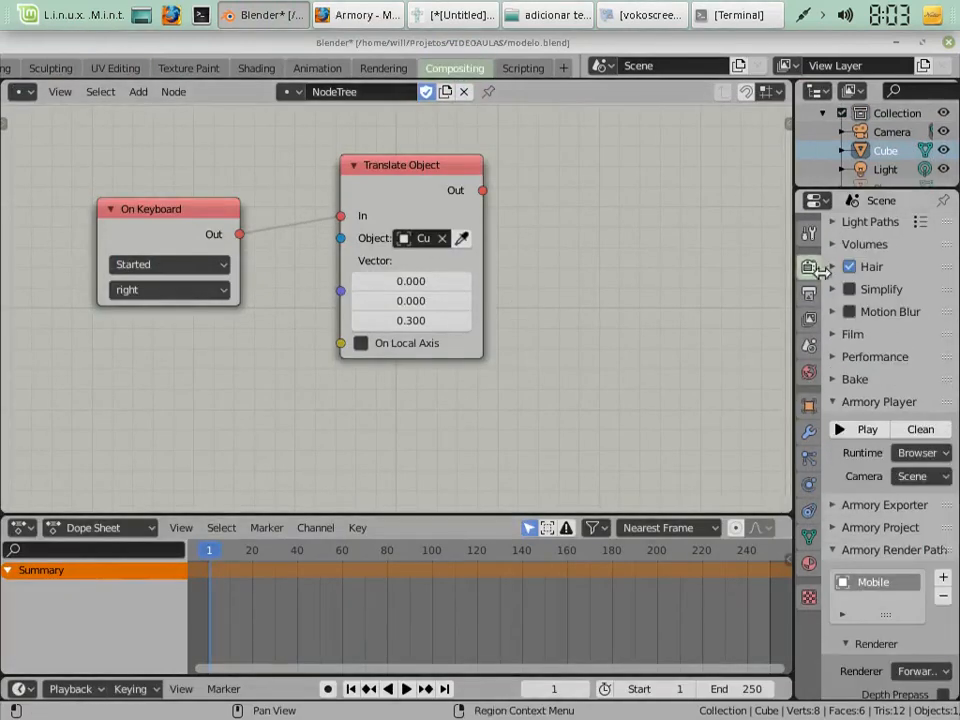
{"action": "left_click", "coordinate": [809, 407]}
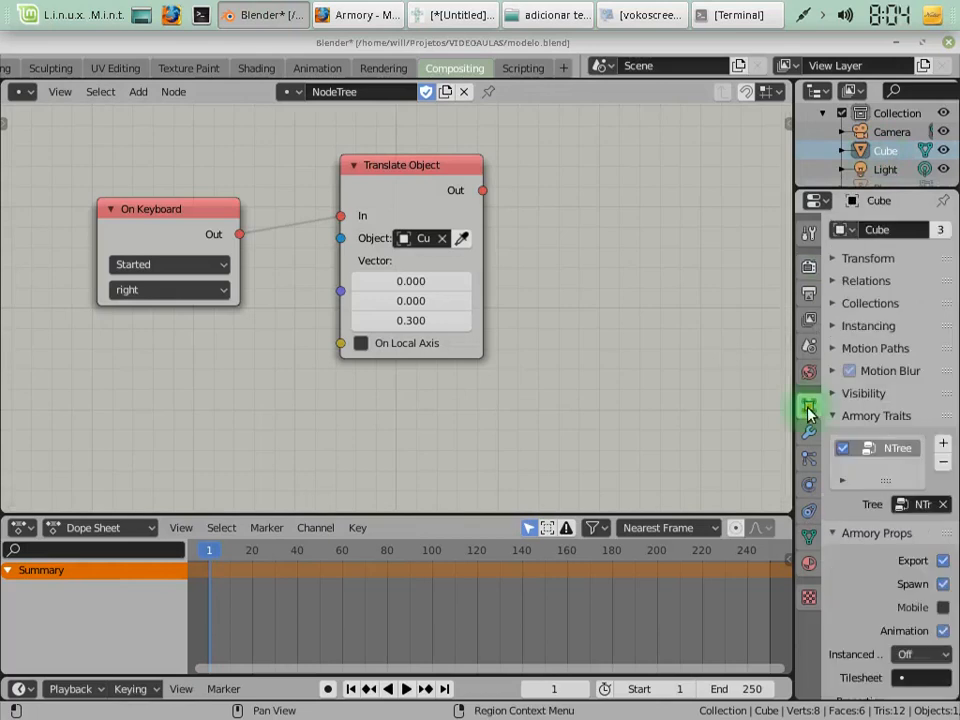
{"action": "left_click", "coordinate": [922, 507]}
{"action": "left_click", "coordinate": [814, 550]}
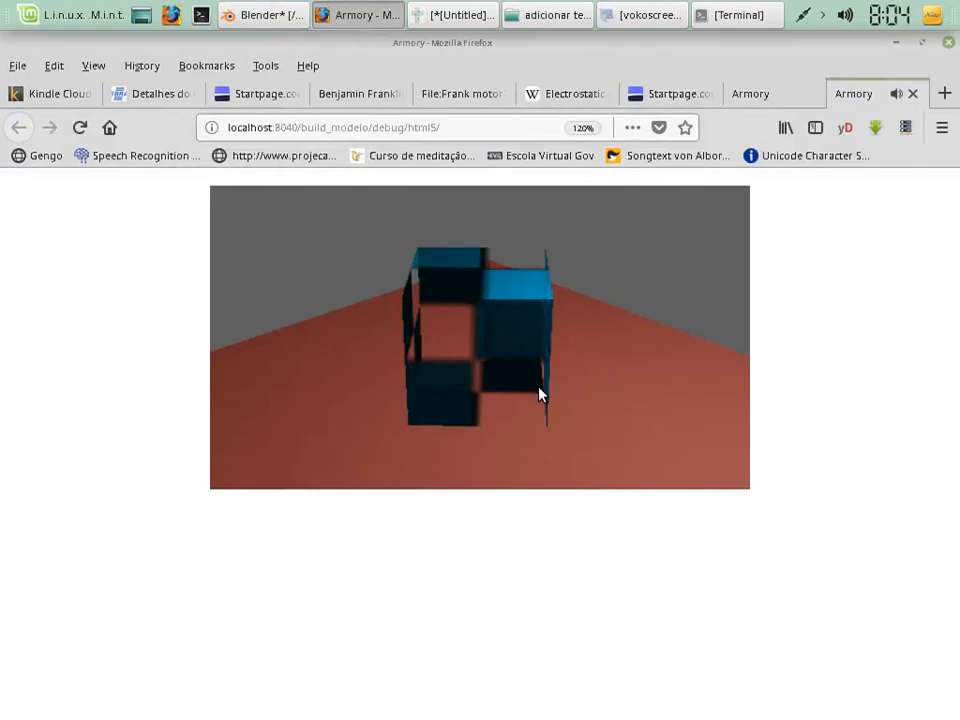
Return to Blender from the browser preview, clean the Armory project and play the scene in the browser again.
{"action": "left_click", "coordinate": [280, 17]}
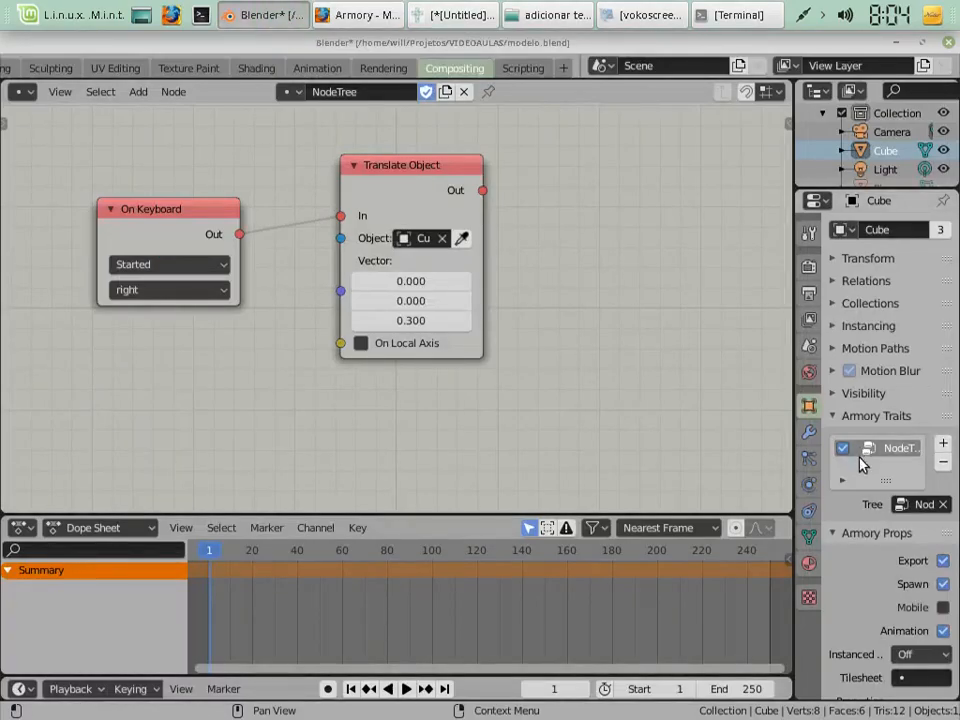
{"action": "left_click", "coordinate": [809, 266]}
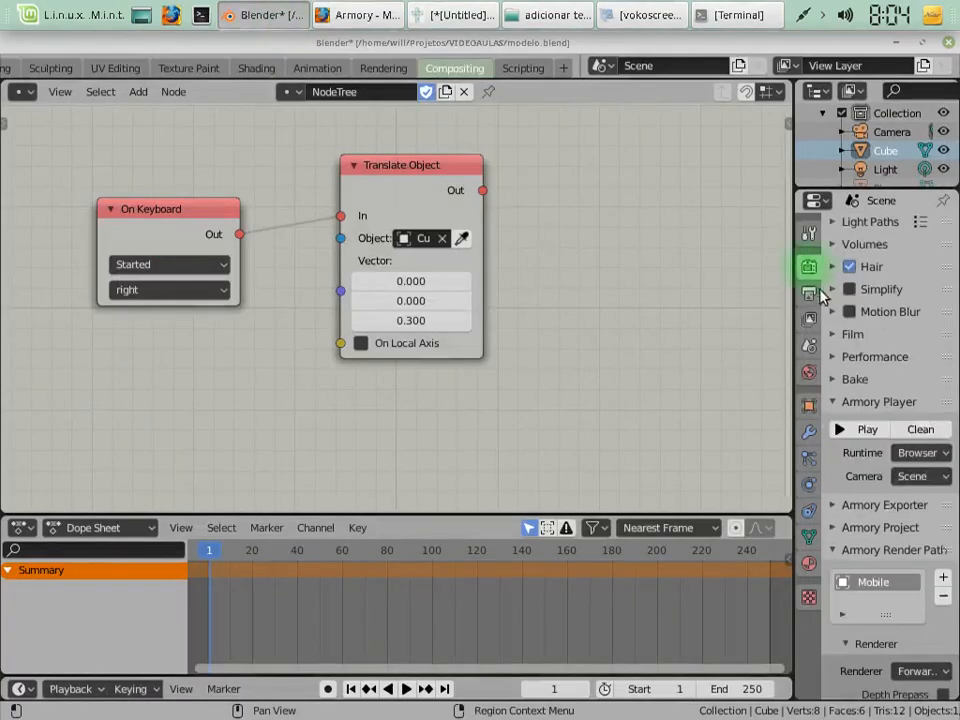
{"action": "left_click", "coordinate": [921, 432]}
{"action": "left_click", "coordinate": [896, 438]}
{"action": "left_click", "coordinate": [866, 436]}
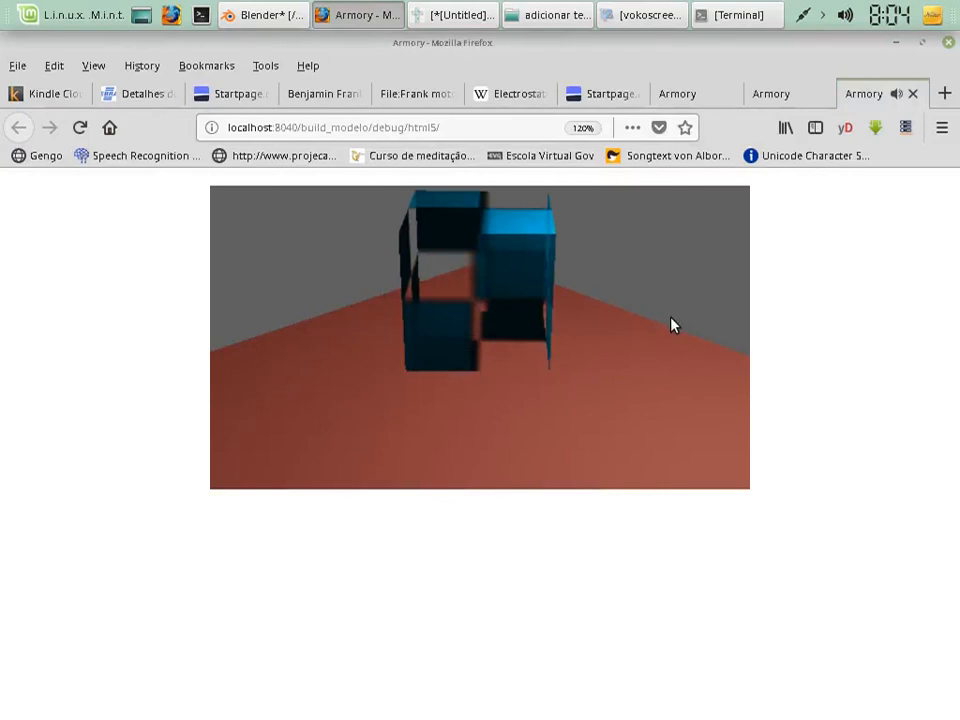
Back in Blender, replace the Translate Object node in NodeTree with a Rotate Object action node beside On Keyboard.
{"action": "left_click", "coordinate": [270, 12]}
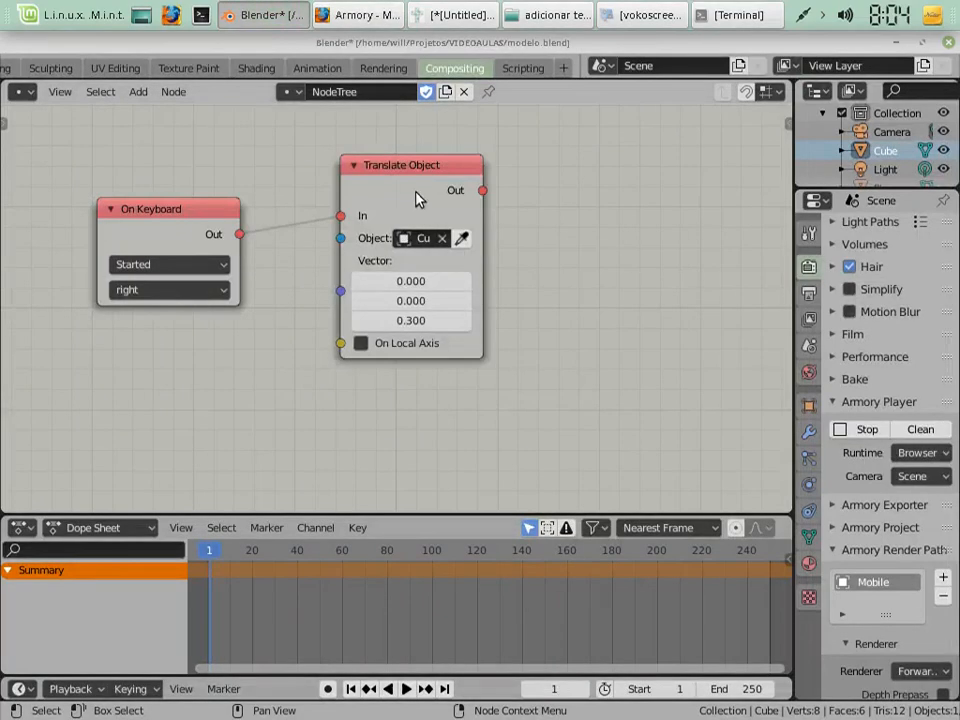
{"action": "left_click", "coordinate": [418, 197]}
{"action": "key", "text": "Delete"}
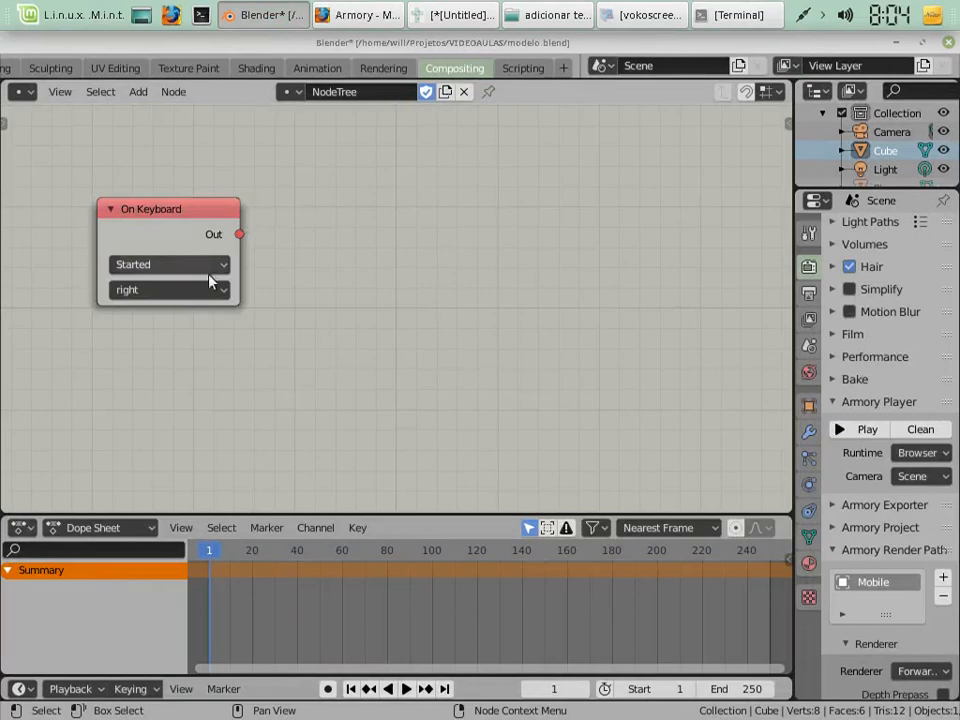
{"action": "left_click", "coordinate": [138, 91]}
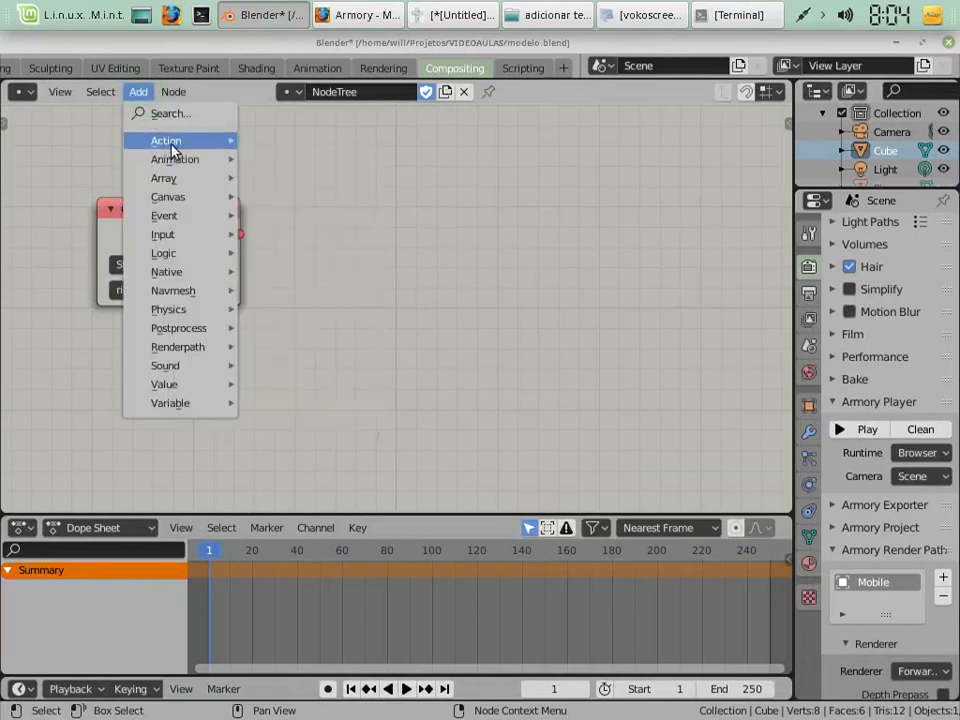
{"action": "mouse_move", "coordinate": [160, 140]}
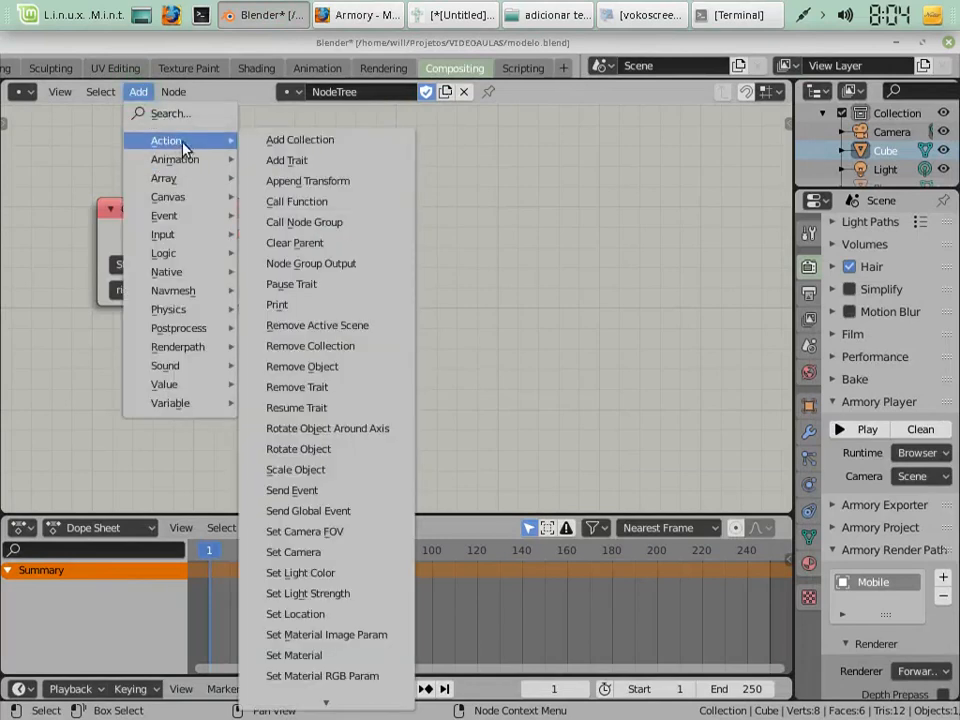
{"action": "left_click", "coordinate": [336, 450]}
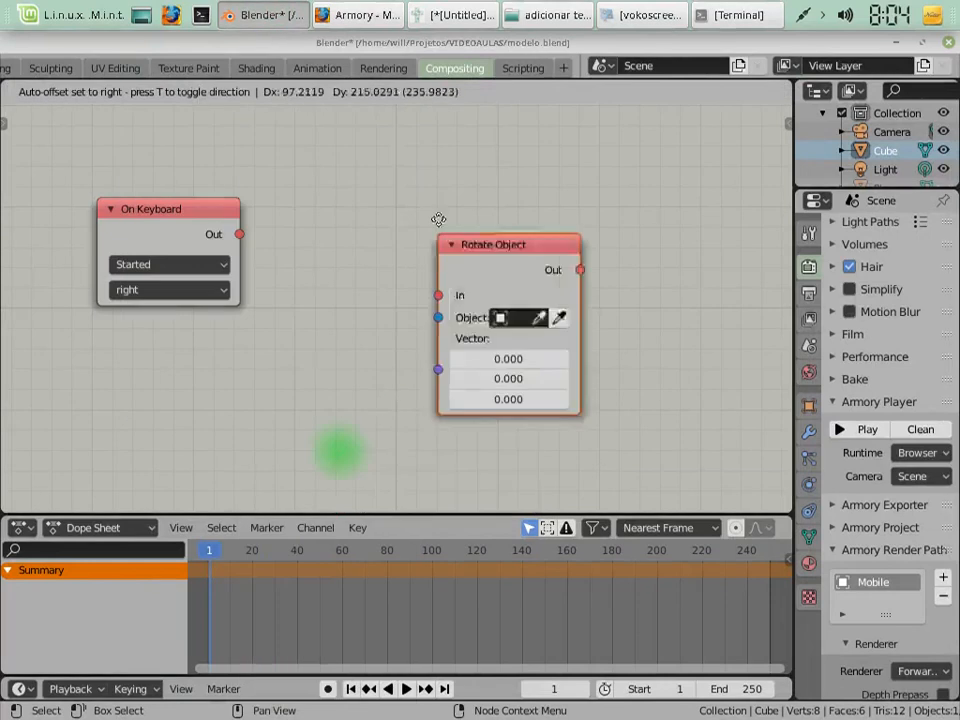
{"action": "left_click", "coordinate": [330, 135]}
Set the Rotate Object node's Z vector to 0.300 and its object to Cube, and link its In socket to On Keyboard's output.
{"action": "left_click", "coordinate": [458, 303]}
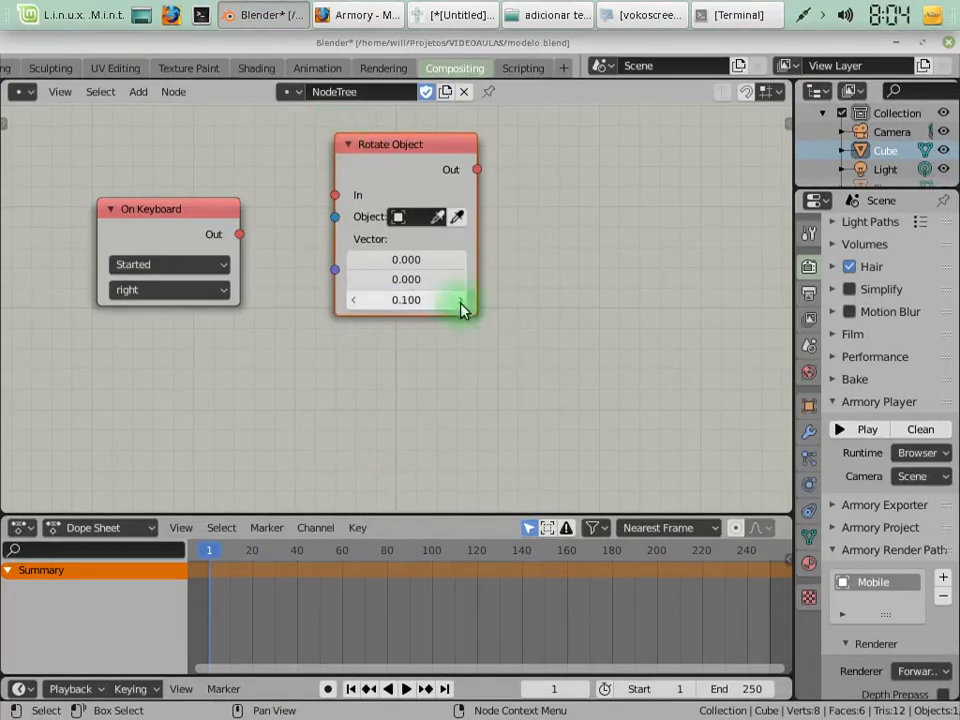
{"action": "left_click", "coordinate": [458, 303]}
{"action": "left_click", "coordinate": [459, 300]}
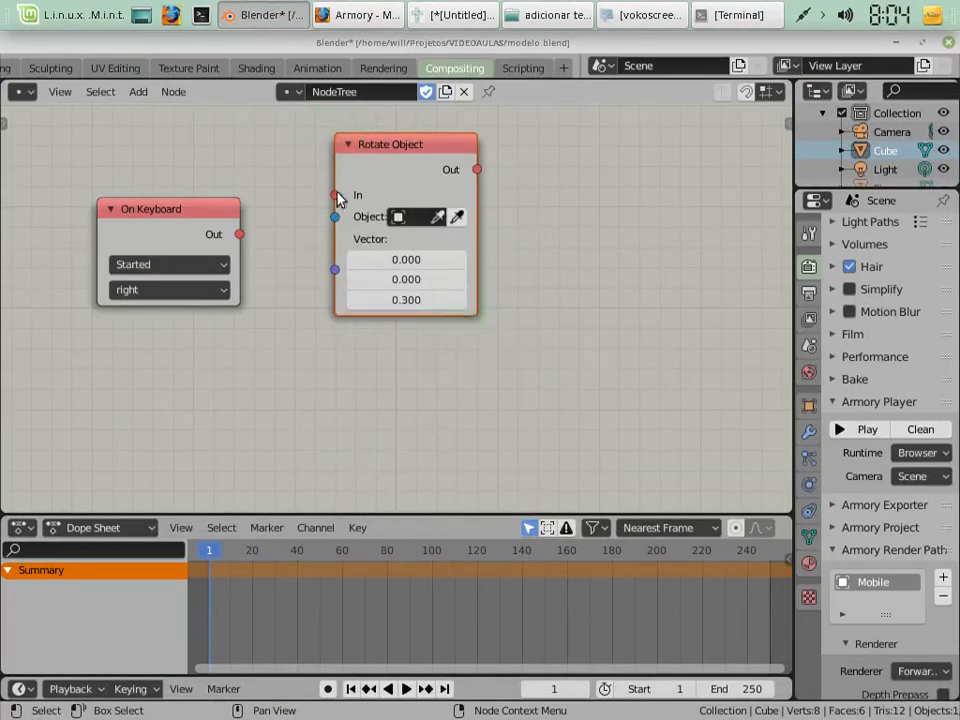
{"action": "left_click", "coordinate": [397, 217]}
{"action": "left_click", "coordinate": [395, 265]}
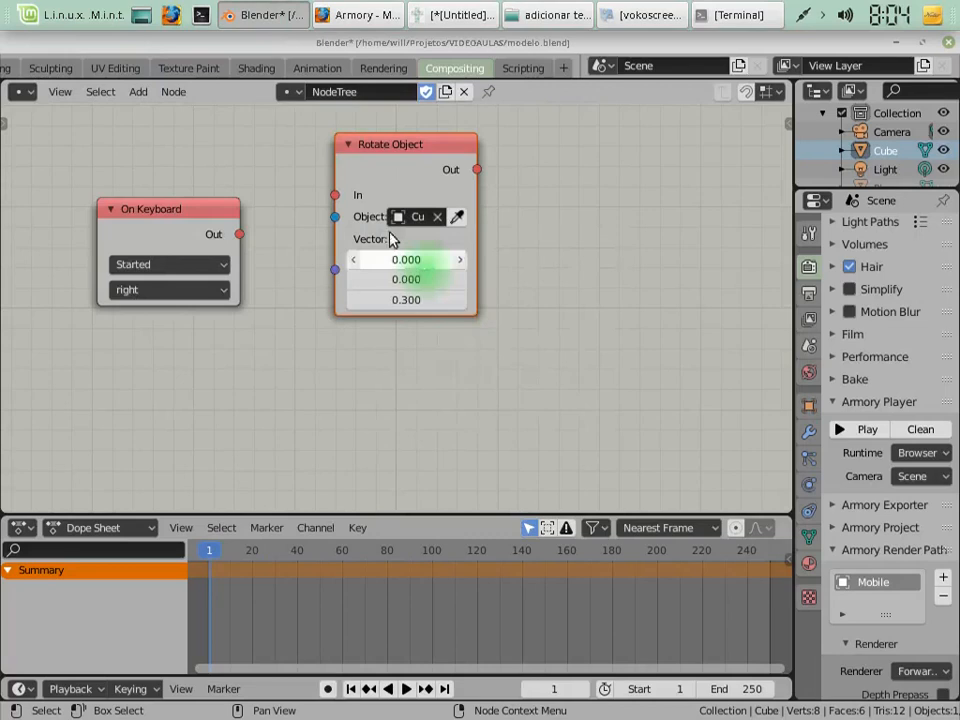
{"action": "left_click_drag", "start_coordinate": [335, 195], "coordinate": [240, 234]}
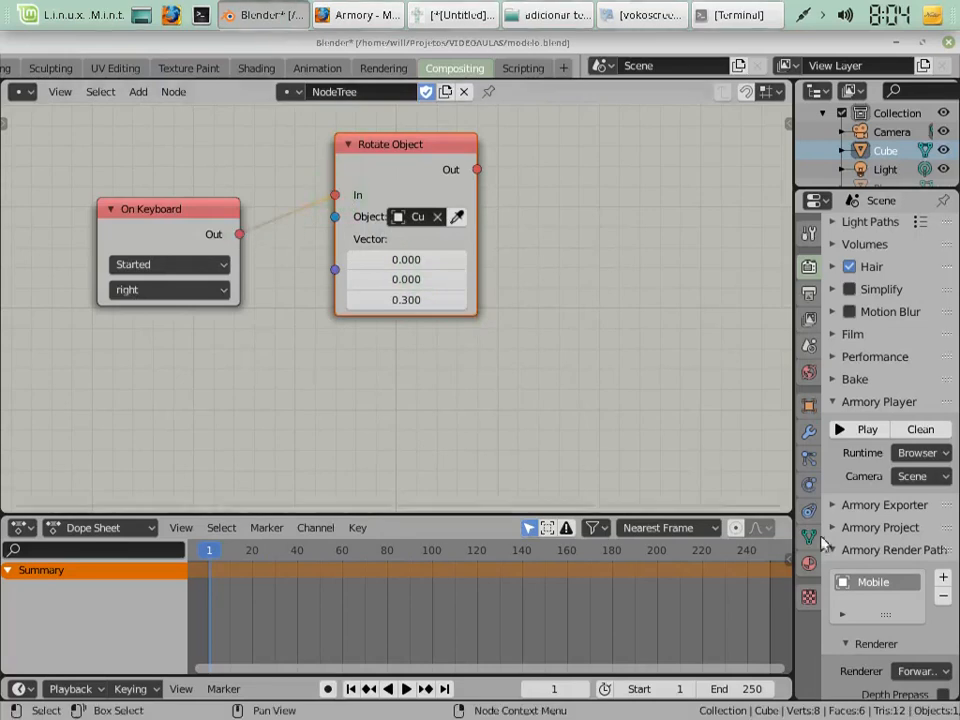
Play the scene in the browser, close the extra Armory tabs and return to Blender.
{"action": "left_click", "coordinate": [866, 430]}
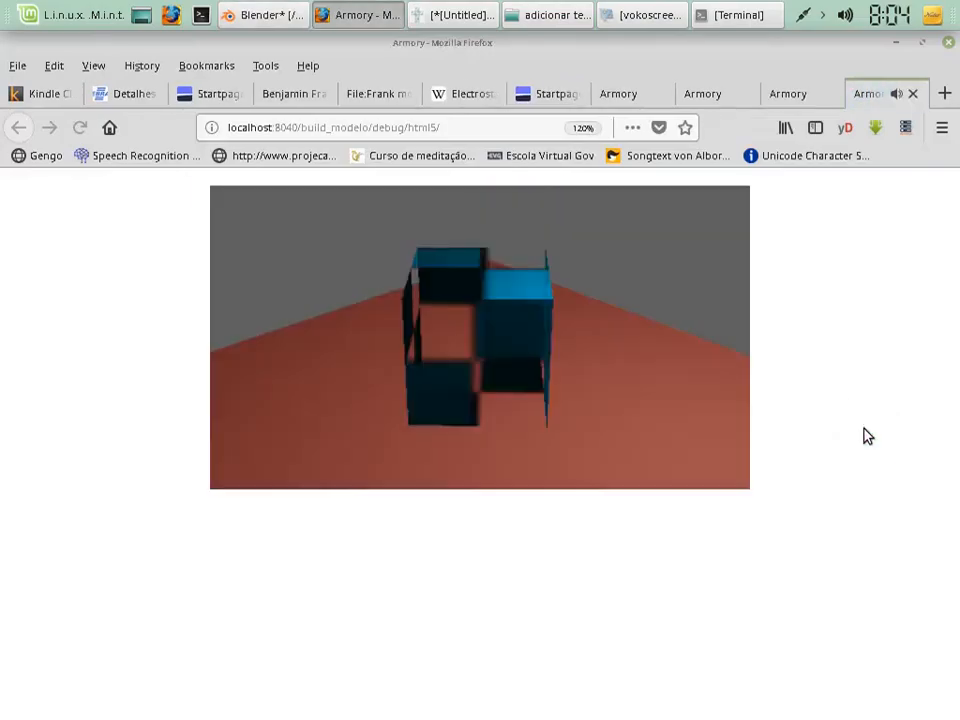
{"action": "left_click", "coordinate": [912, 93]}
{"action": "left_click", "coordinate": [911, 93]}
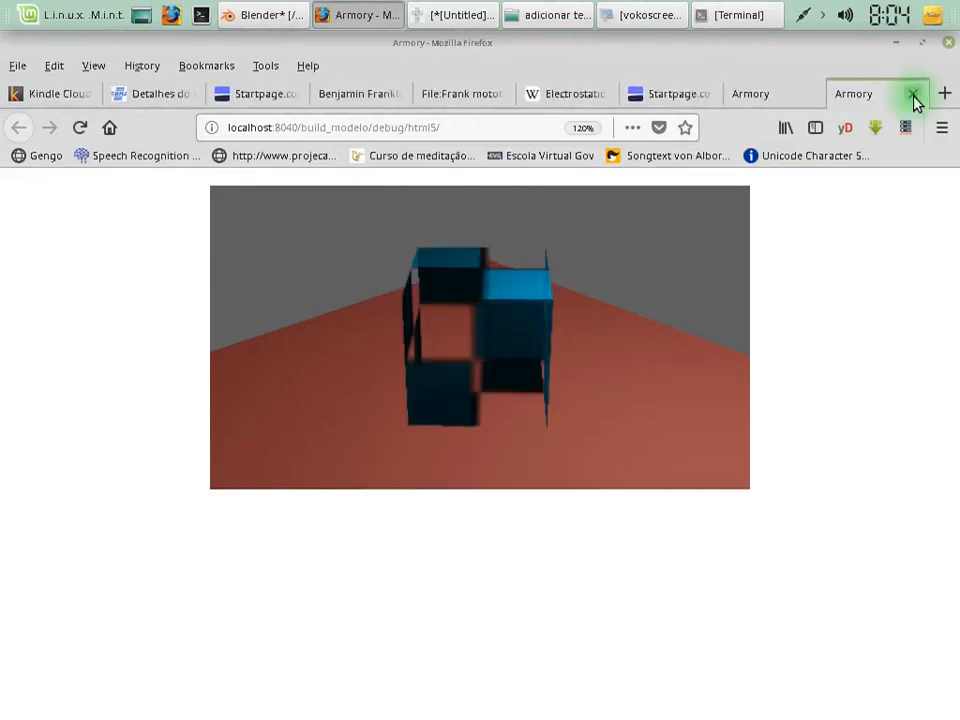
{"action": "left_click", "coordinate": [913, 93]}
{"action": "left_click", "coordinate": [278, 13]}
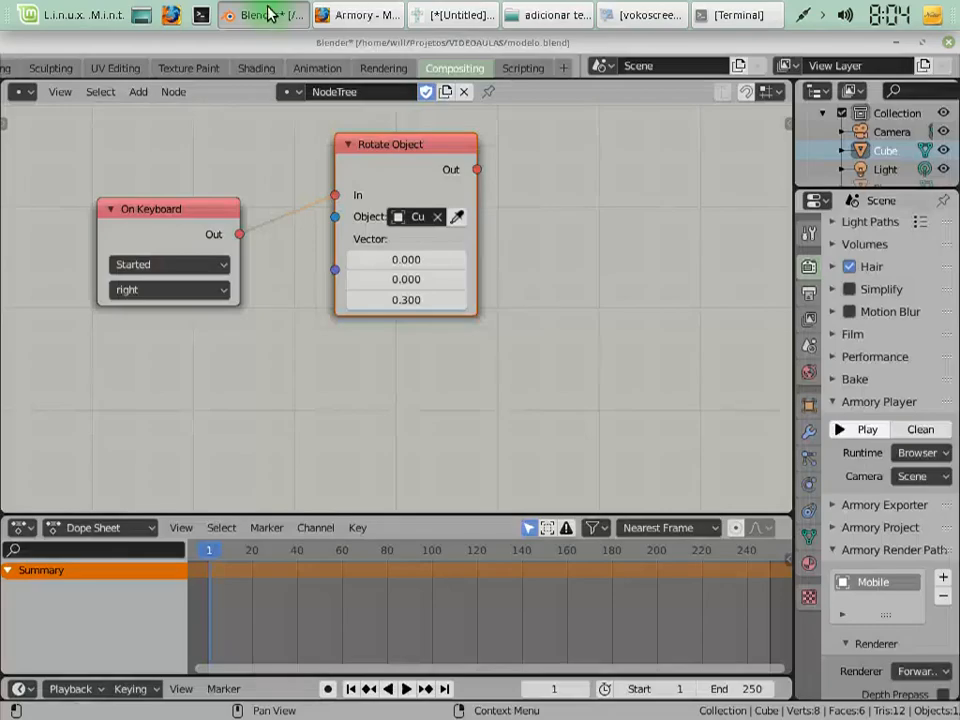
Review the Armory Render Path and Cycles render settings, clean the Armory project and relaunch the scene in the browser.
{"action": "scroll", "coordinate": [897, 612], "scroll_direction": "down", "scroll_amount": 5}
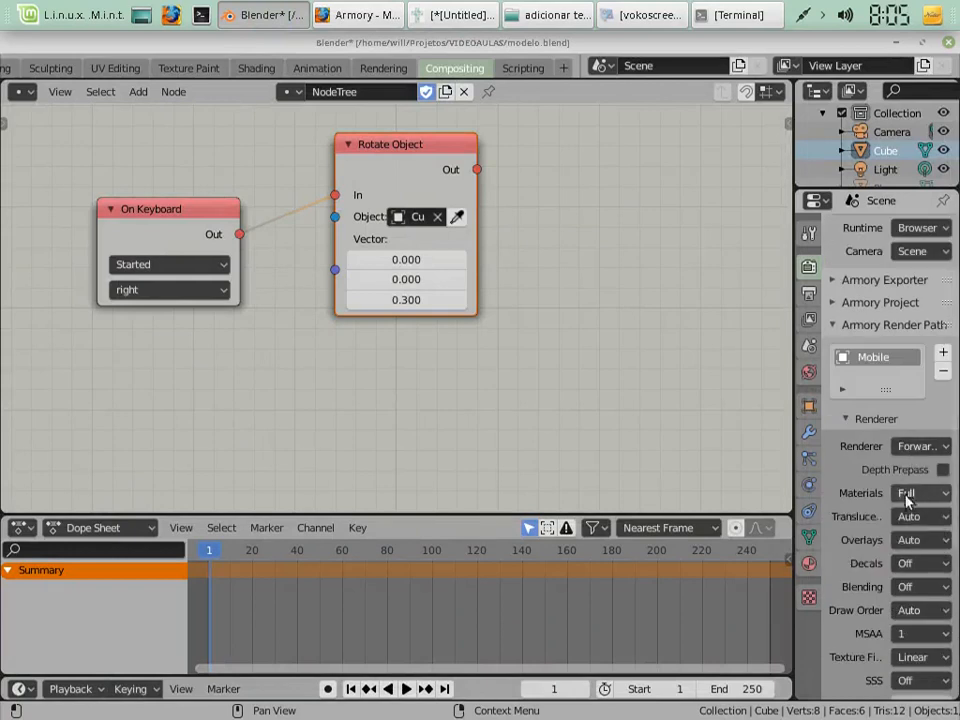
{"action": "scroll", "coordinate": [866, 450], "scroll_direction": "up", "scroll_amount": 8}
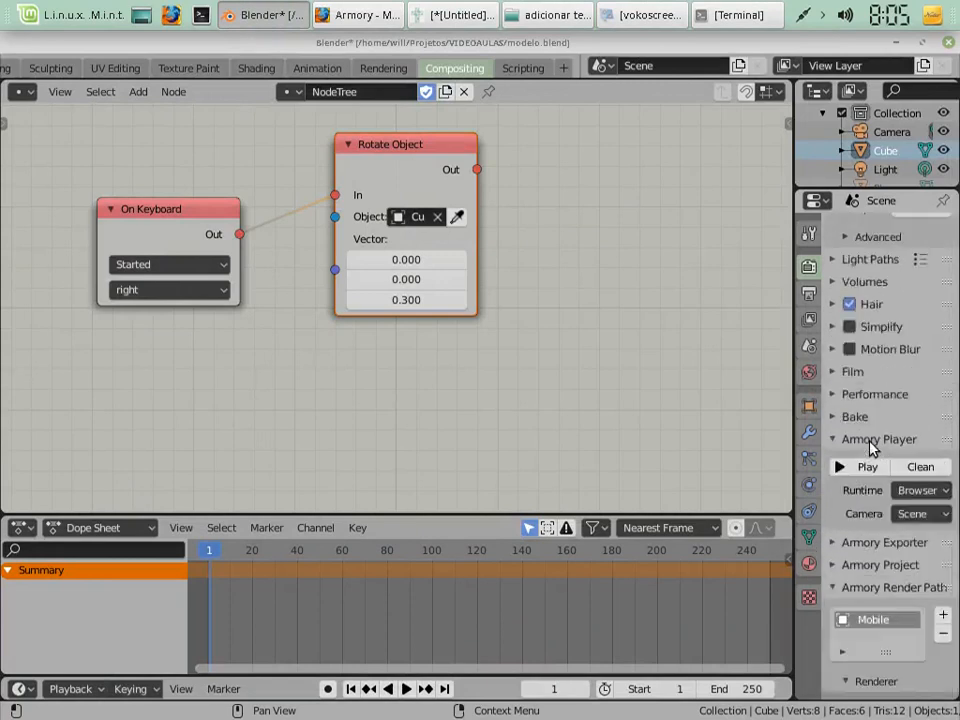
{"action": "scroll", "coordinate": [870, 448], "scroll_direction": "up", "scroll_amount": 2}
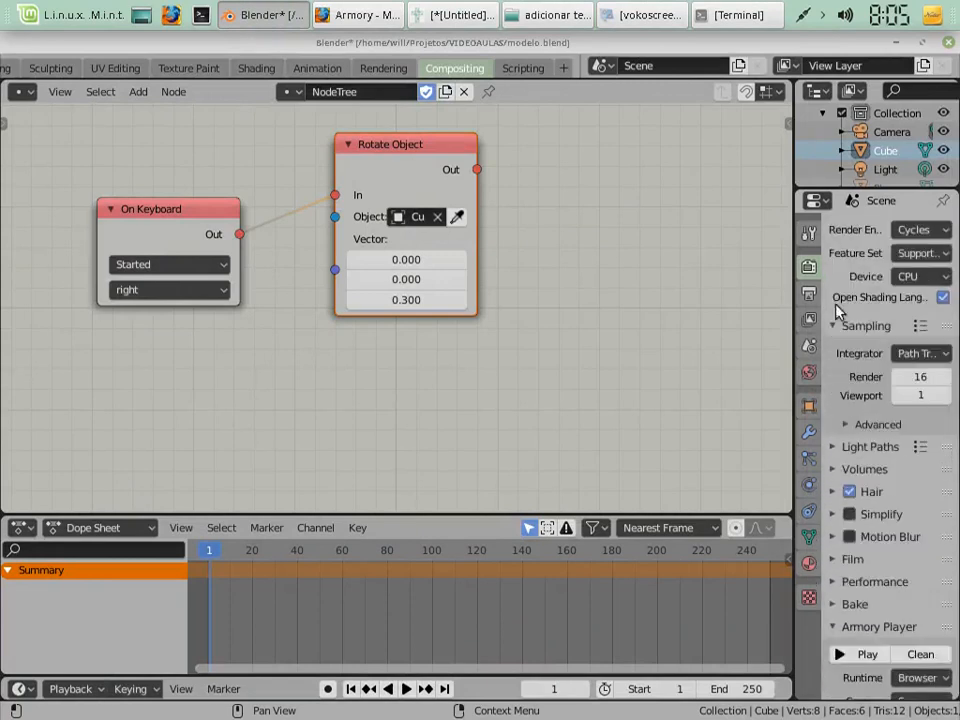
{"action": "left_click", "coordinate": [932, 656]}
{"action": "left_click", "coordinate": [856, 657]}
{"action": "left_click", "coordinate": [860, 658]}
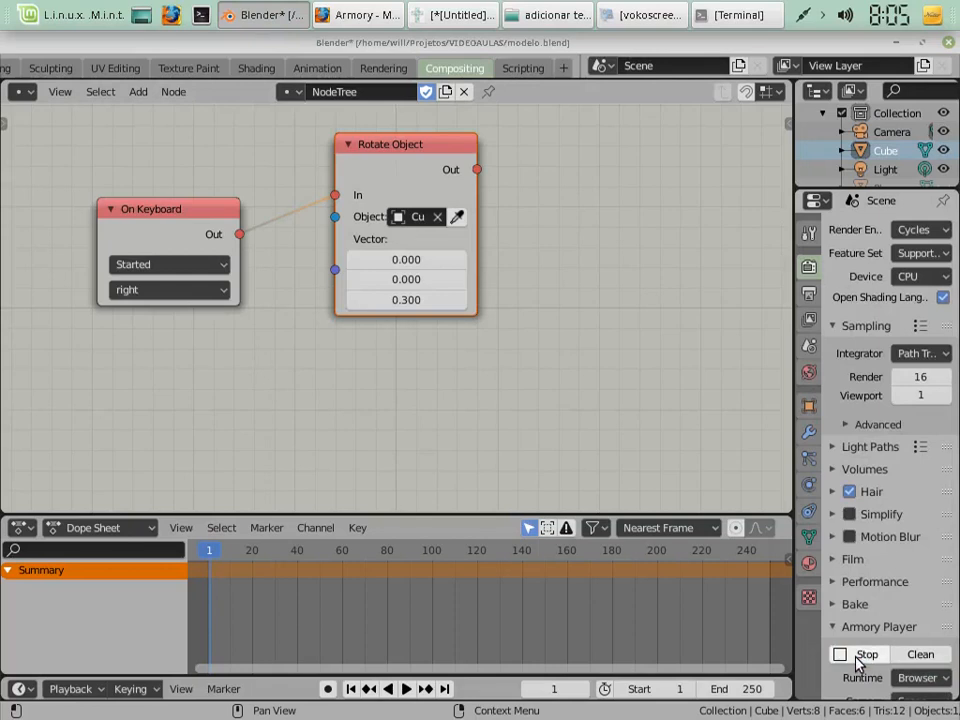